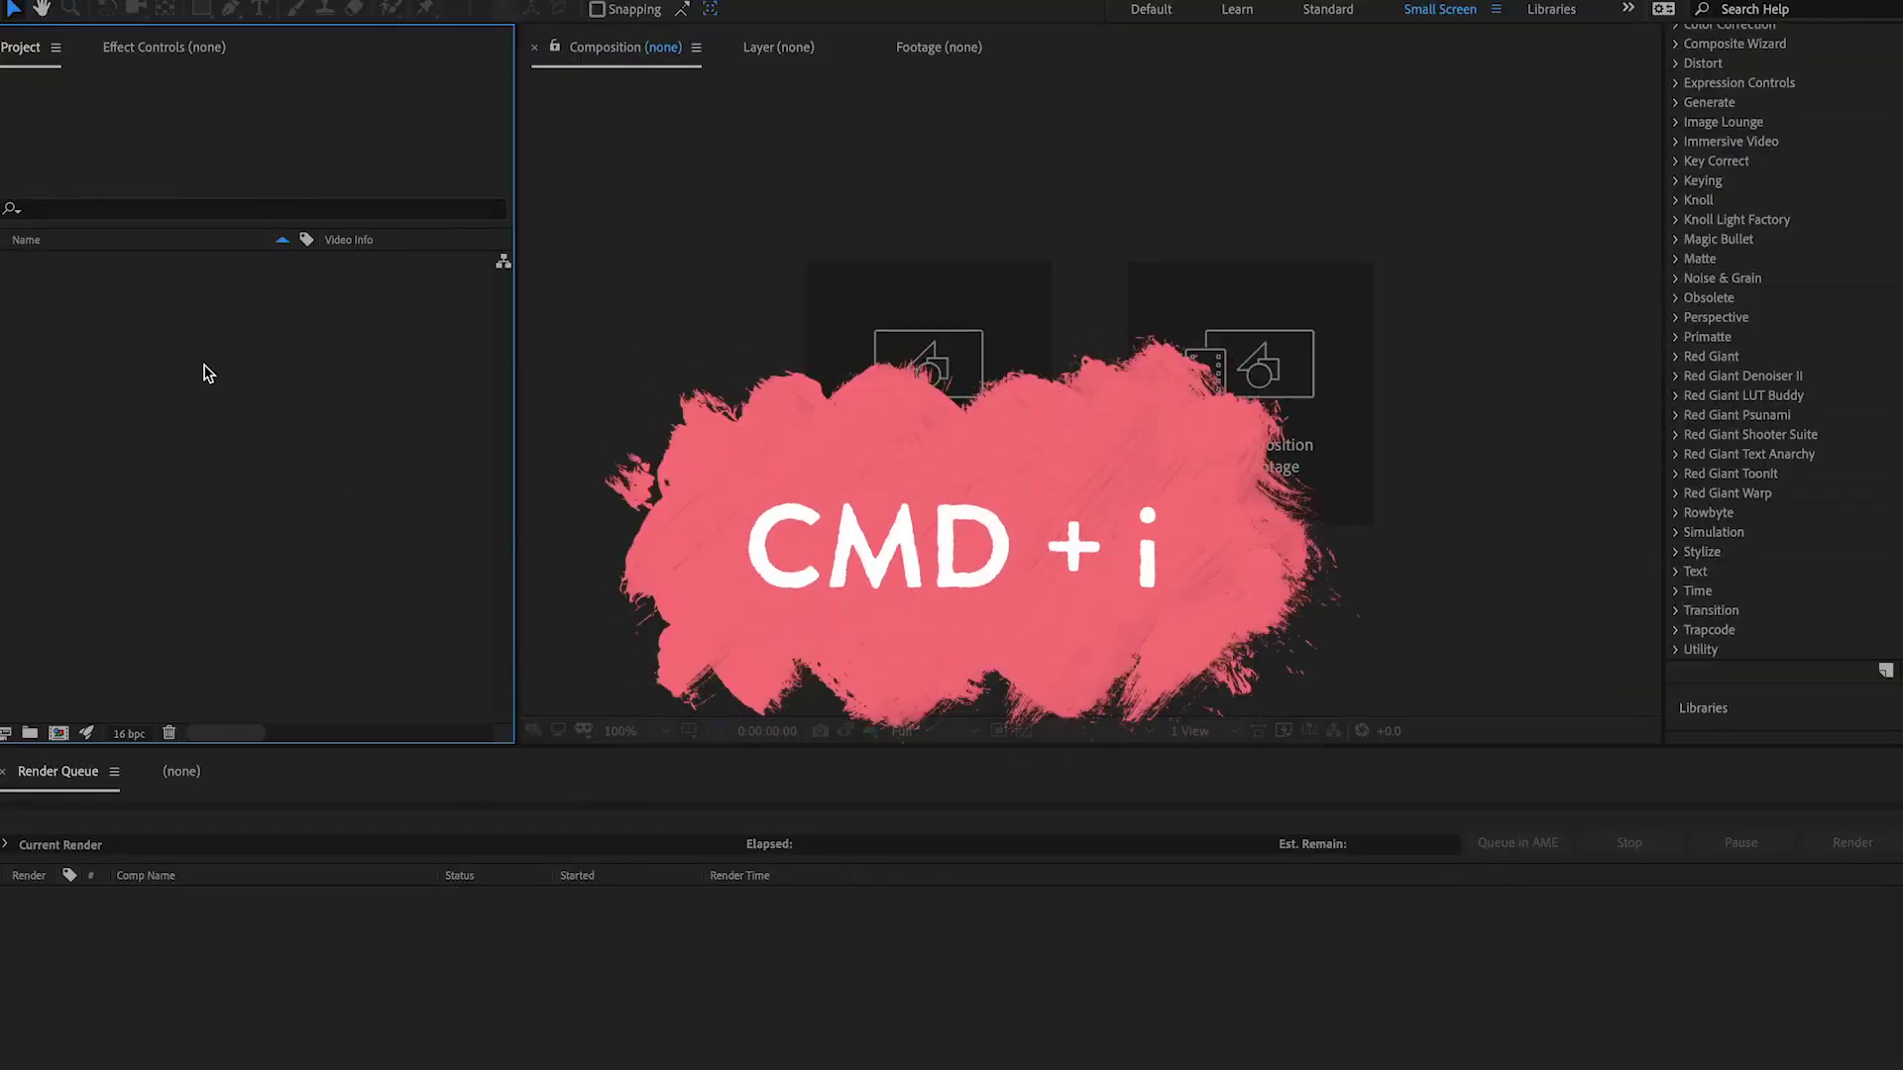
# Step: Import PQ Art Parts.aep, move its PQ Art Parts folder to the top level, and delete the empty folder
pyautogui.press('super+i')
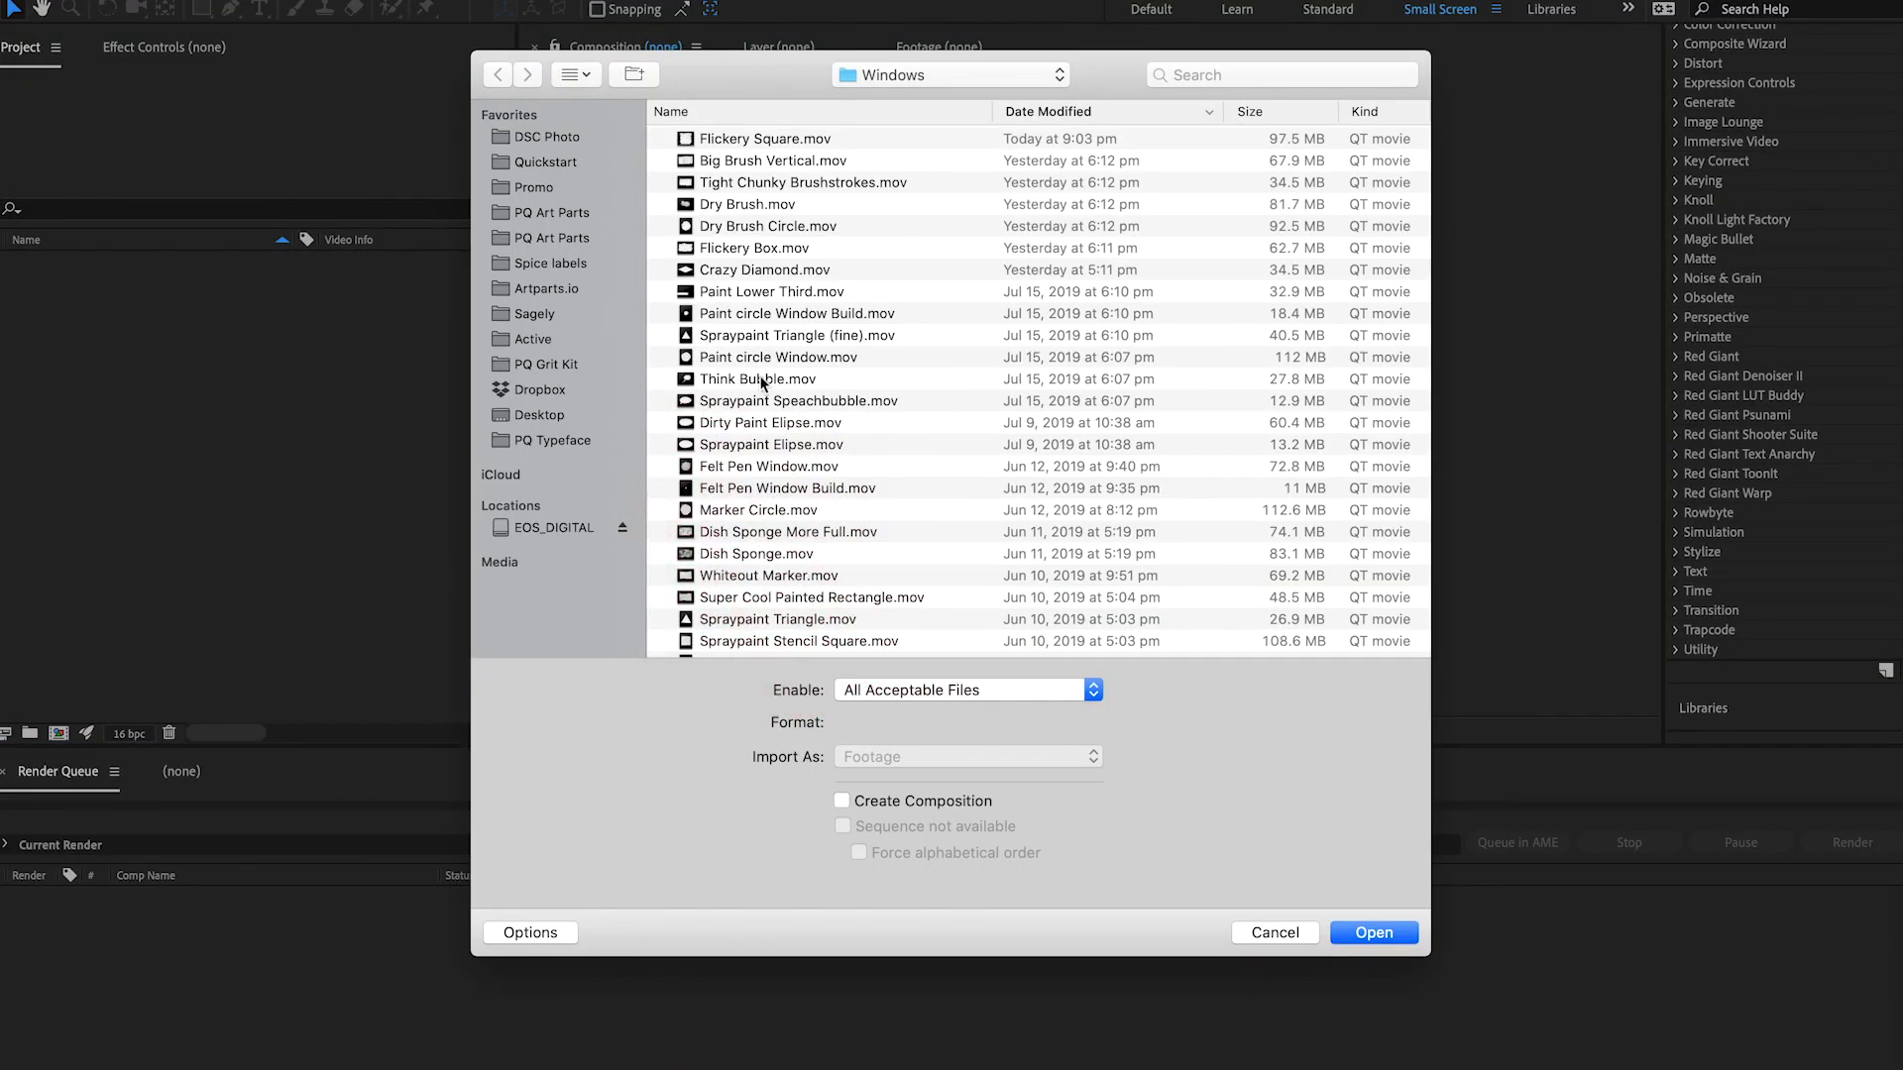
pyautogui.press('super+Up')
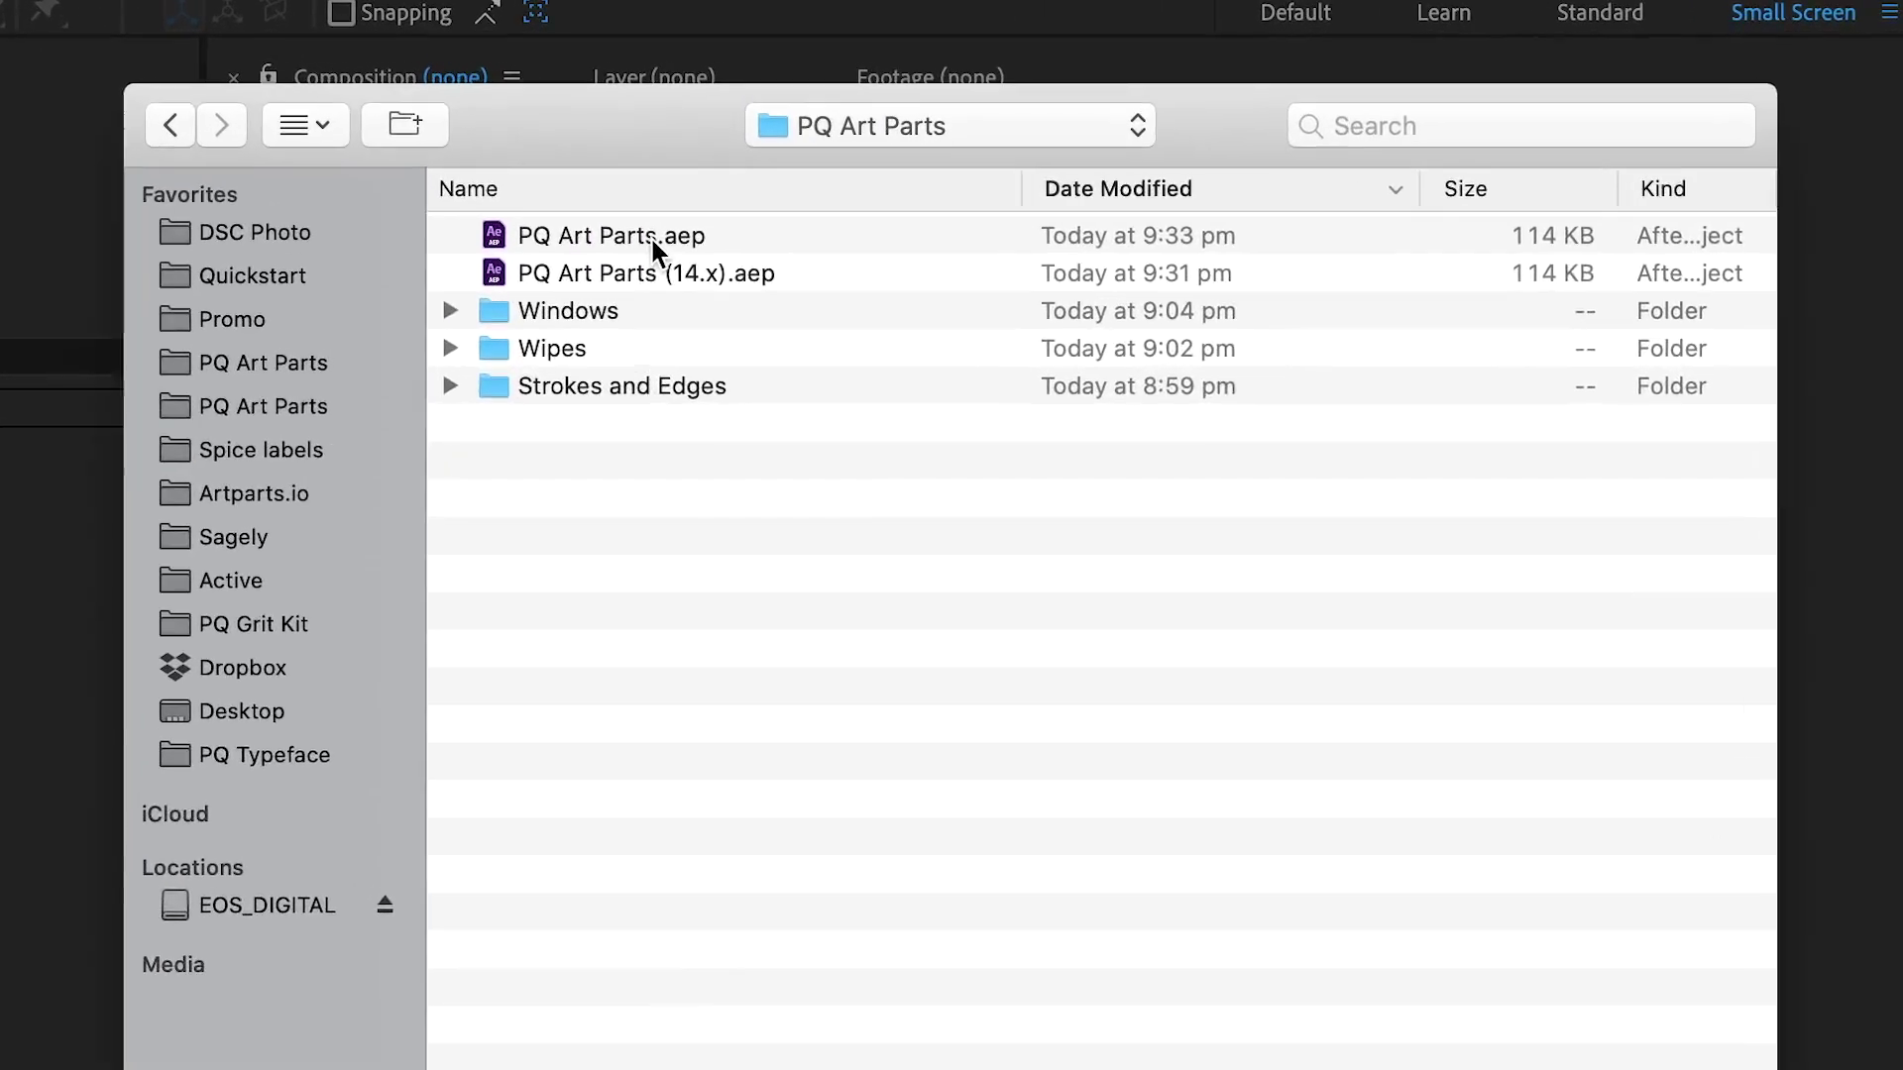
pyautogui.click(776, 139)
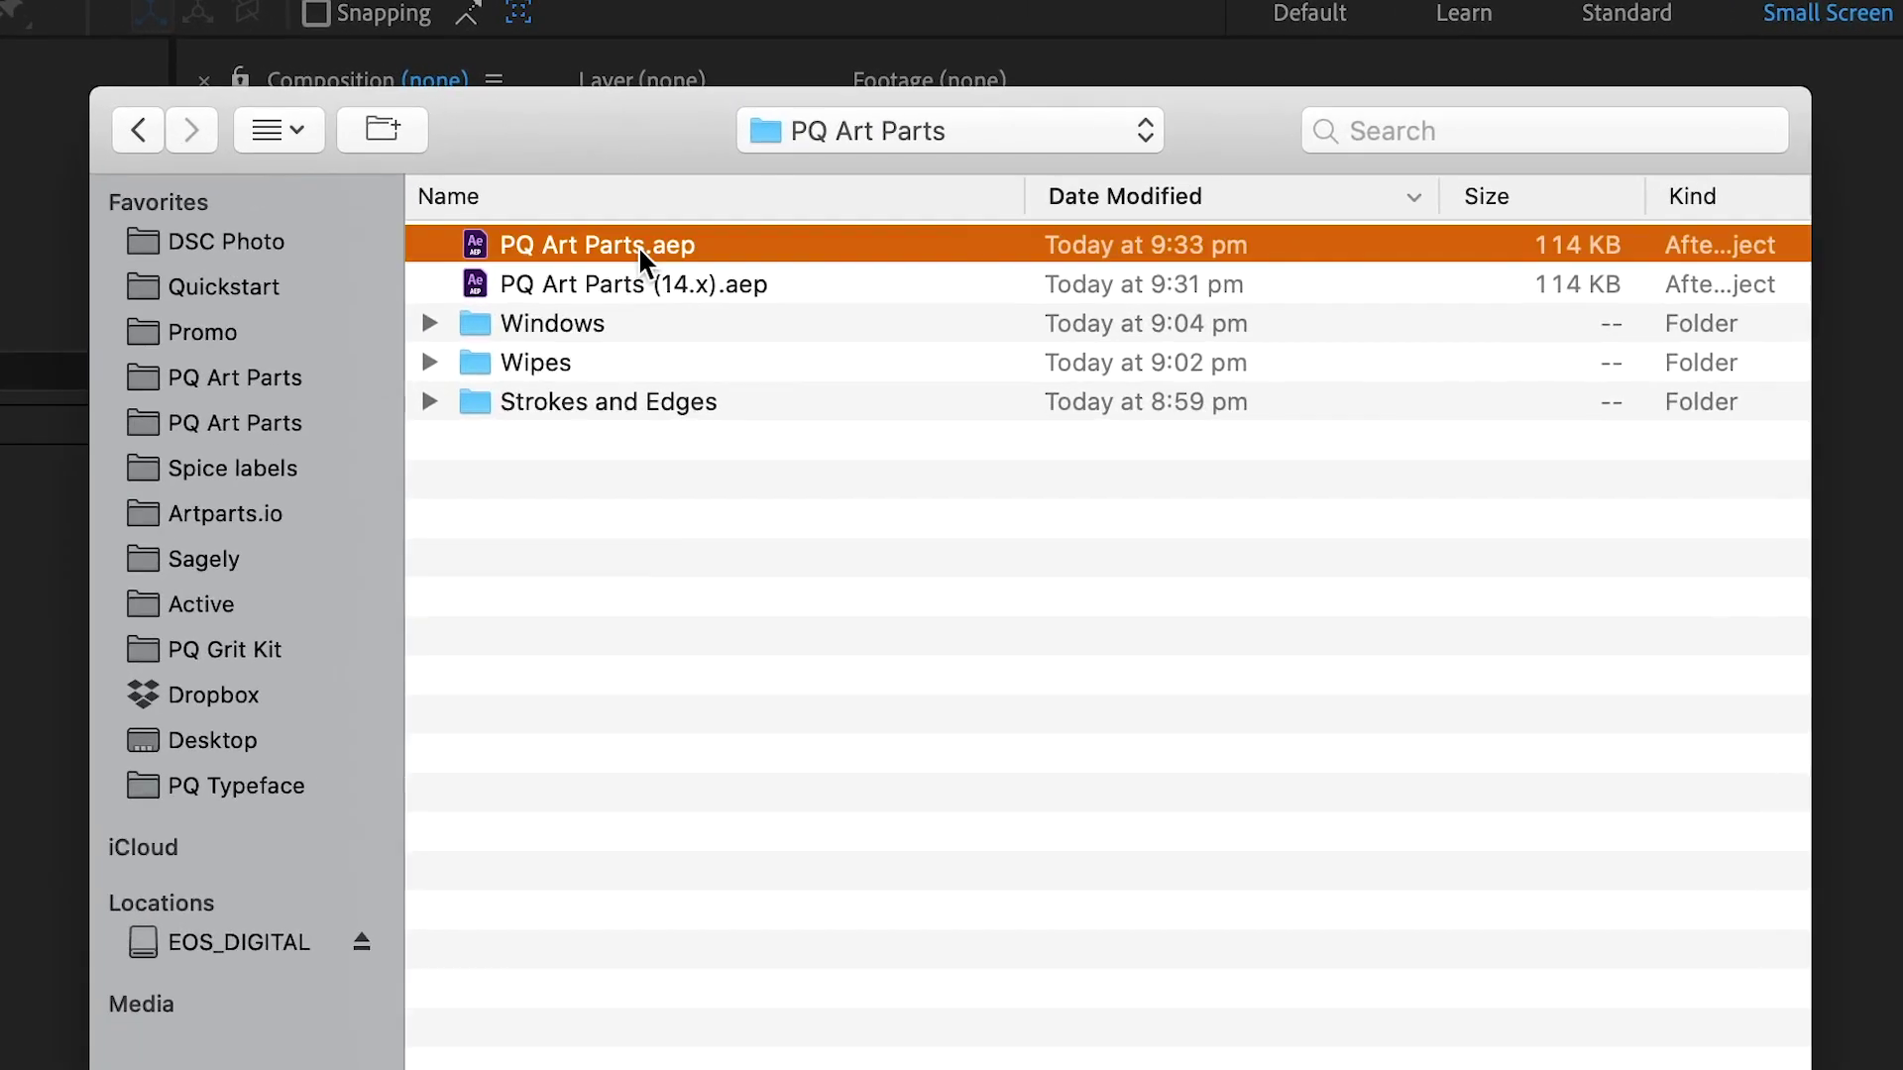
pyautogui.click(1348, 936)
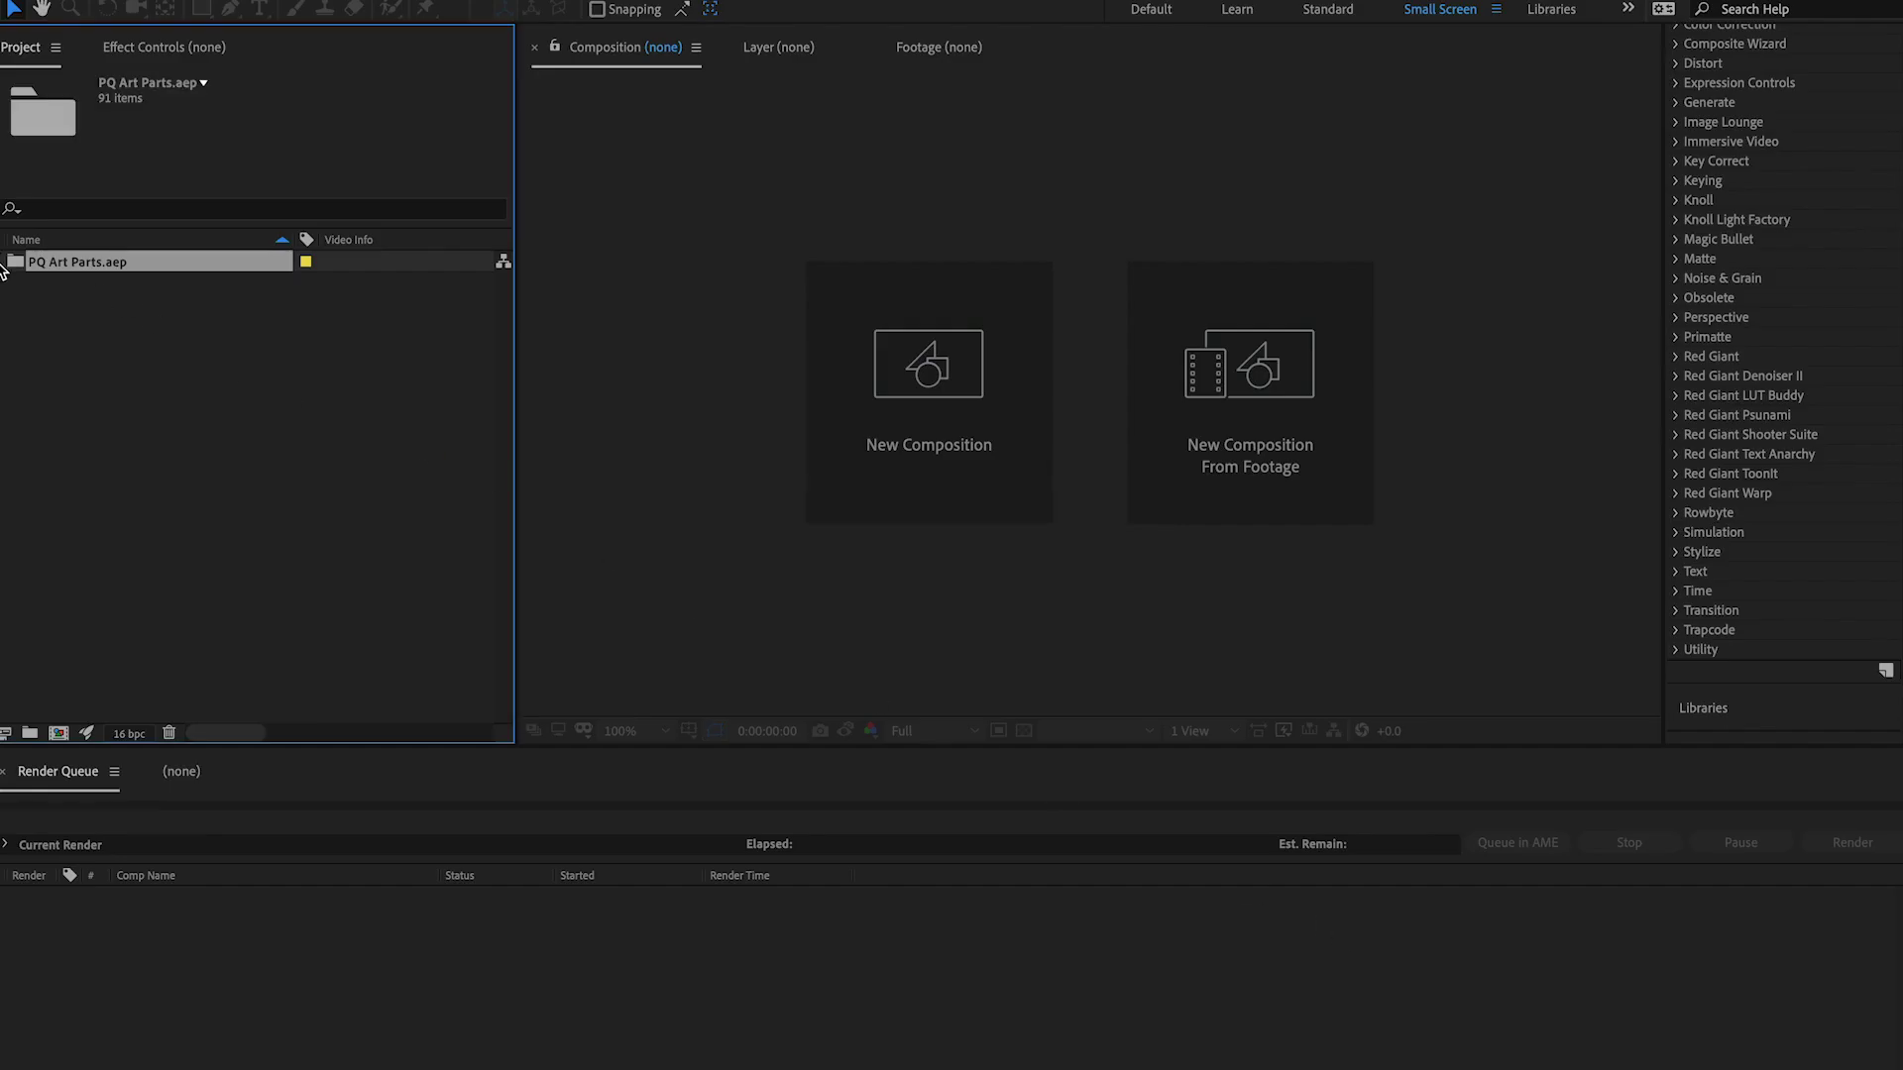
pyautogui.click(3, 263)
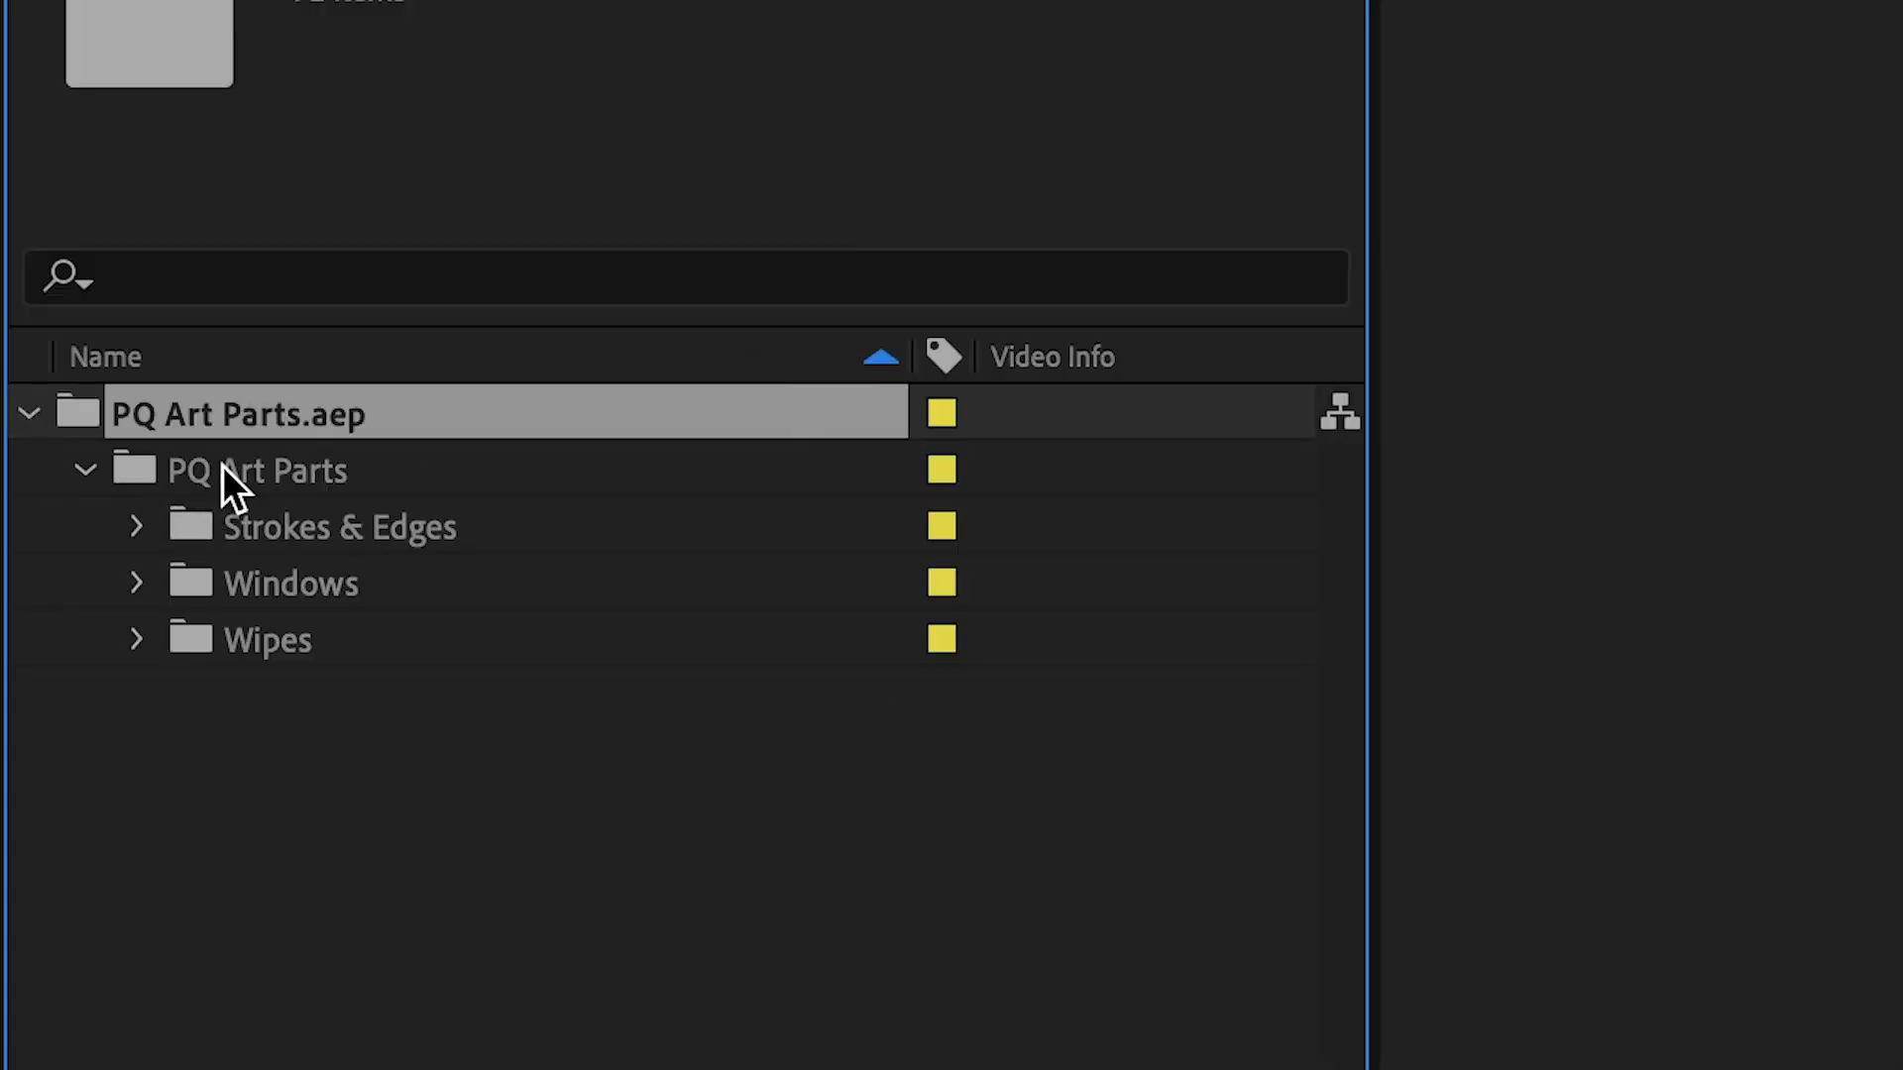
pyautogui.moveTo(222, 466); pyautogui.dragTo(234, 1036)
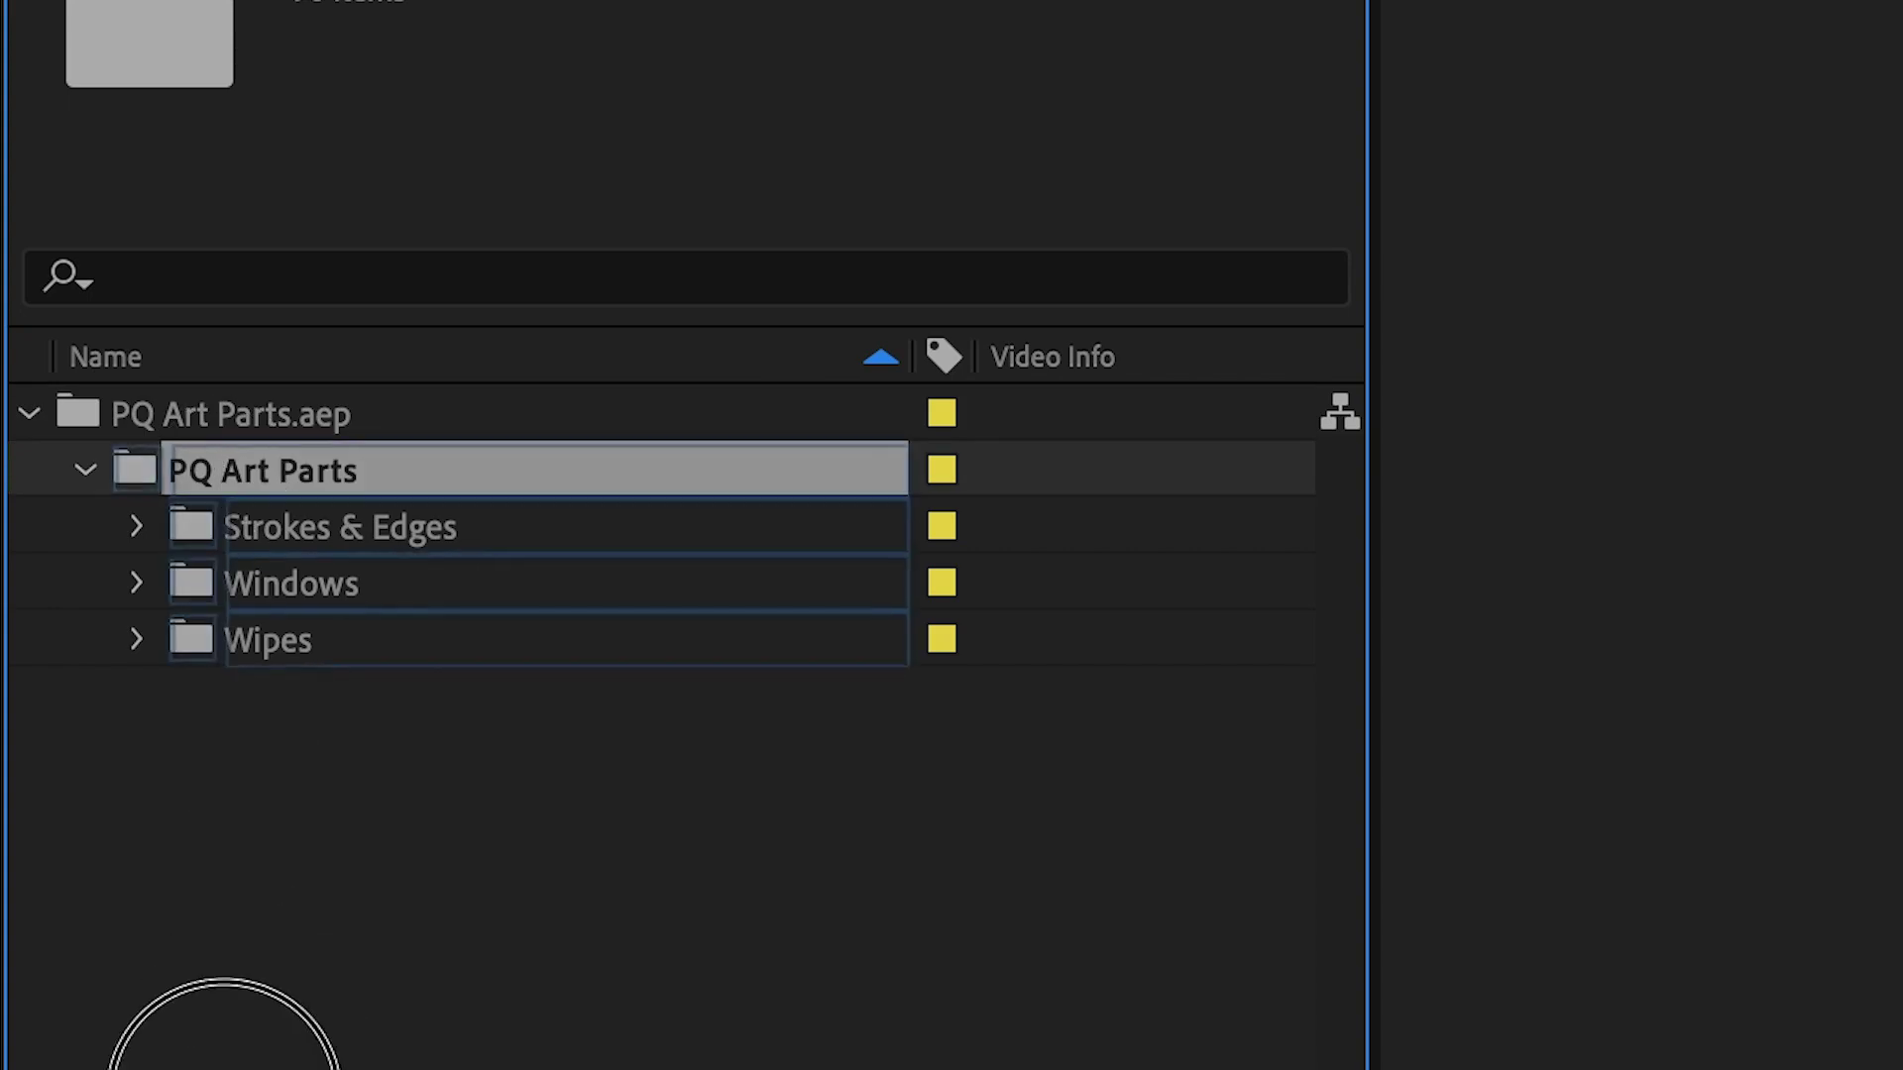
pyautogui.click(295, 633)
pyautogui.press('Delete')
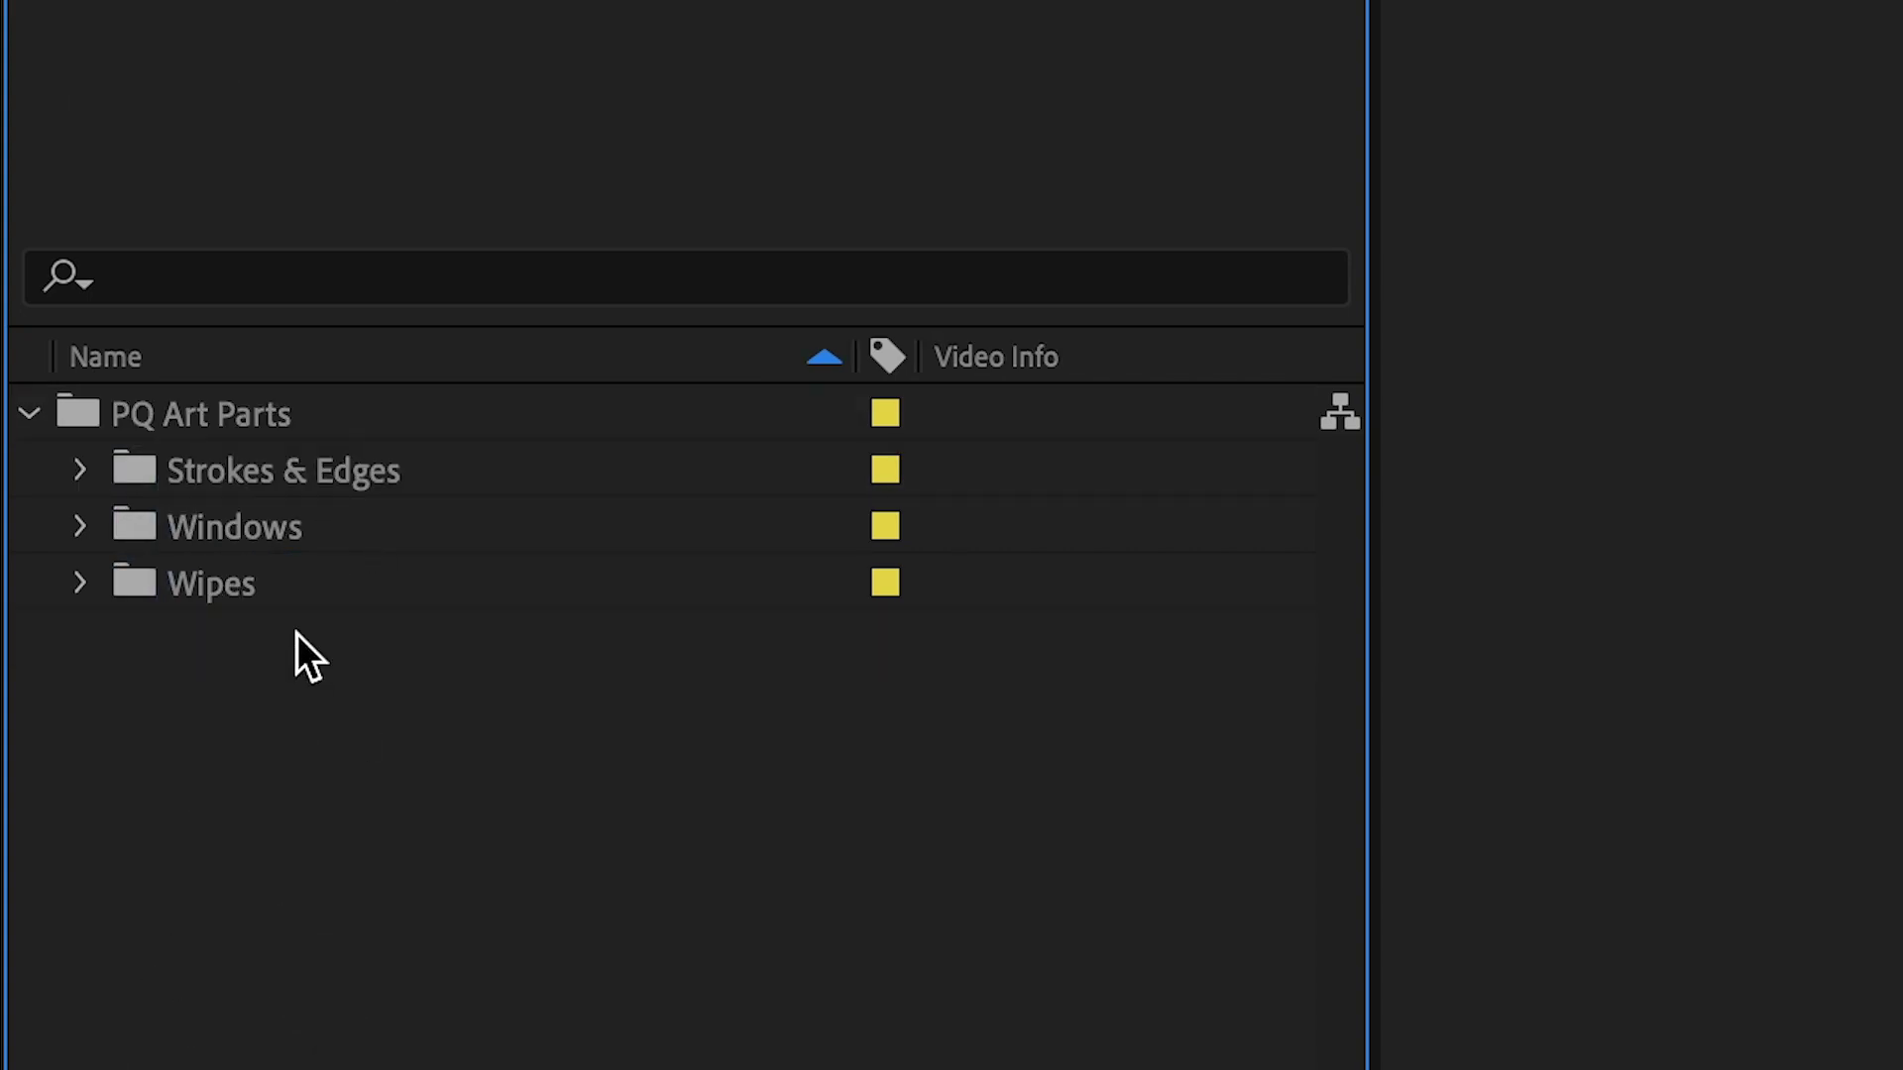
# Step: Browse the Wipes, Windows and Strokes & Edges clips, then move to the new comp's frame rate field
pyautogui.click(66, 378)
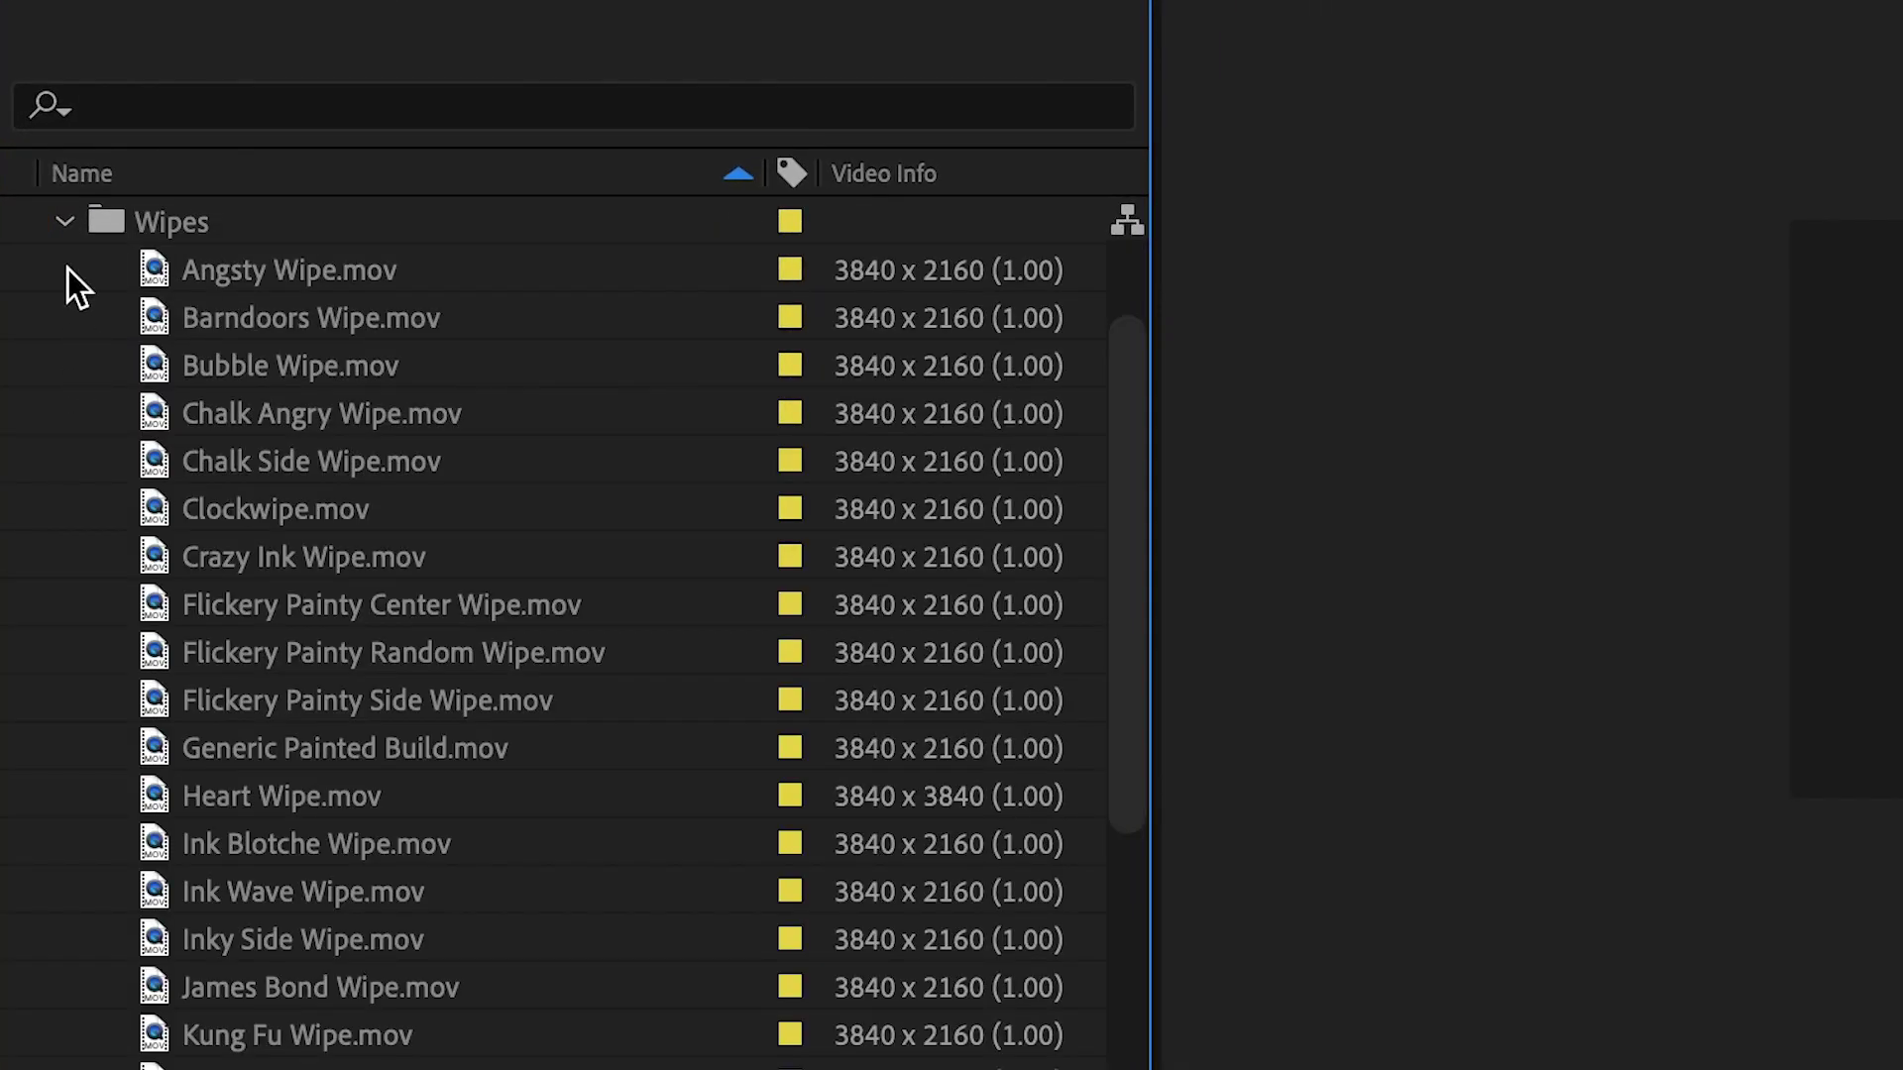
pyautogui.scroll(-3, 270, 506)
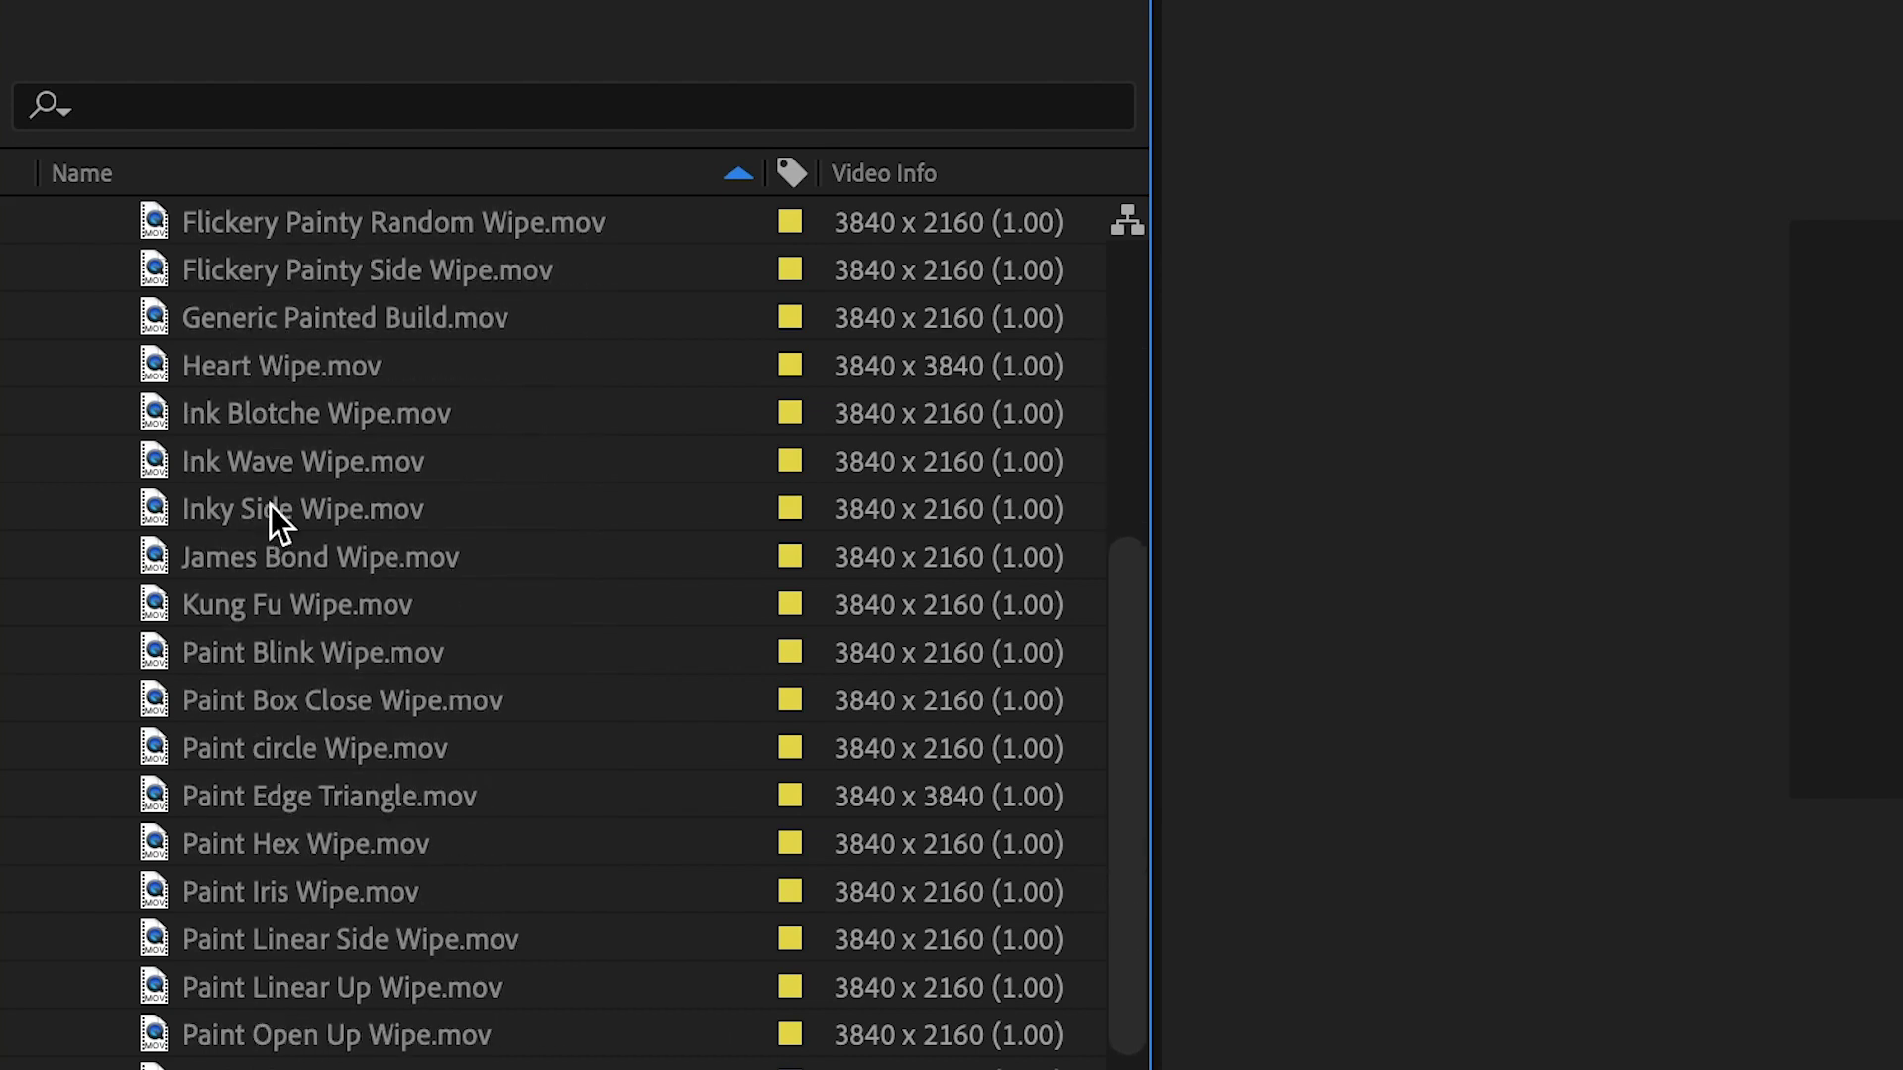
pyautogui.scroll(-2, 271, 505)
pyautogui.scroll(5, 271, 506)
pyautogui.scroll(1, 271, 505)
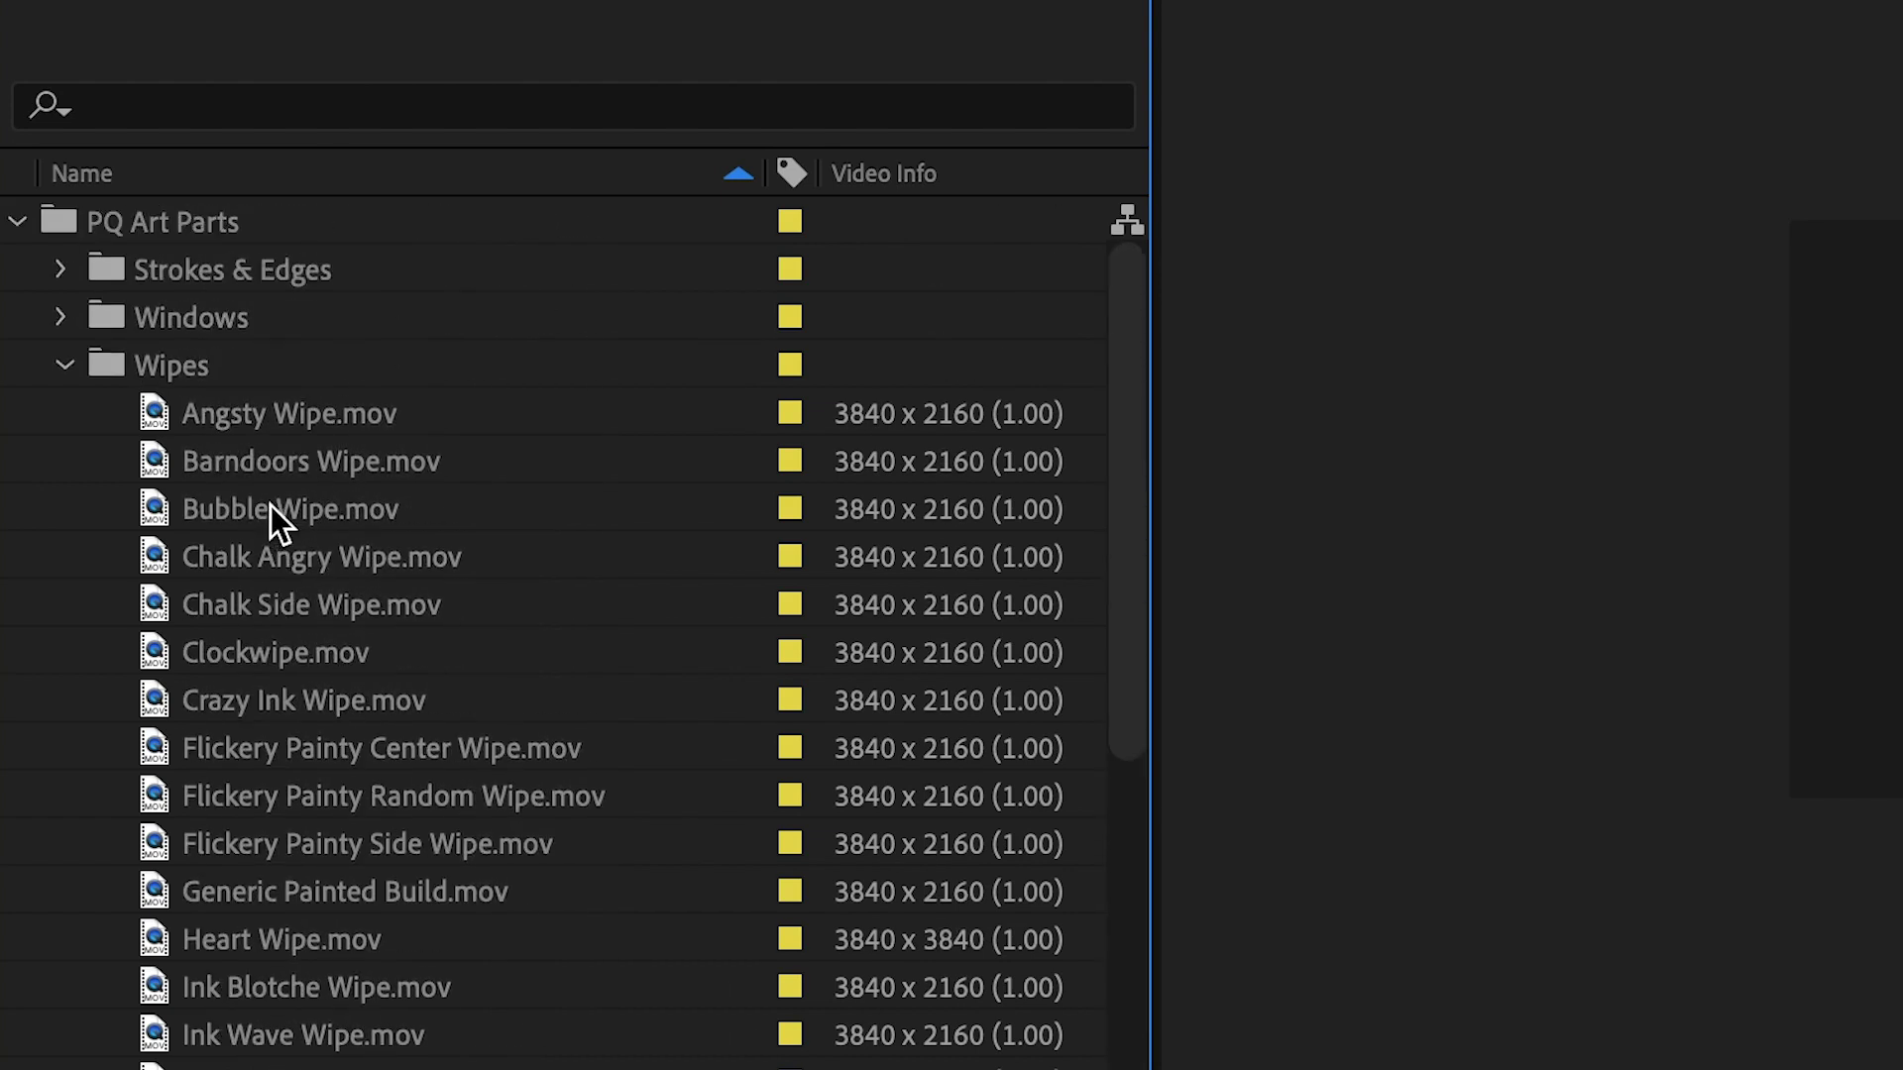
pyautogui.click(59, 366)
pyautogui.click(60, 317)
pyautogui.scroll(1, 283, 483)
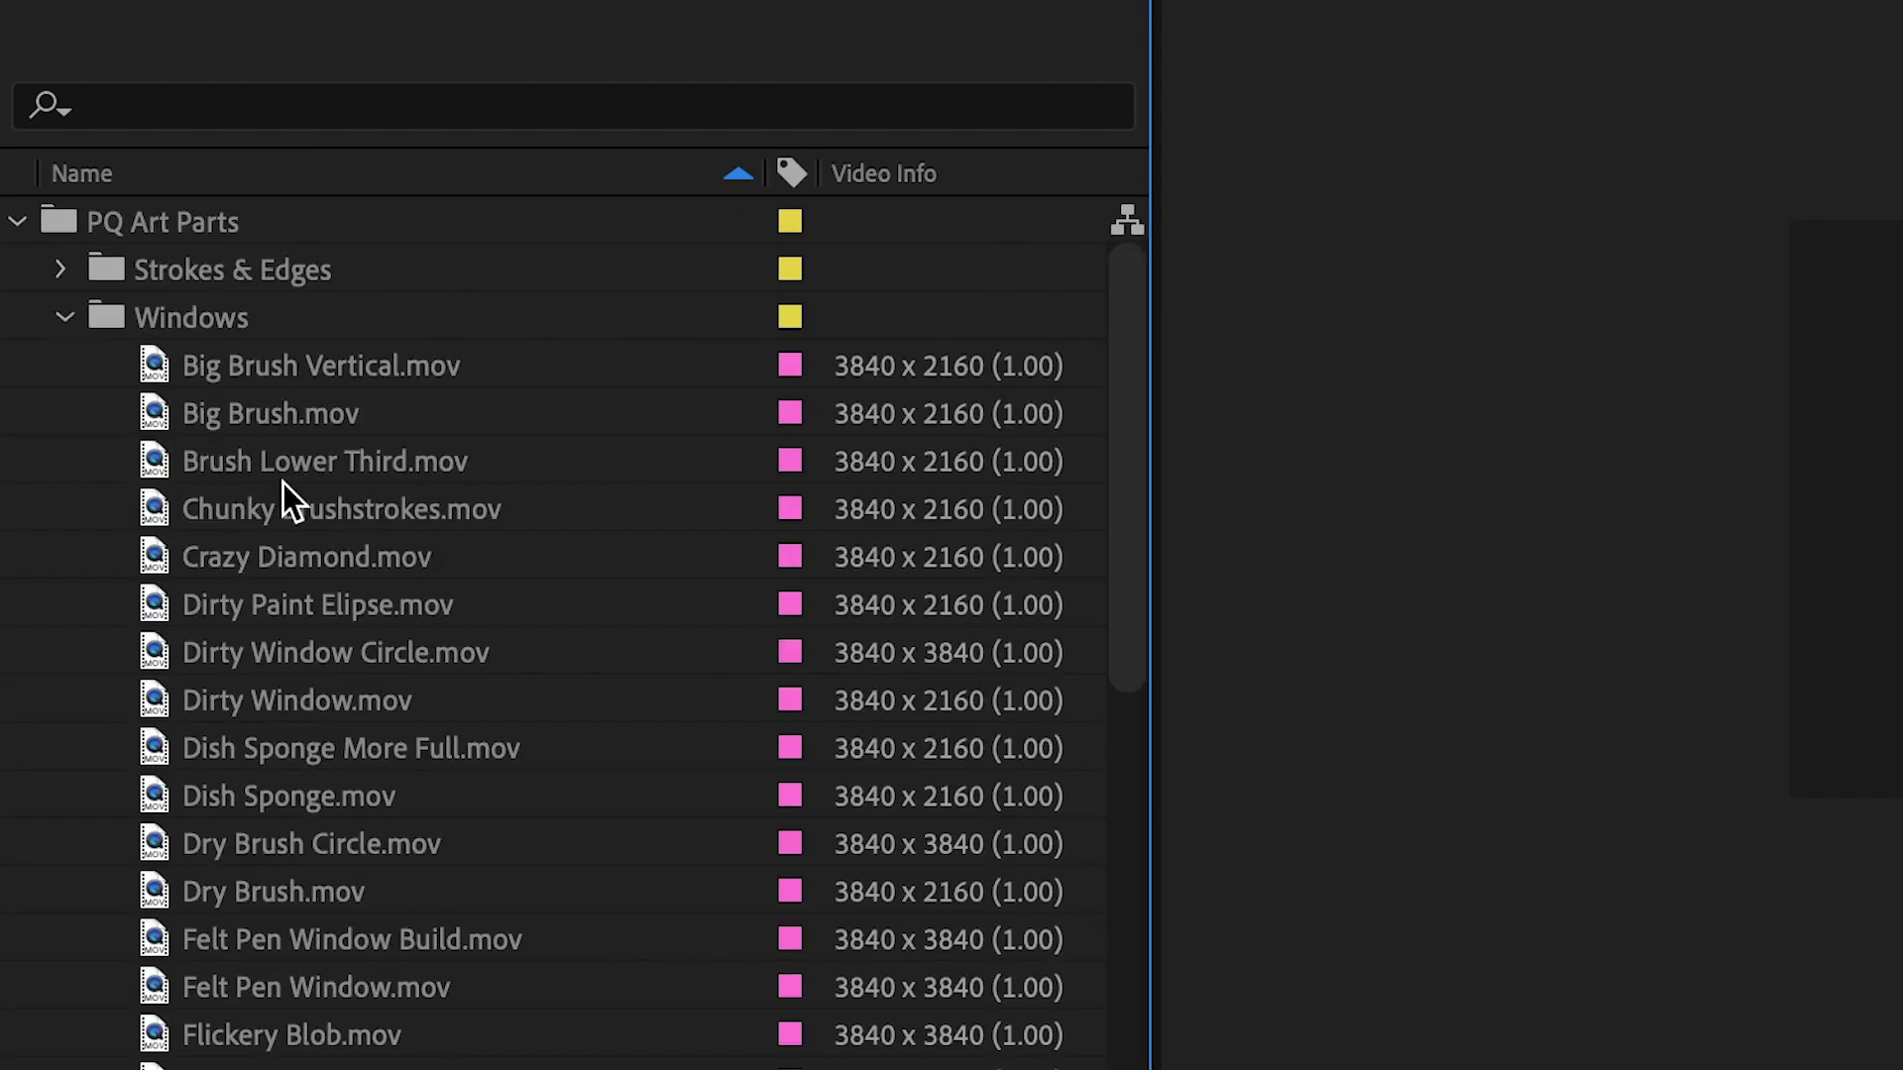
pyautogui.scroll(-2, 283, 484)
pyautogui.scroll(-2, 282, 483)
pyautogui.scroll(-3, 283, 484)
pyautogui.scroll(-1, 283, 484)
pyautogui.scroll(8, 283, 484)
pyautogui.click(64, 318)
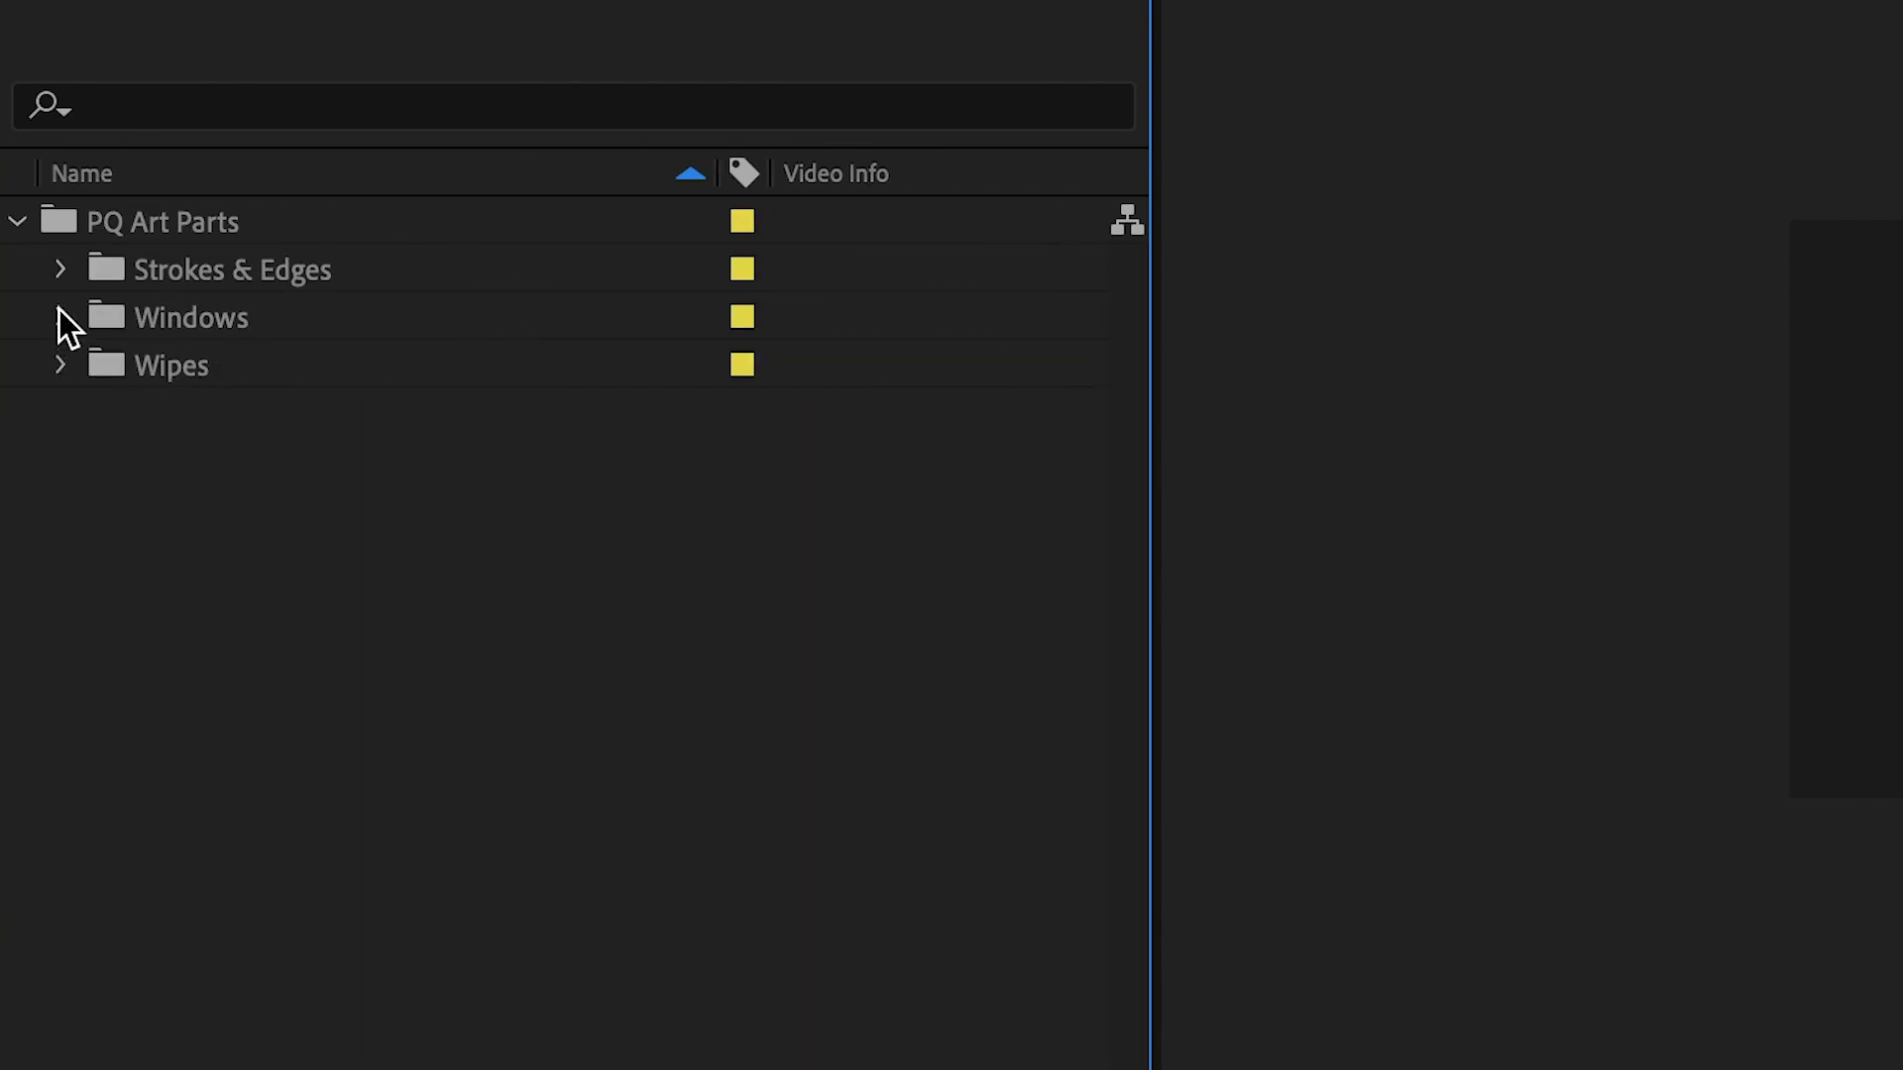
pyautogui.click(62, 268)
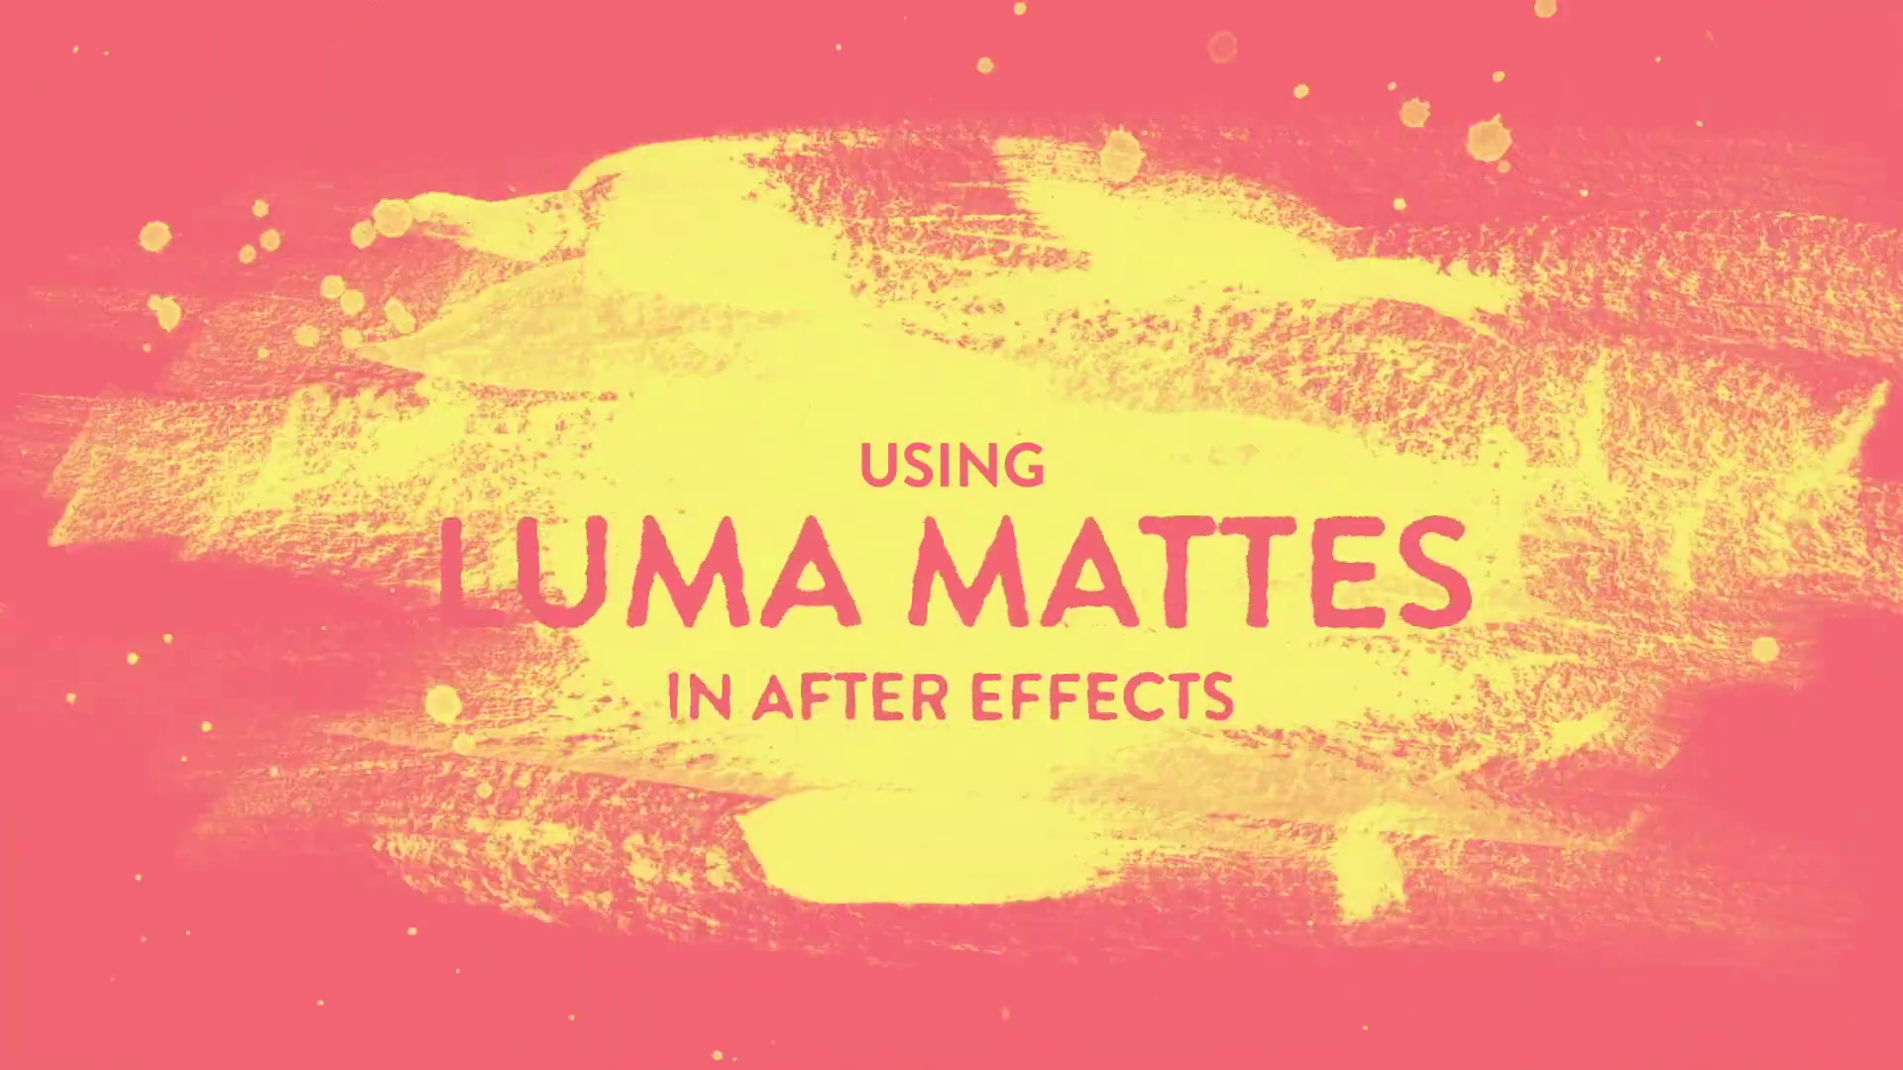
pyautogui.press('Tab')
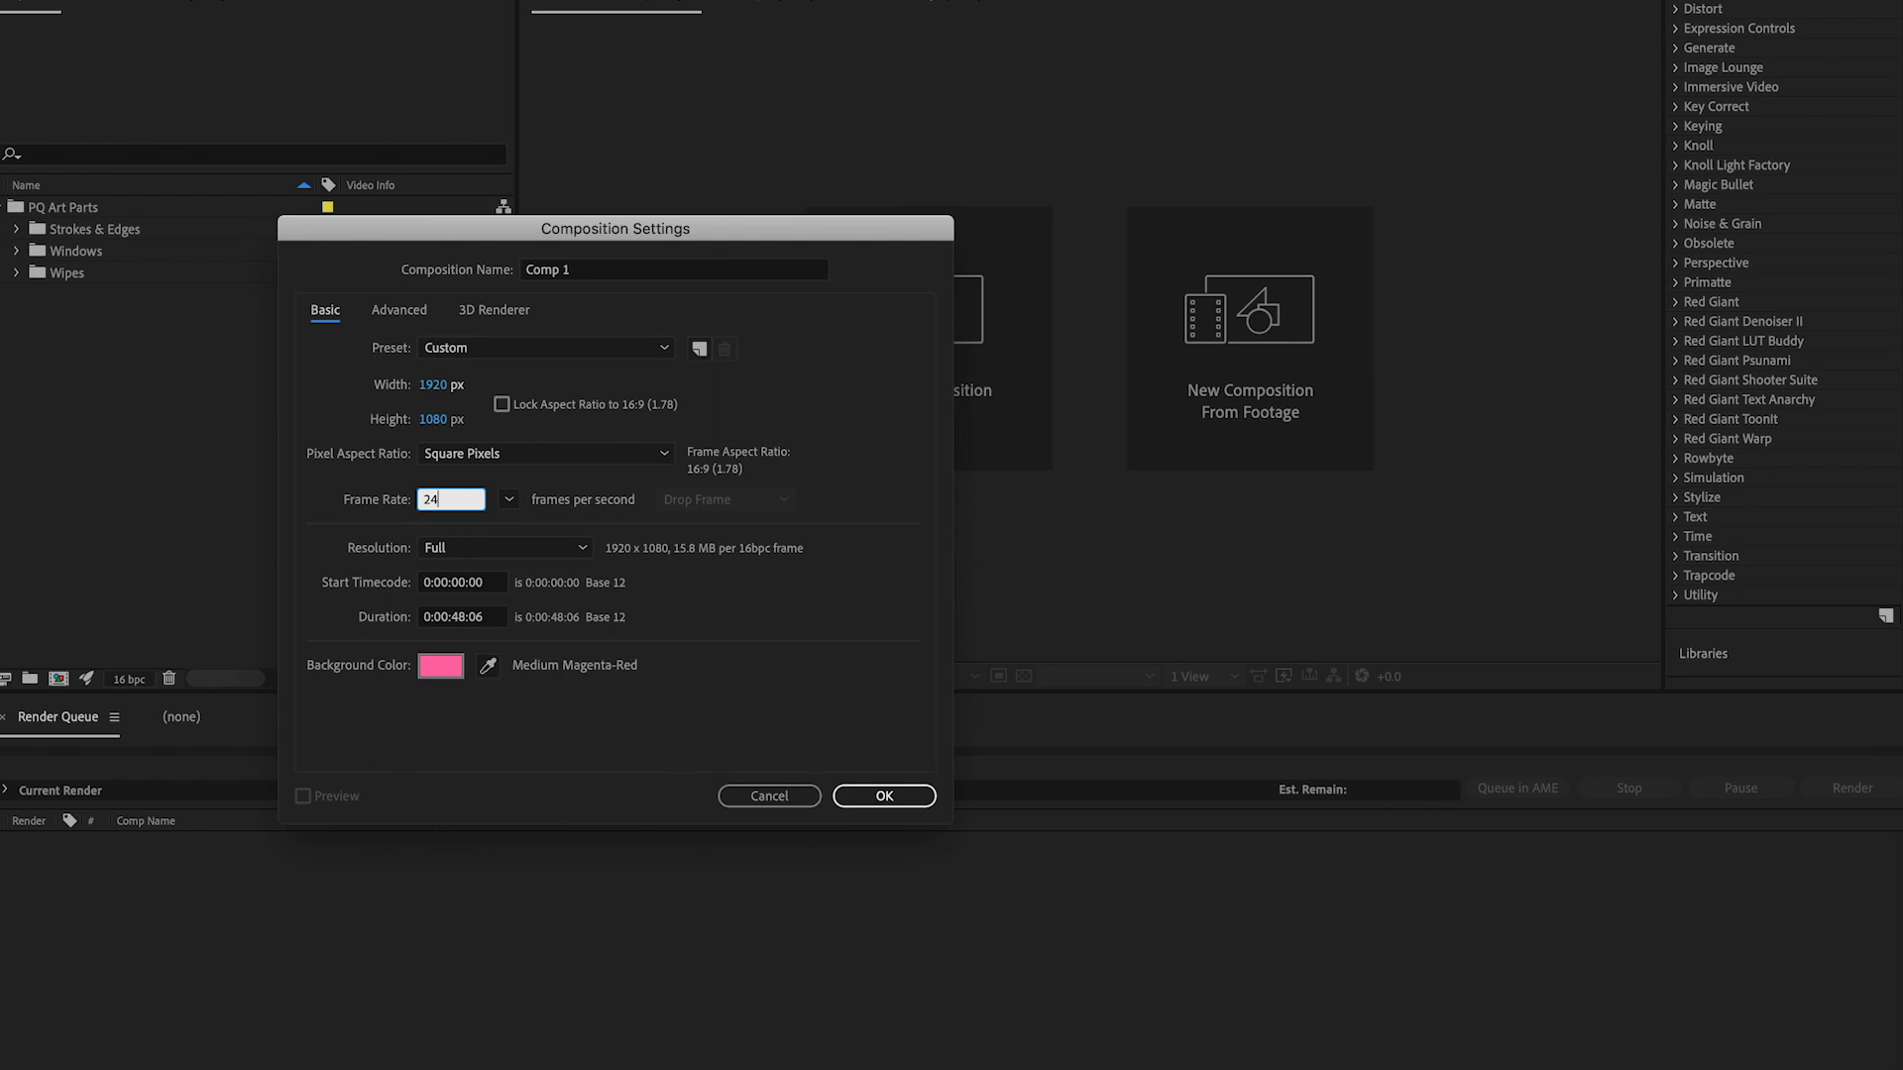
# Step: Create the 1920x1080, 24 fps comp, enlarge the viewer and narrow the project Name column
pyautogui.press('Return')
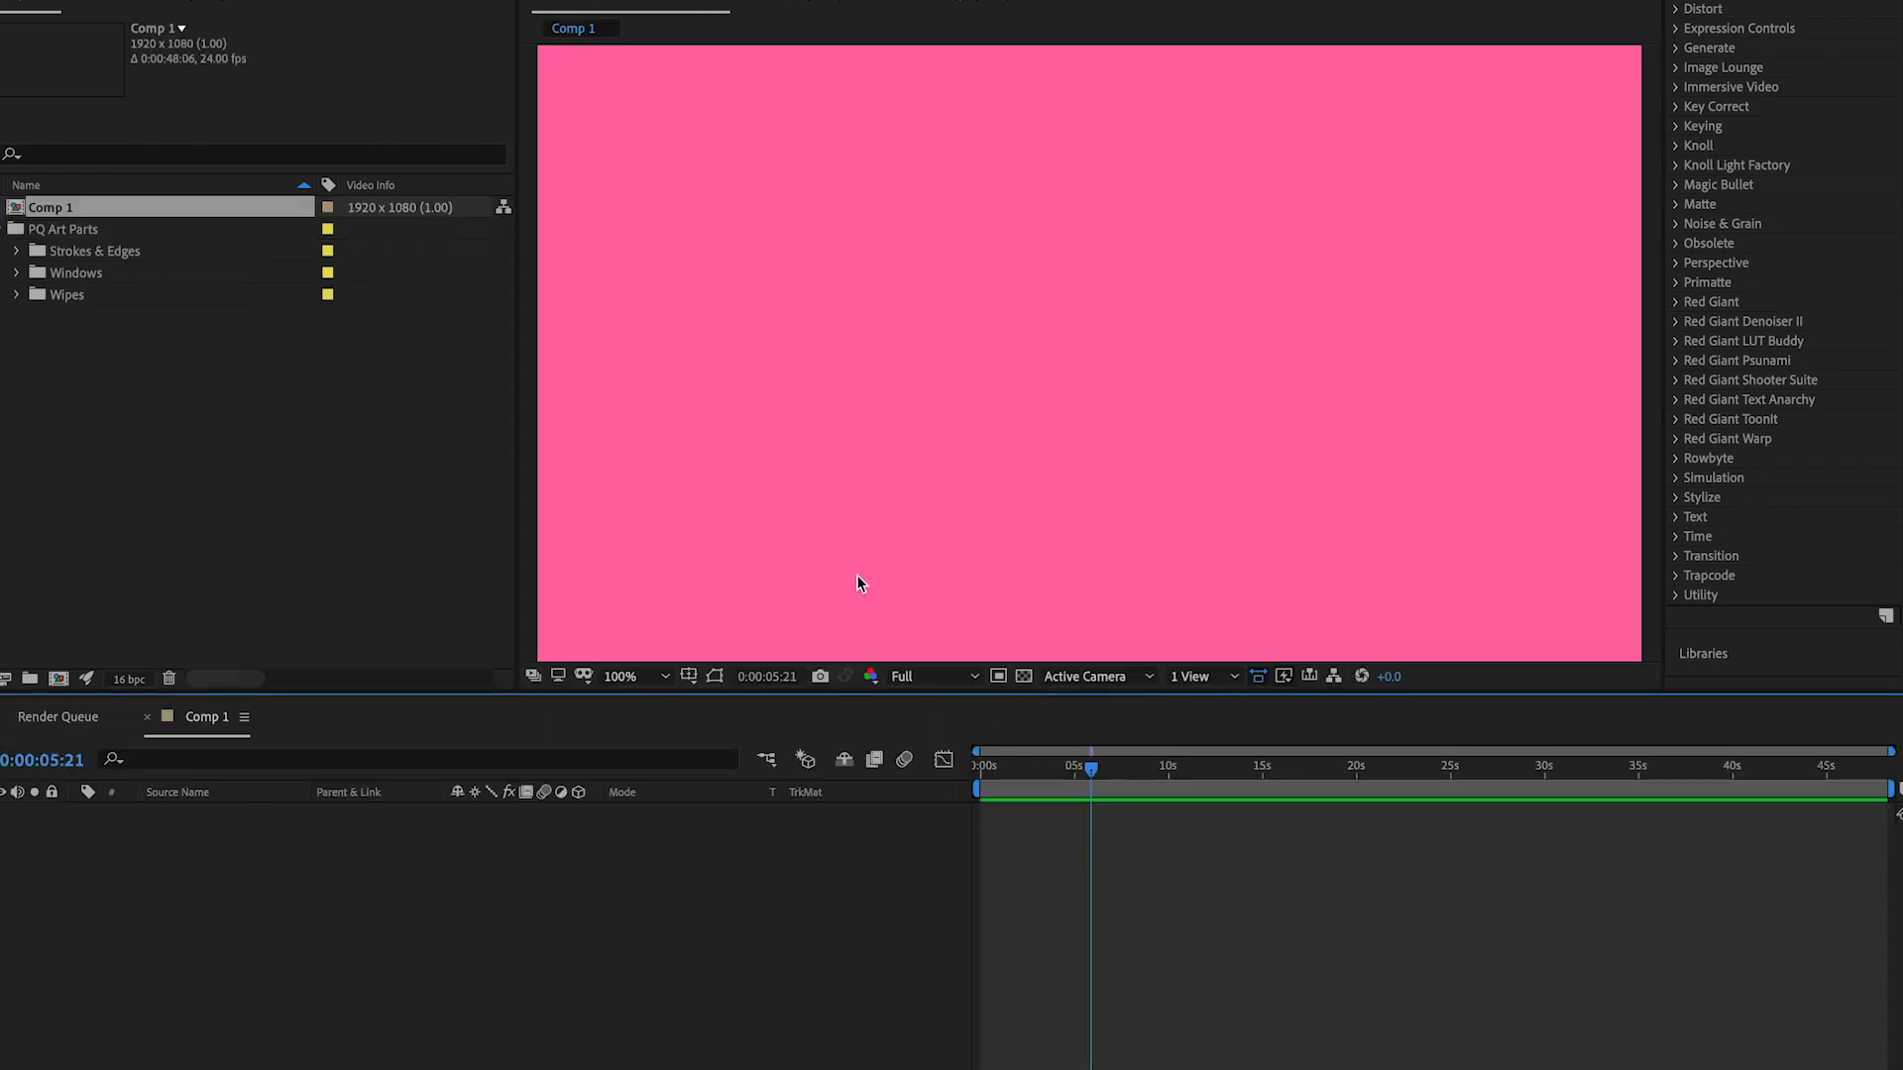
pyautogui.moveTo(738, 713); pyautogui.dragTo(729, 841)
pyautogui.moveTo(516, 616); pyautogui.dragTo(415, 599)
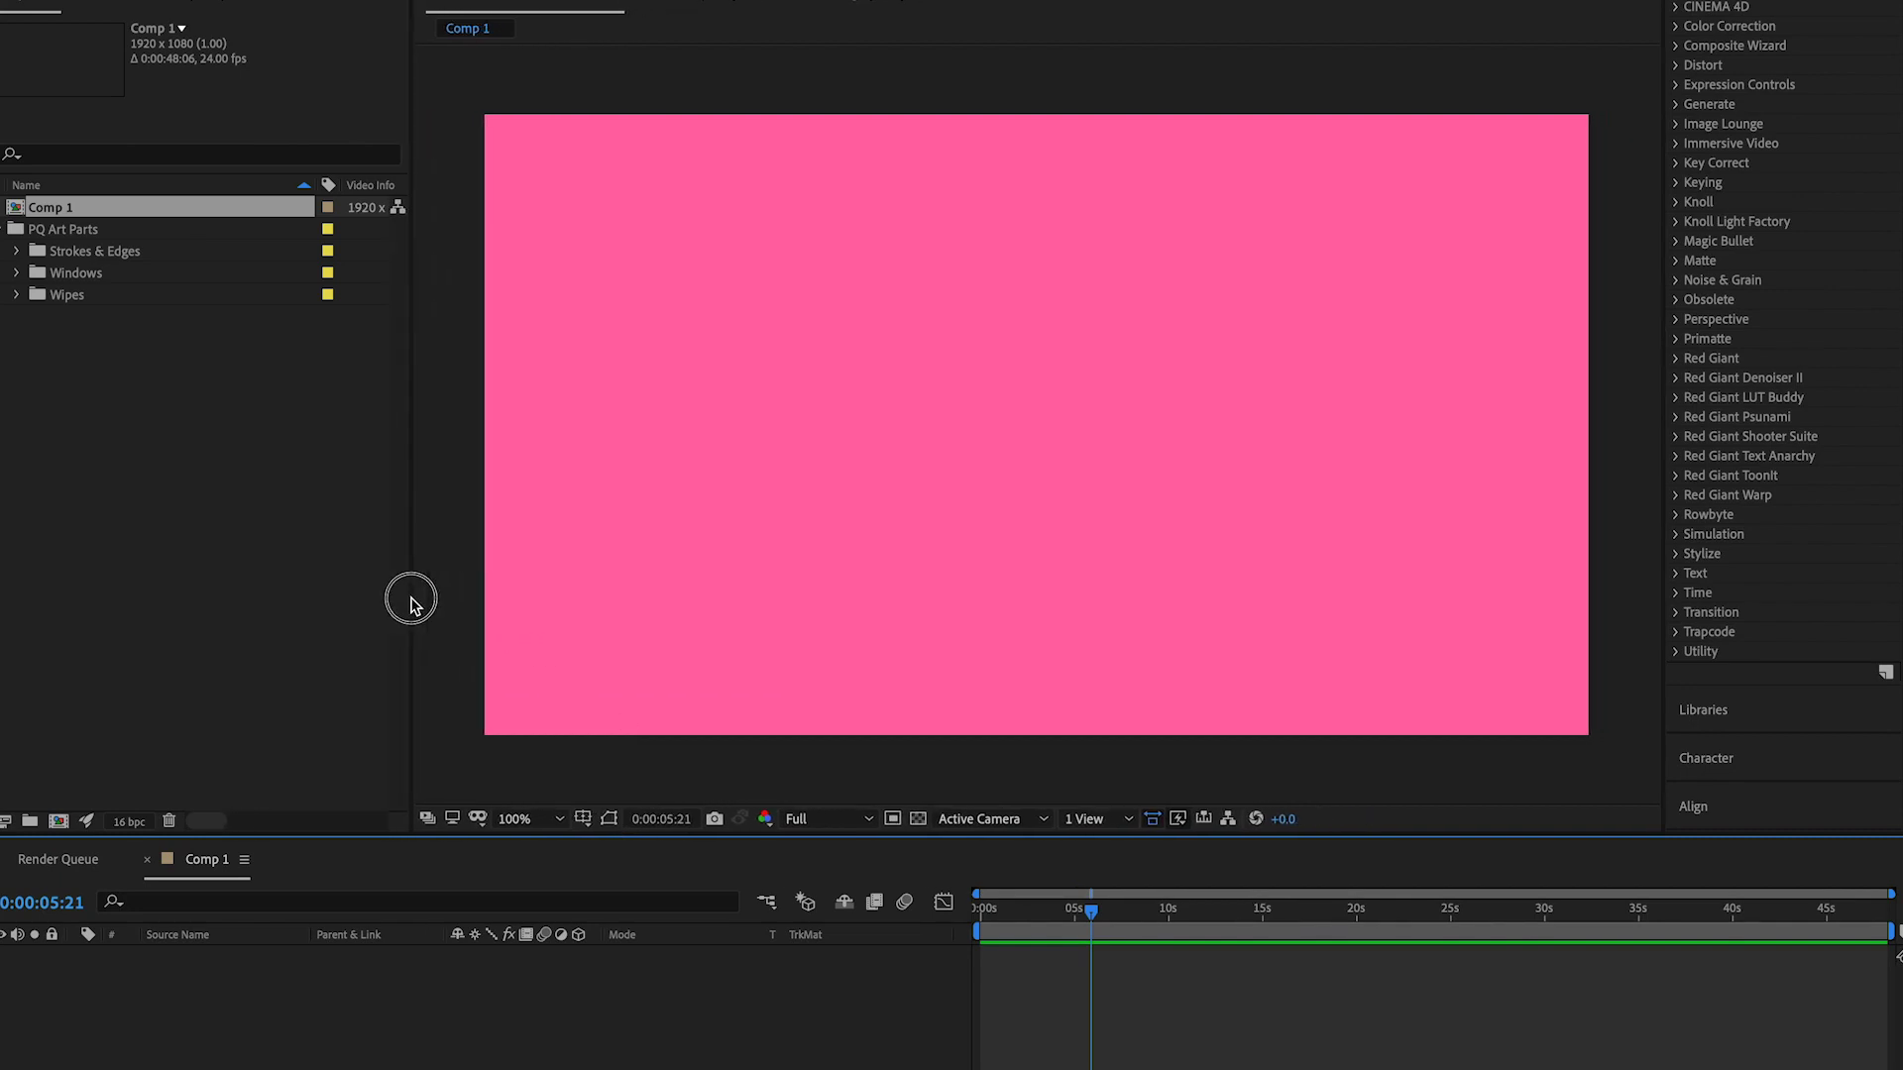
pyautogui.moveTo(310, 181); pyautogui.dragTo(253, 182)
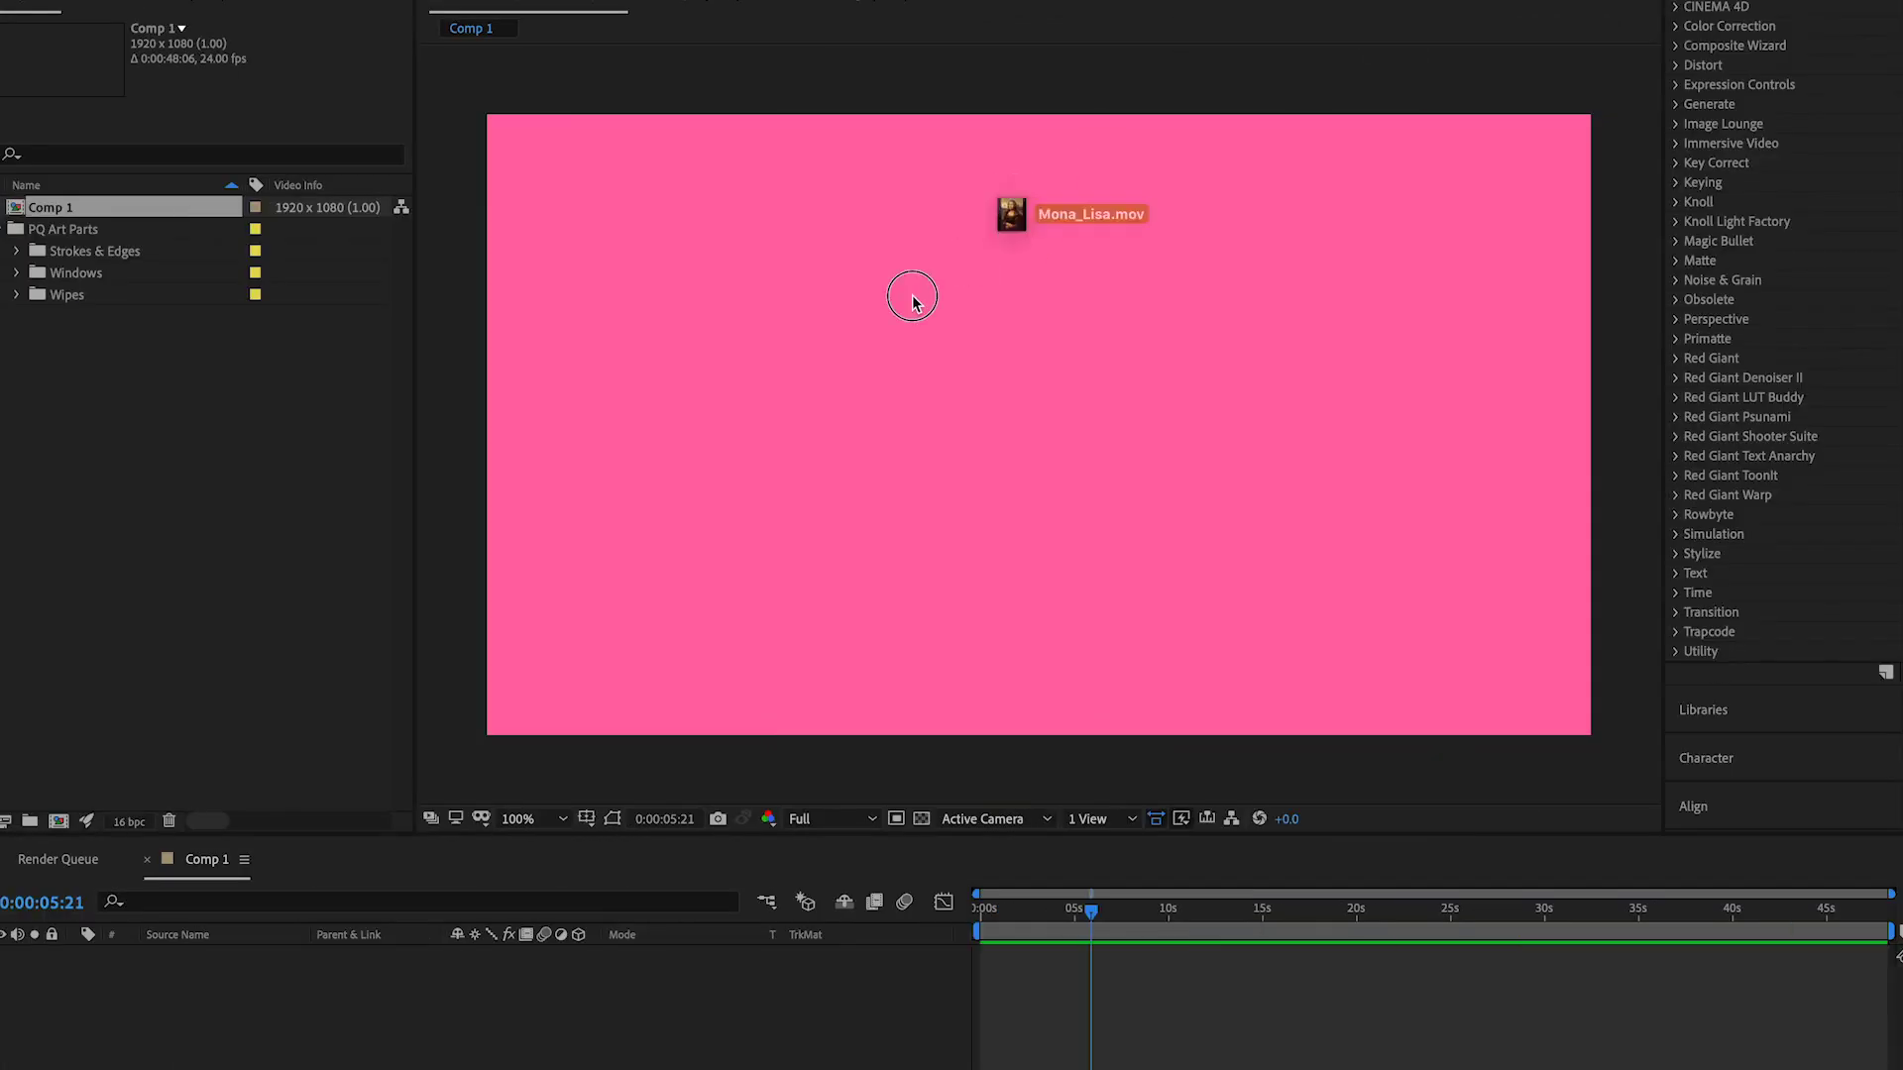
# Step: Drag Mona_Lisa.mov from the desktop into Comp 1 as its first layer
pyautogui.moveTo(1706, 254); pyautogui.dragTo(840, 412)
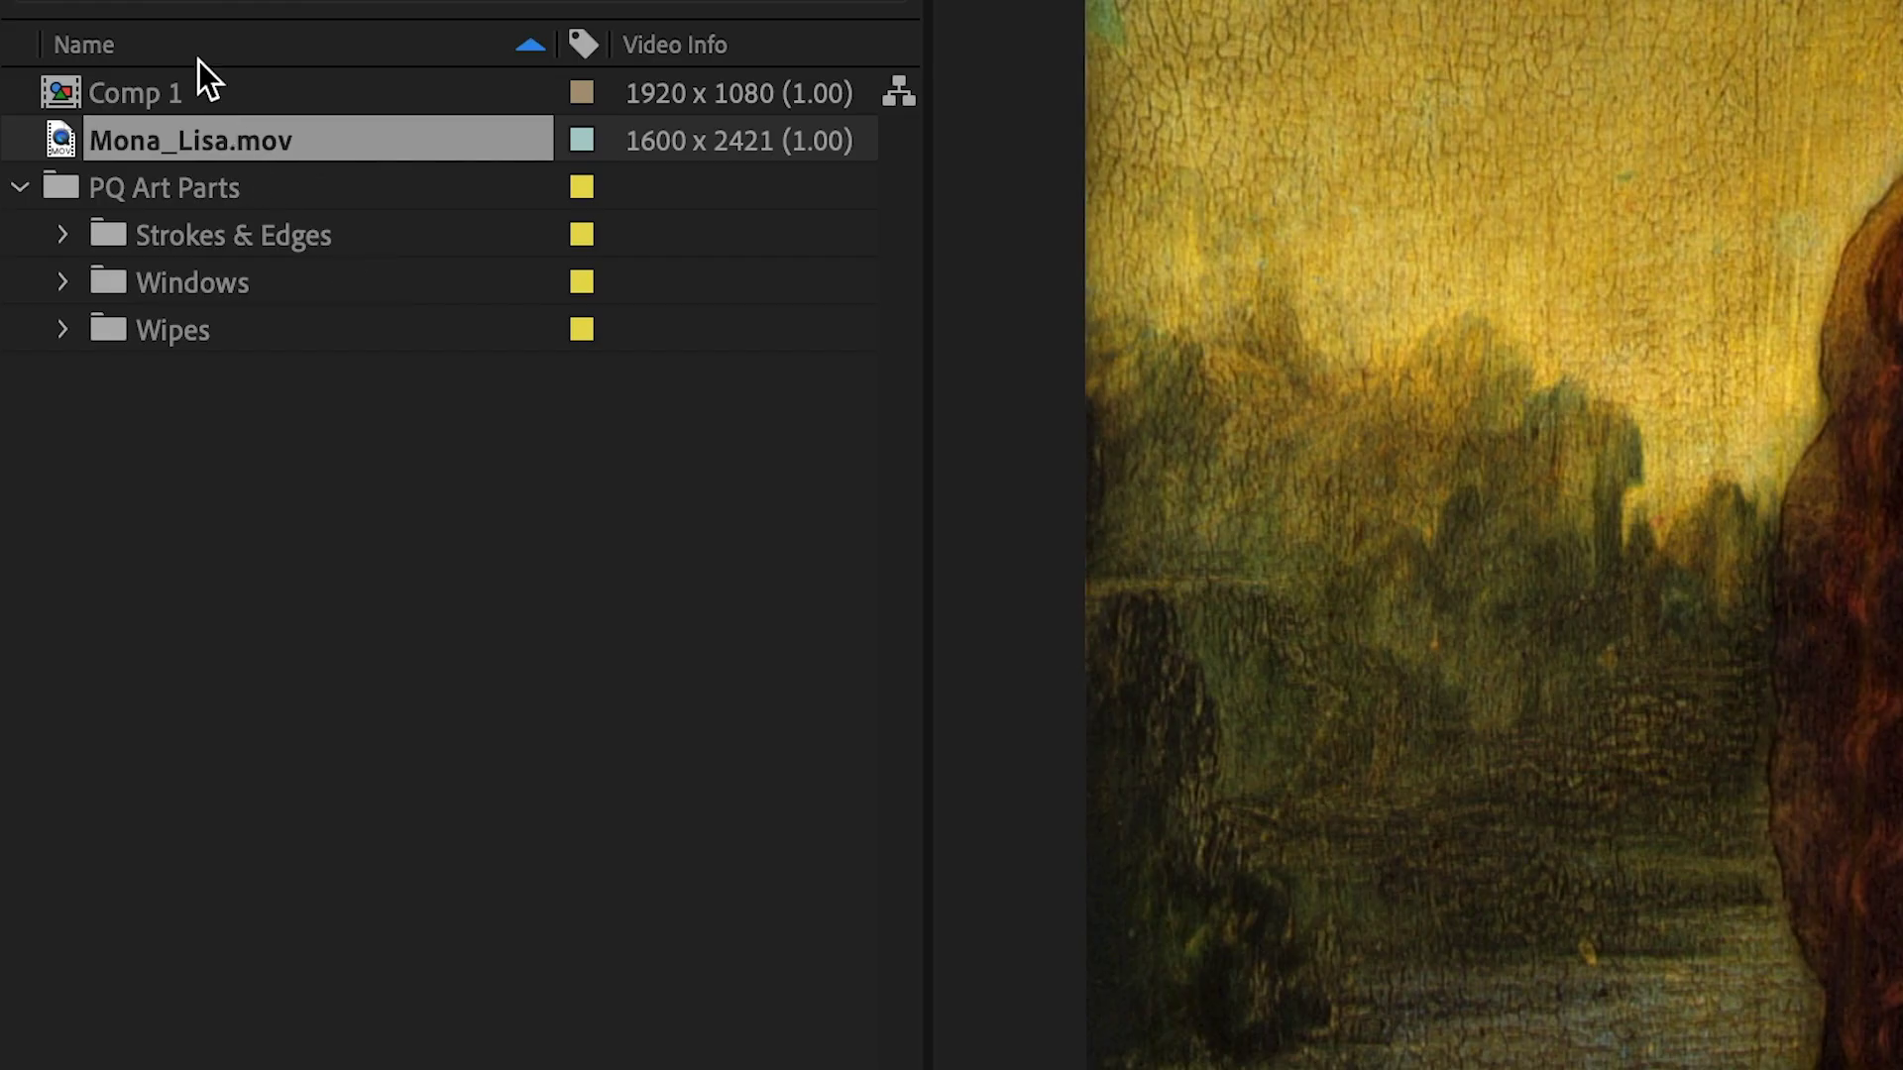
# Step: Rename Comp 1 to Mona
pyautogui.click(78, 185)
pyautogui.click(109, 316)
pyautogui.press('Return')
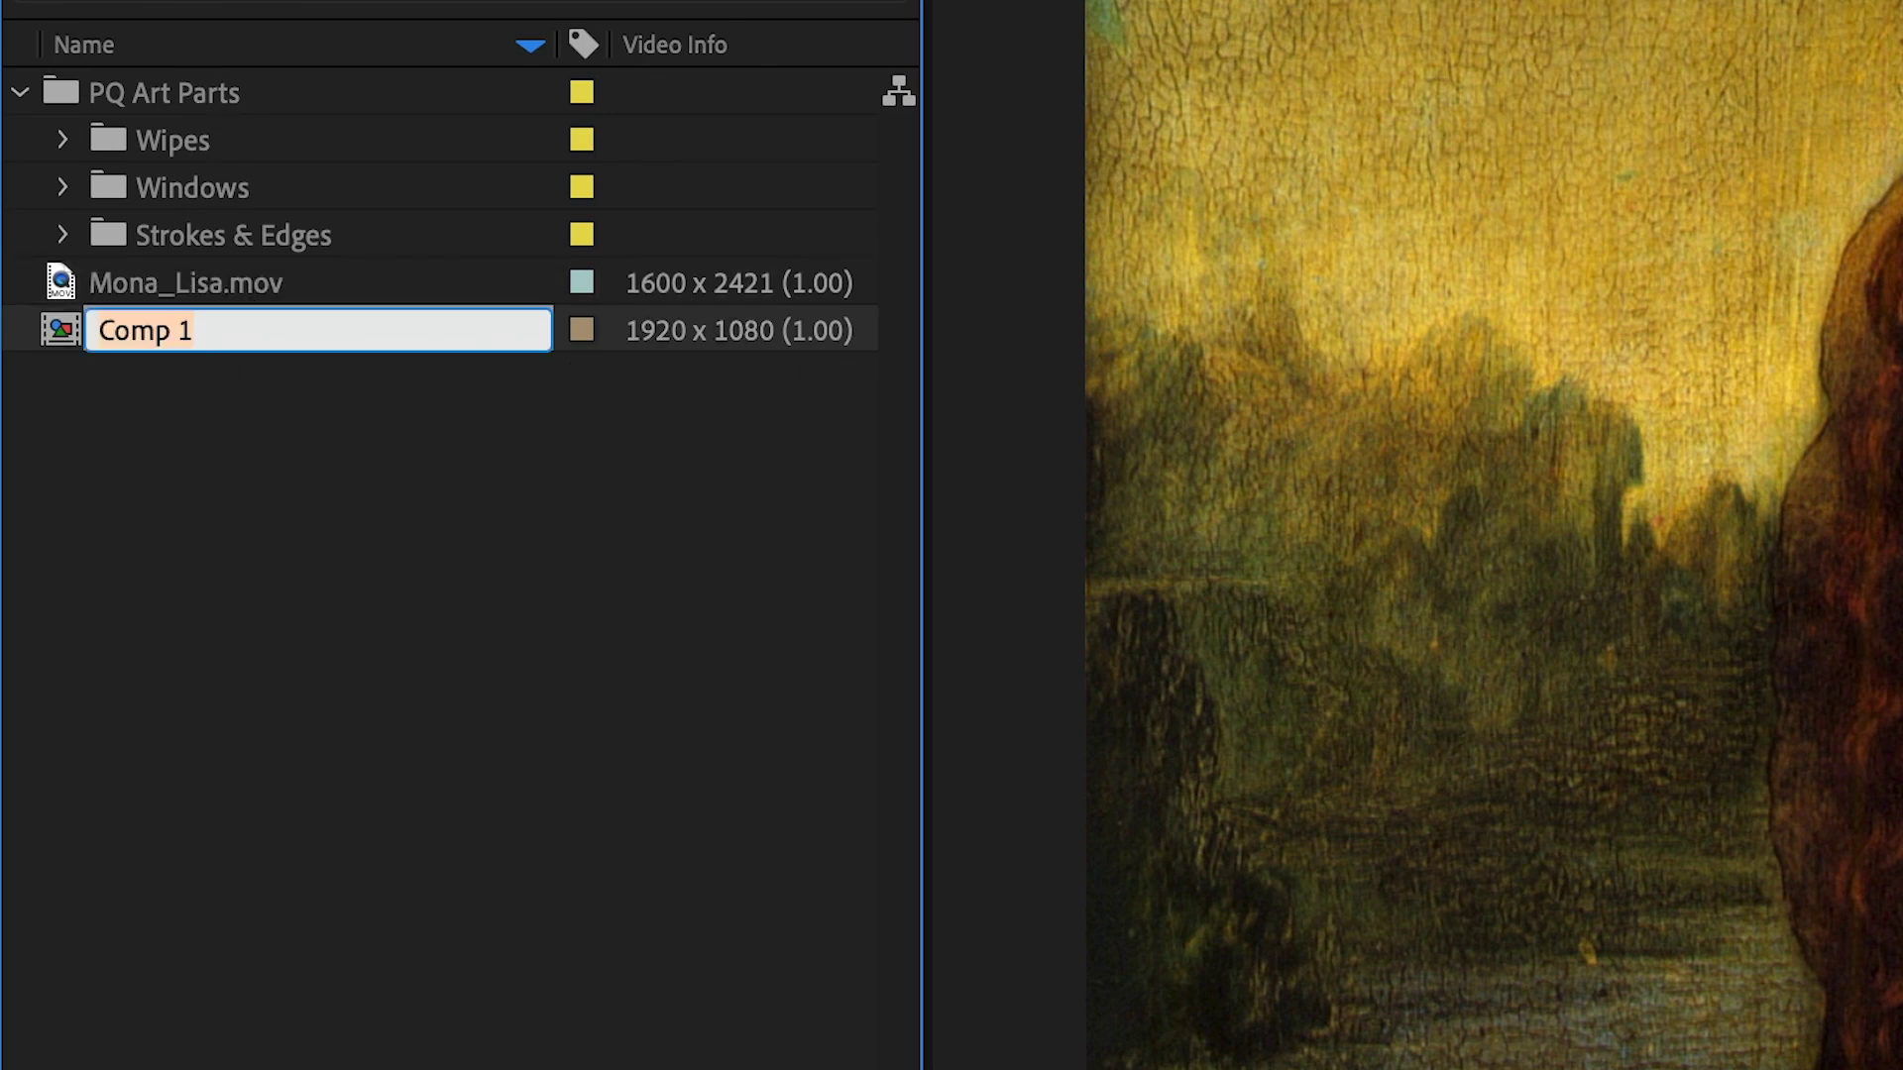
pyautogui.write('Mona')
pyautogui.press('Return')
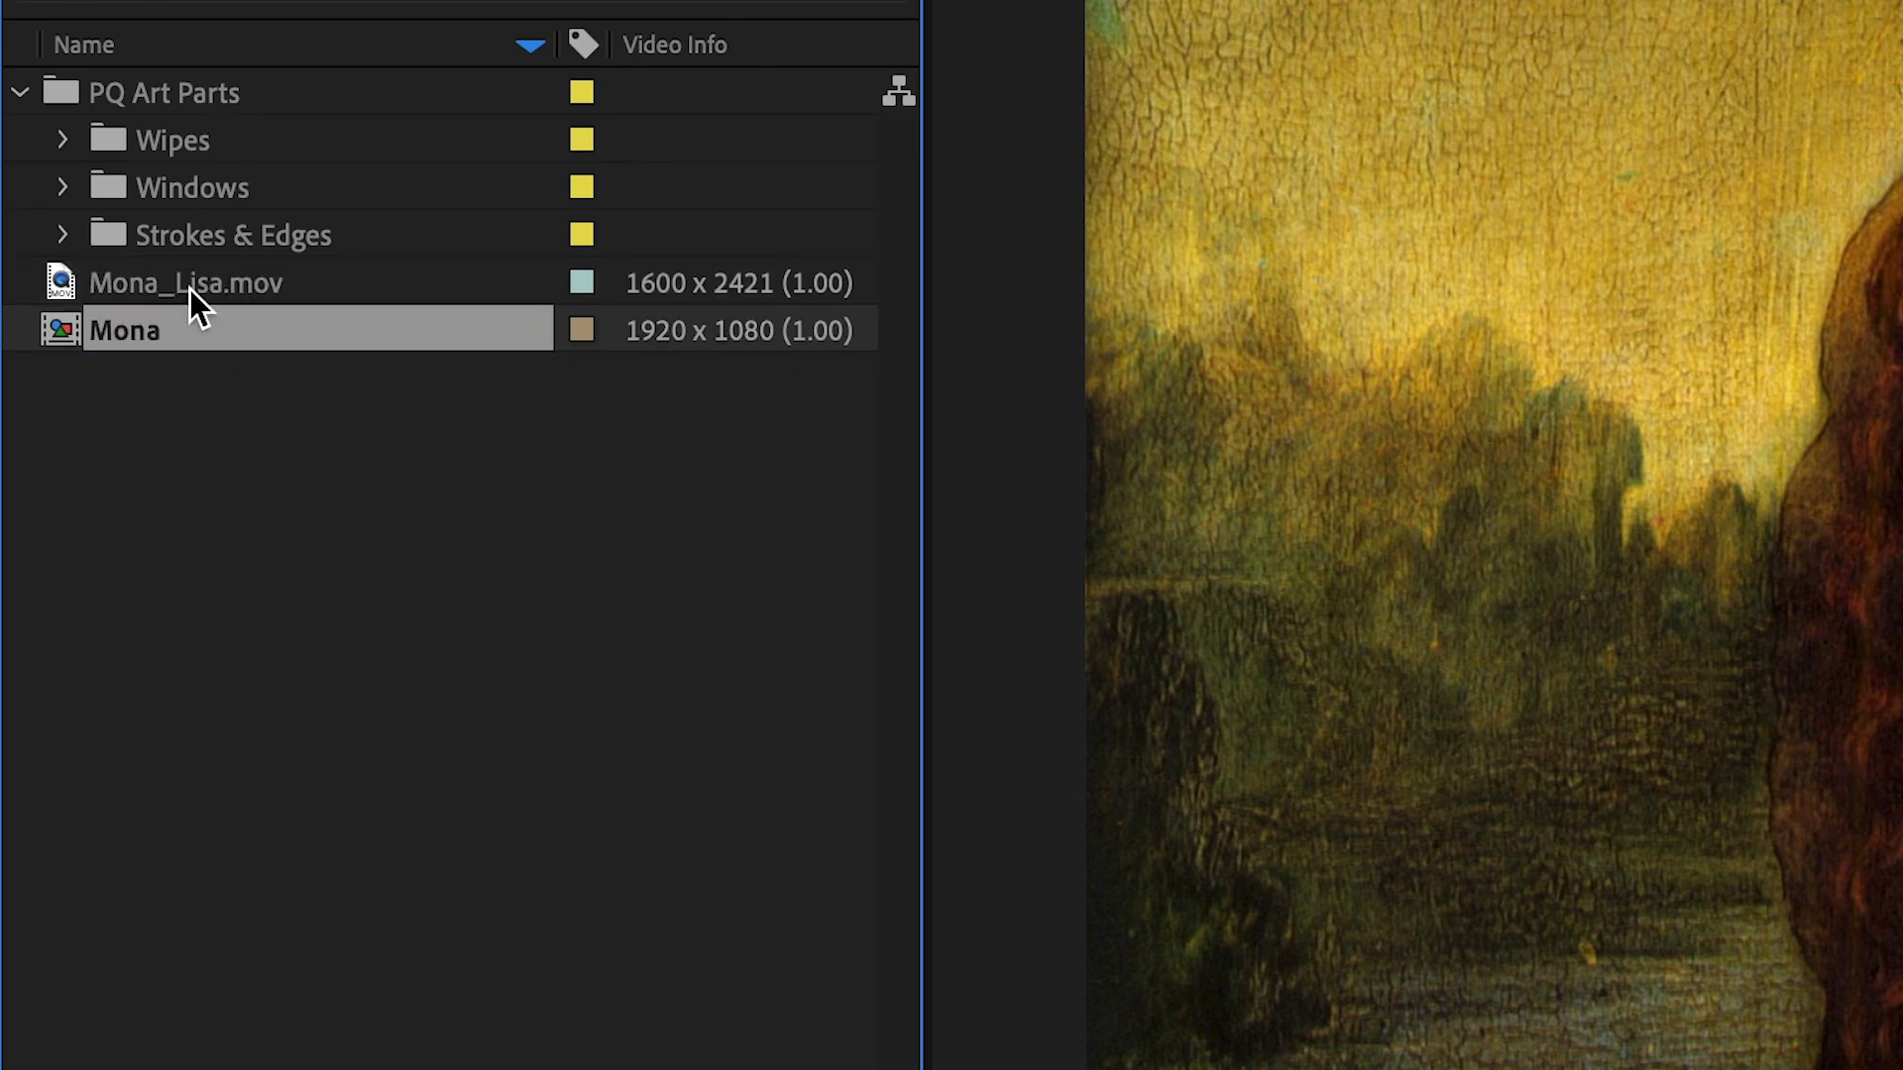
# Step: Group Mona and Mona_Lisa.mov into a new folder named //Bits
pyautogui.keyDown('shift'); pyautogui.click(185, 288); pyautogui.keyUp('shift')
pyautogui.moveTo(185, 287); pyautogui.dragTo(123, 961)
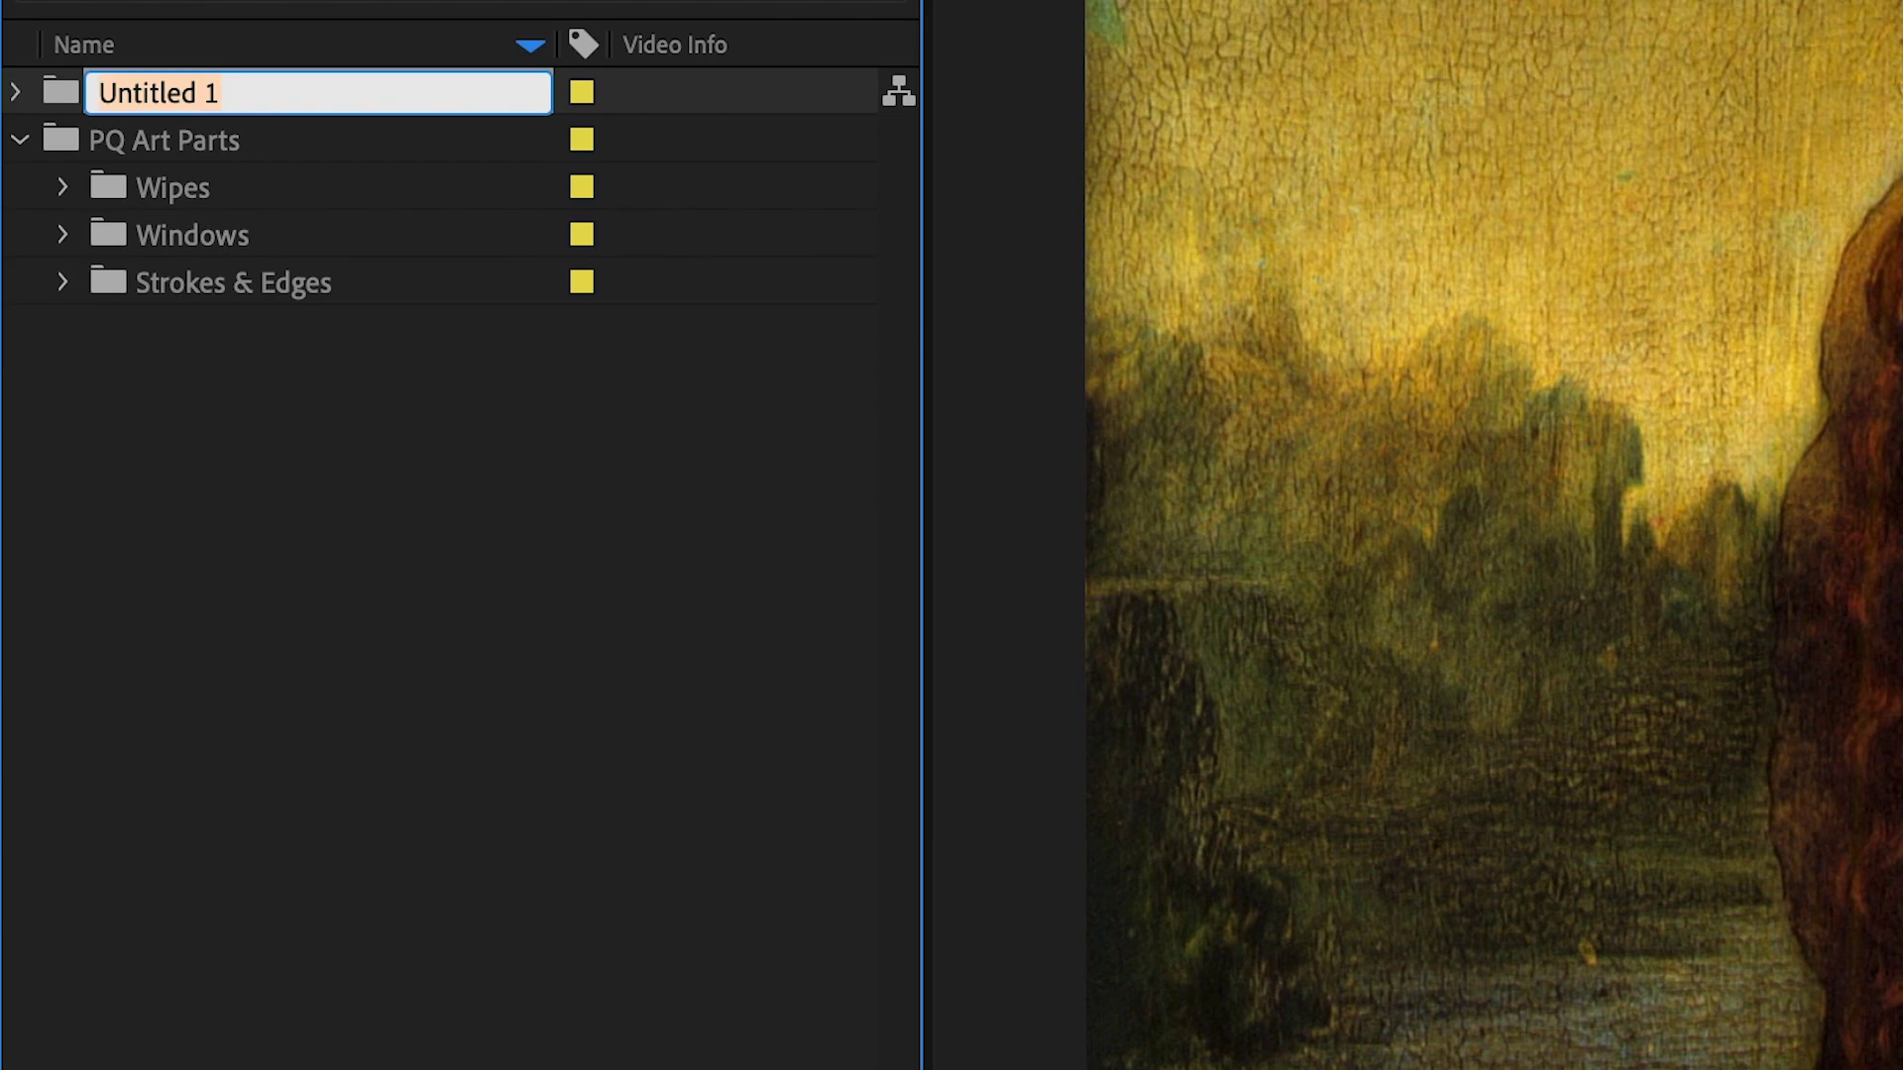
pyautogui.write('s')
pyautogui.press('Return')
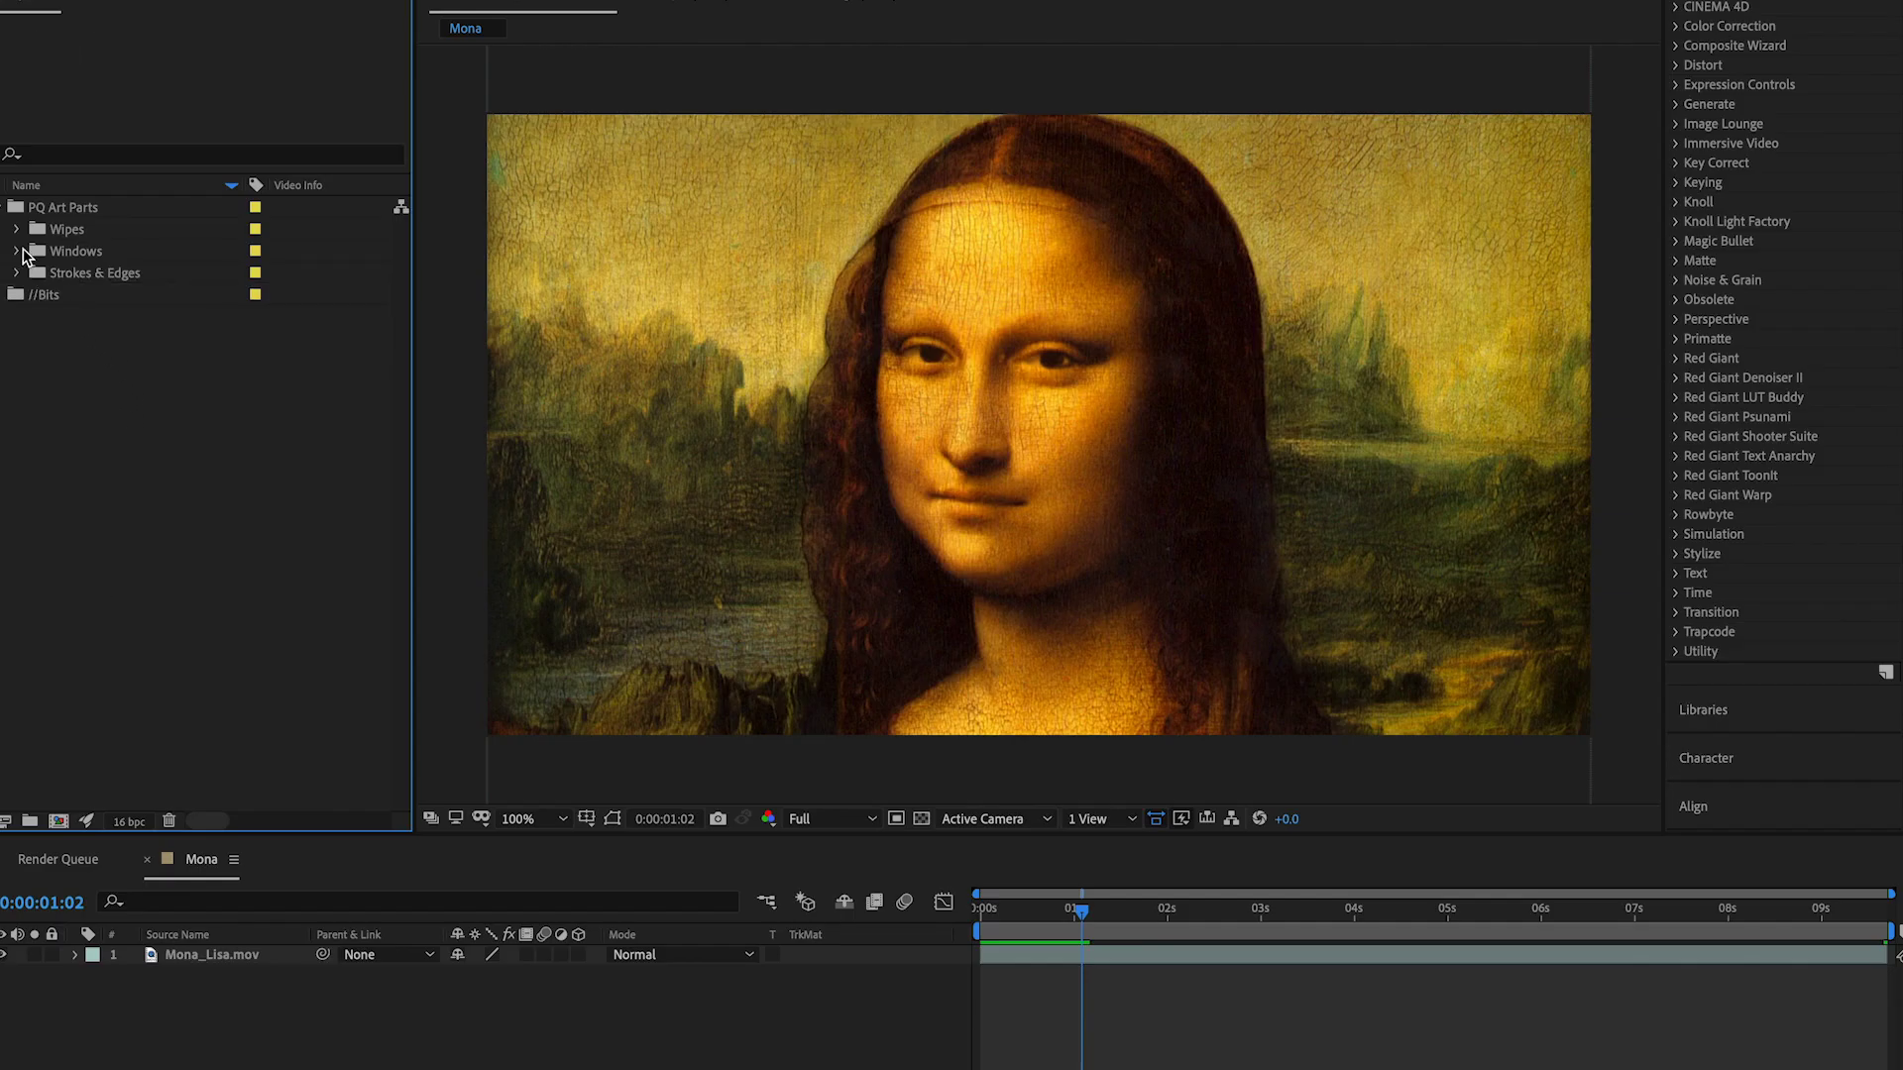
pyautogui.click(17, 251)
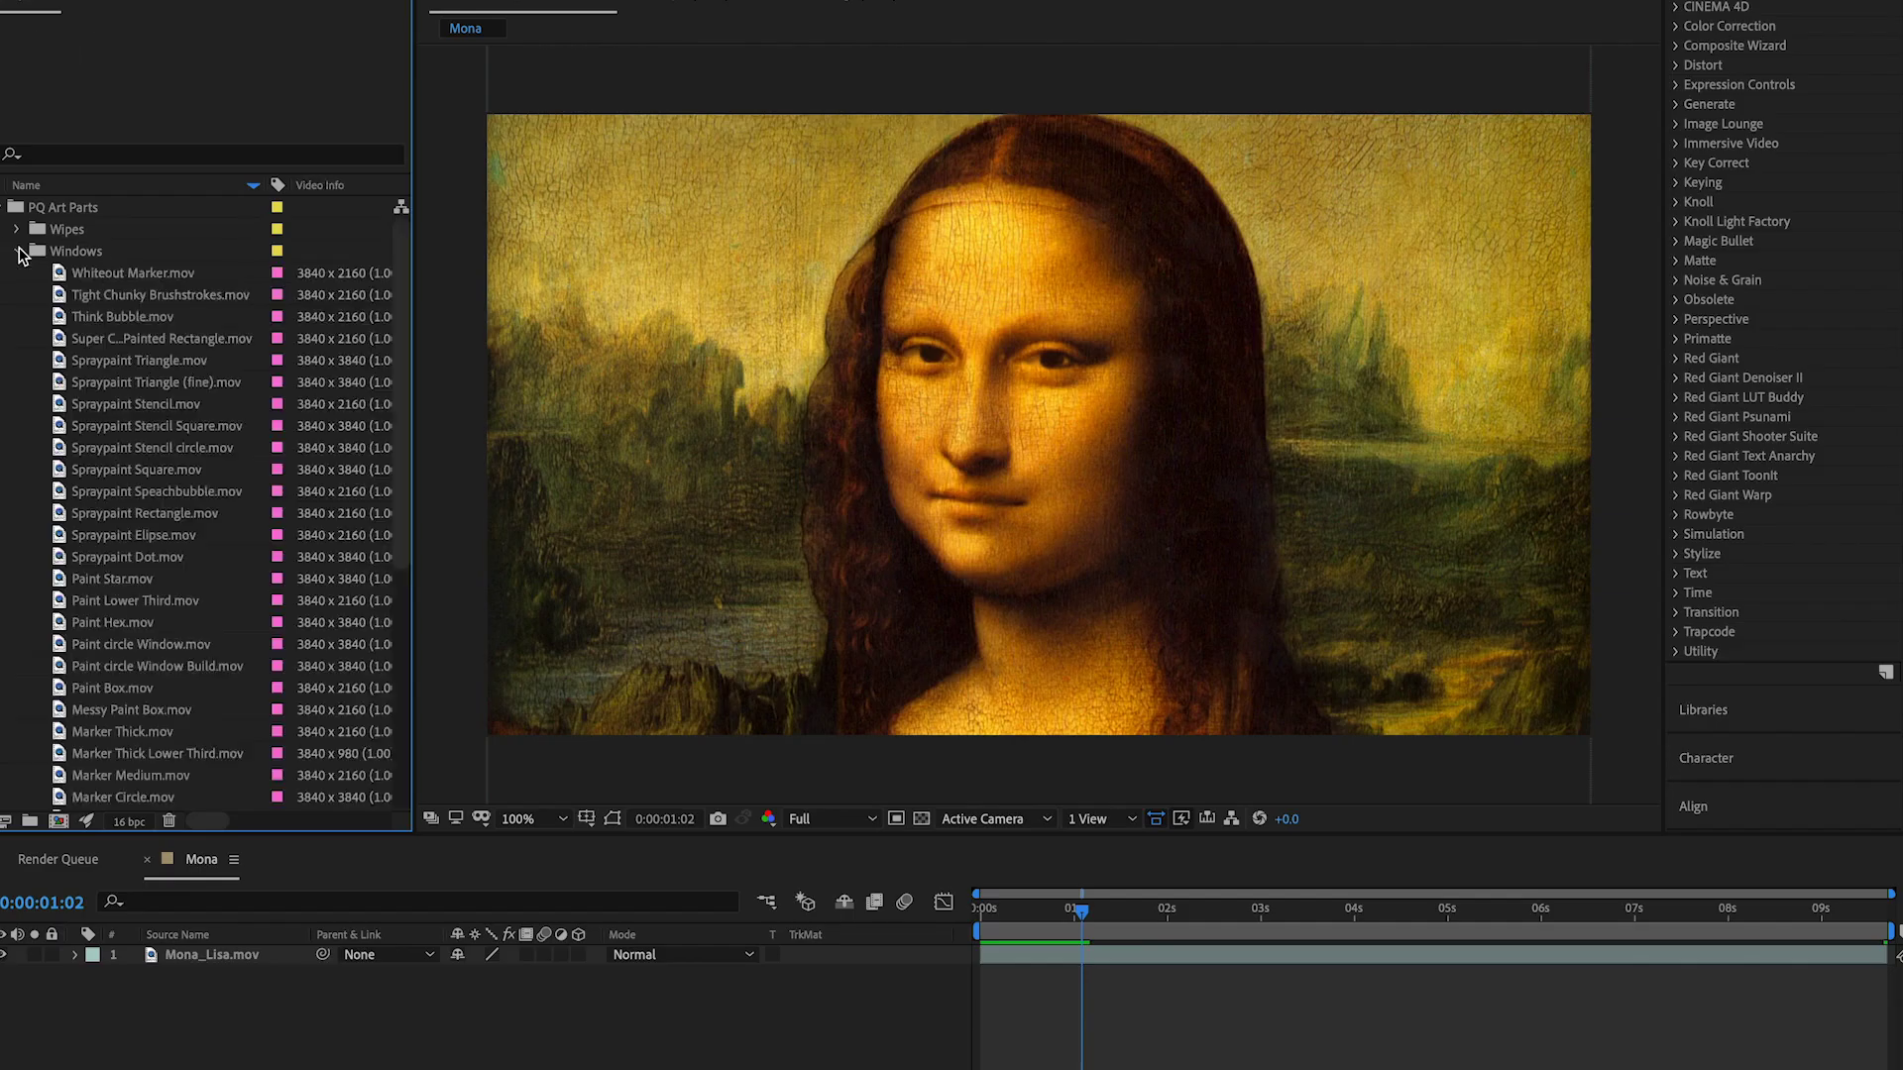
# Step: Place Spraypaint Rectangle.mov in the Mona comp above the Mona_Lisa layer
pyautogui.scroll(-1, 117, 271)
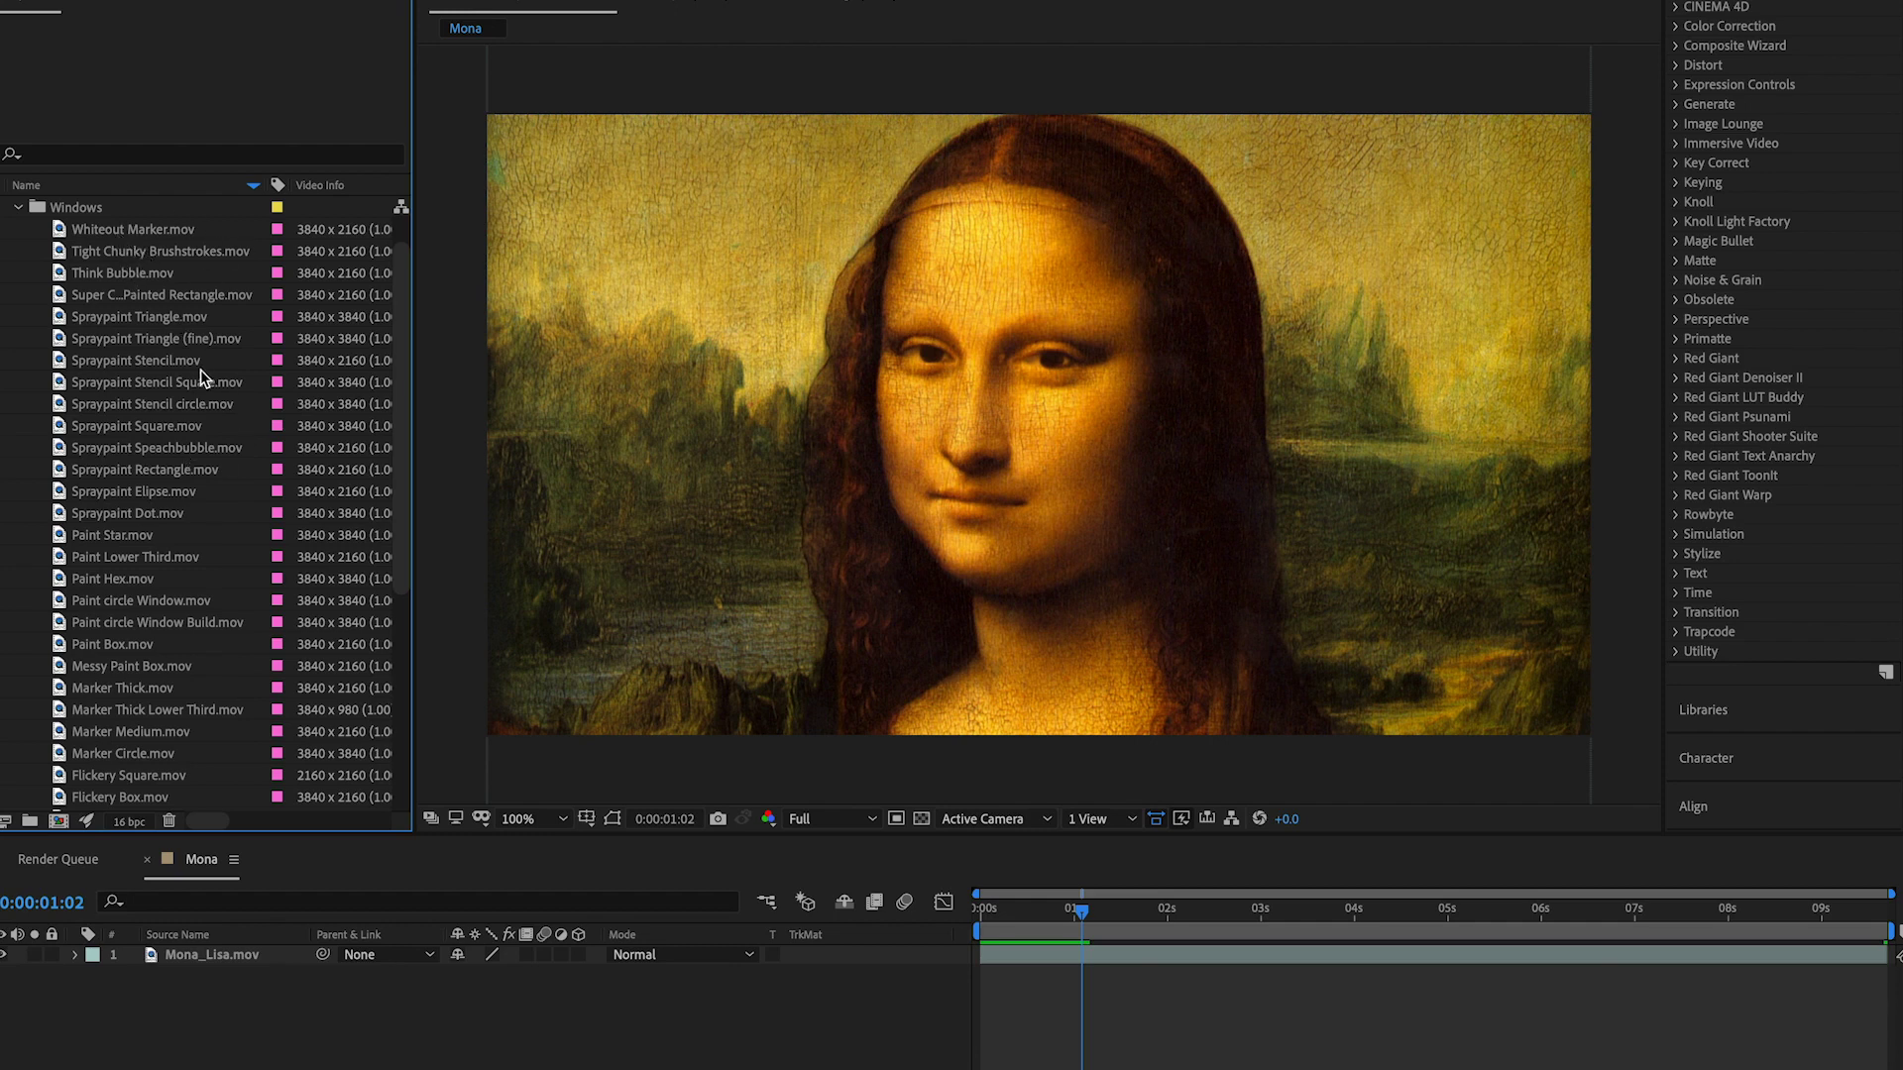
pyautogui.moveTo(183, 388); pyautogui.dragTo(563, 552)
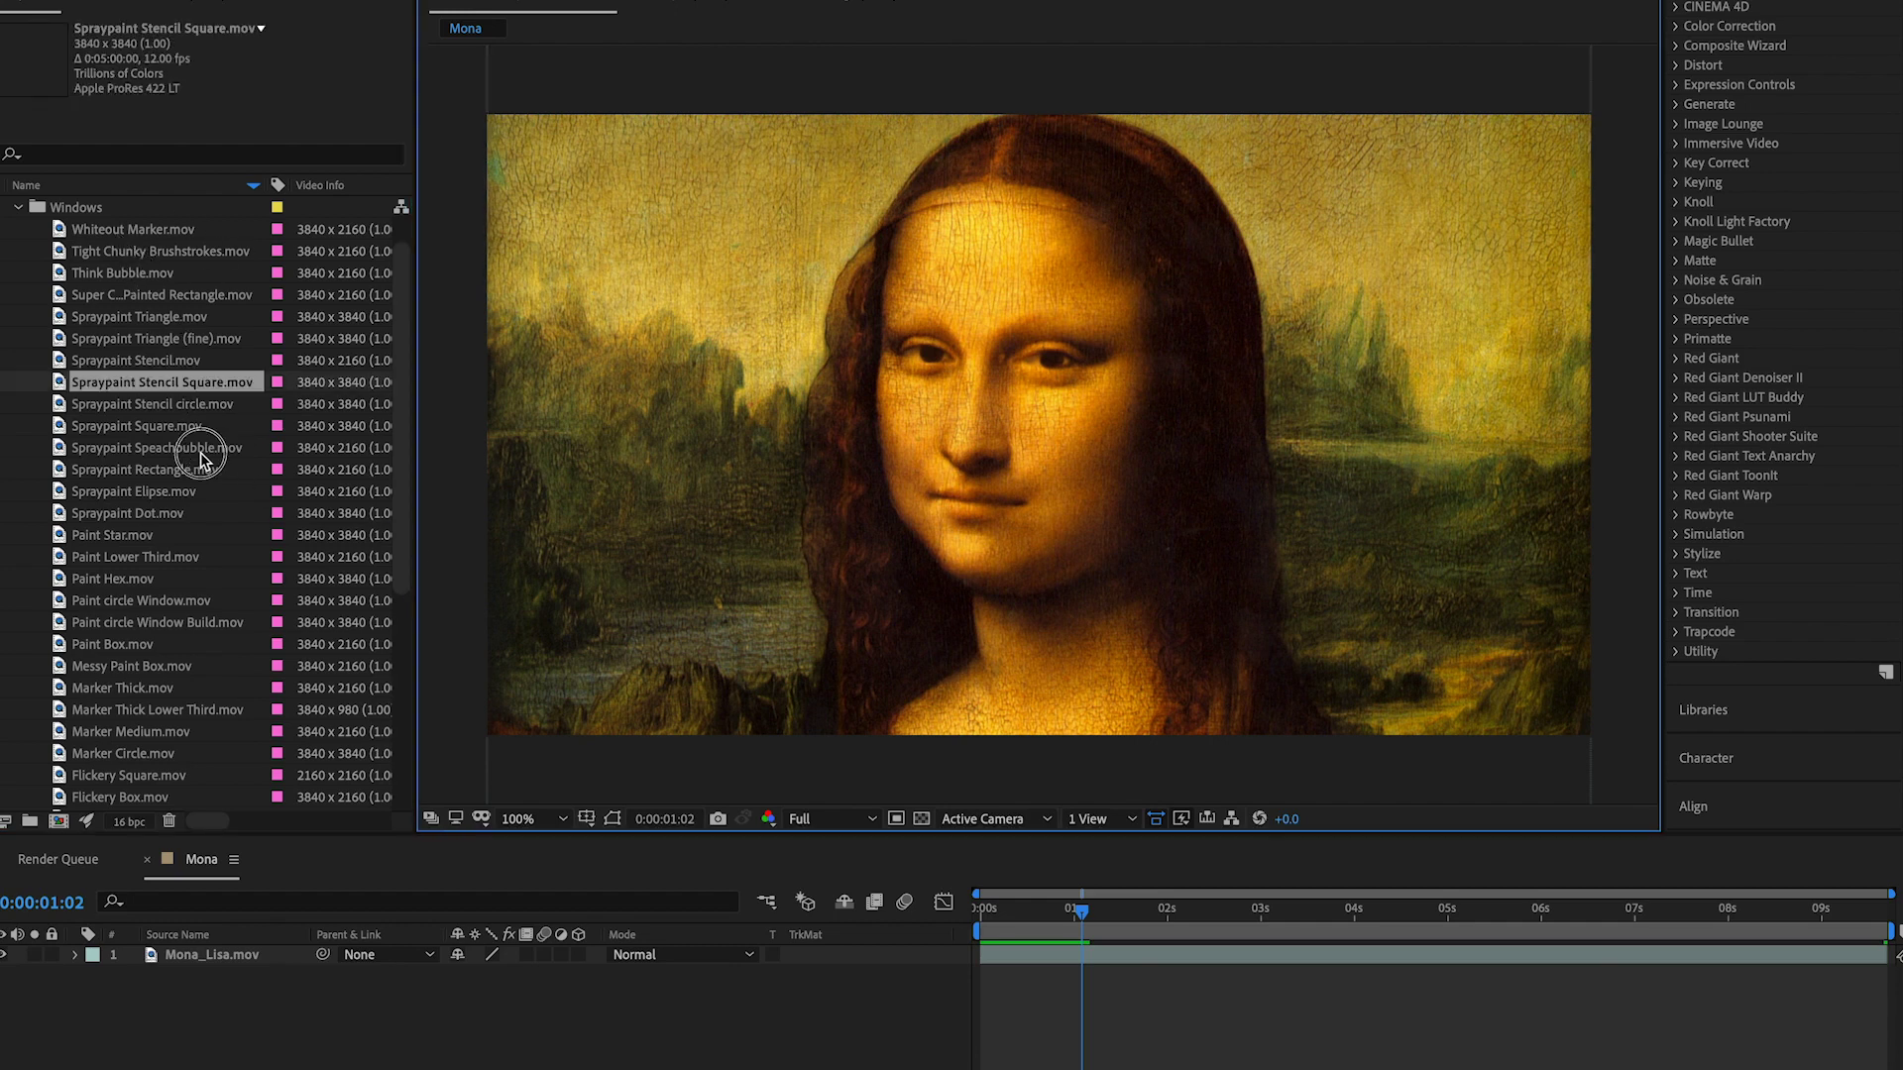
pyautogui.click(201, 448)
pyautogui.click(188, 470)
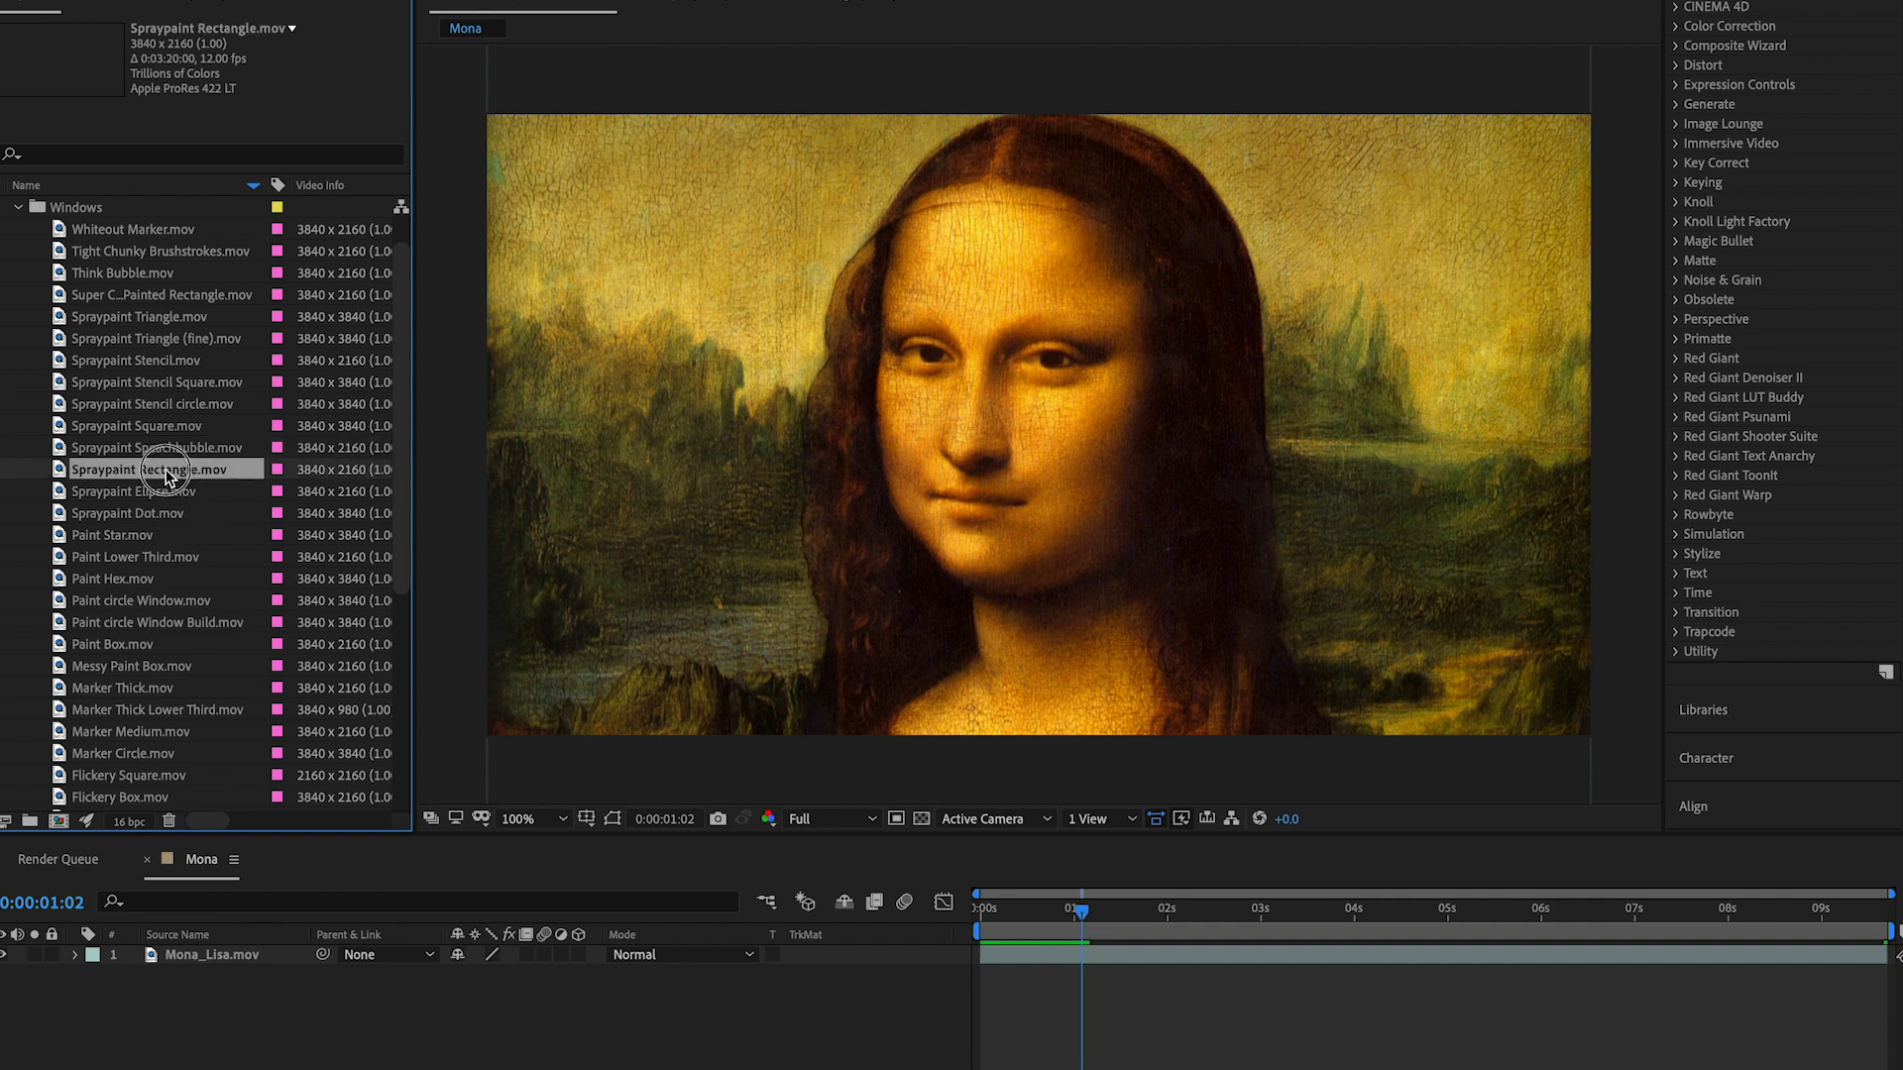
pyautogui.moveTo(1123, 902); pyautogui.dragTo(1103, 950)
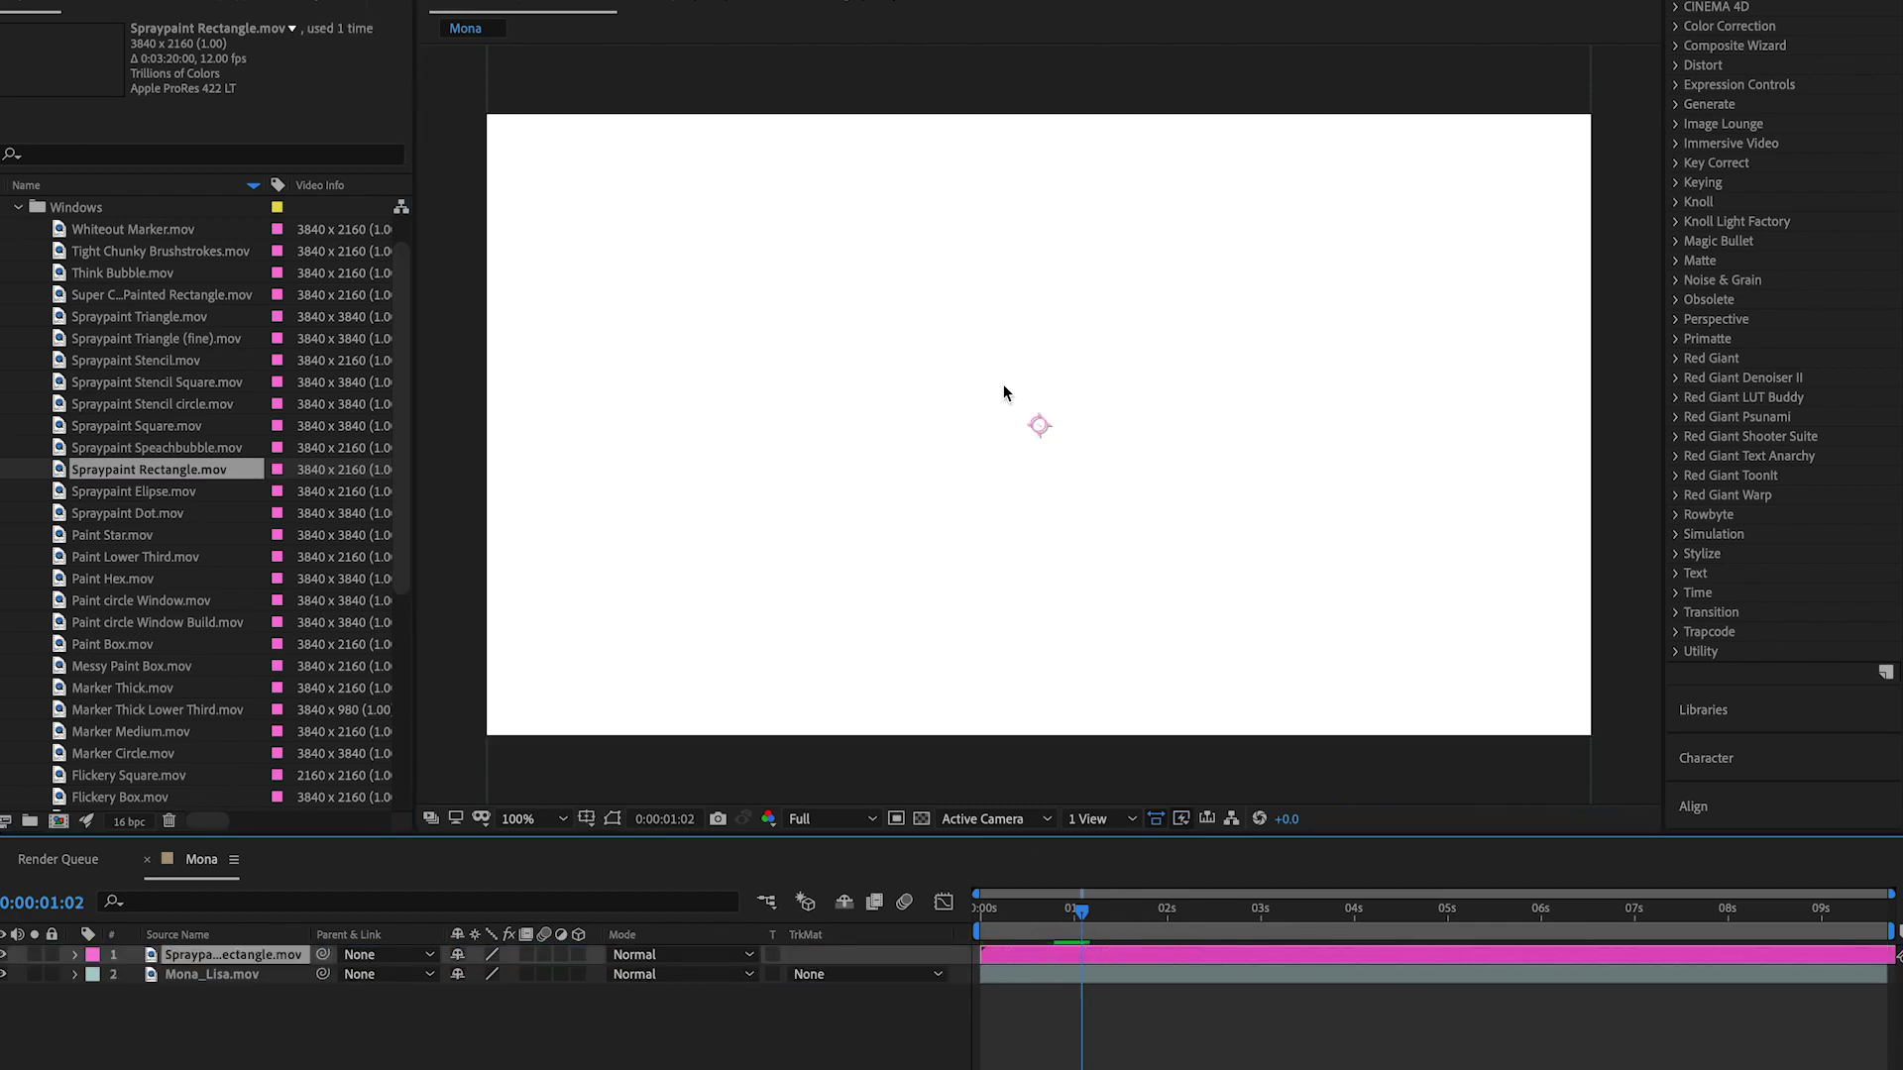
# Step: Scale the Spraypaint Rectangle layer with Transform > Fit to Comp Width
pyautogui.rightClick(1003, 386)
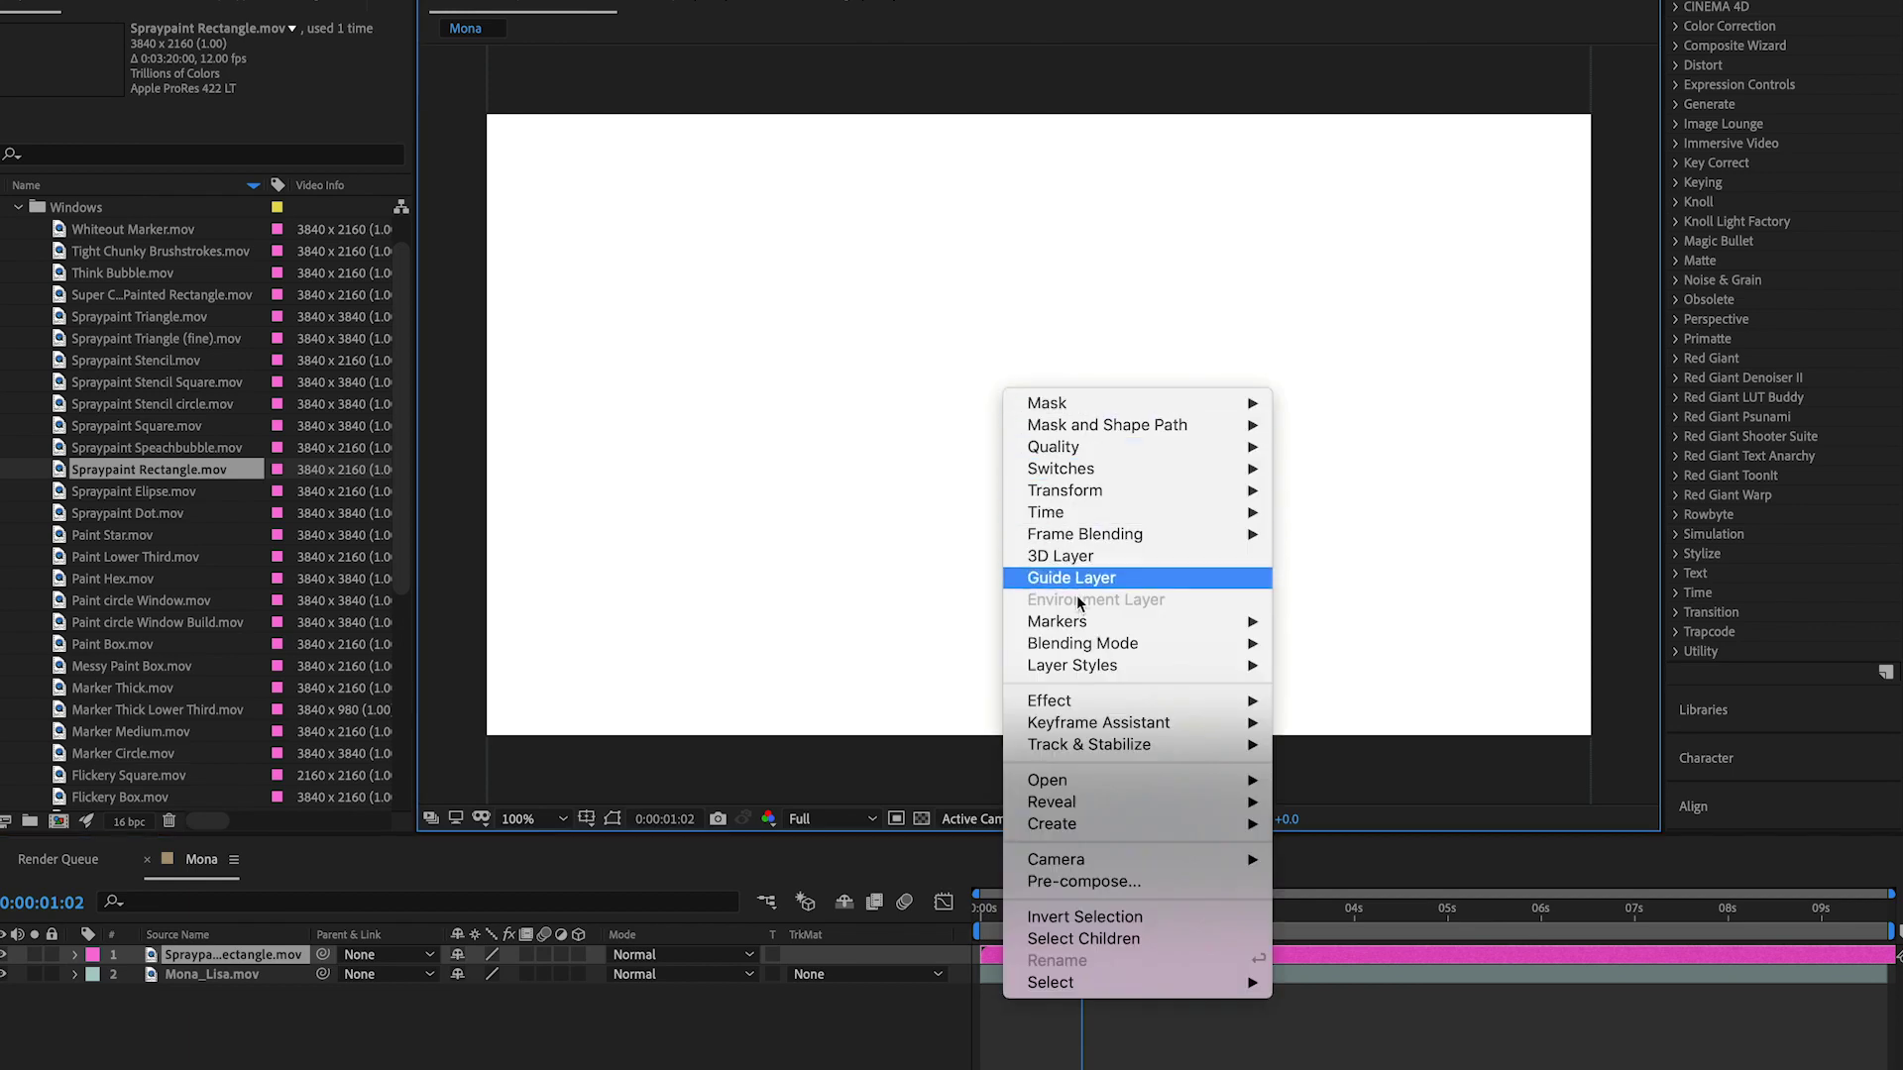
pyautogui.moveTo(1093, 644)
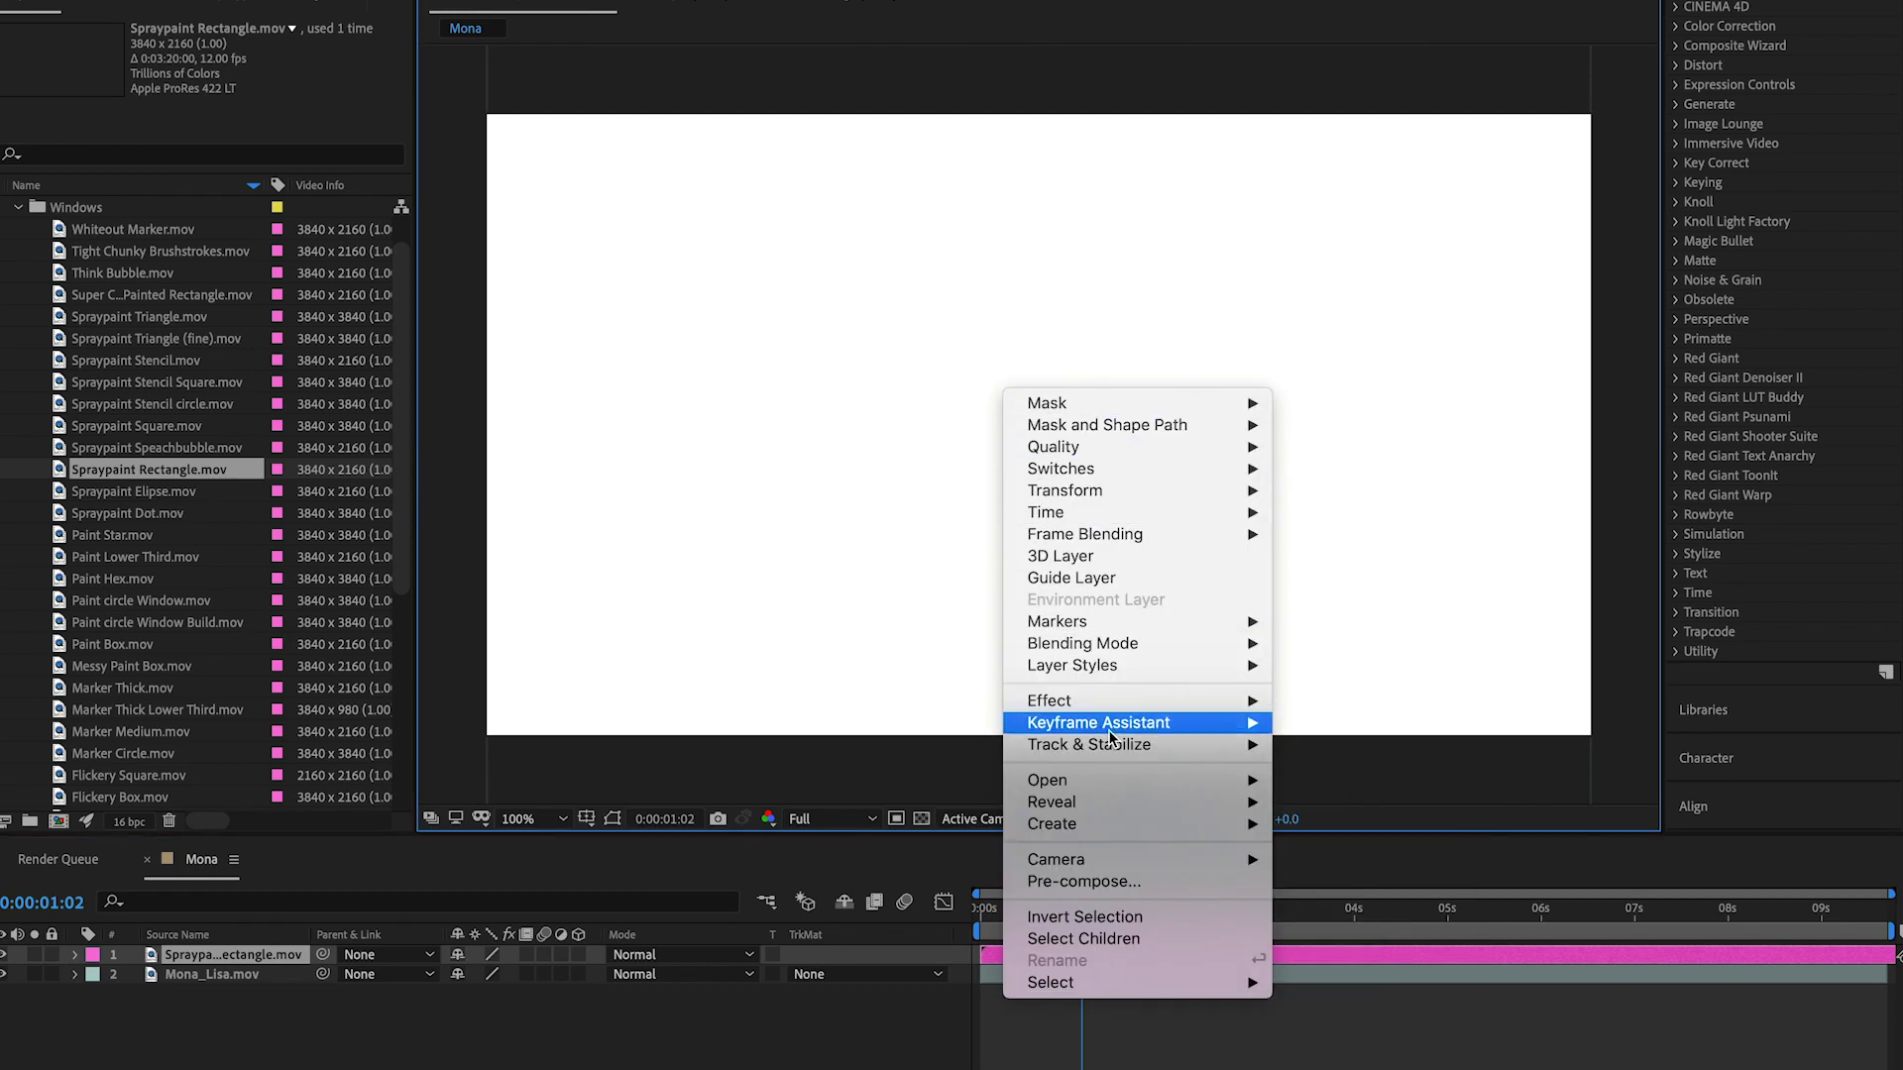
pyautogui.moveTo(1118, 732)
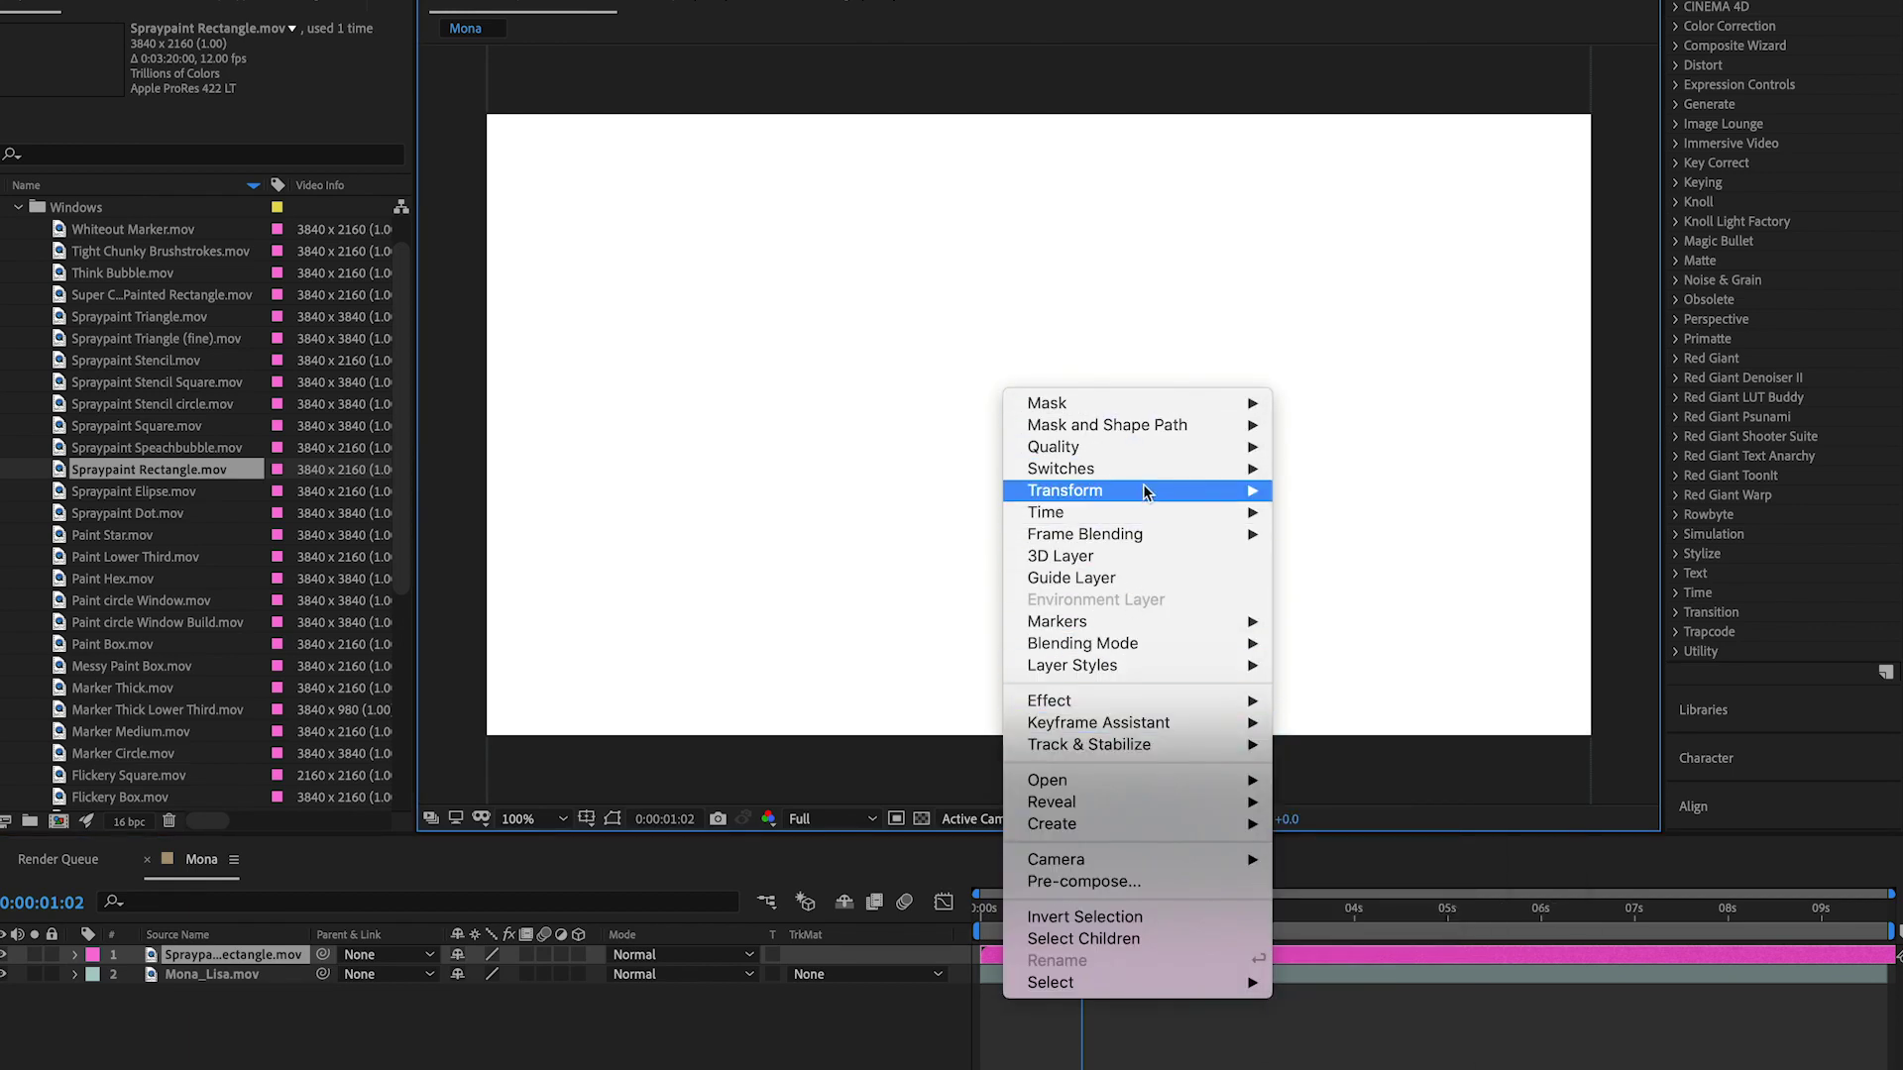
pyautogui.moveTo(1148, 492)
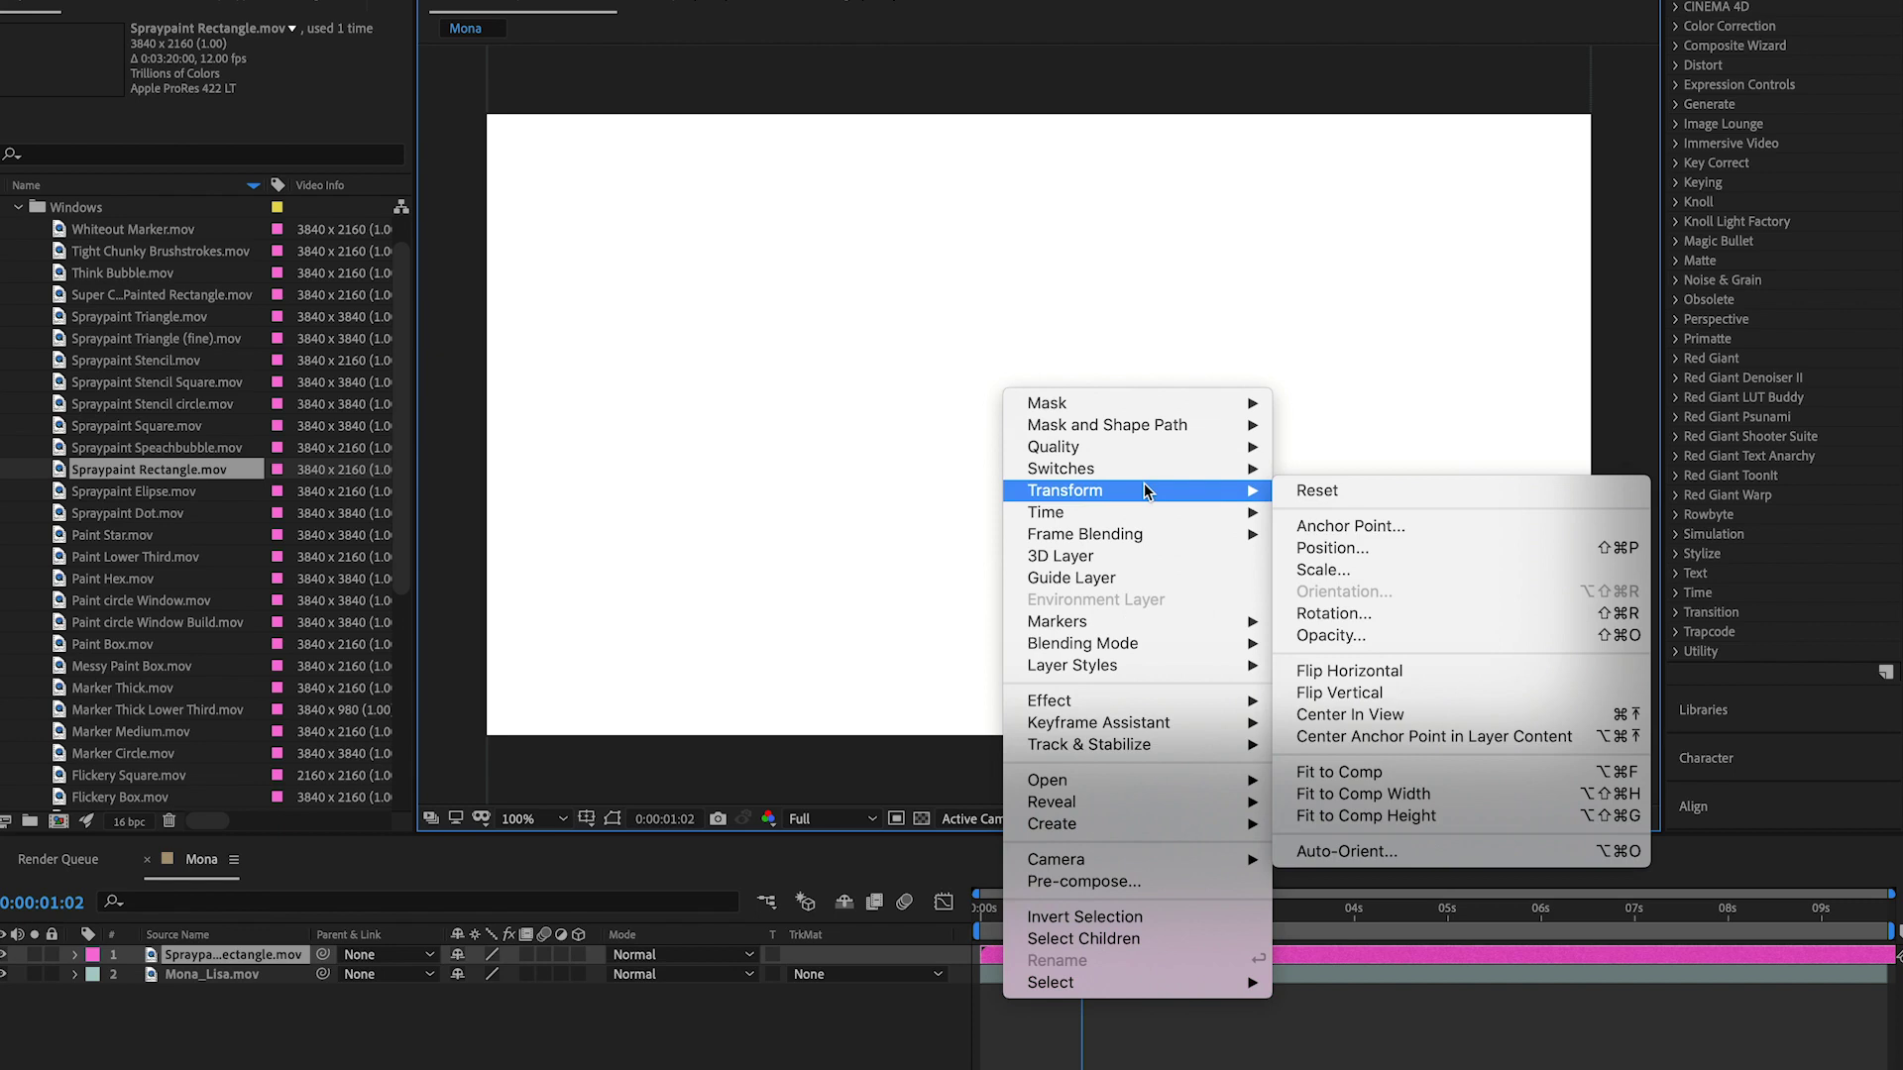
pyautogui.click(1437, 794)
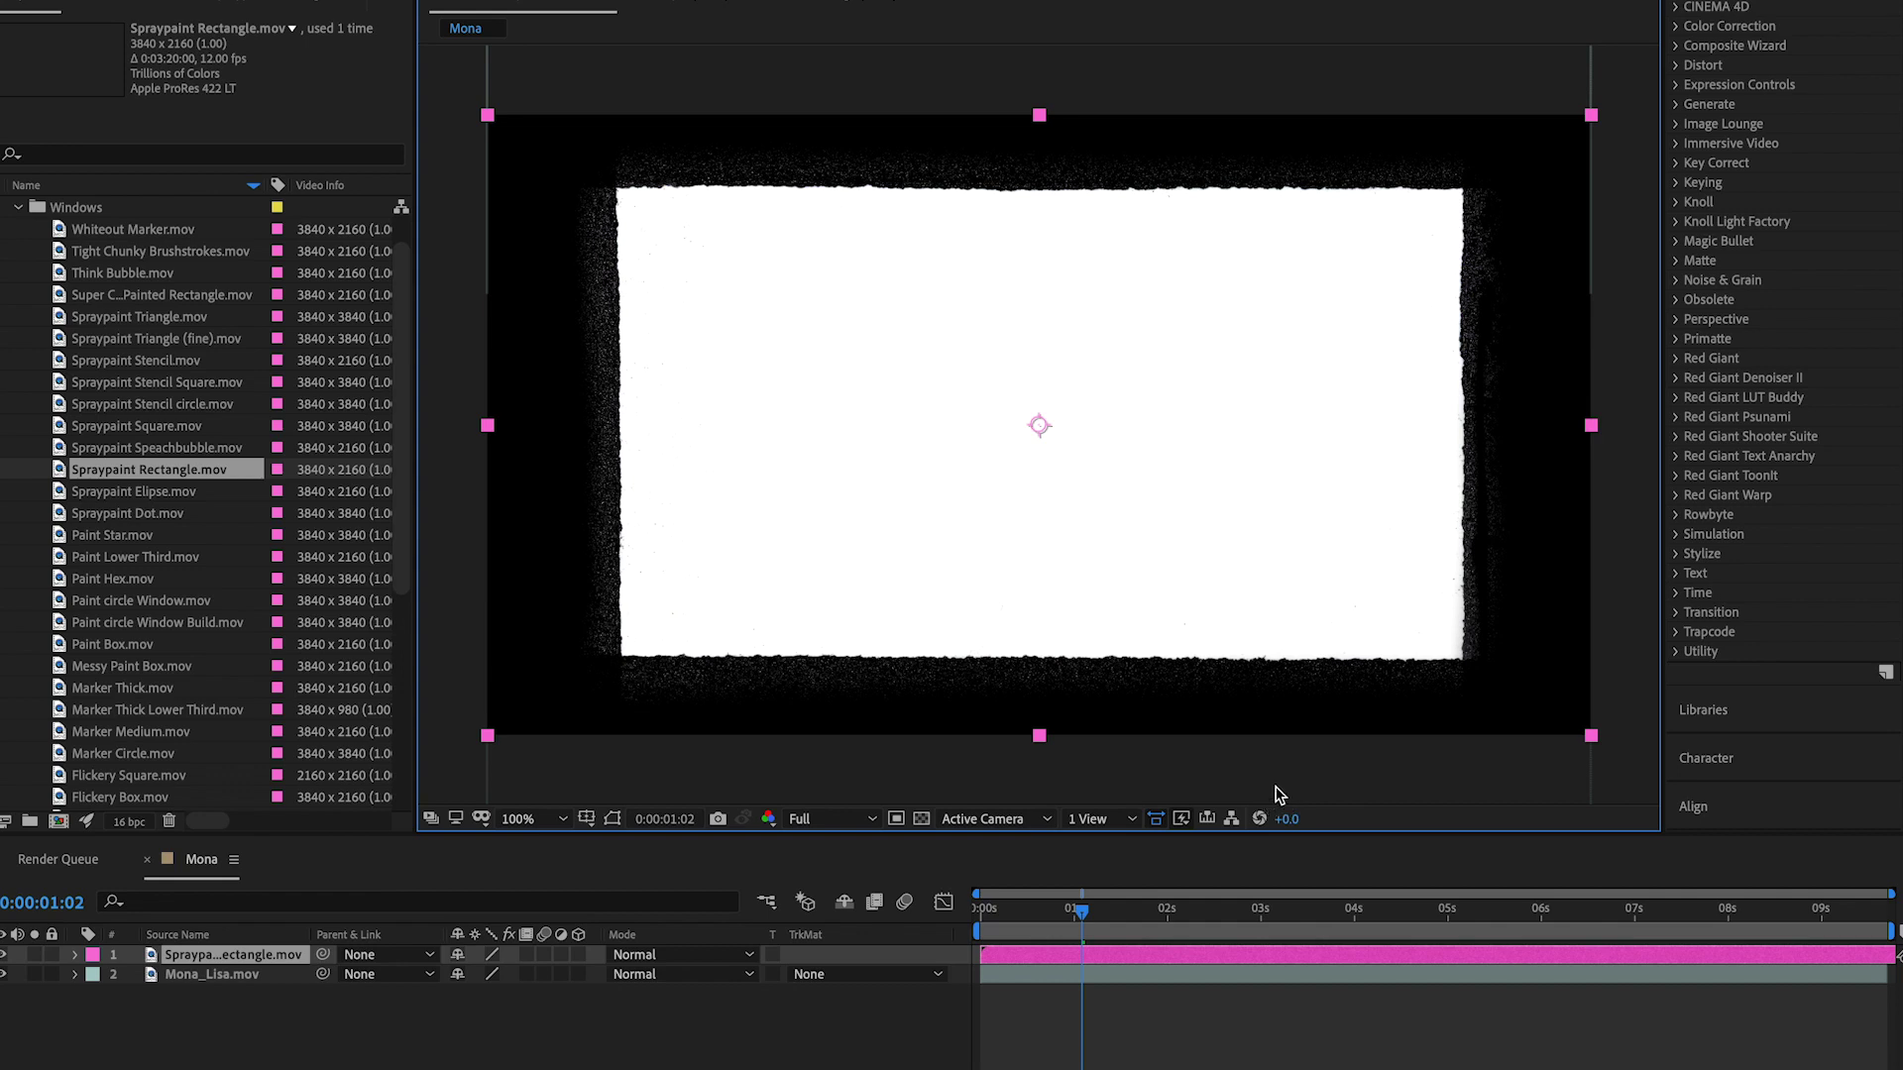
pyautogui.click(1172, 976)
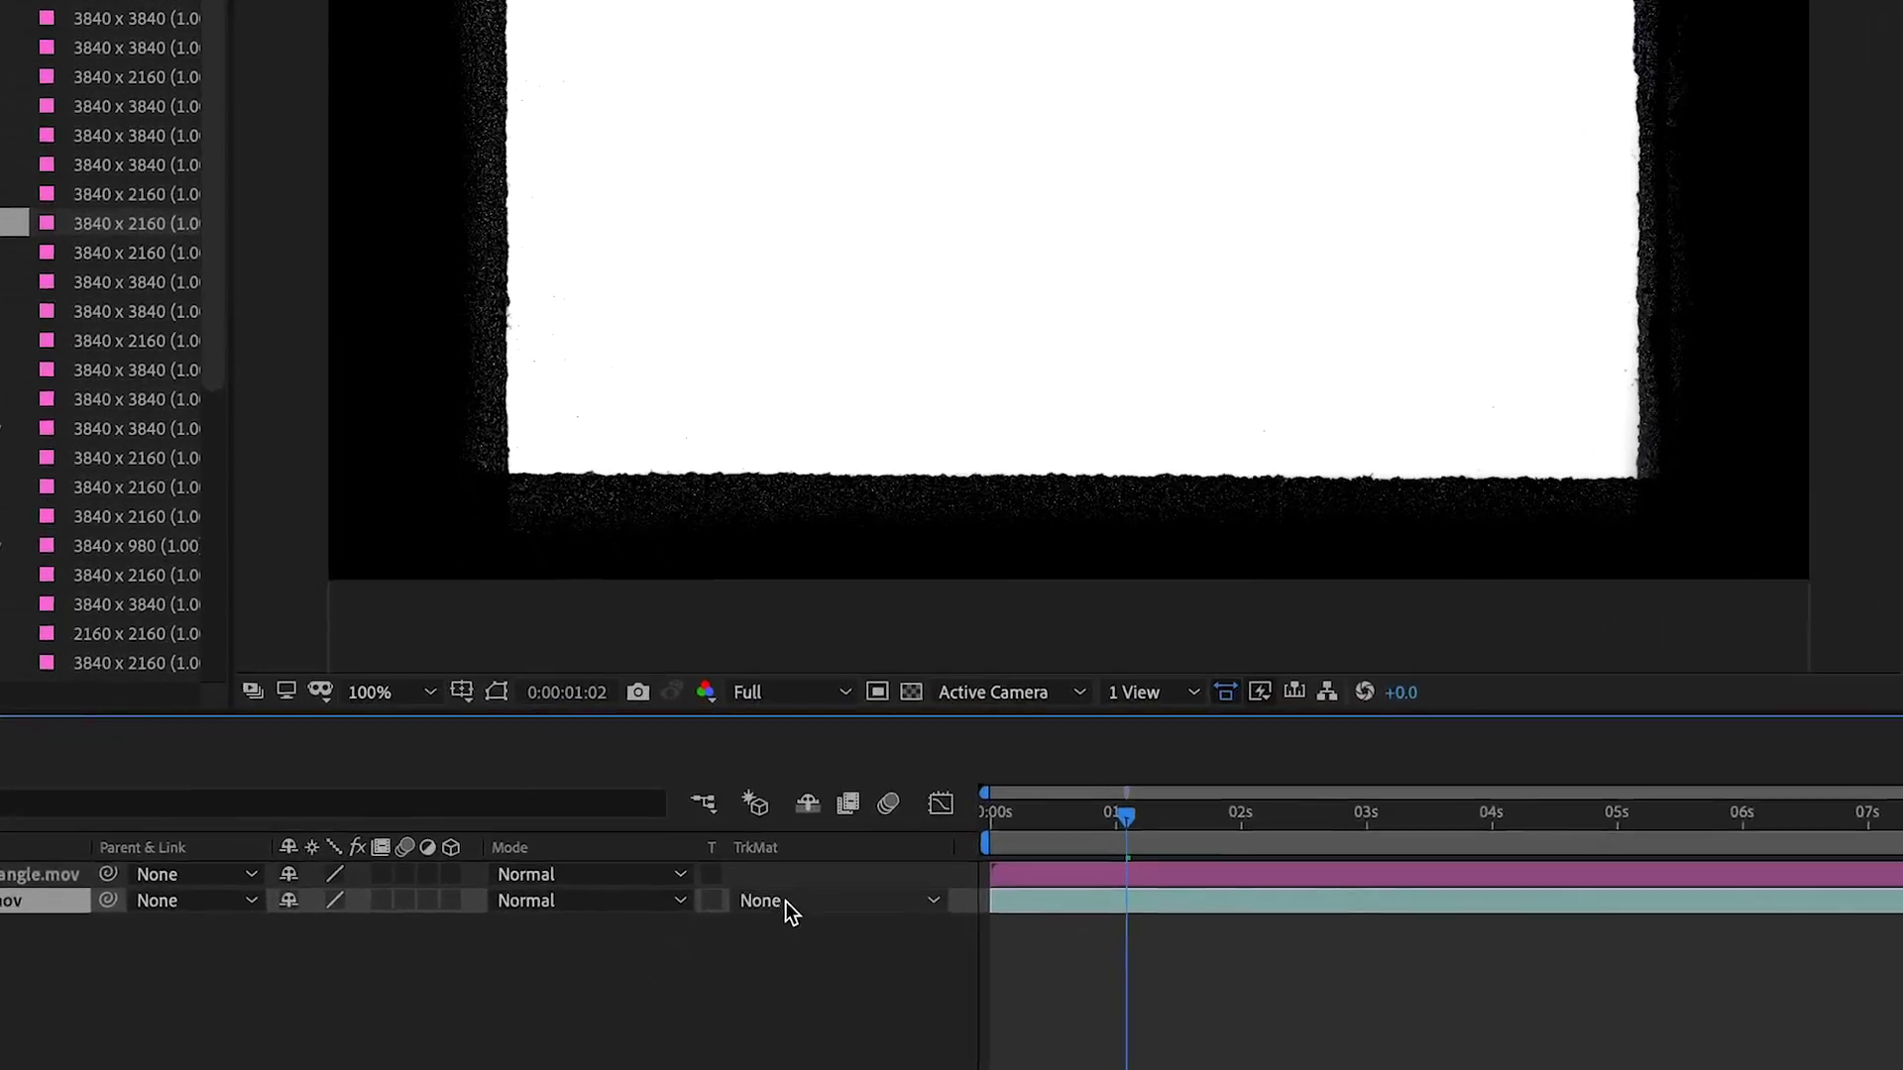
# Step: Set Mona_Lisa's track matte to Luma Matte from Spraypaint Rectangle.mov, then reposition painting and matte
pyautogui.click(825, 975)
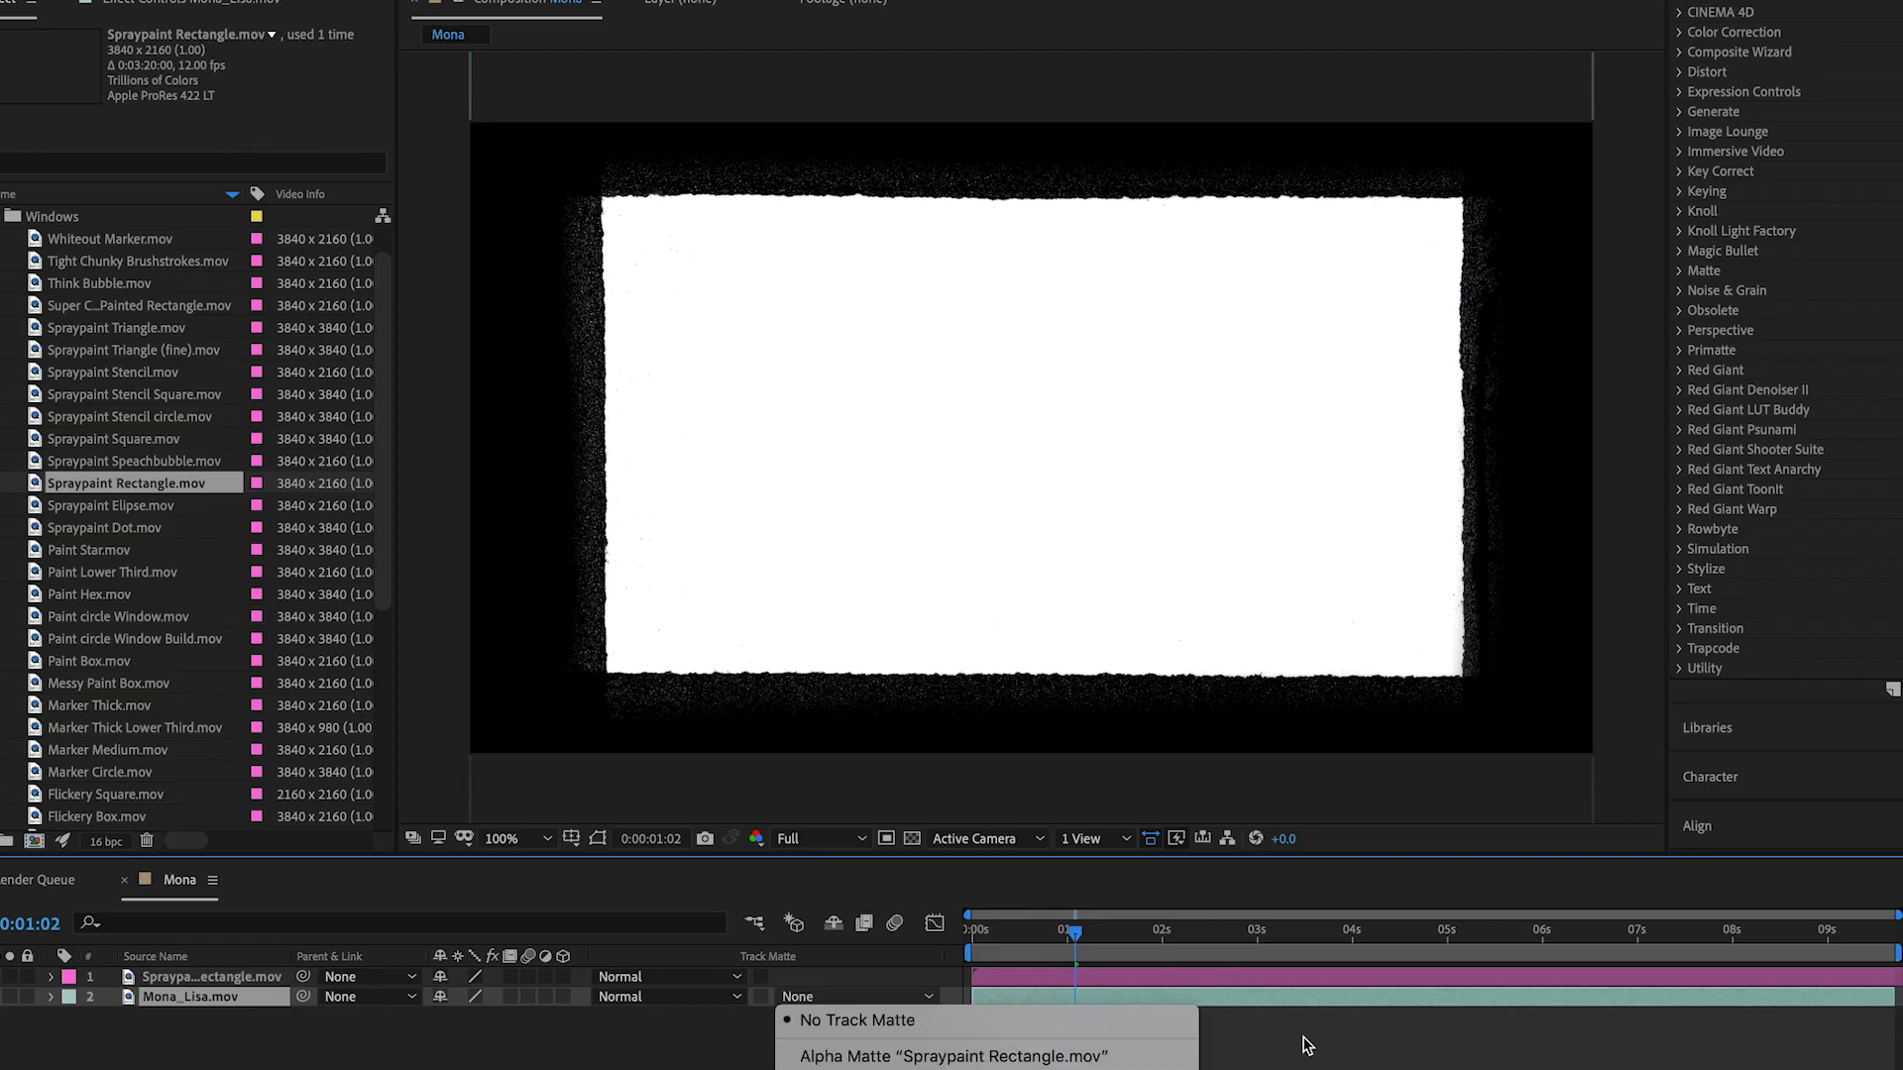
pyautogui.click(808, 991)
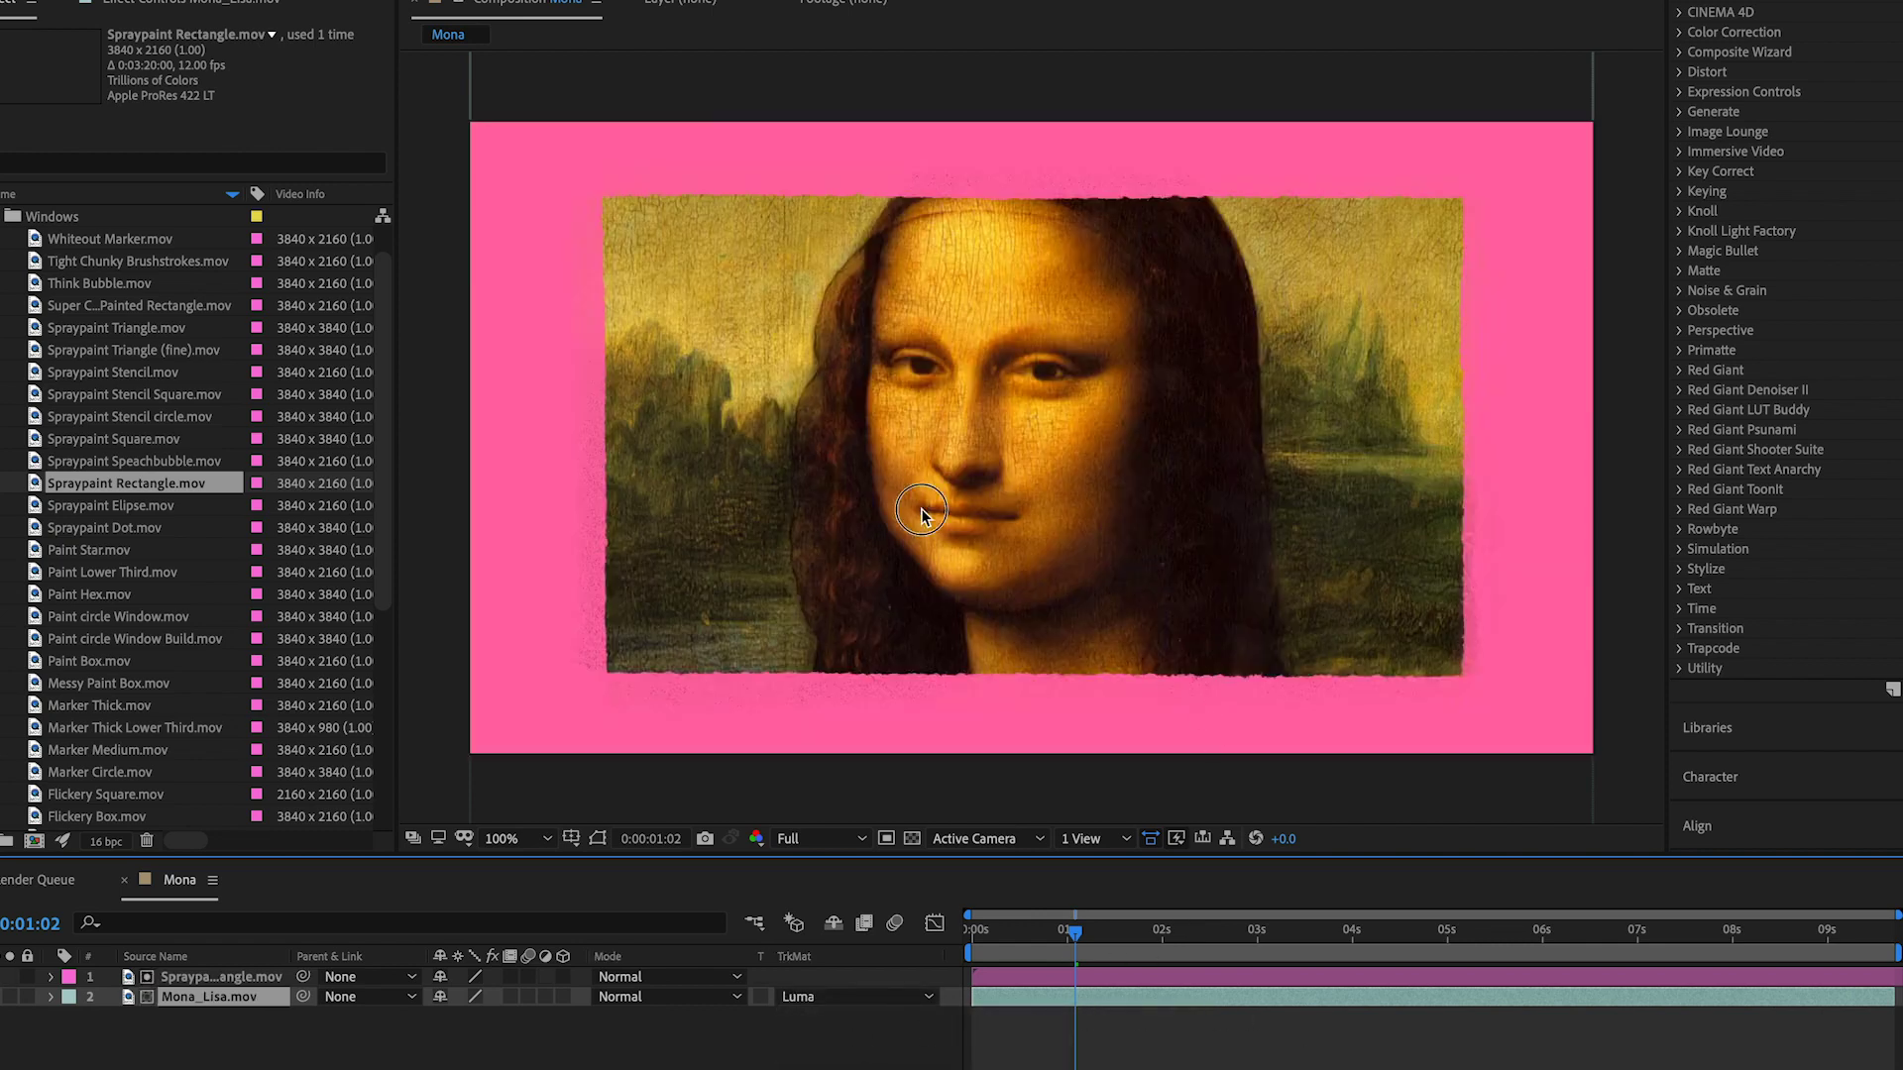
pyautogui.moveTo(921, 513)
pyautogui.mouseDown()
pyautogui.moveTo(848, 388)
pyautogui.moveTo(1004, 476)
pyautogui.mouseUp()
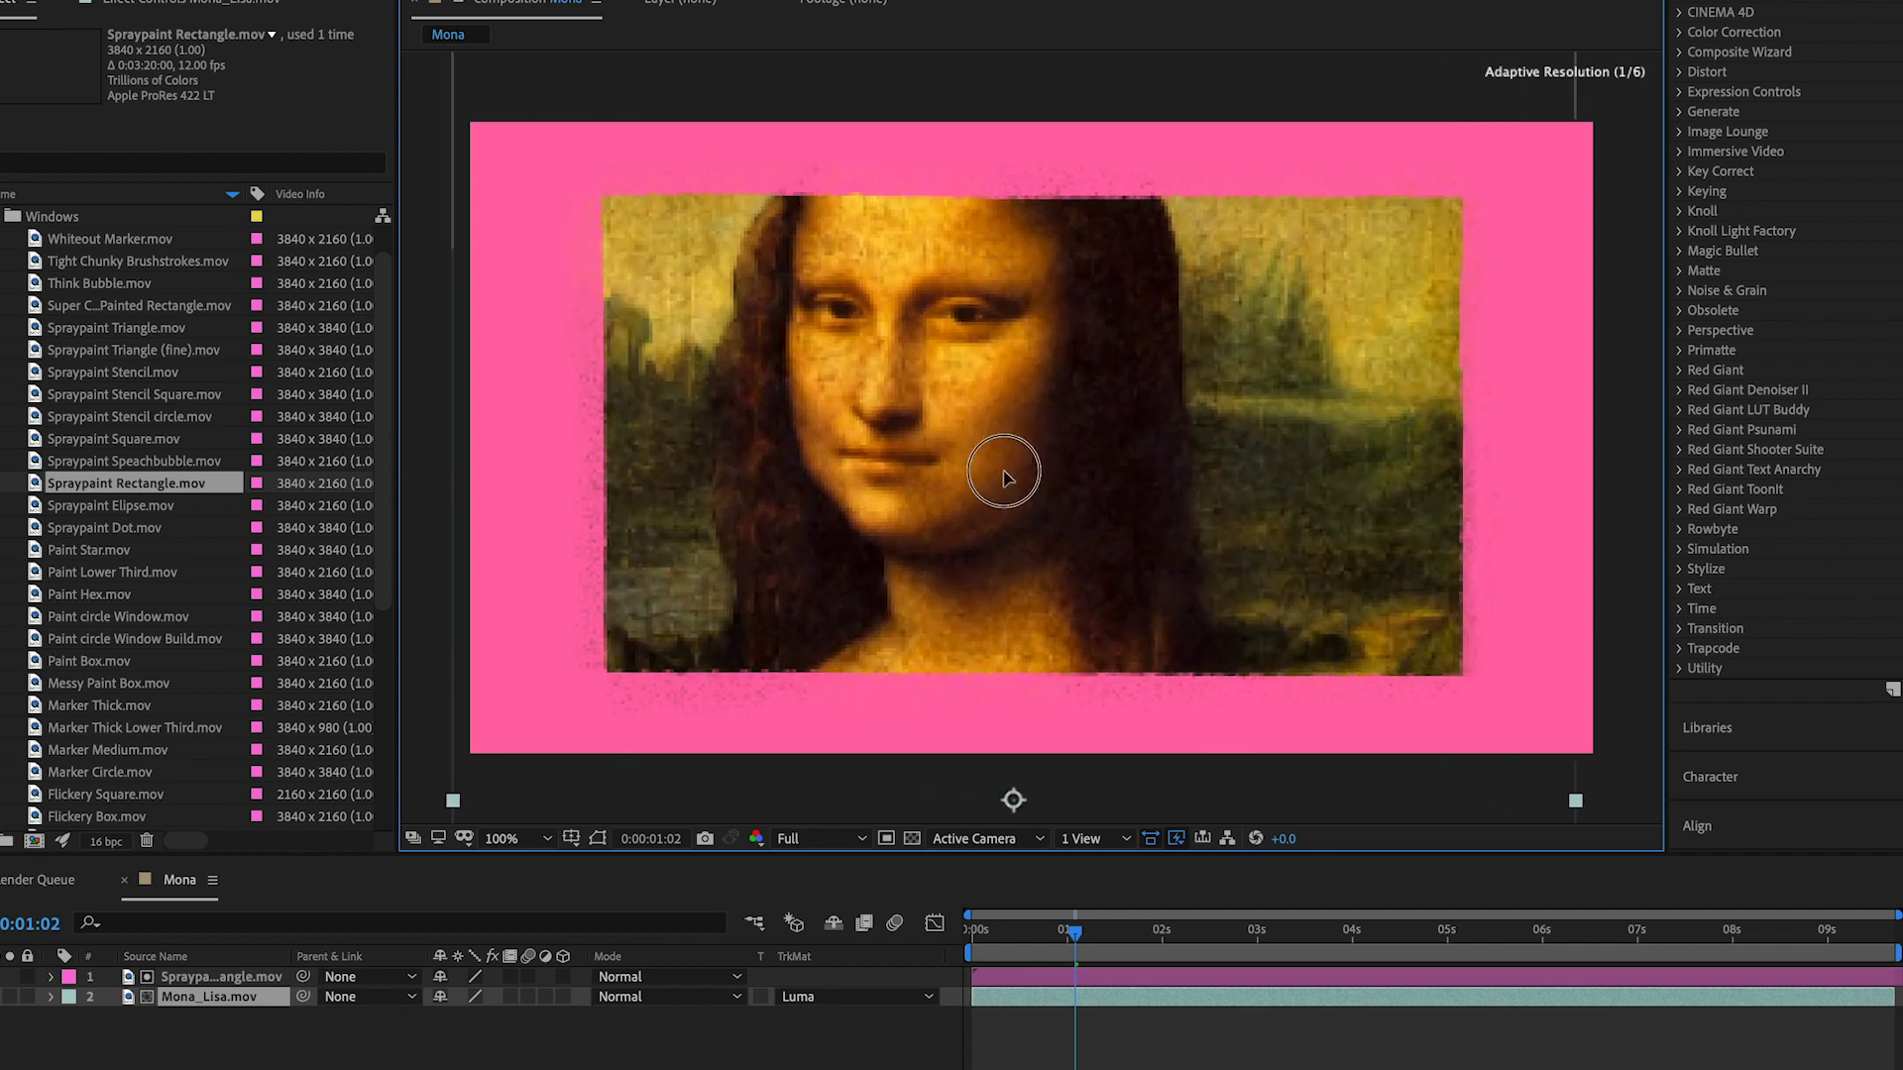
pyautogui.moveTo(1004, 476); pyautogui.dragTo(906, 522)
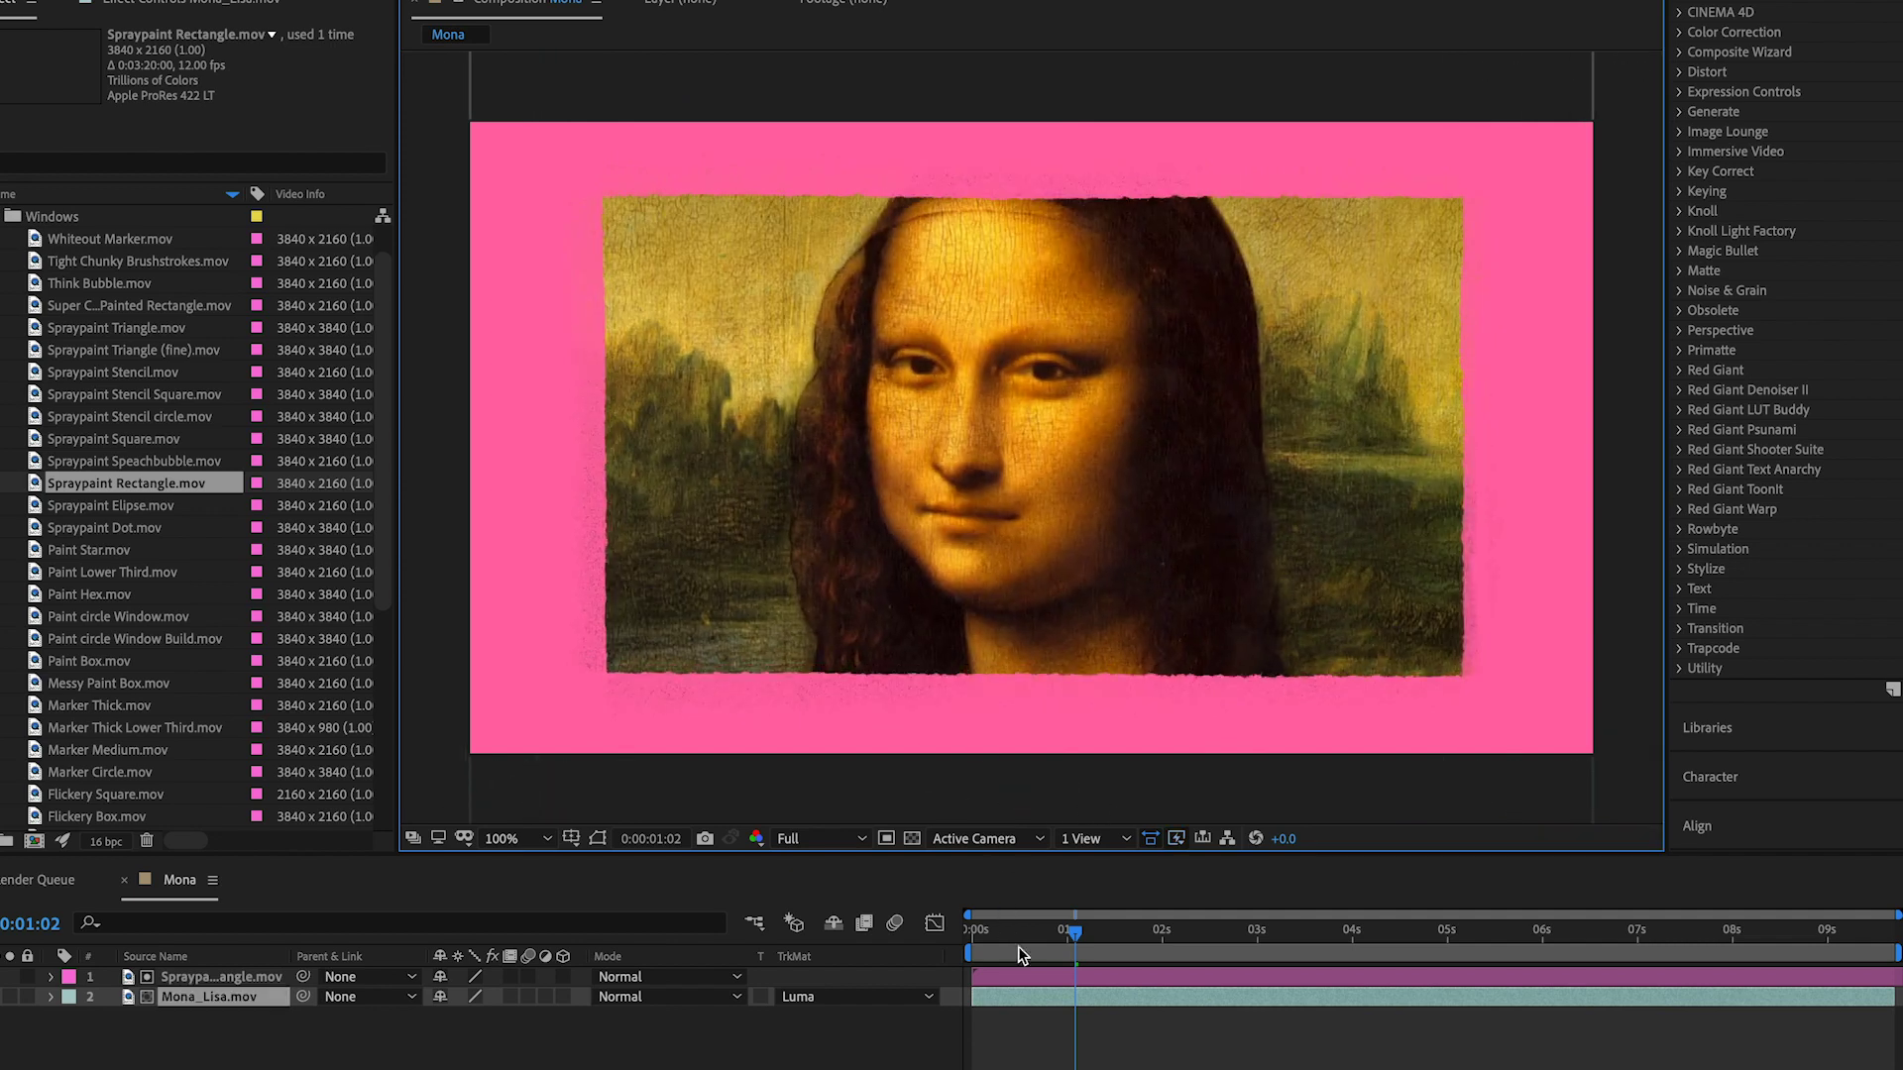
pyautogui.click(1025, 975)
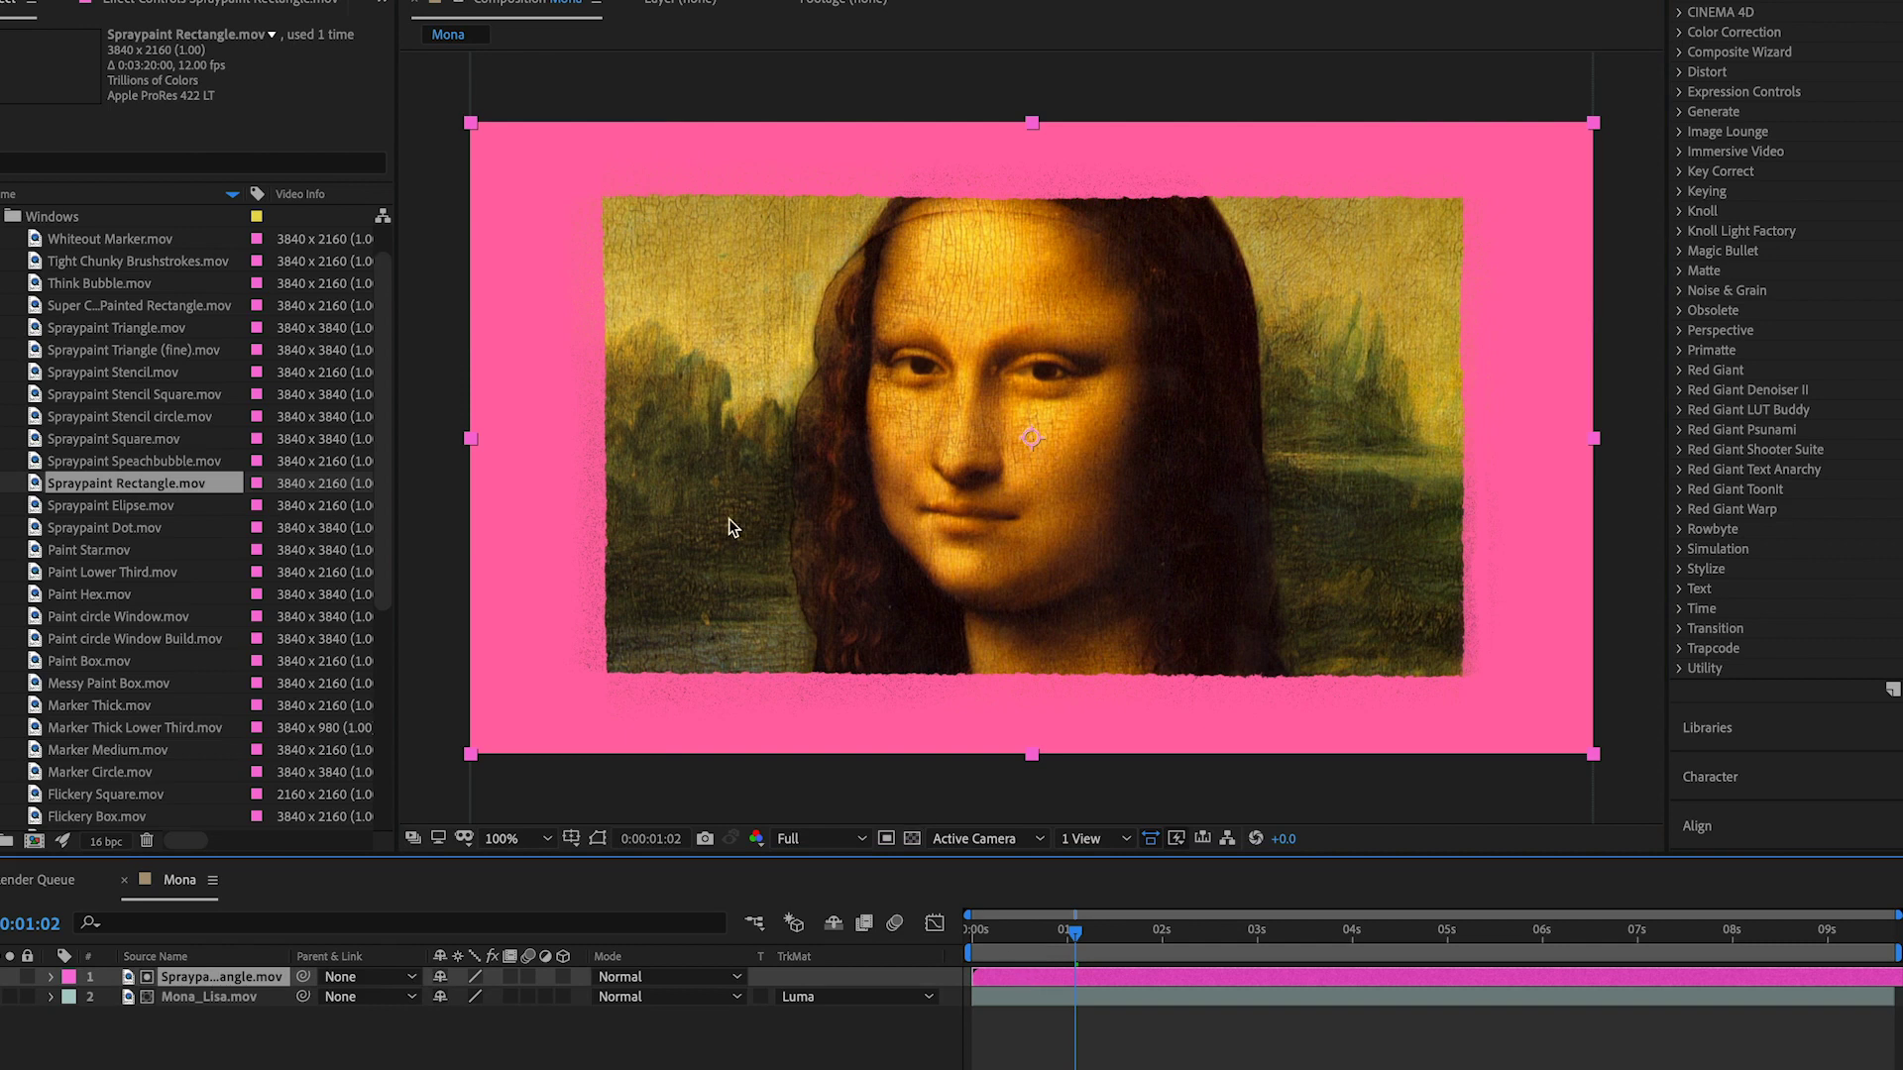
pyautogui.moveTo(650, 352); pyautogui.dragTo(807, 364)
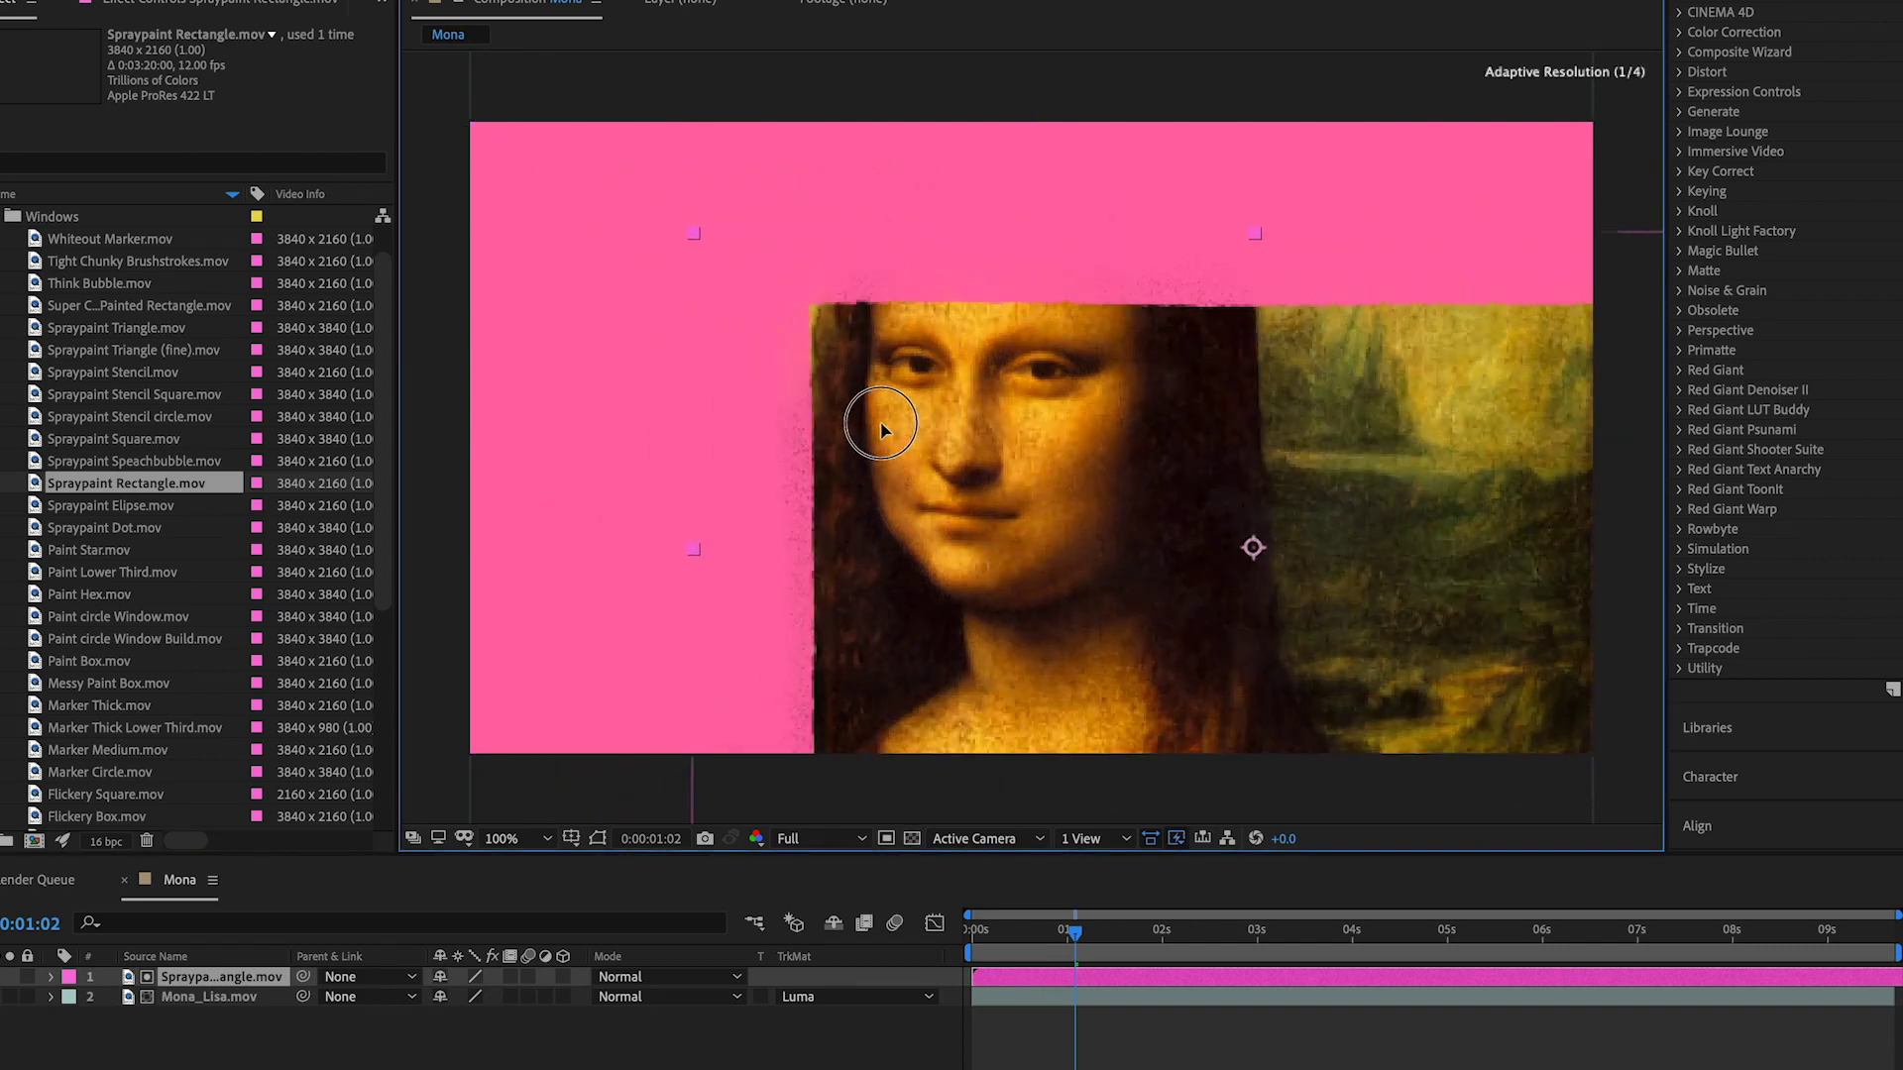
# Step: Try moving and rotating the spray-paint matte, undo it, show the transparency grid, and preview
pyautogui.moveTo(808, 364); pyautogui.dragTo(655, 275)
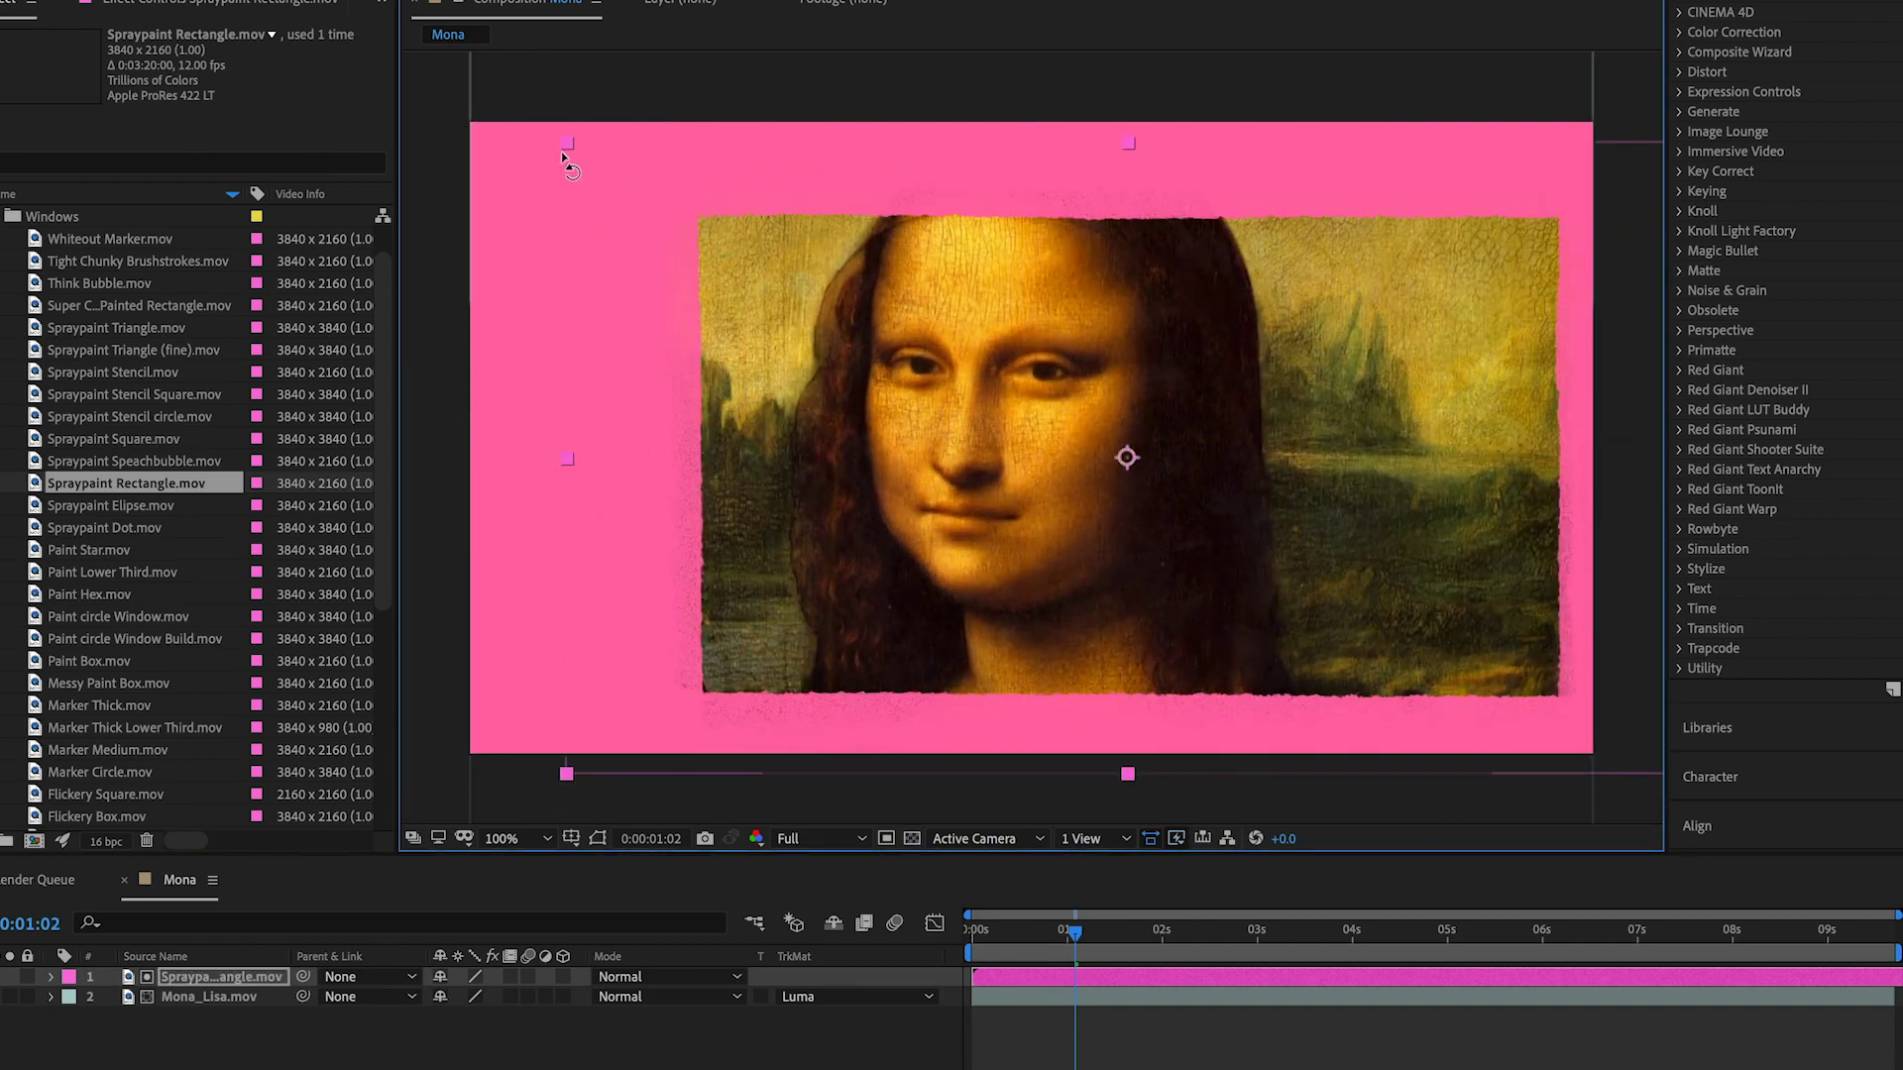
pyautogui.moveTo(568, 149)
pyautogui.mouseDown()
pyautogui.moveTo(1179, 178)
pyautogui.moveTo(909, 303)
pyautogui.moveTo(889, 387)
pyautogui.mouseUp()
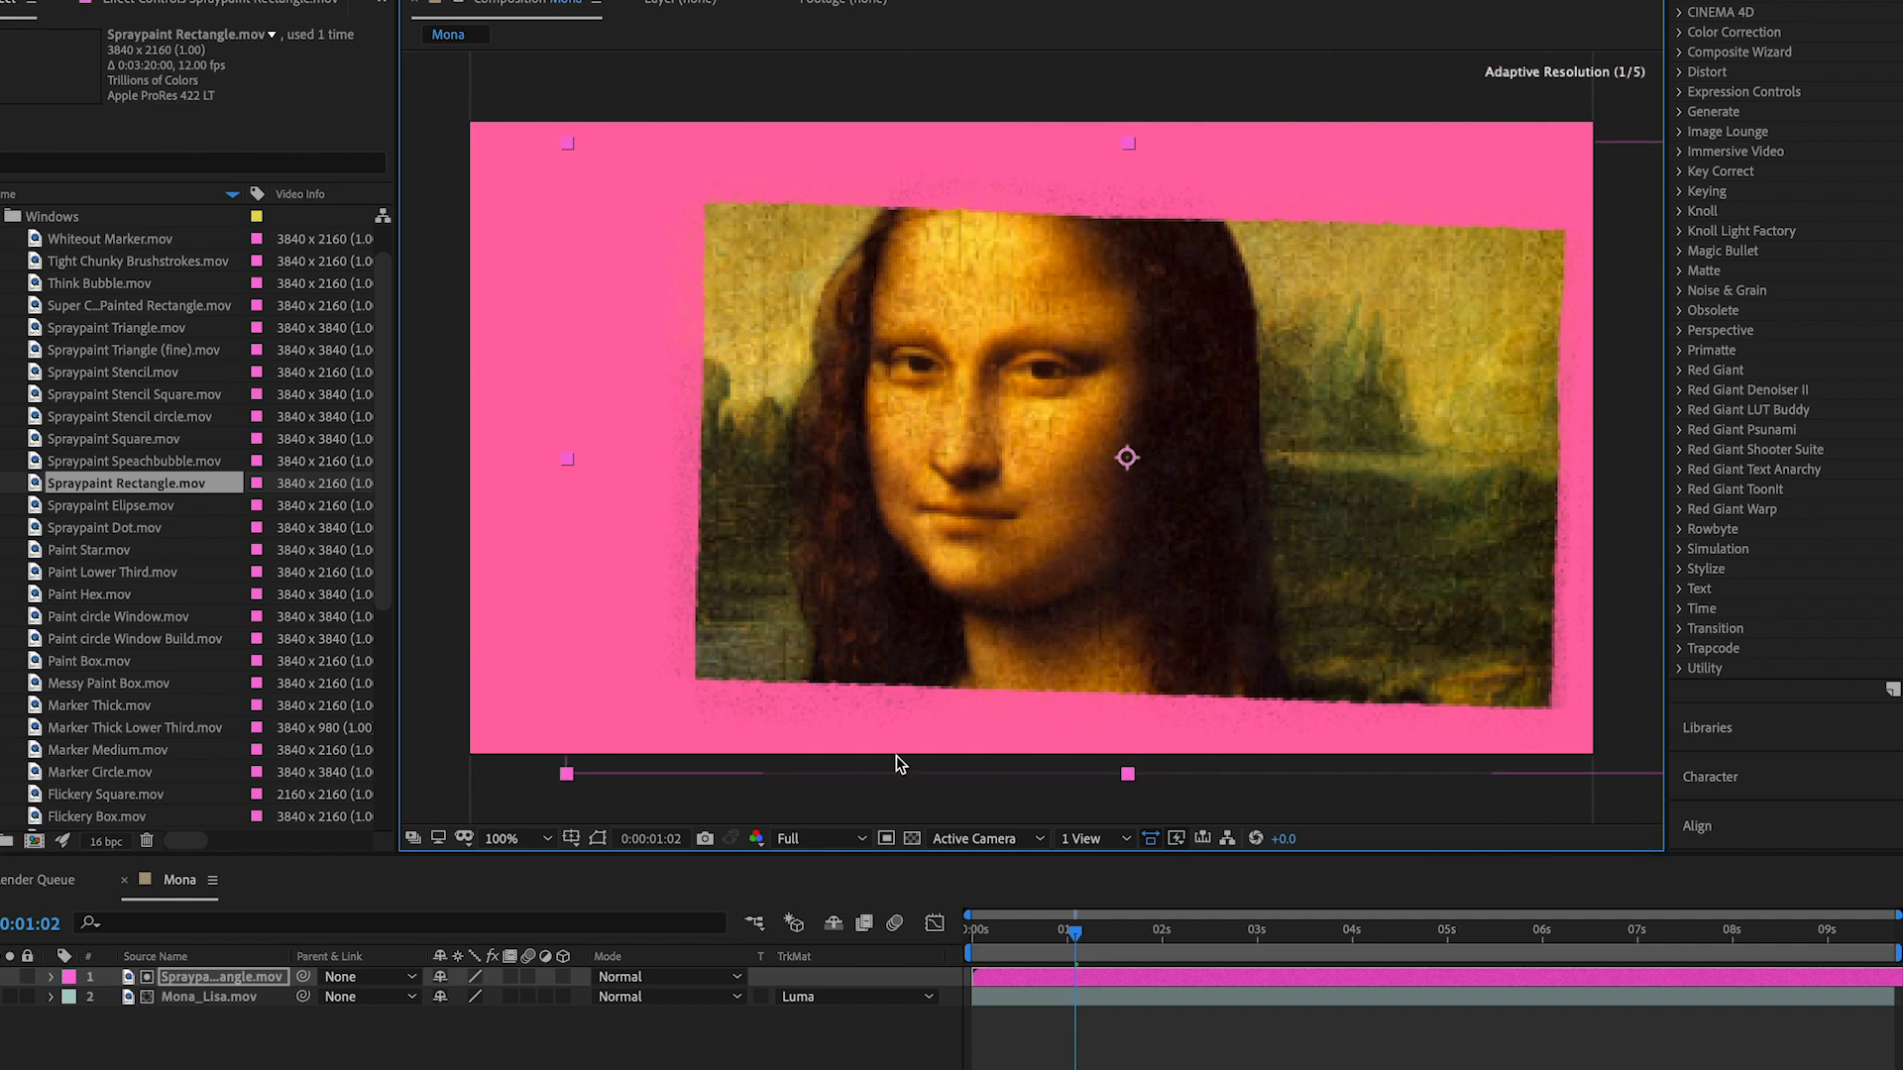
pyautogui.moveTo(904, 814); pyautogui.dragTo(910, 836)
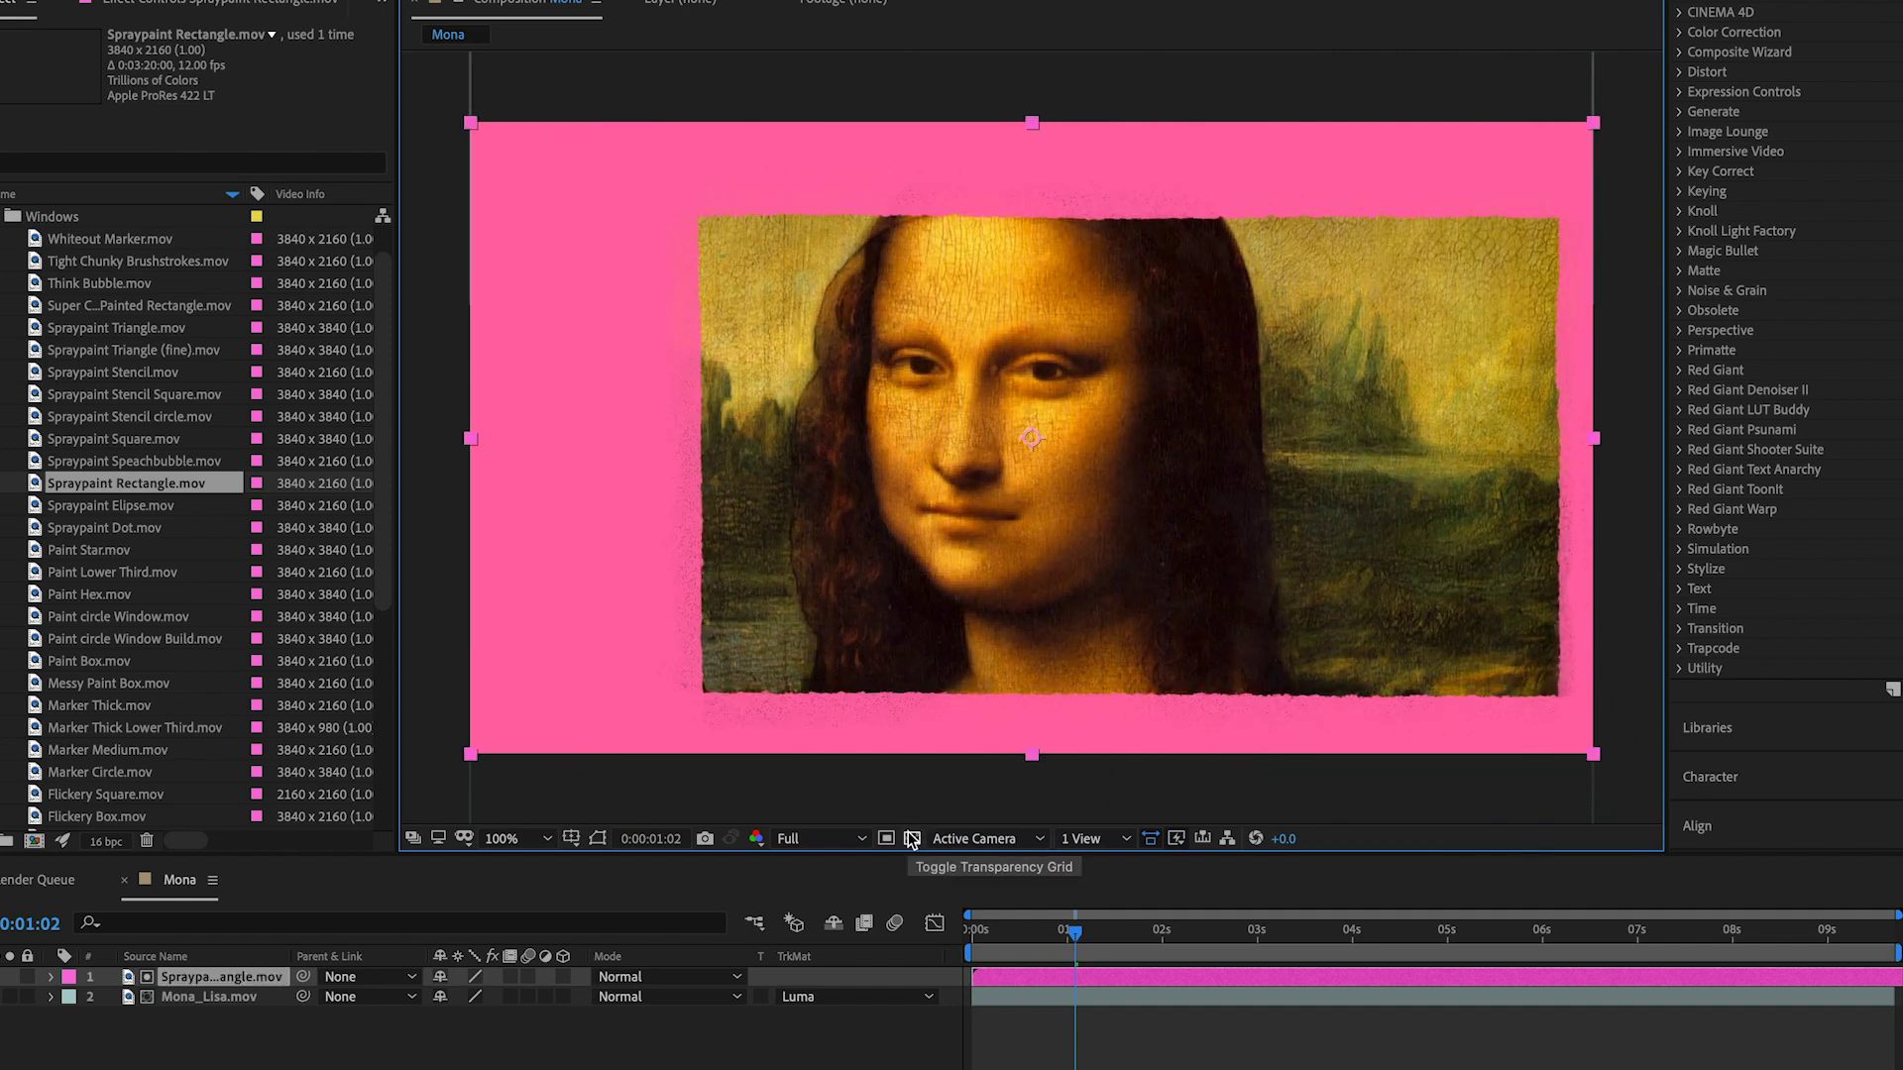
pyautogui.hotkey('ctrl', 'z')
pyautogui.click(912, 838)
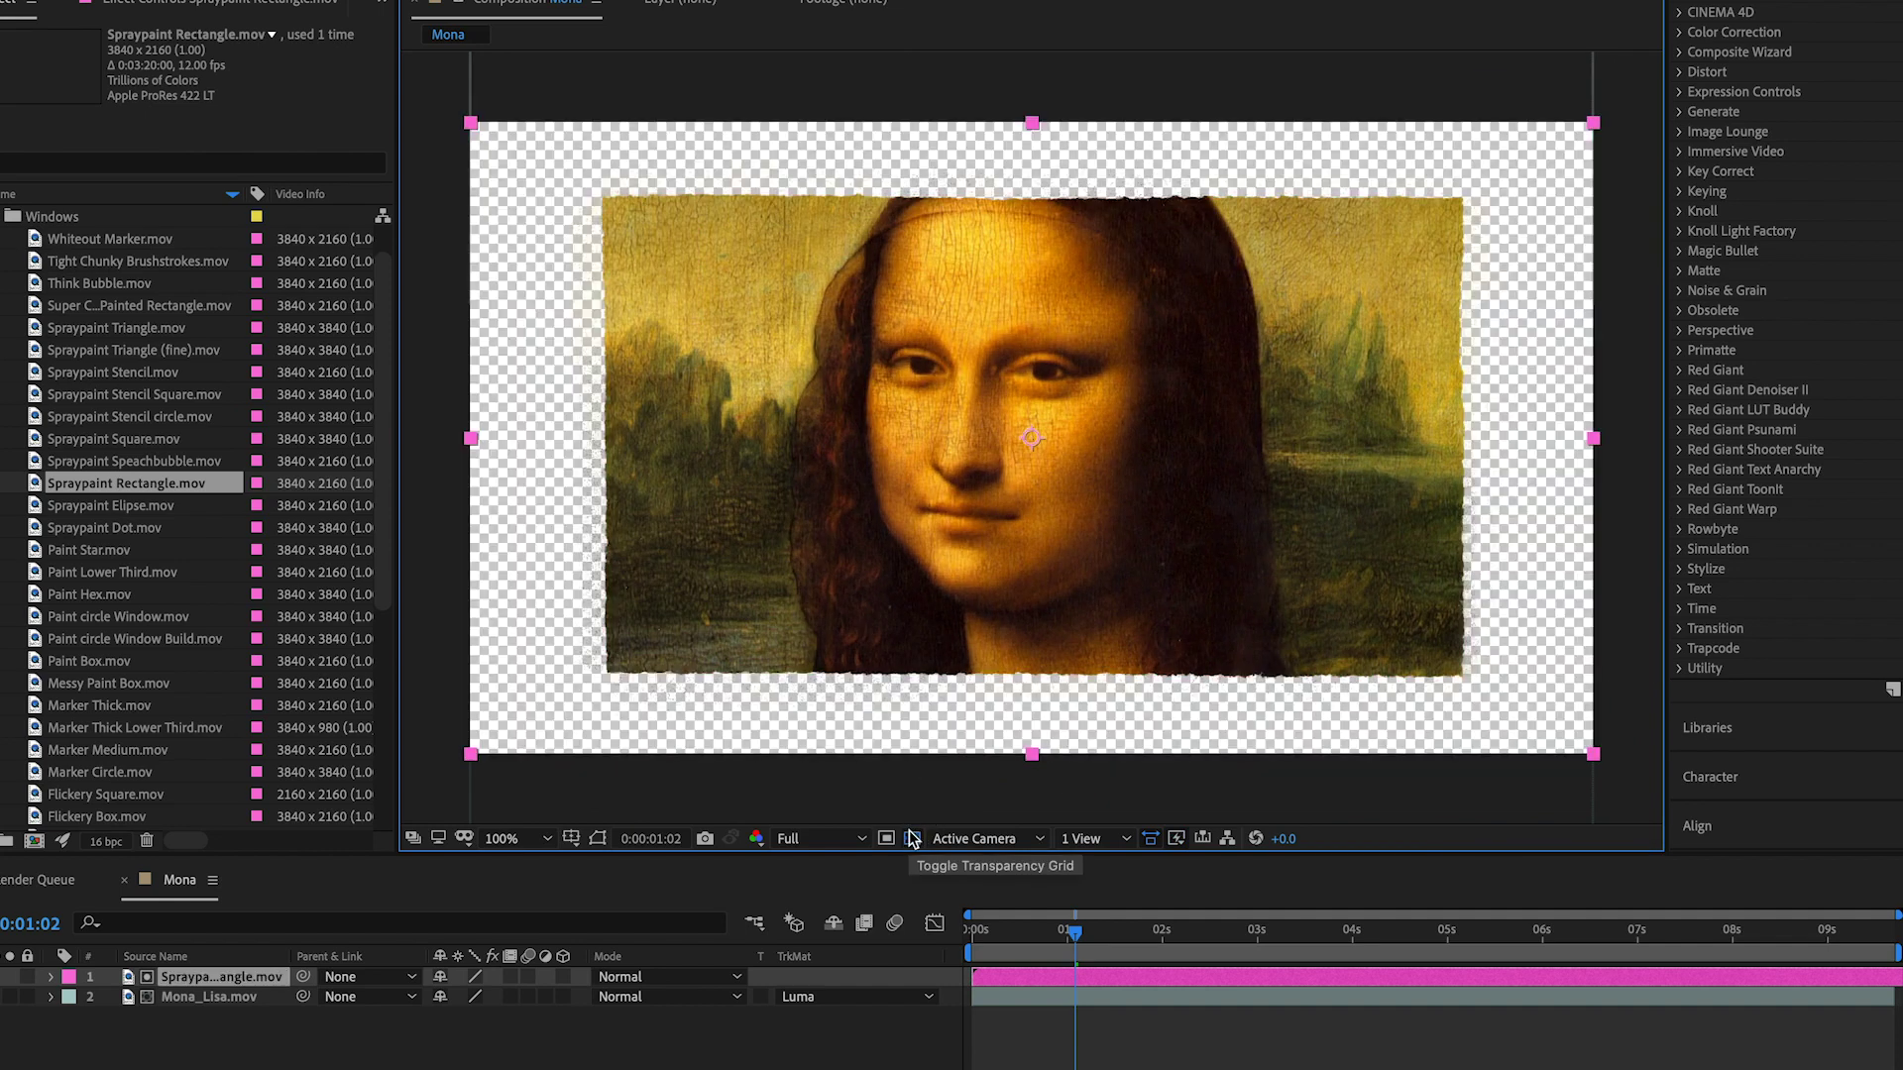
pyautogui.press('space')
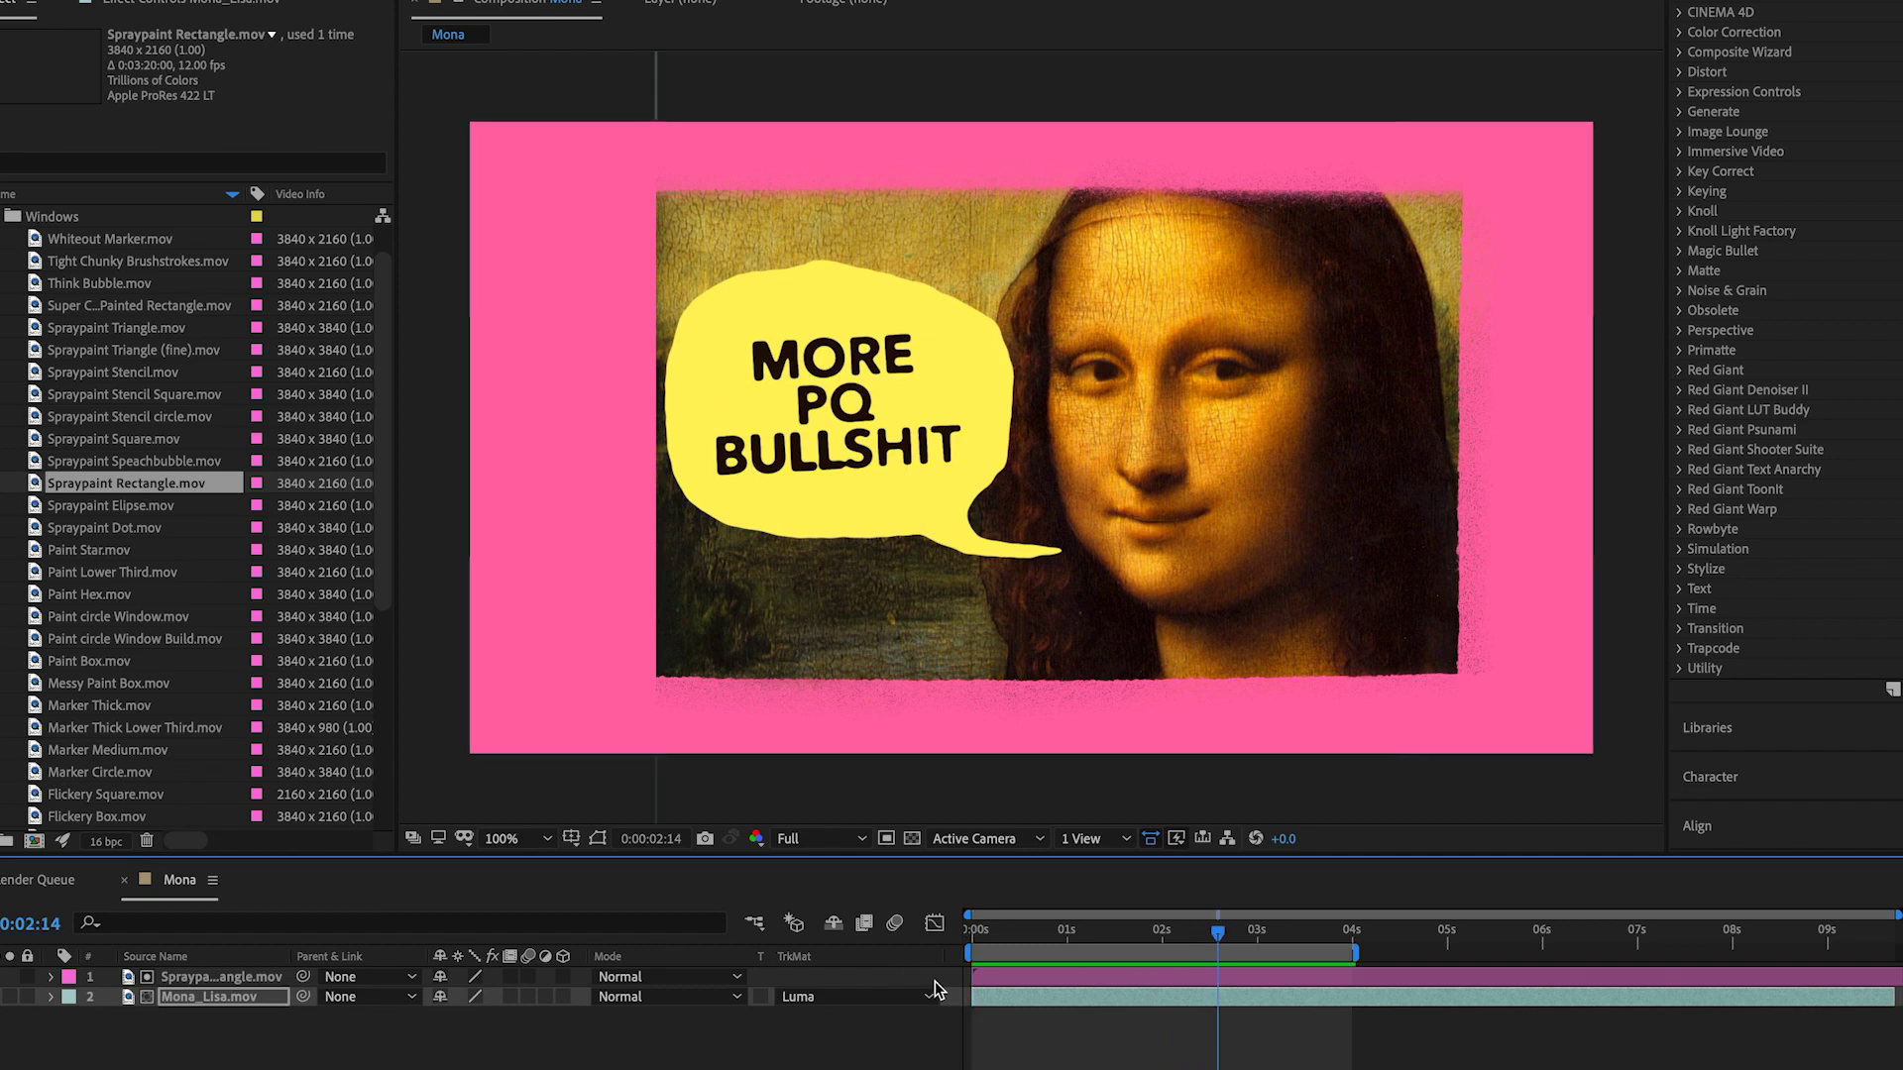
# Step: Switch Mona_Lisa's track matte to Luma Inverted and reposition the painting over the transparency grid
pyautogui.click(1060, 1046)
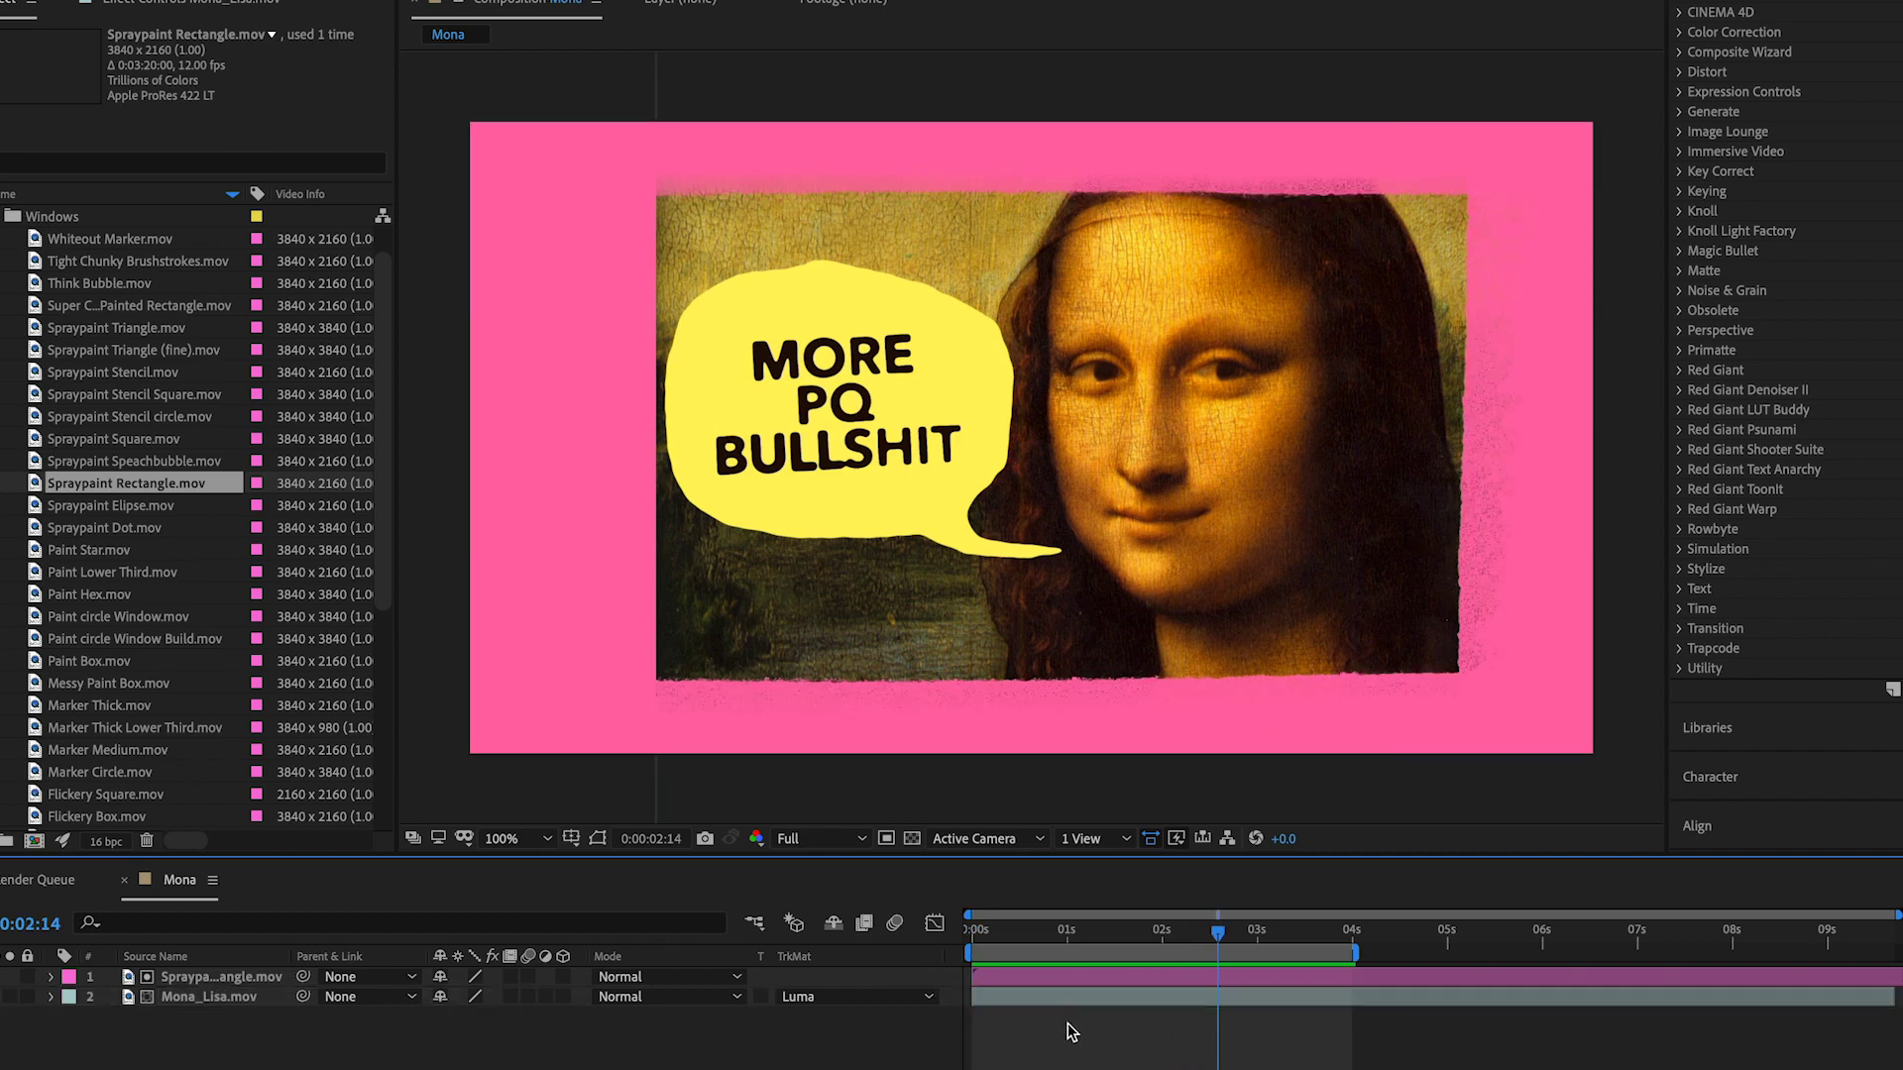
pyautogui.click(1084, 996)
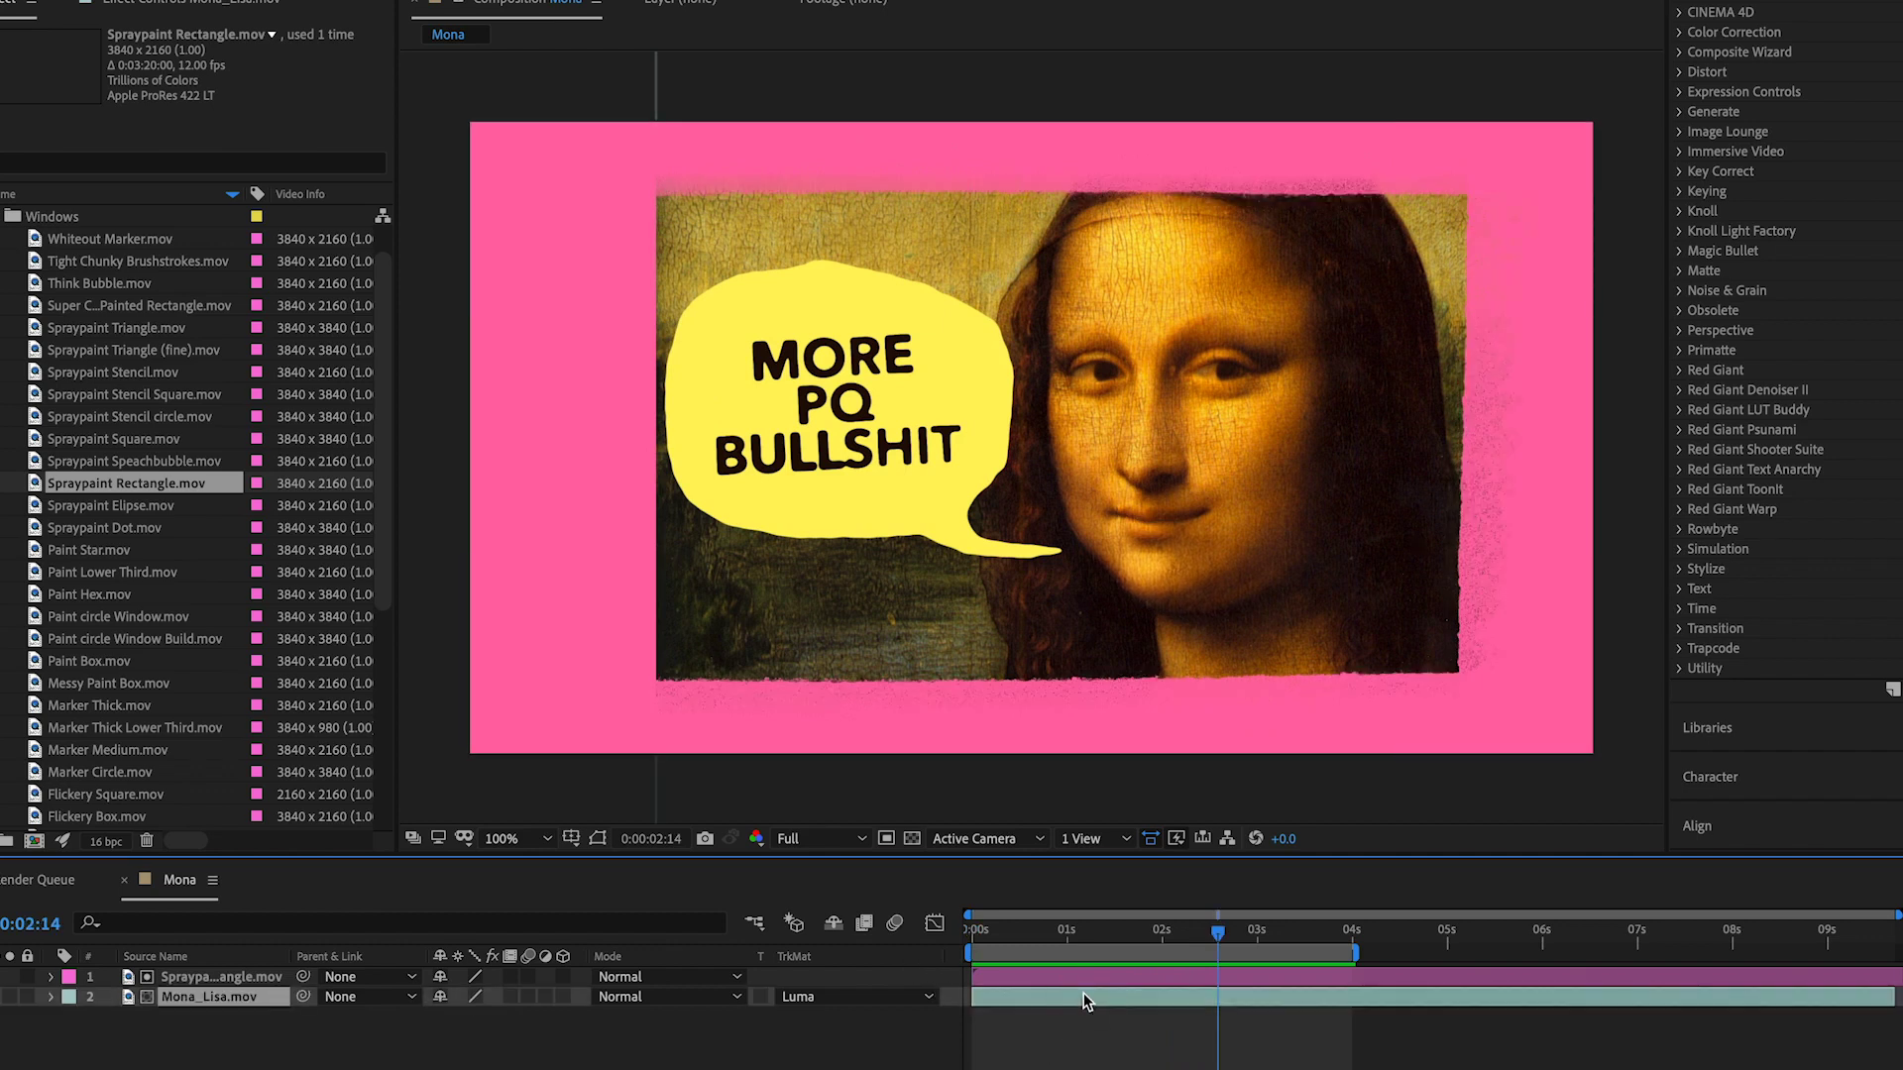
pyautogui.click(890, 997)
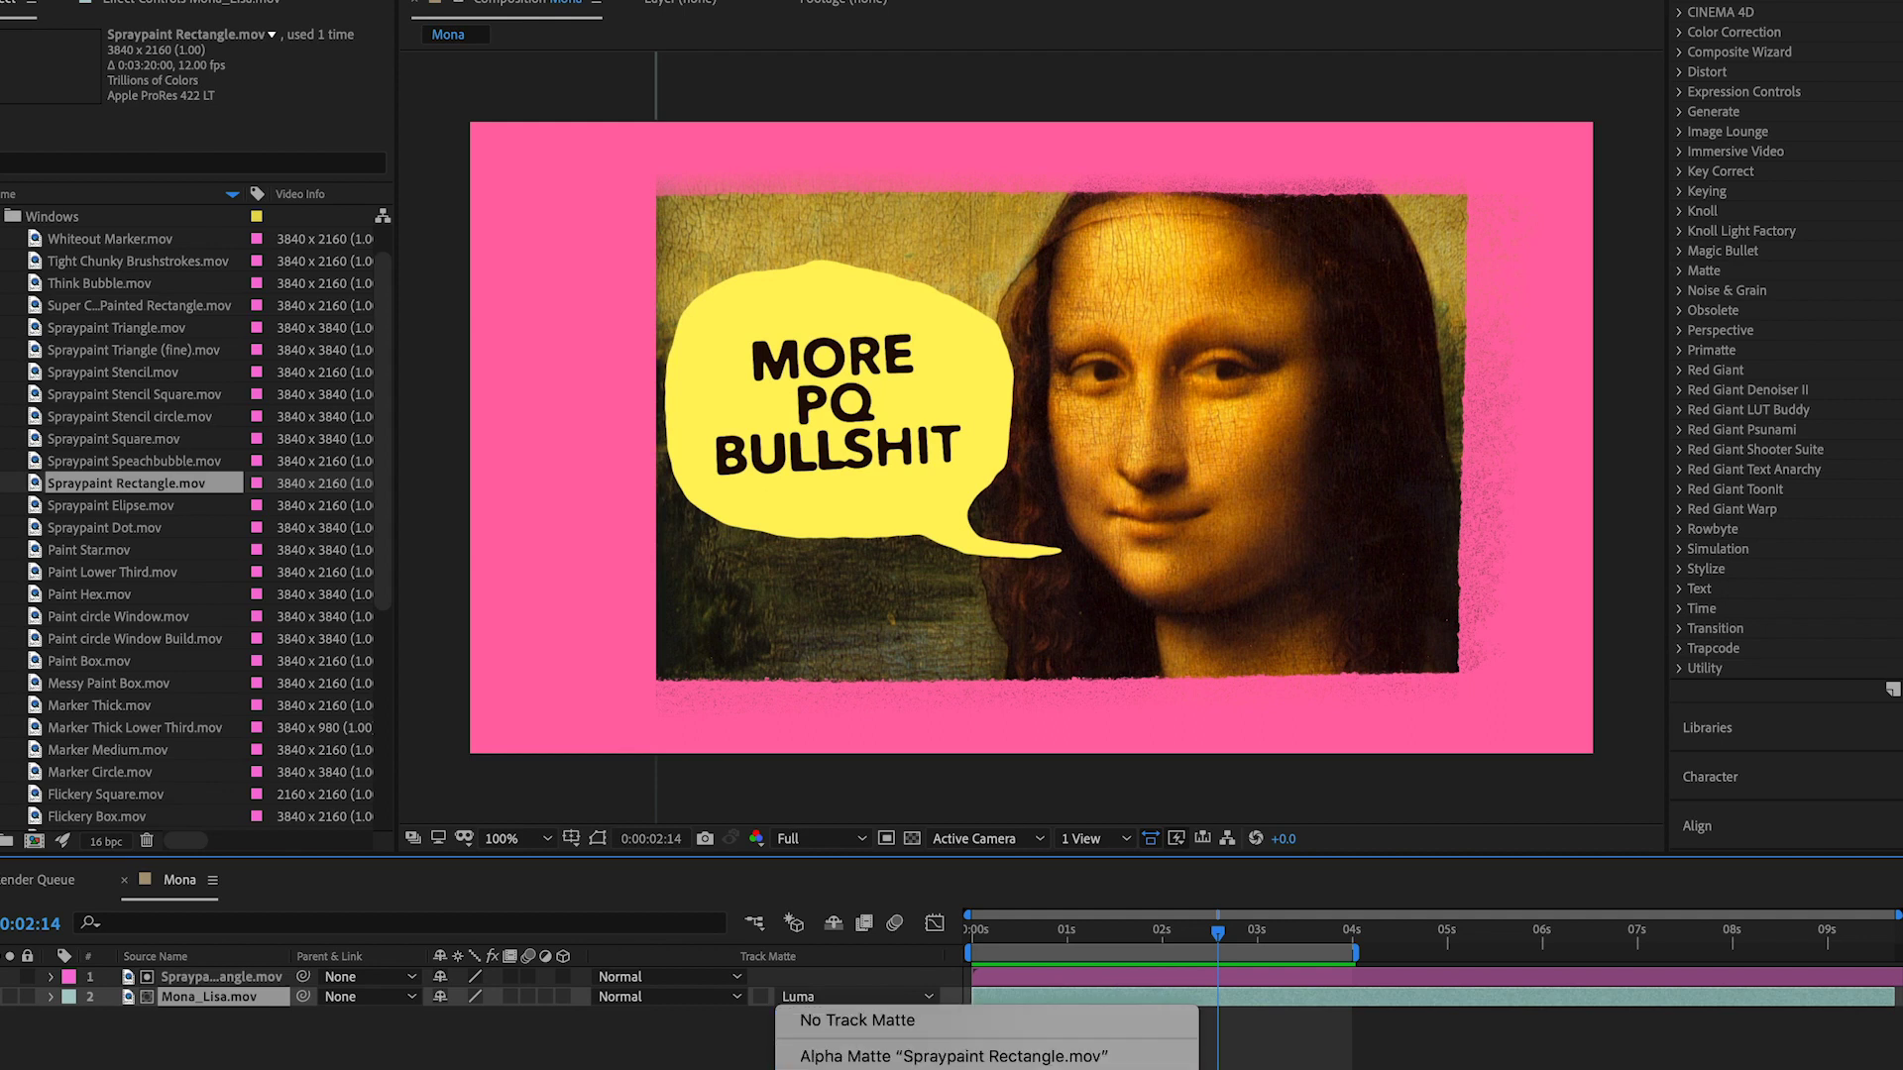
pyautogui.click(952, 1066)
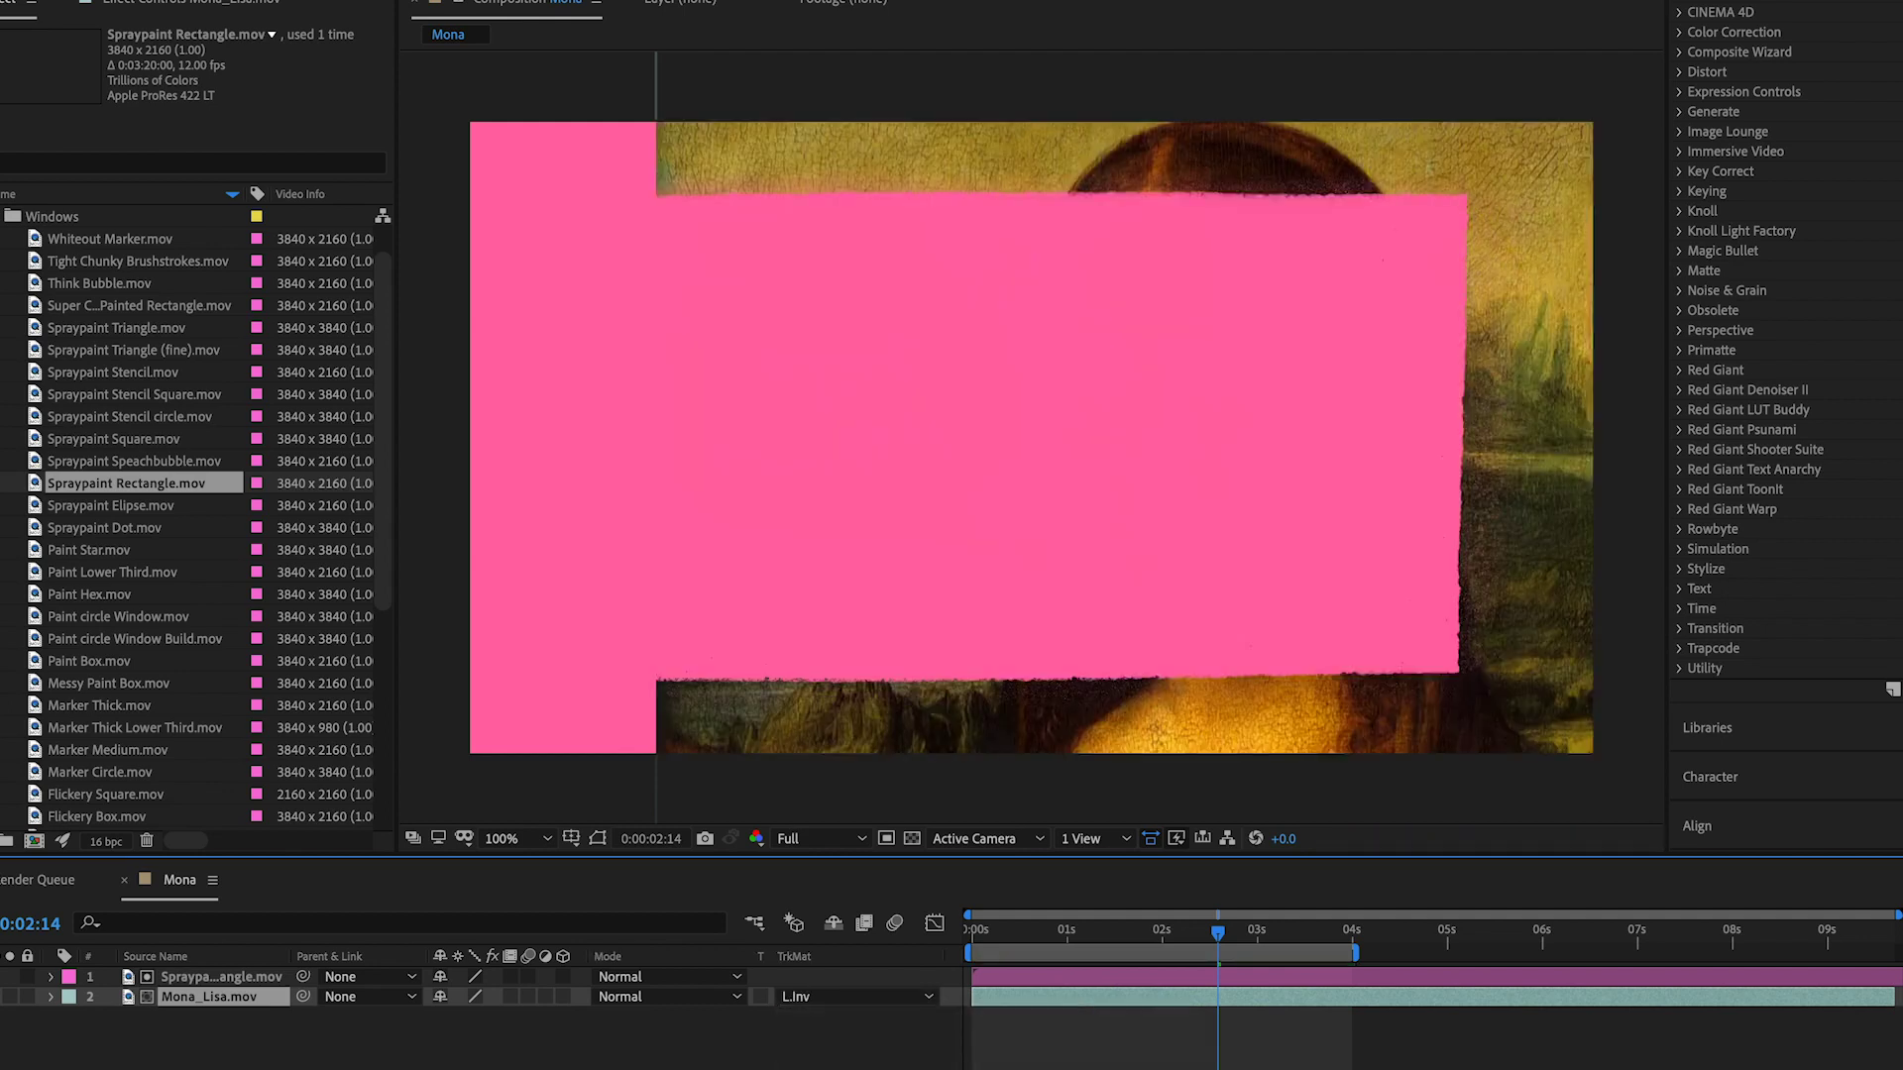
pyautogui.moveTo(1526, 525)
pyautogui.mouseDown()
pyautogui.moveTo(1308, 498)
pyautogui.moveTo(1342, 490)
pyautogui.mouseUp()
pyautogui.click(916, 835)
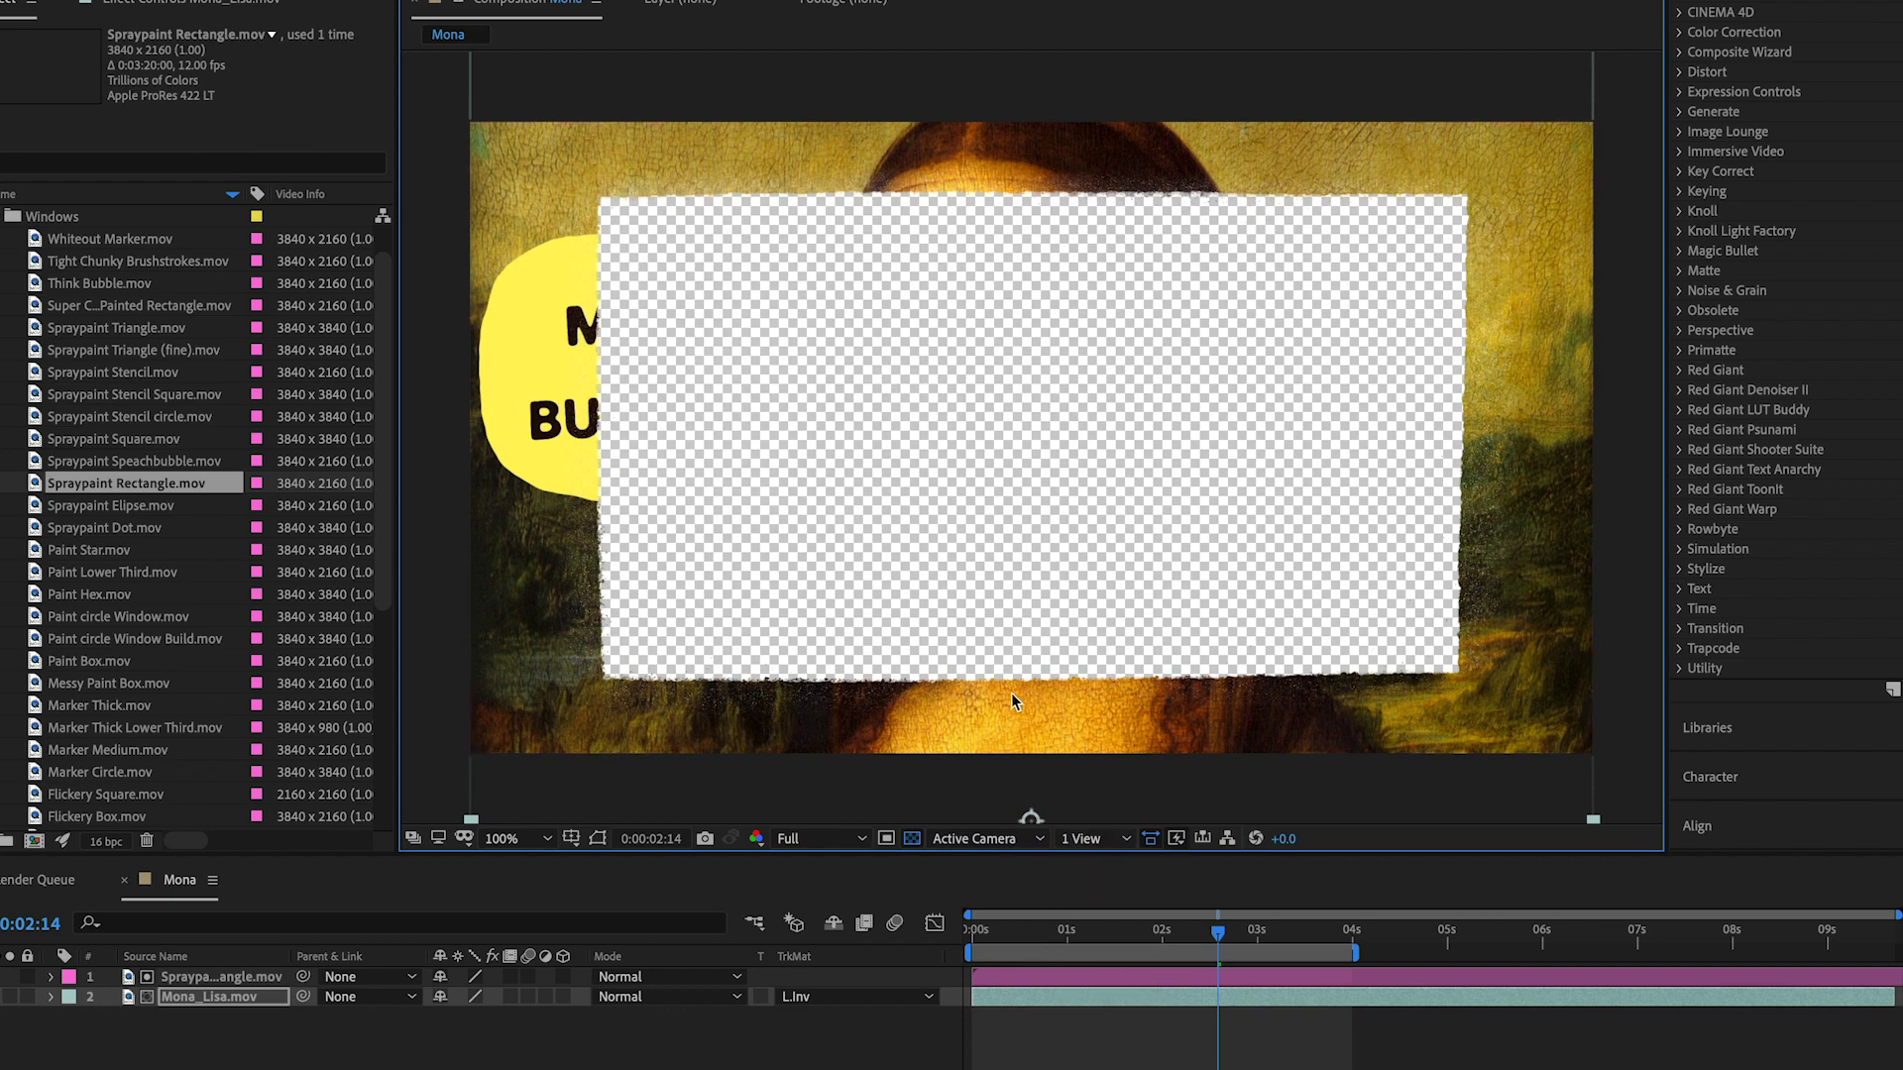
pyautogui.moveTo(1048, 562); pyautogui.dragTo(919, 512)
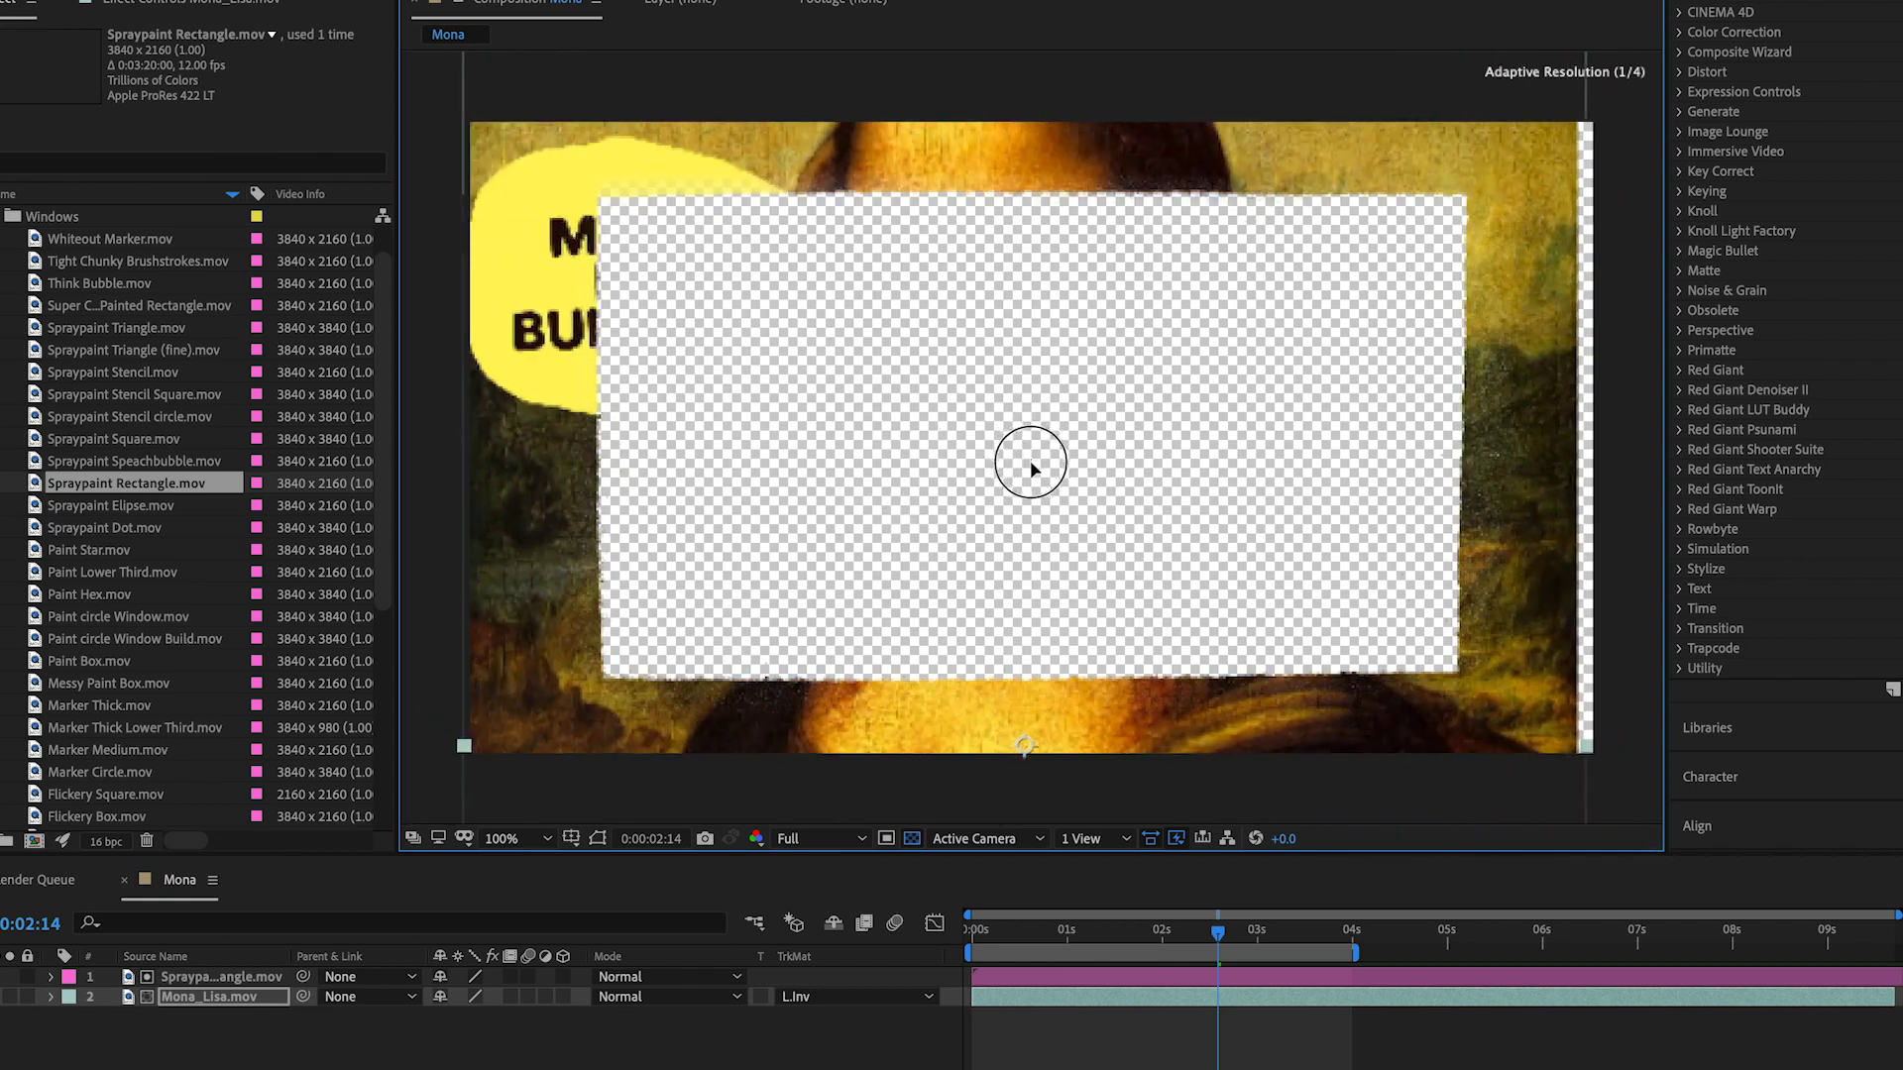
pyautogui.moveTo(920, 513); pyautogui.dragTo(1031, 480)
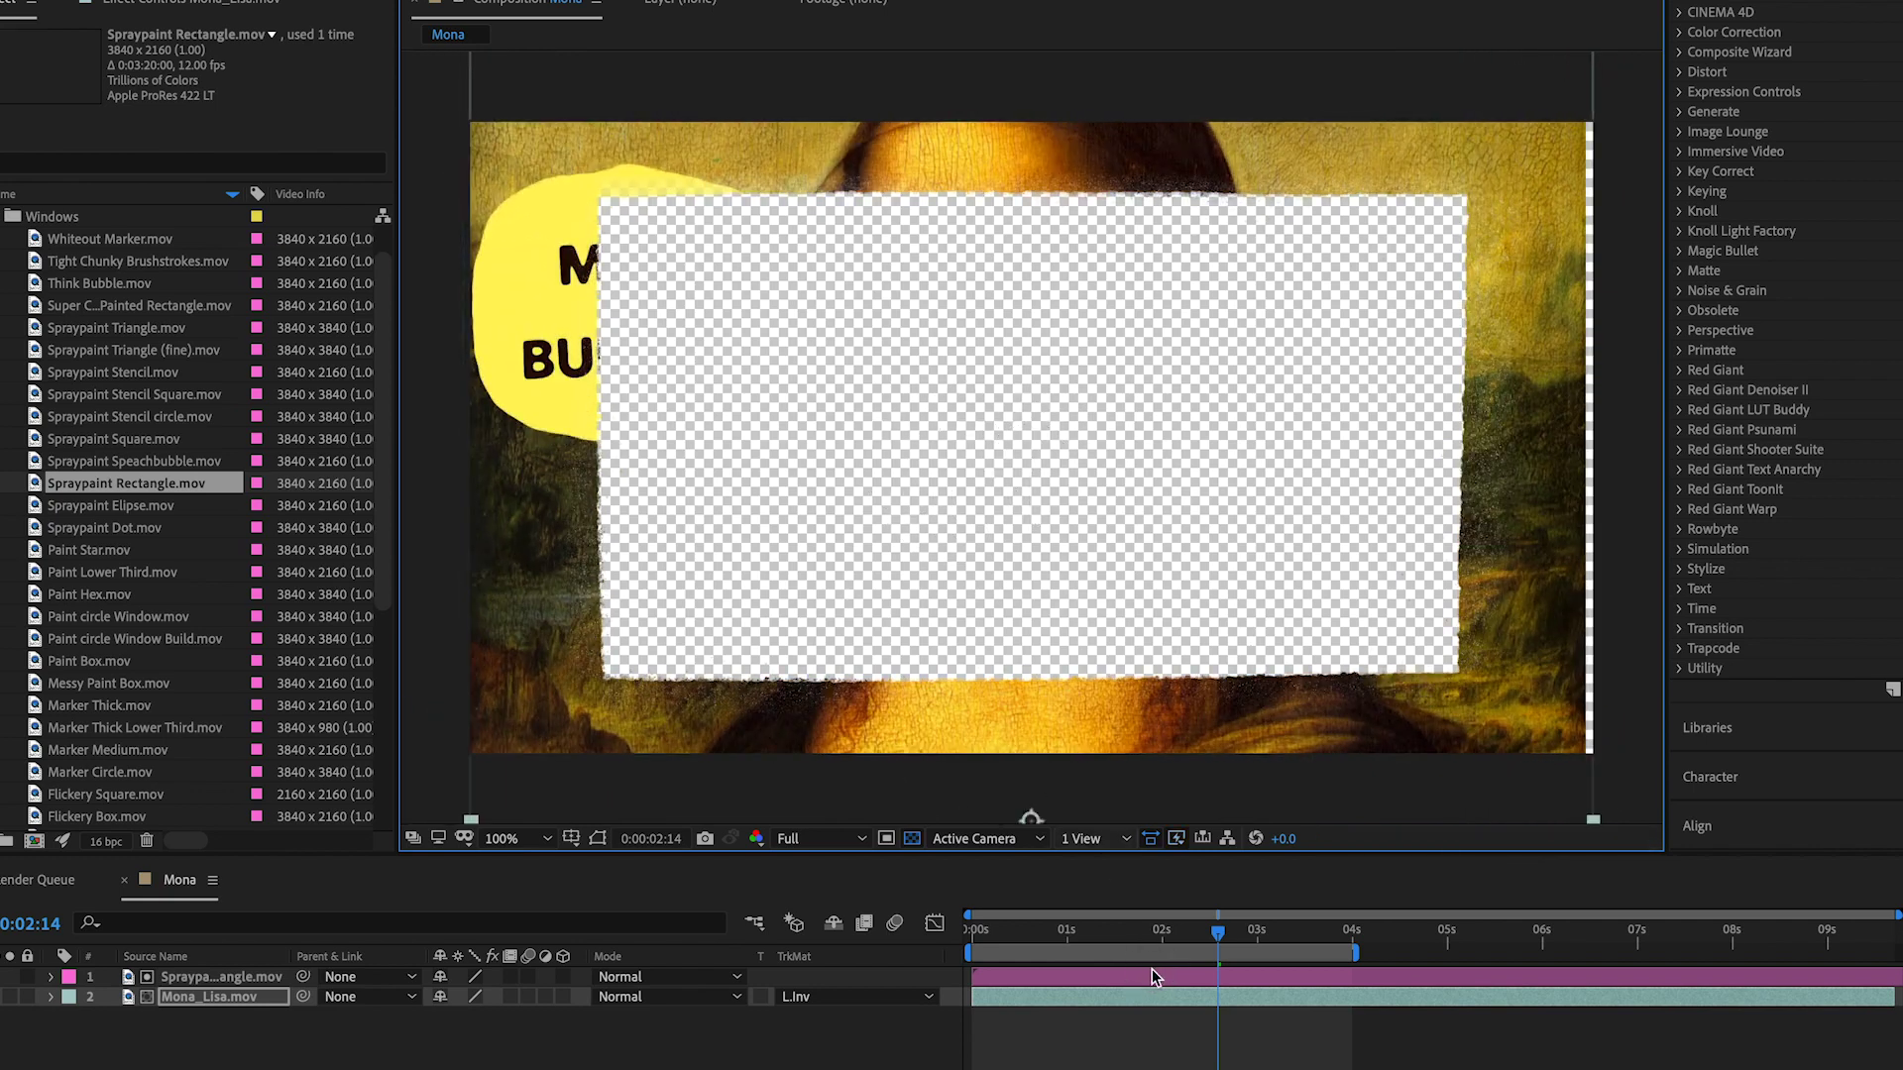
# Step: Move the spray-paint hole into place, zoom the view to 200%, and preview the inverted matte
pyautogui.click(1151, 976)
pyautogui.moveTo(1030, 664)
pyautogui.mouseDown()
pyautogui.moveTo(1057, 664)
pyautogui.moveTo(952, 674)
pyautogui.mouseUp()
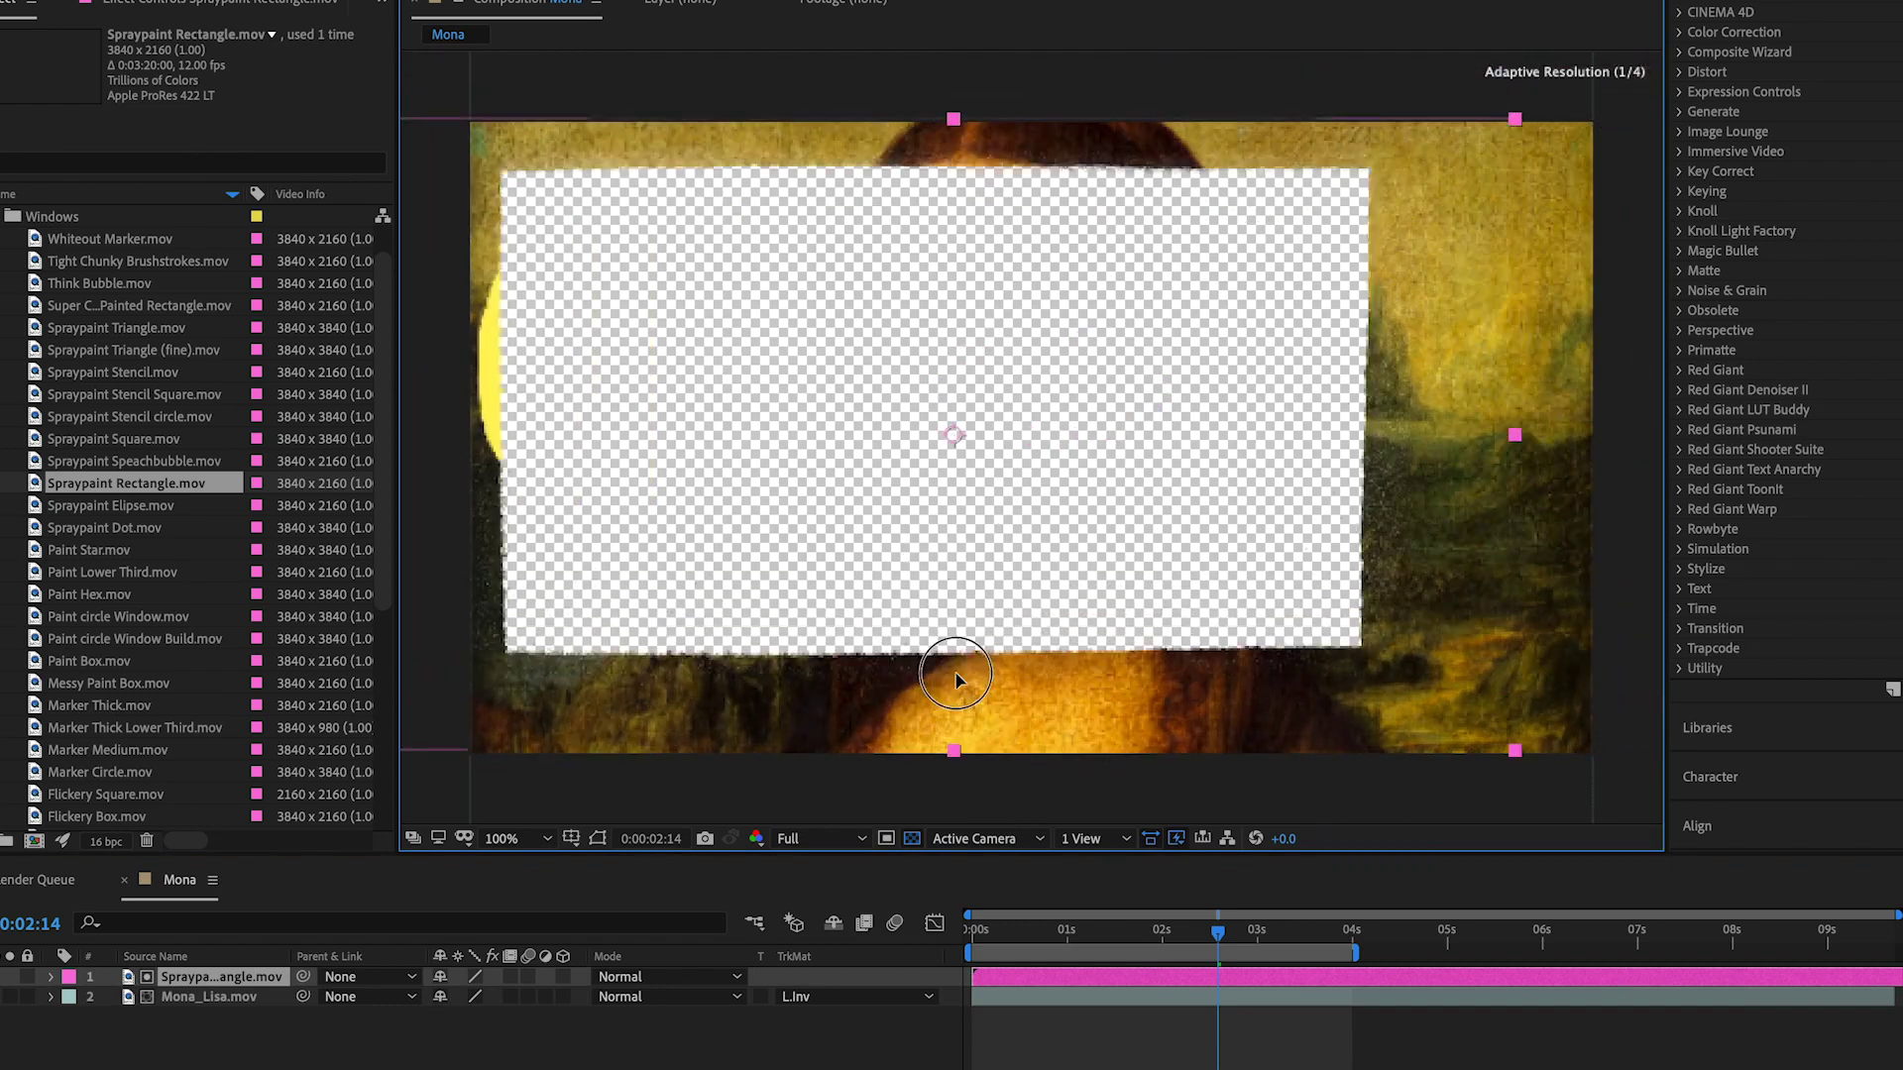
pyautogui.moveTo(951, 674)
pyautogui.mouseDown()
pyautogui.moveTo(961, 687)
pyautogui.moveTo(722, 519)
pyautogui.mouseUp()
pyautogui.press('.')
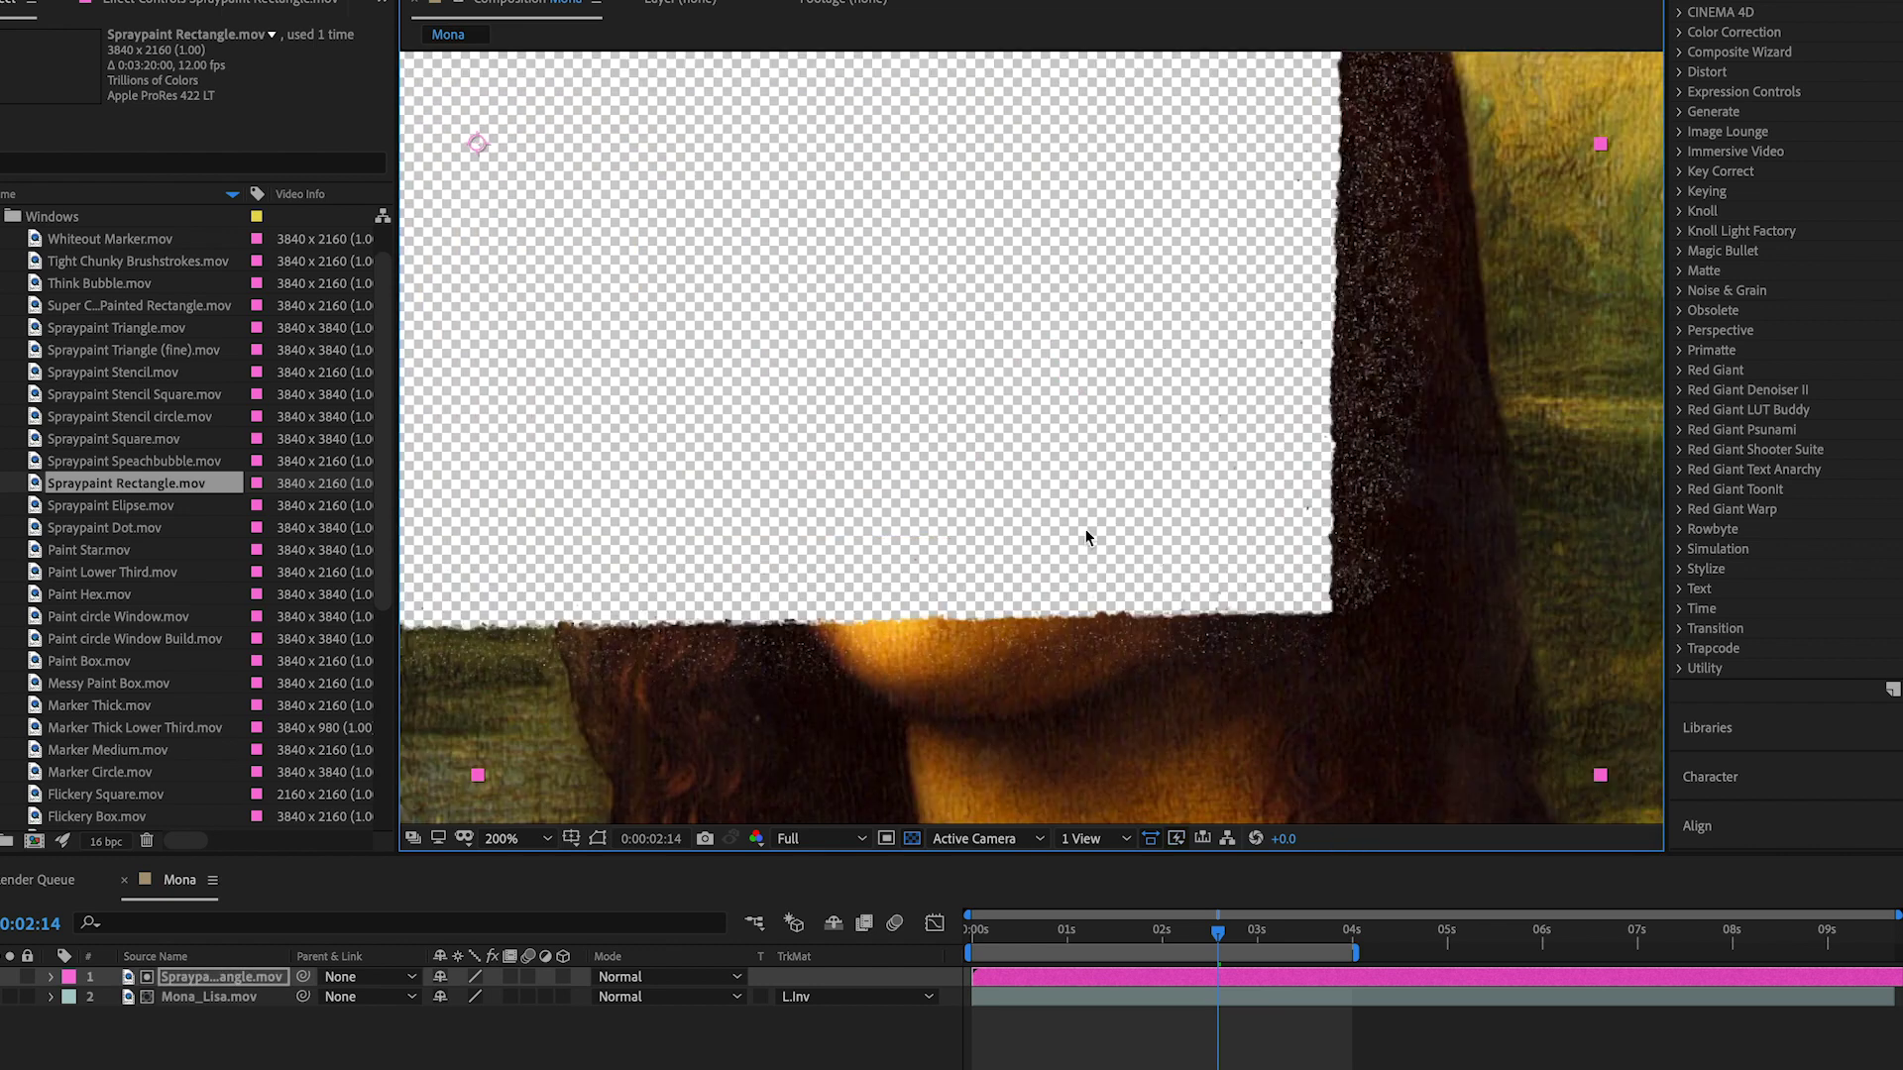
pyautogui.moveTo(1263, 537); pyautogui.dragTo(1155, 551)
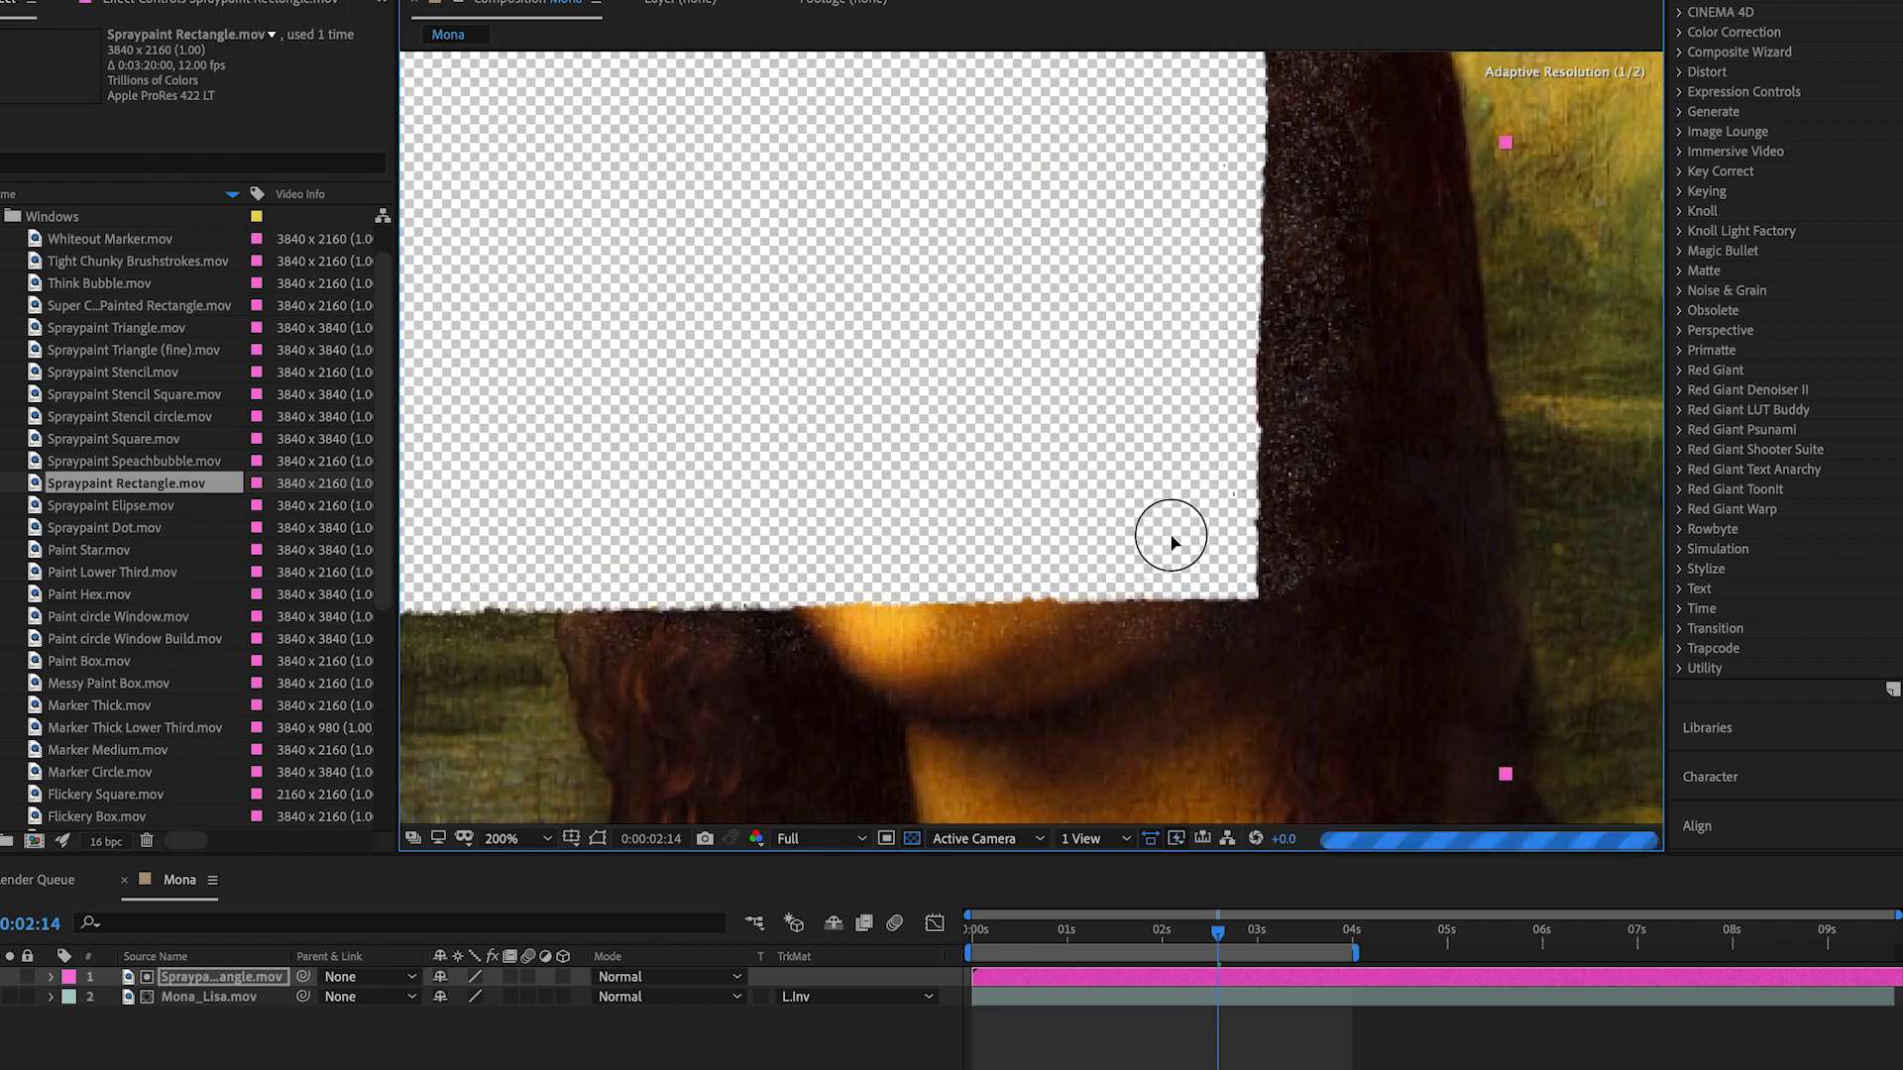
pyautogui.press('space')
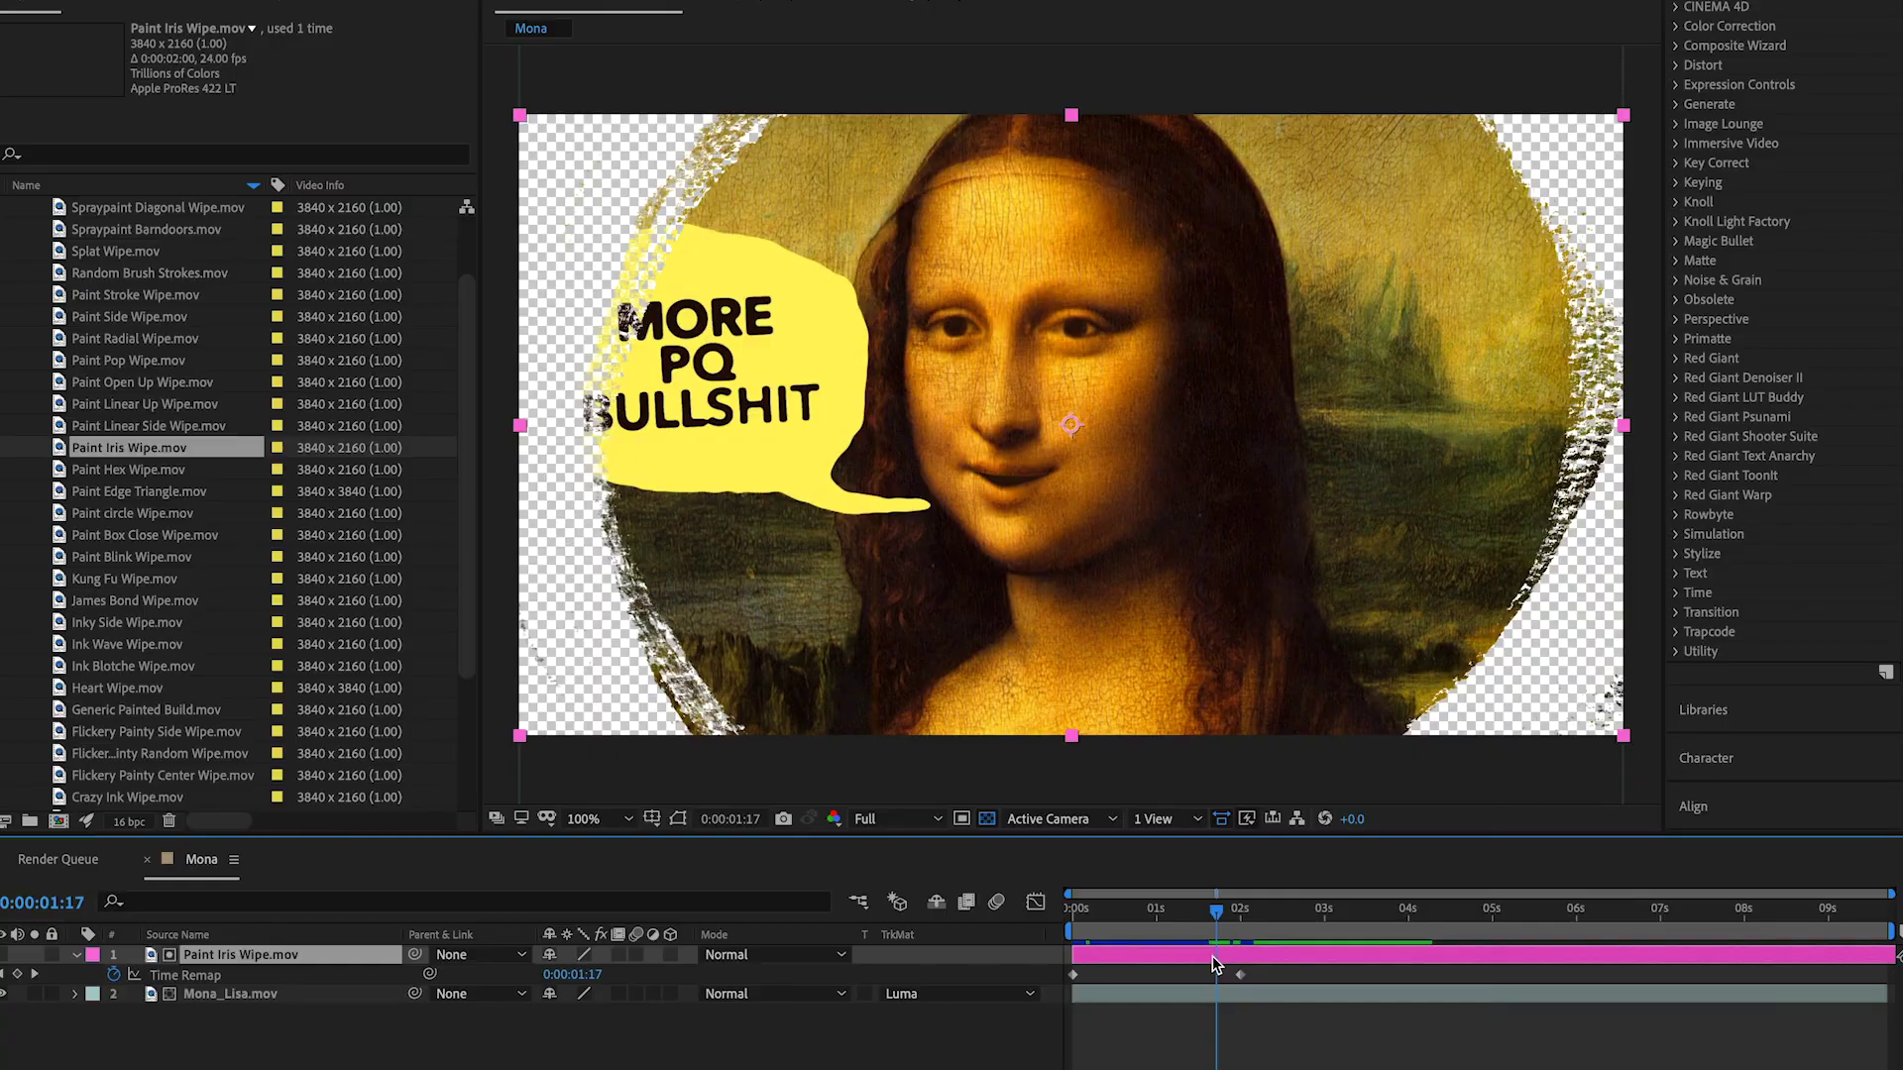
# Step: Reveal Paint Iris Wipe.mov in the project and set its Interpret Footage conform rate to 8 fps
pyautogui.rightClick(1216, 964)
pyautogui.moveTo(1278, 949)
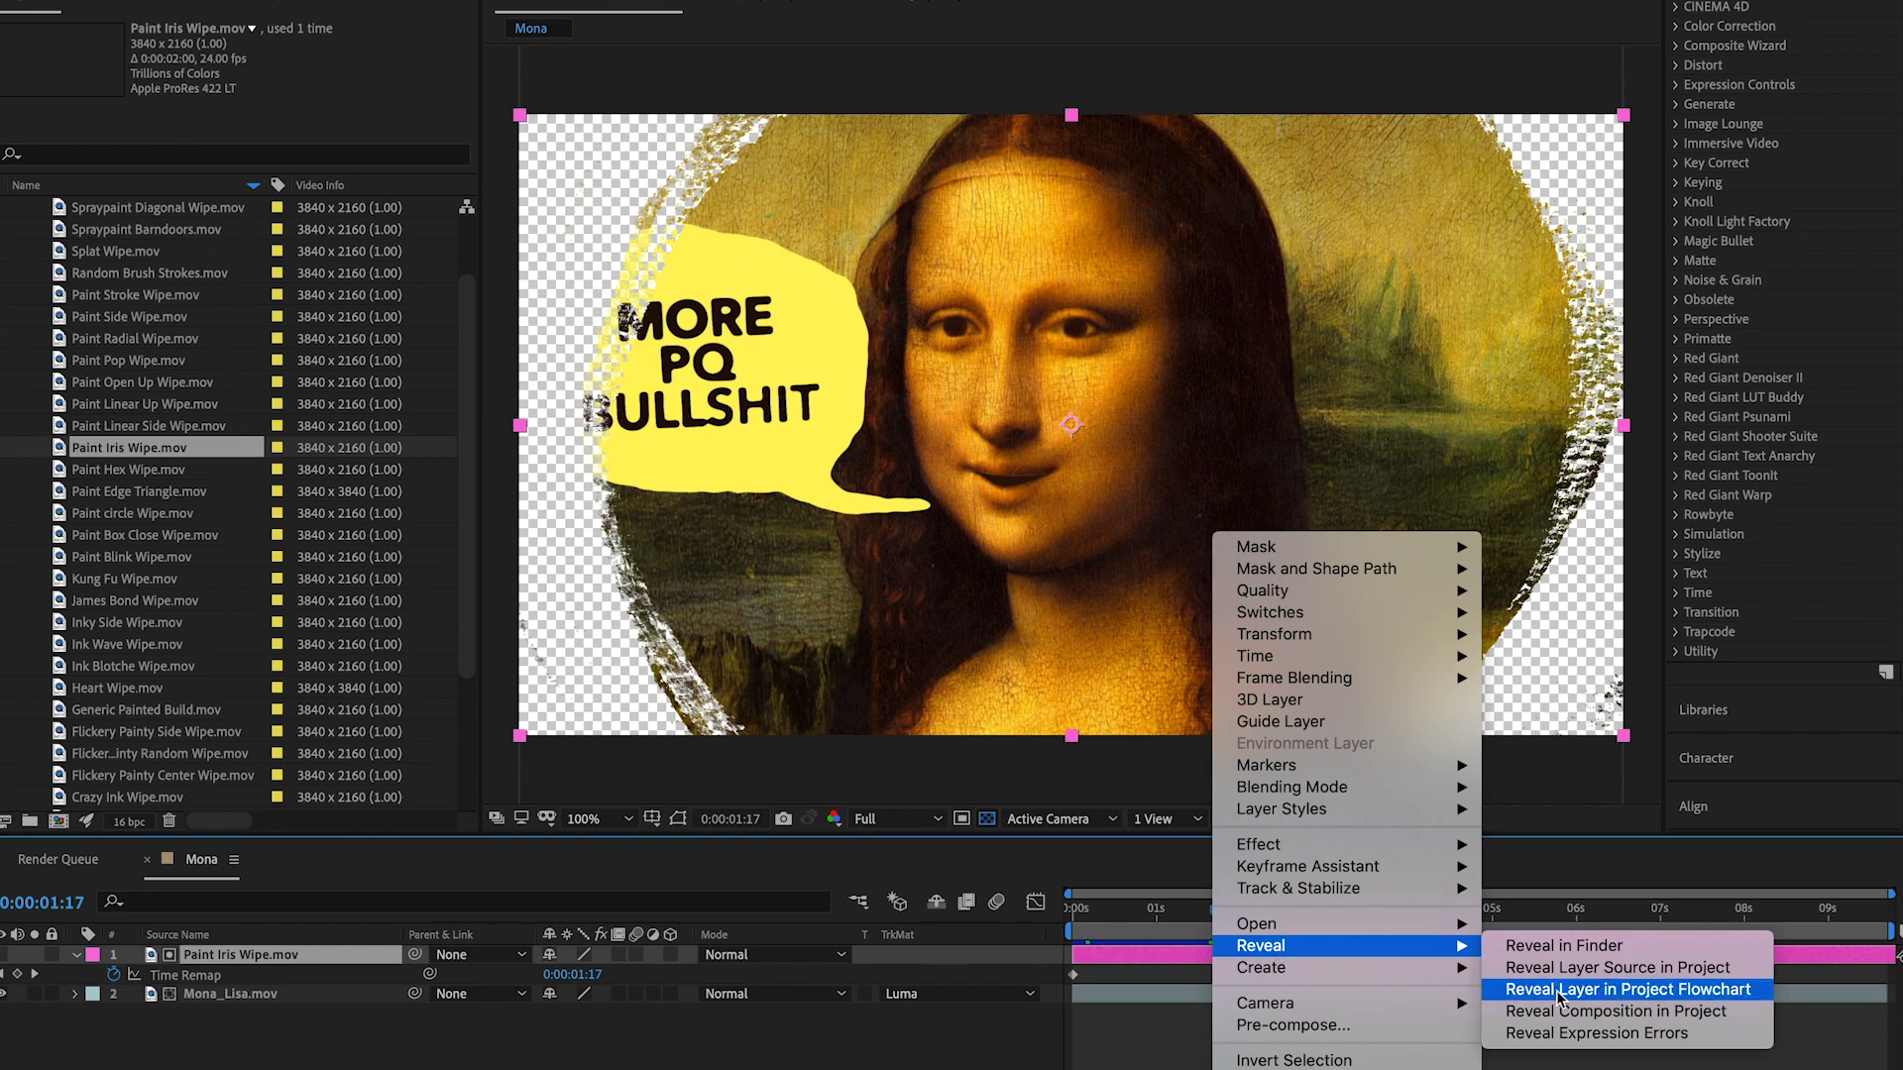
pyautogui.click(1588, 969)
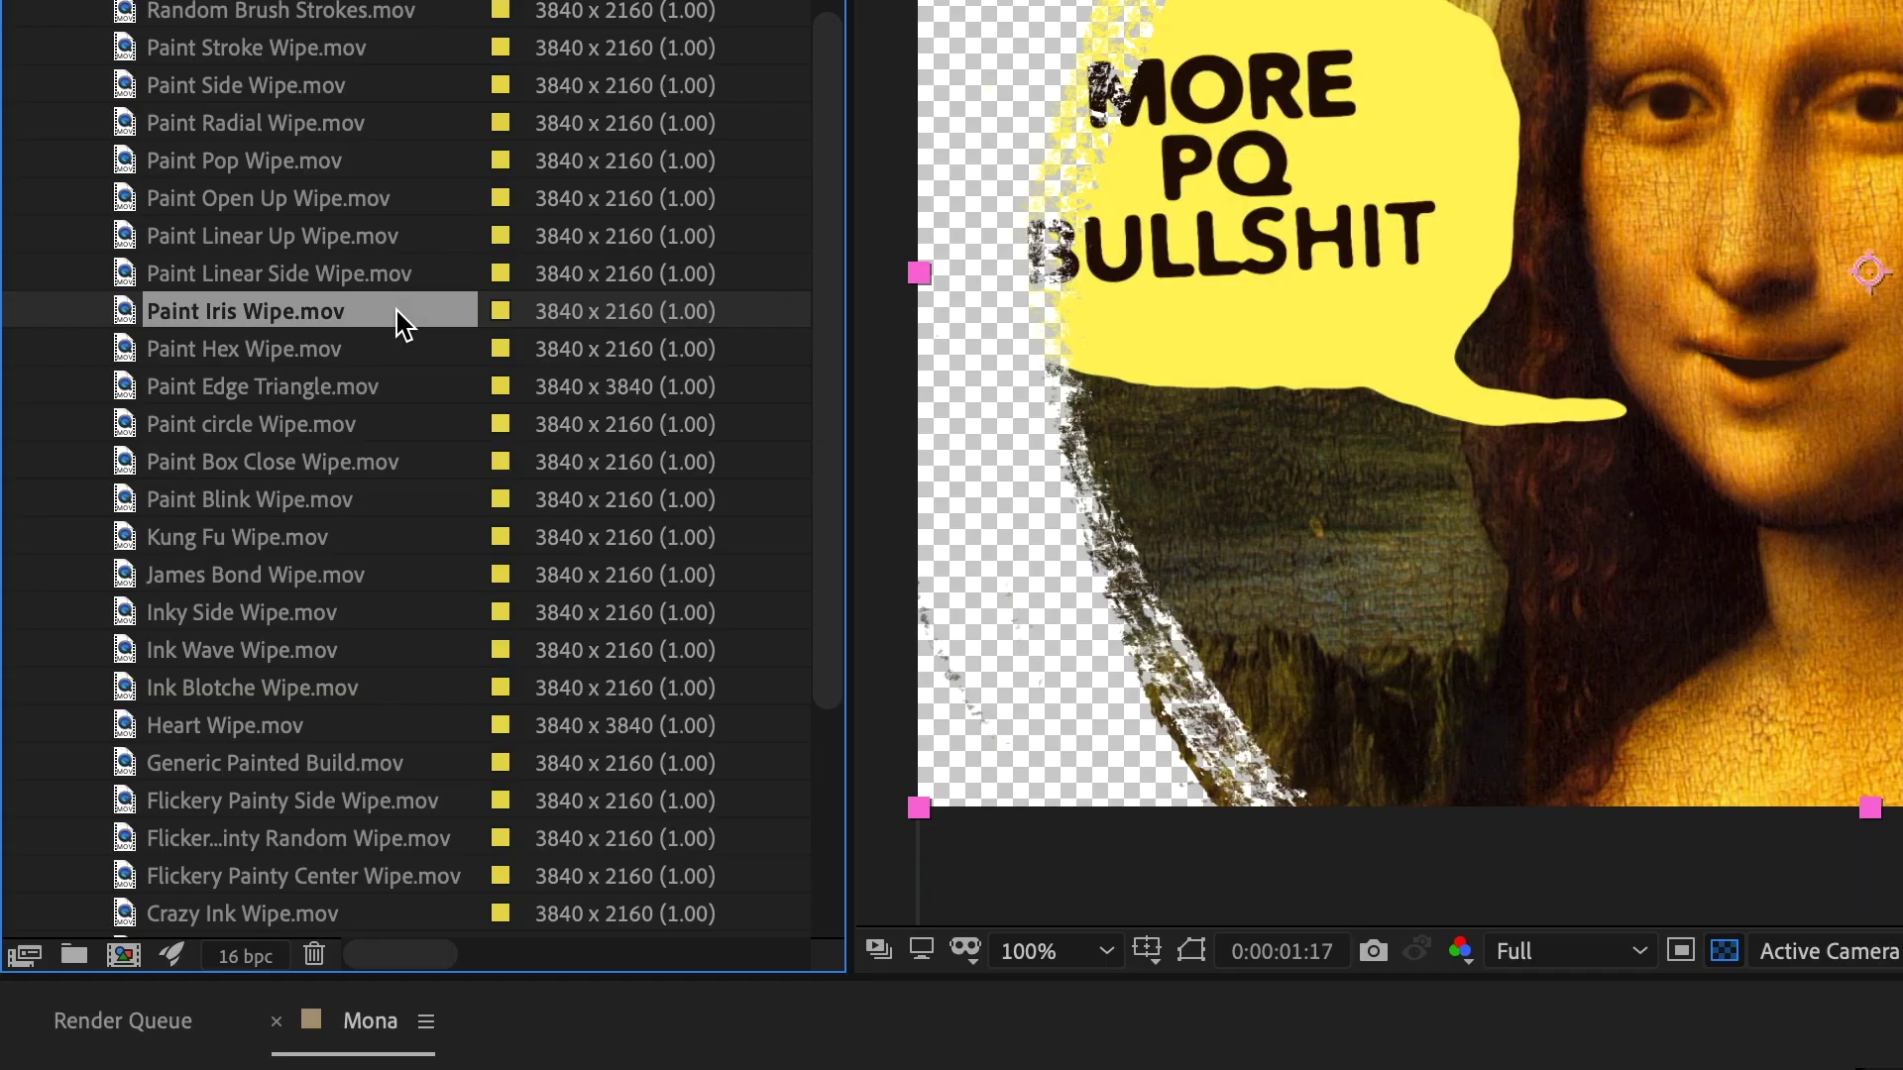
pyautogui.rightClick(228, 449)
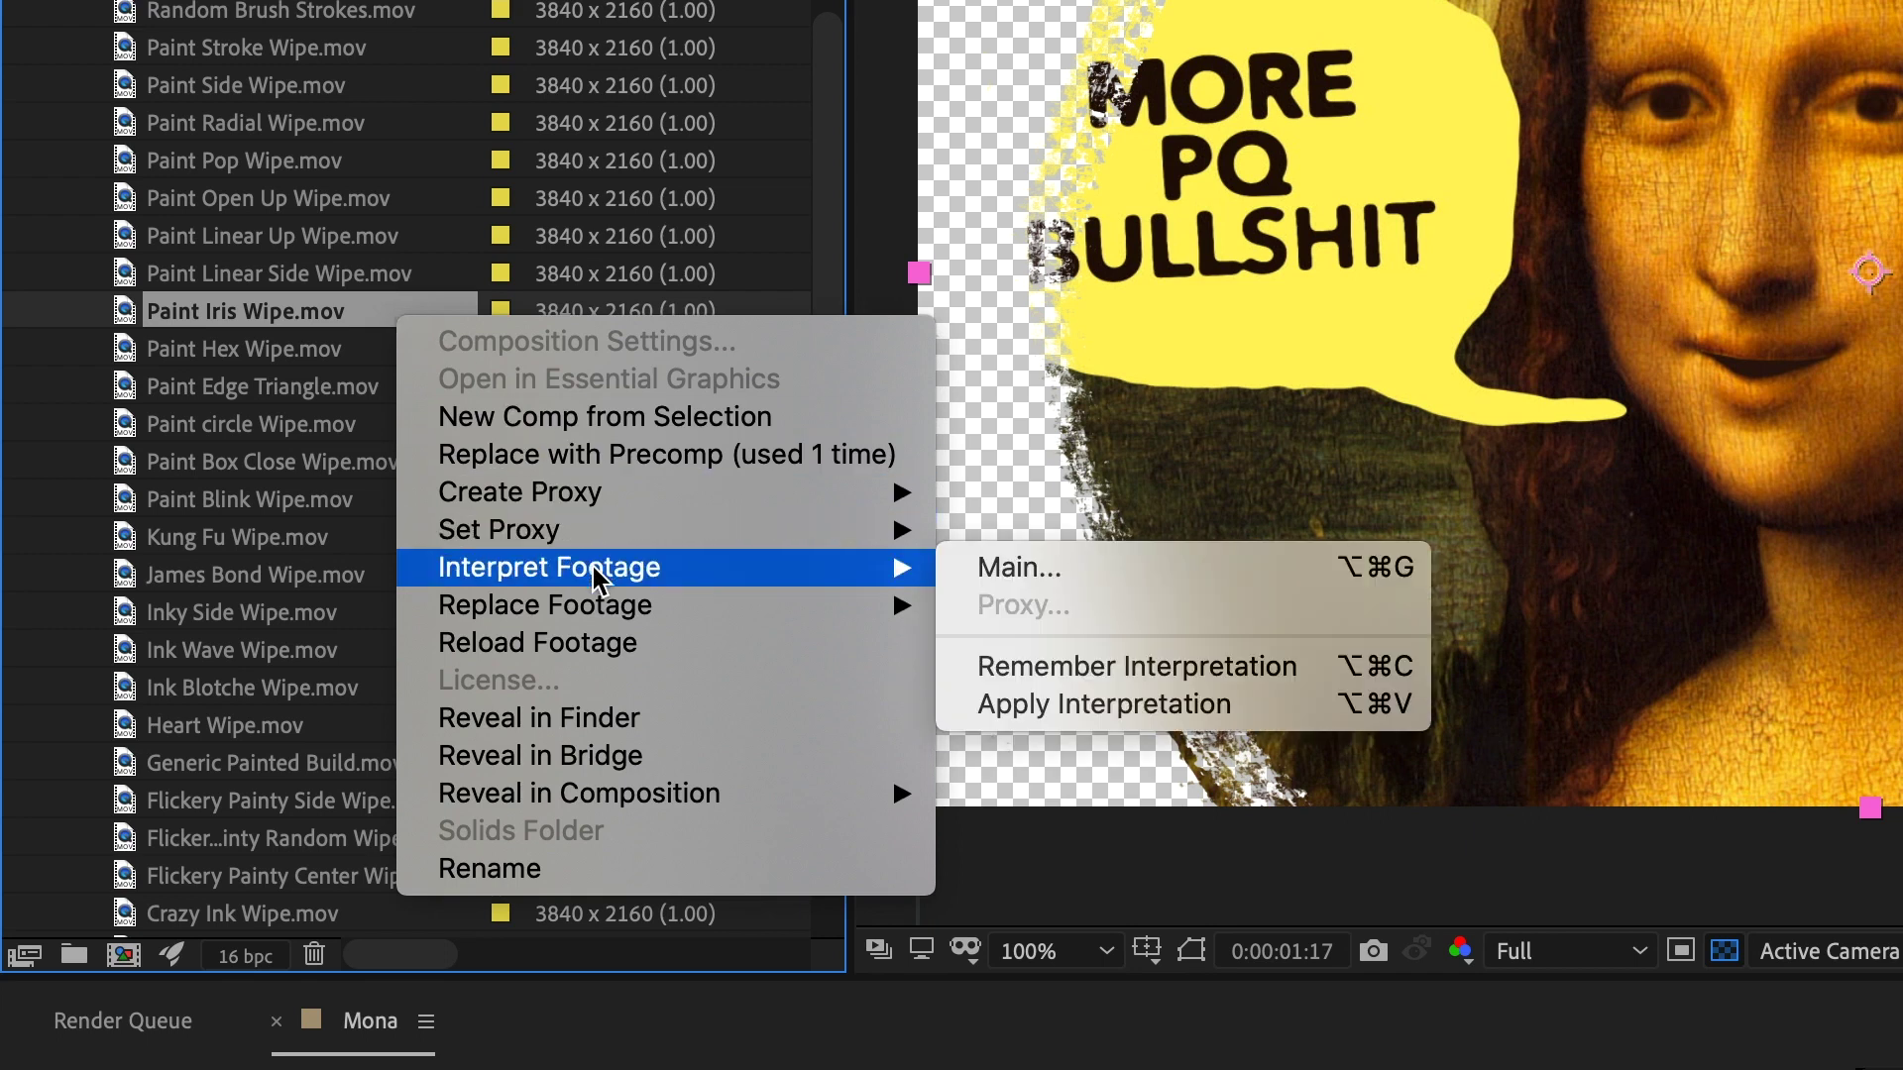
pyautogui.moveTo(838, 585)
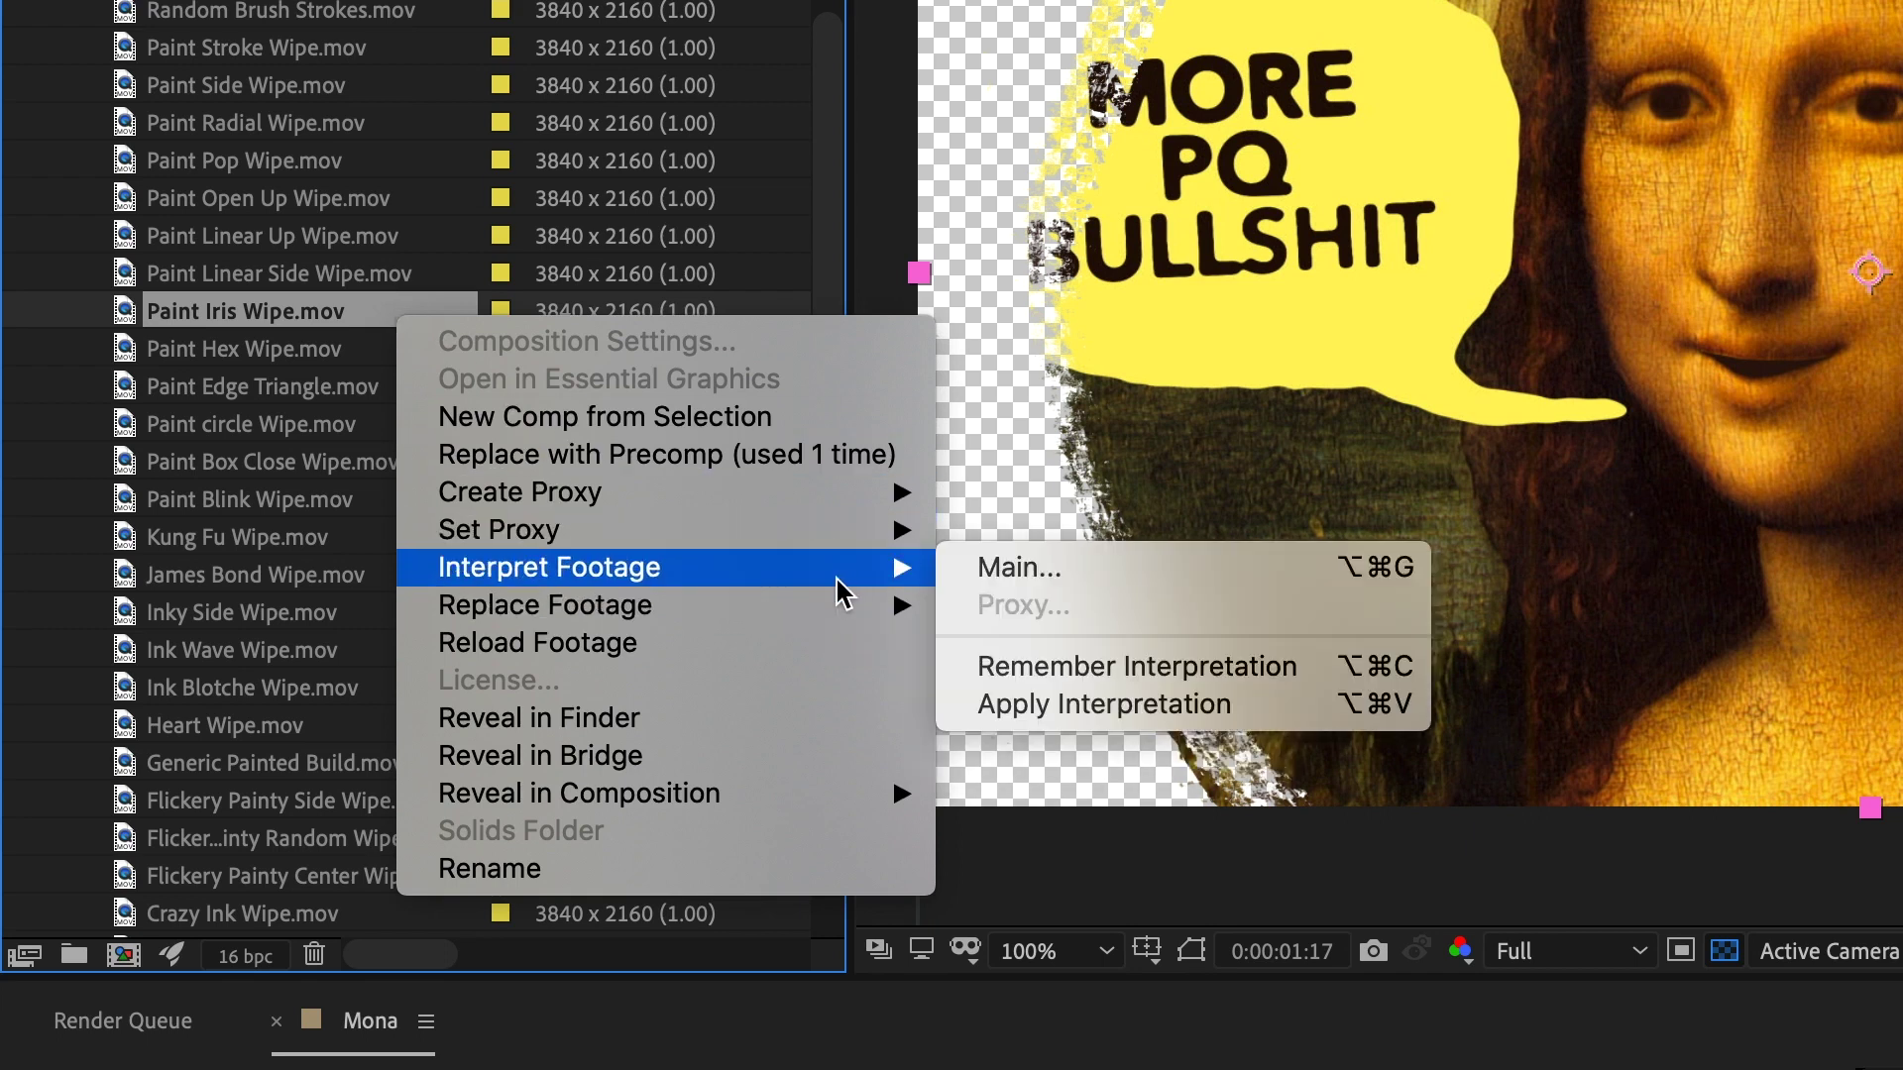
pyautogui.click(1055, 579)
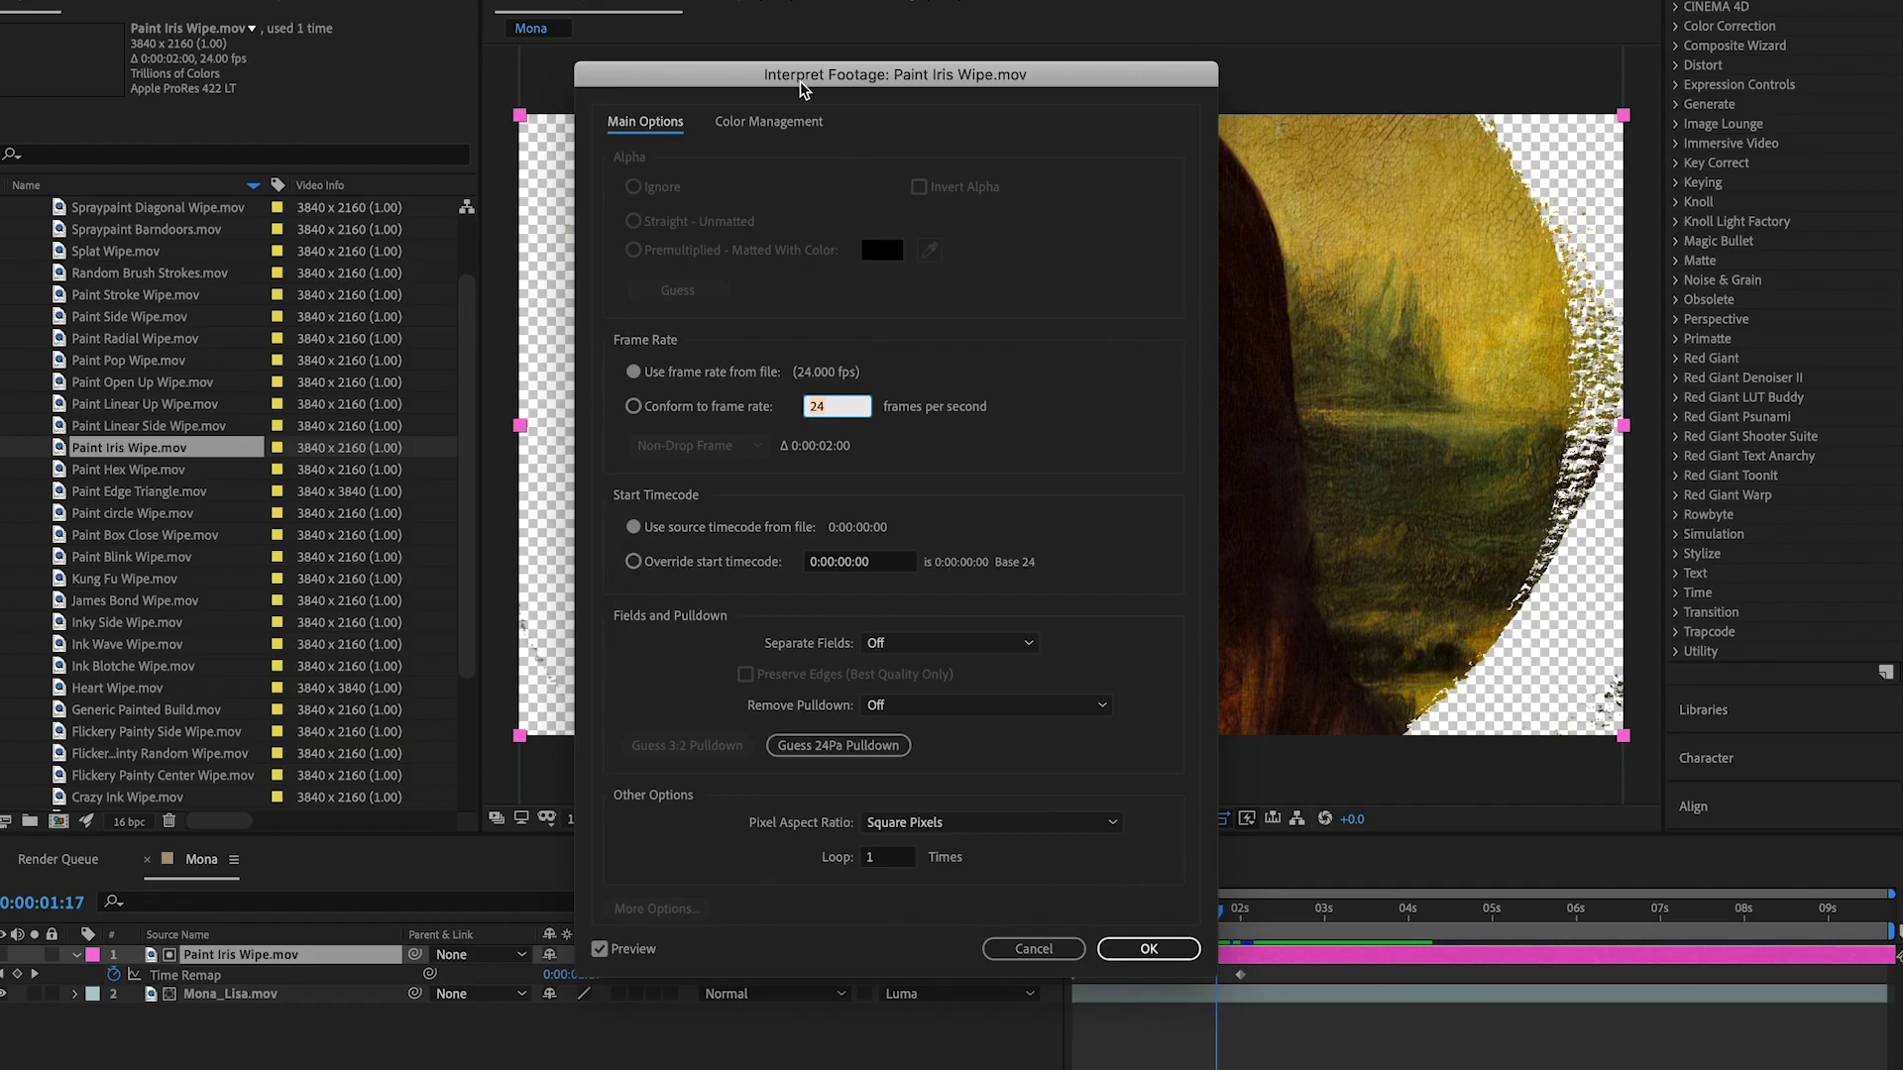
pyautogui.moveTo(806, 79)
pyautogui.mouseDown()
pyautogui.moveTo(1158, 77)
pyautogui.moveTo(1374, 42)
pyautogui.mouseUp()
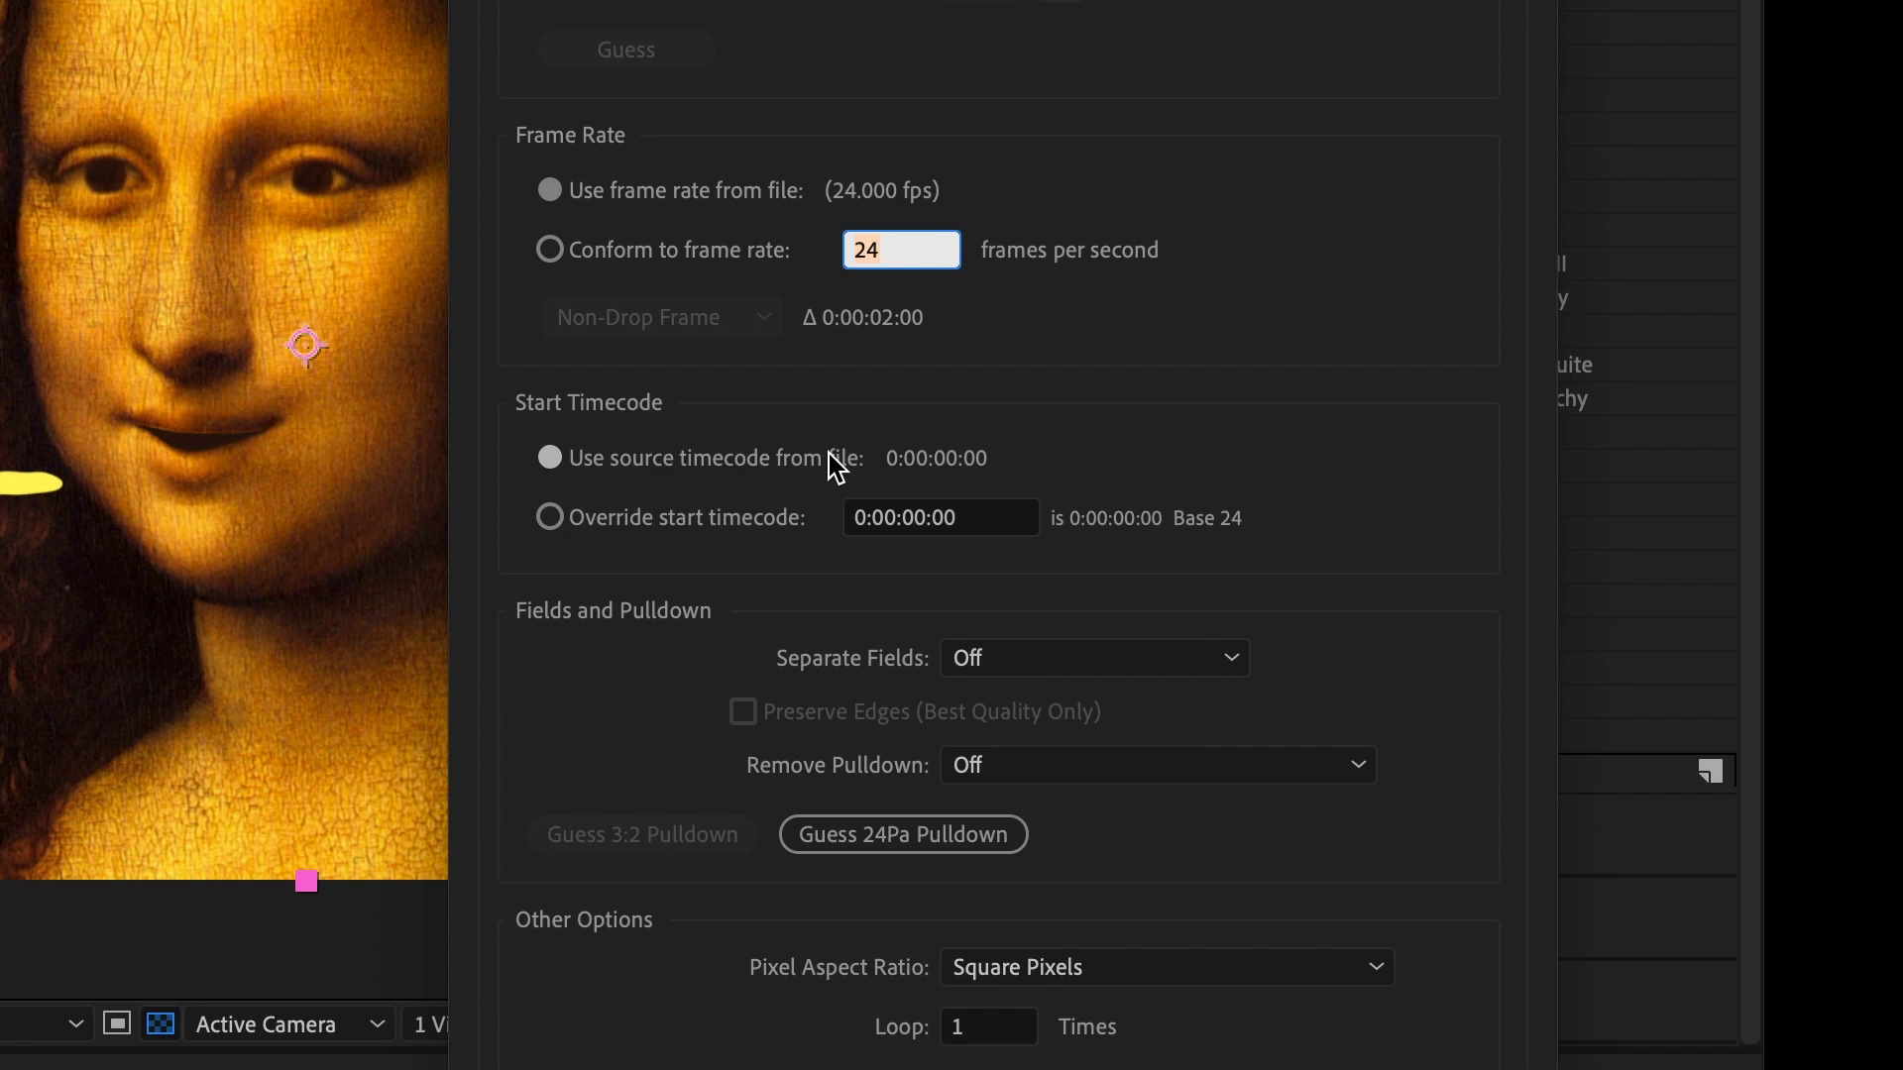
pyautogui.write('8')
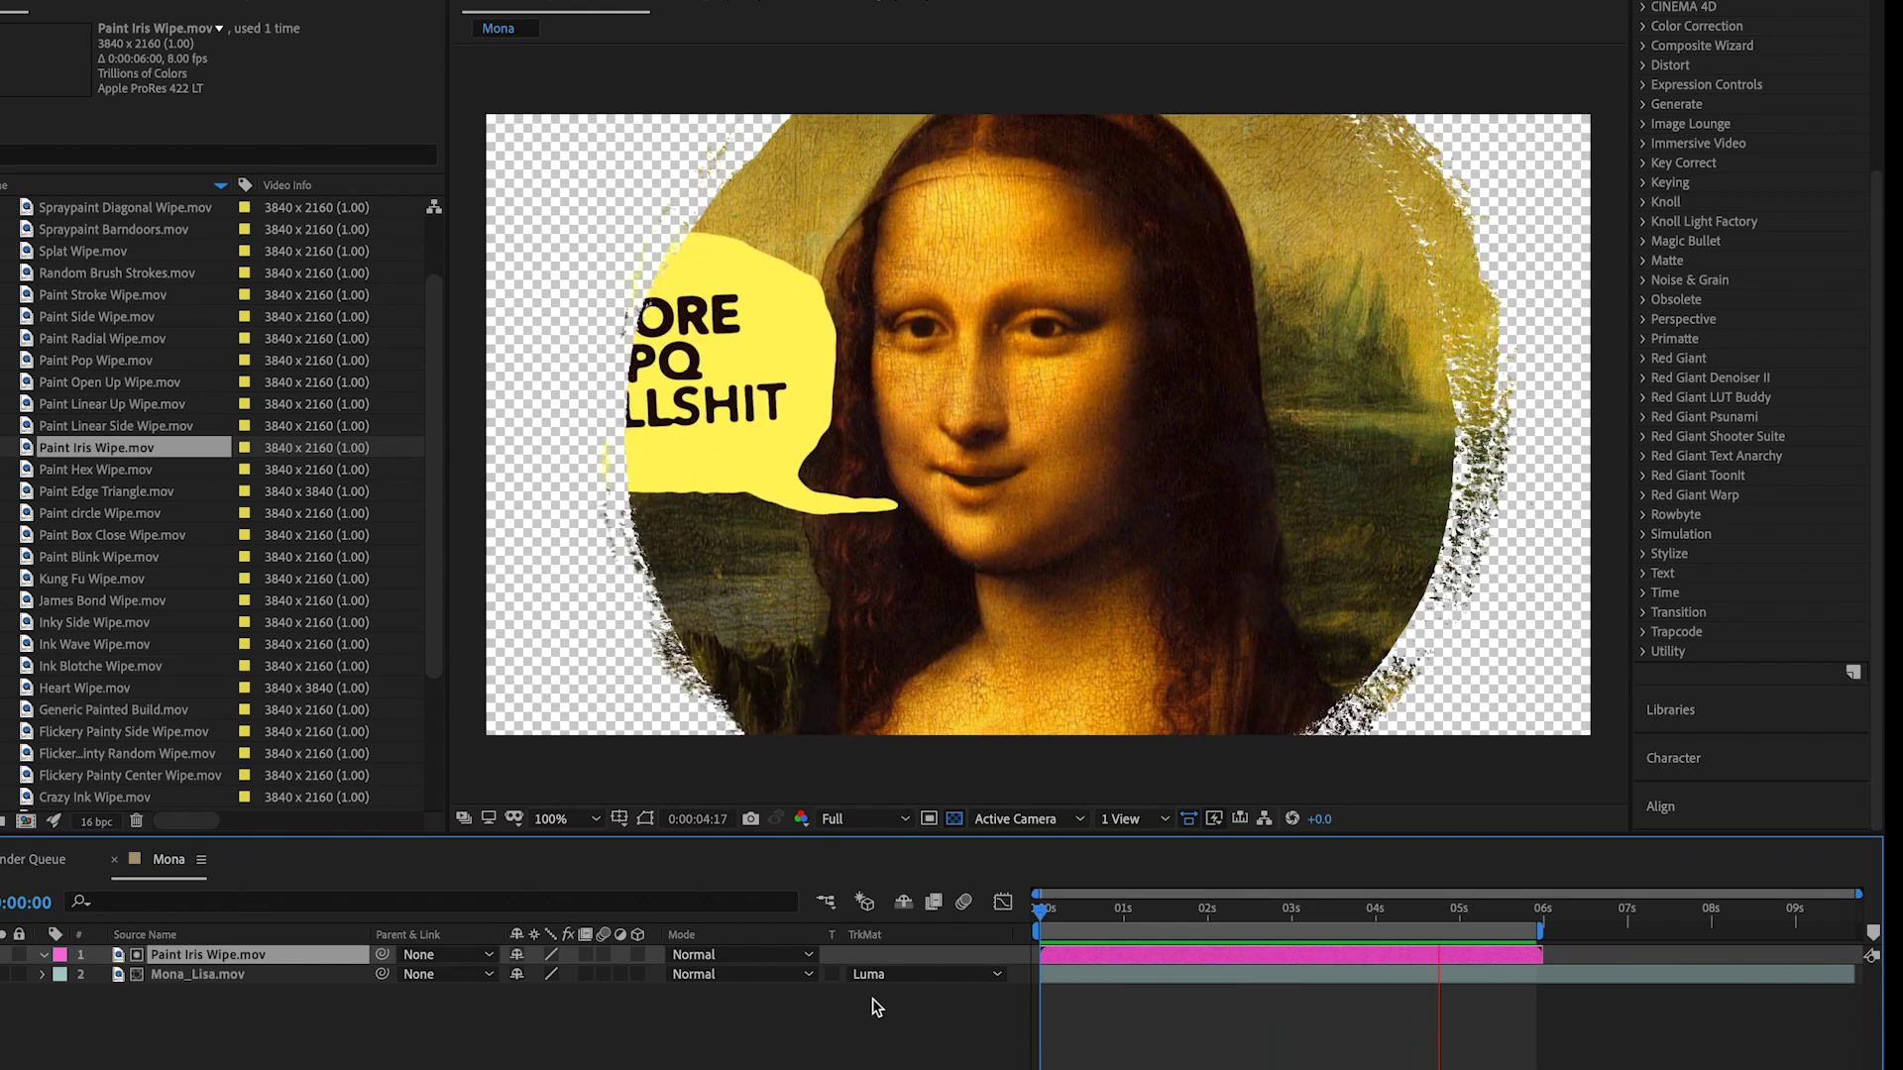
# Step: Reconform Paint Iris Wipe.mov to 12 fps in Interpret Footage, shortening the reveal to four seconds
pyautogui.click(99, 452)
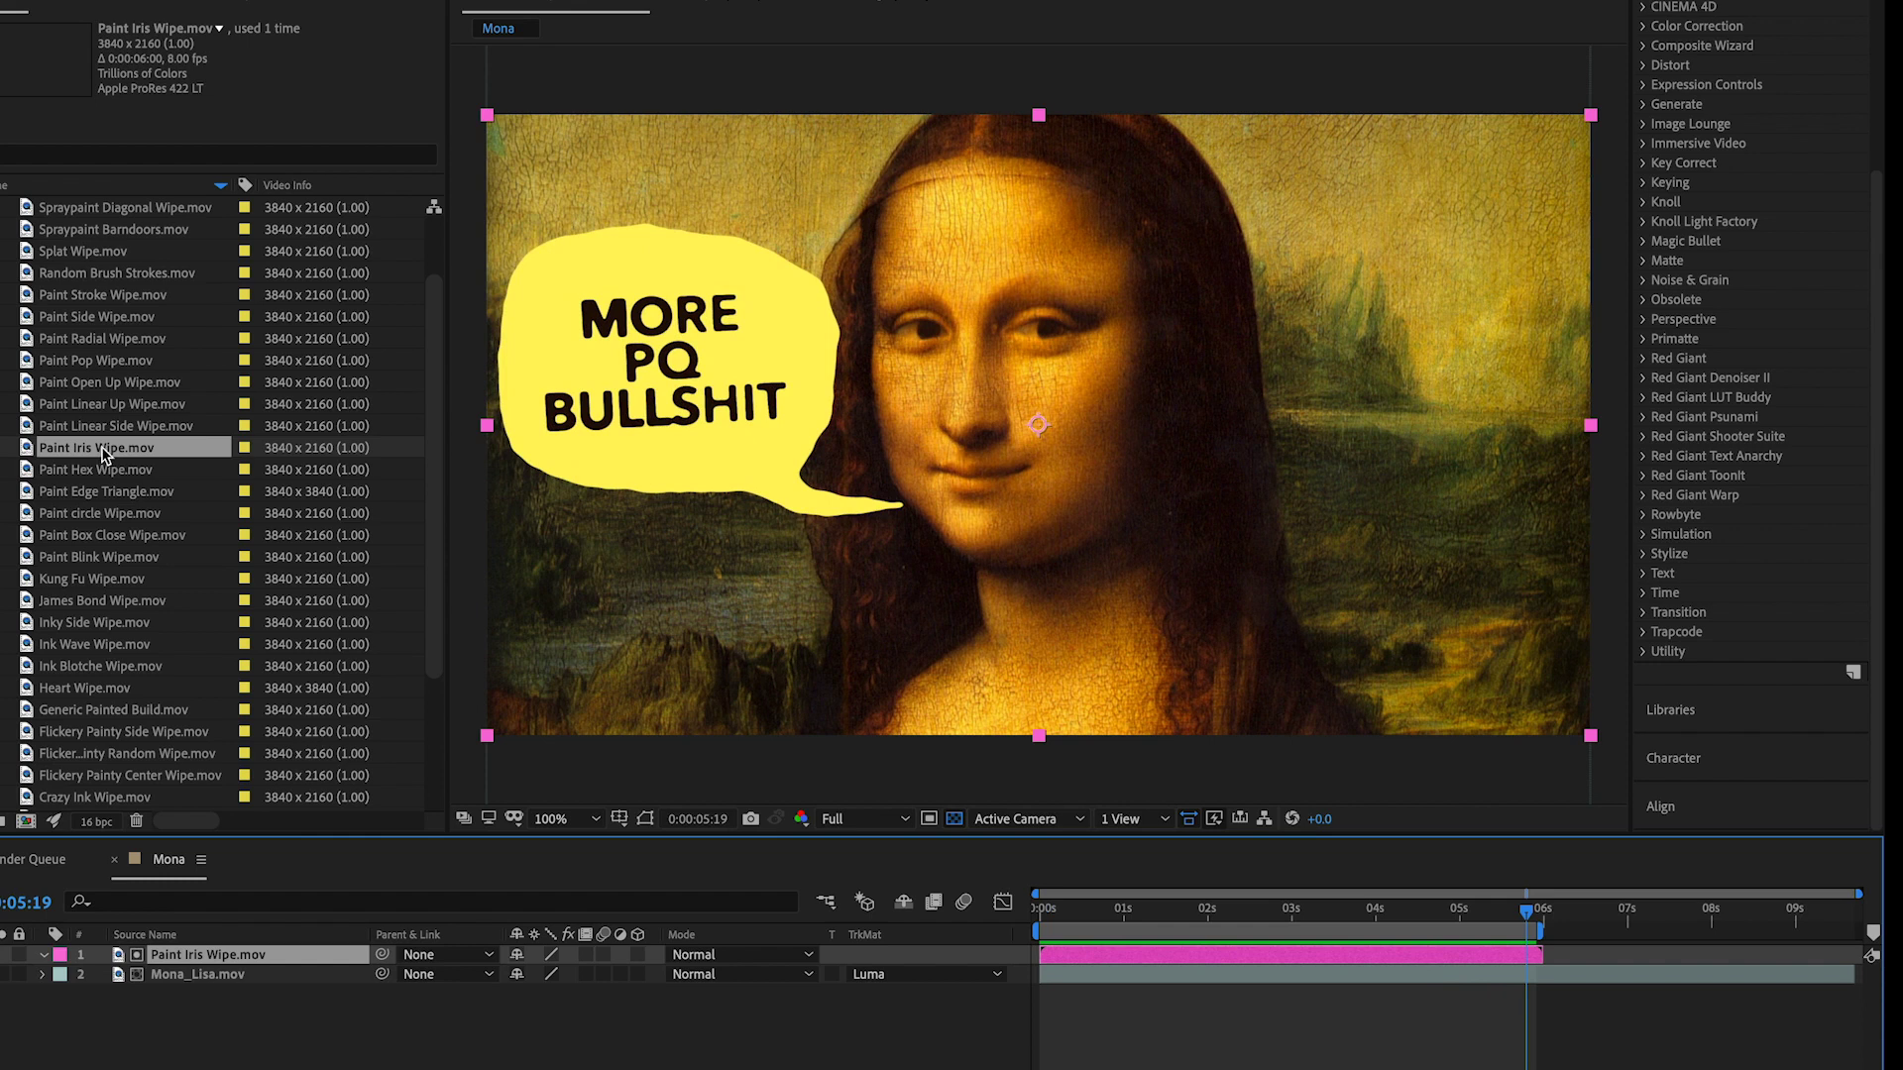
pyautogui.rightClick(103, 453)
pyautogui.moveTo(297, 596)
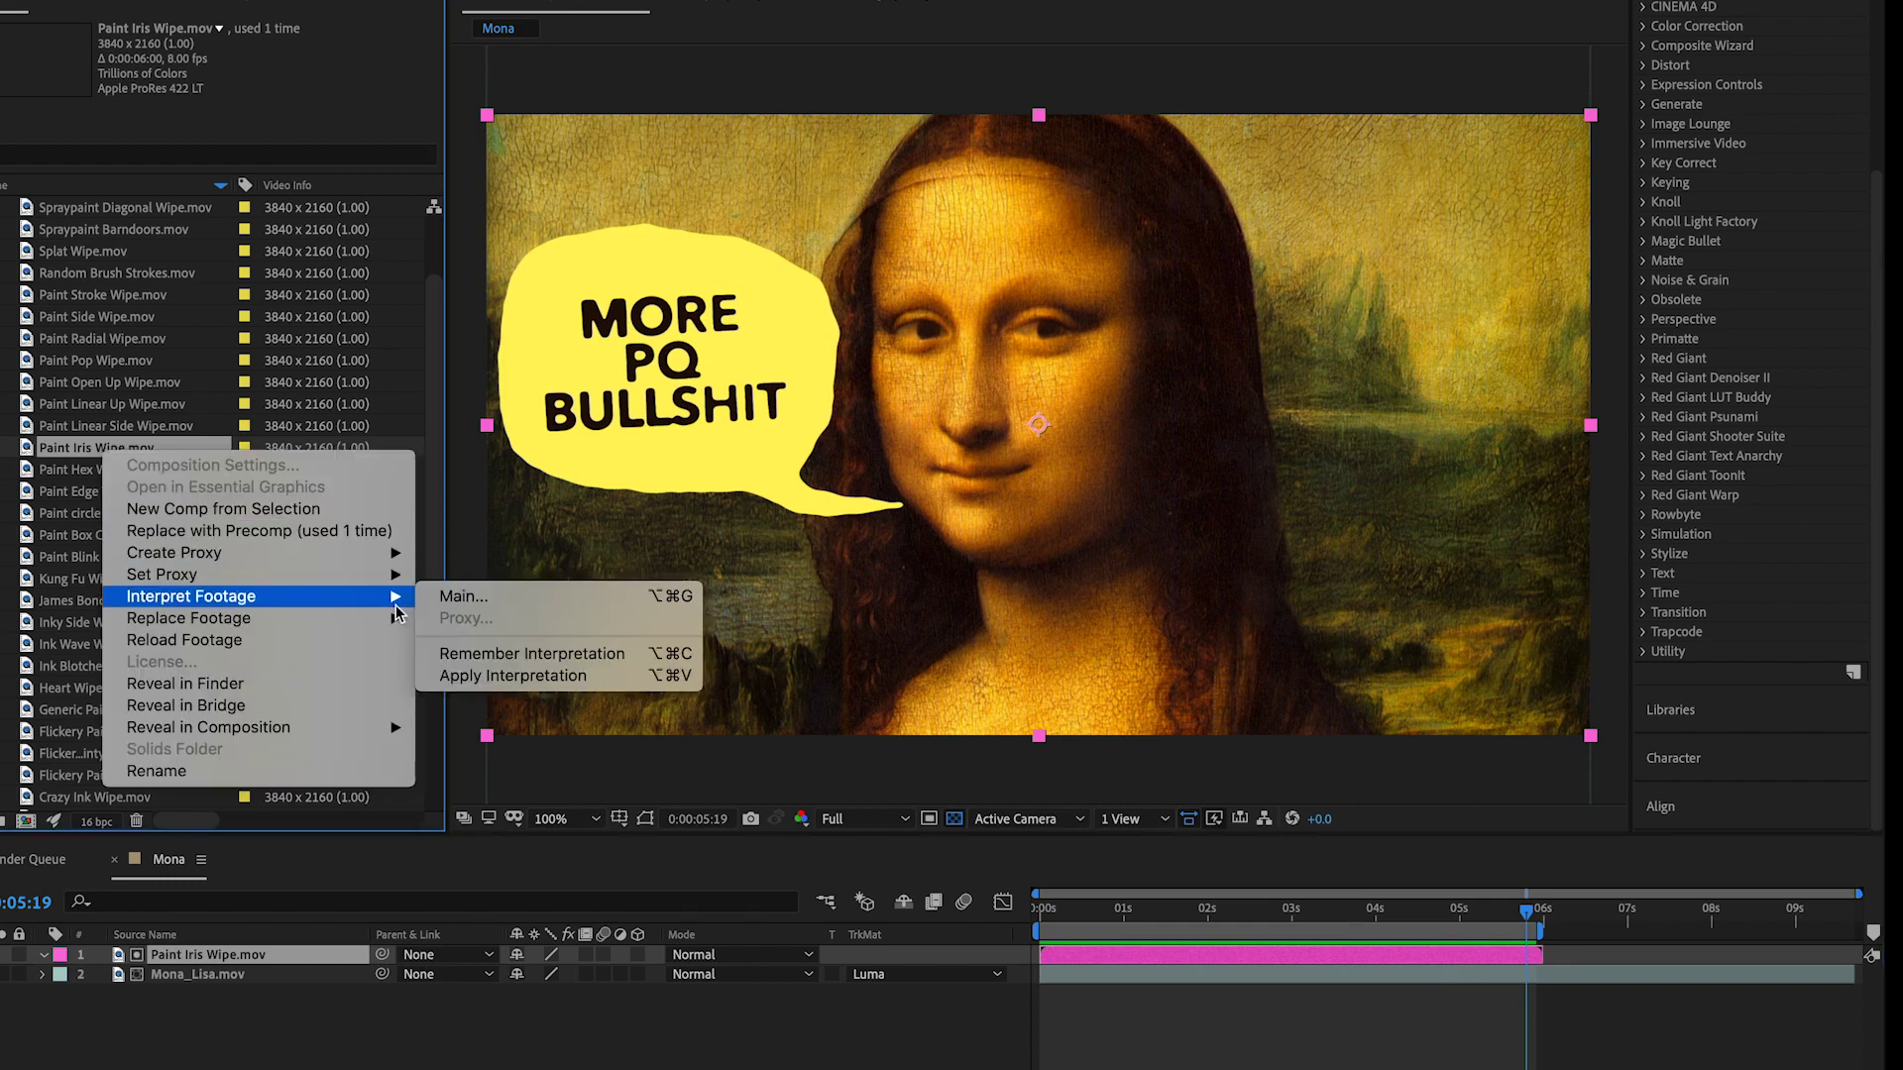
pyautogui.click(474, 605)
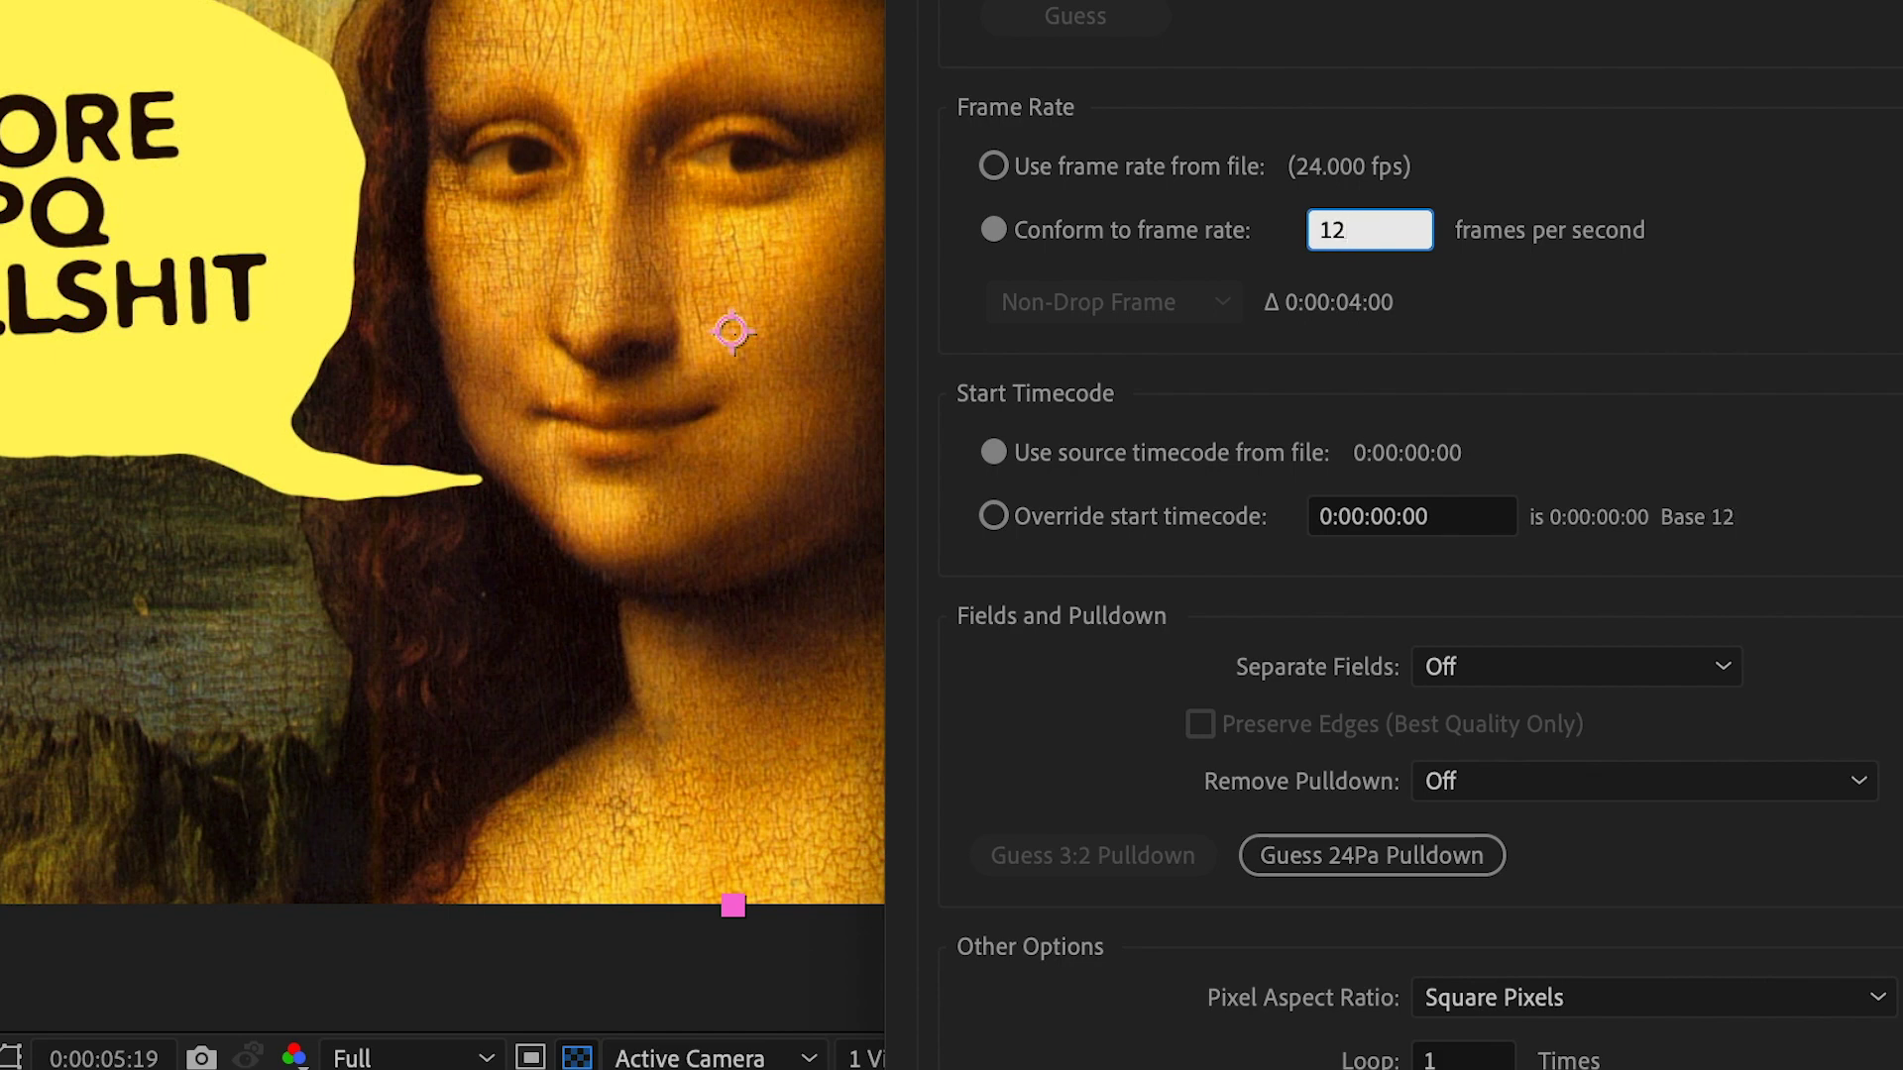
pyautogui.press('Return')
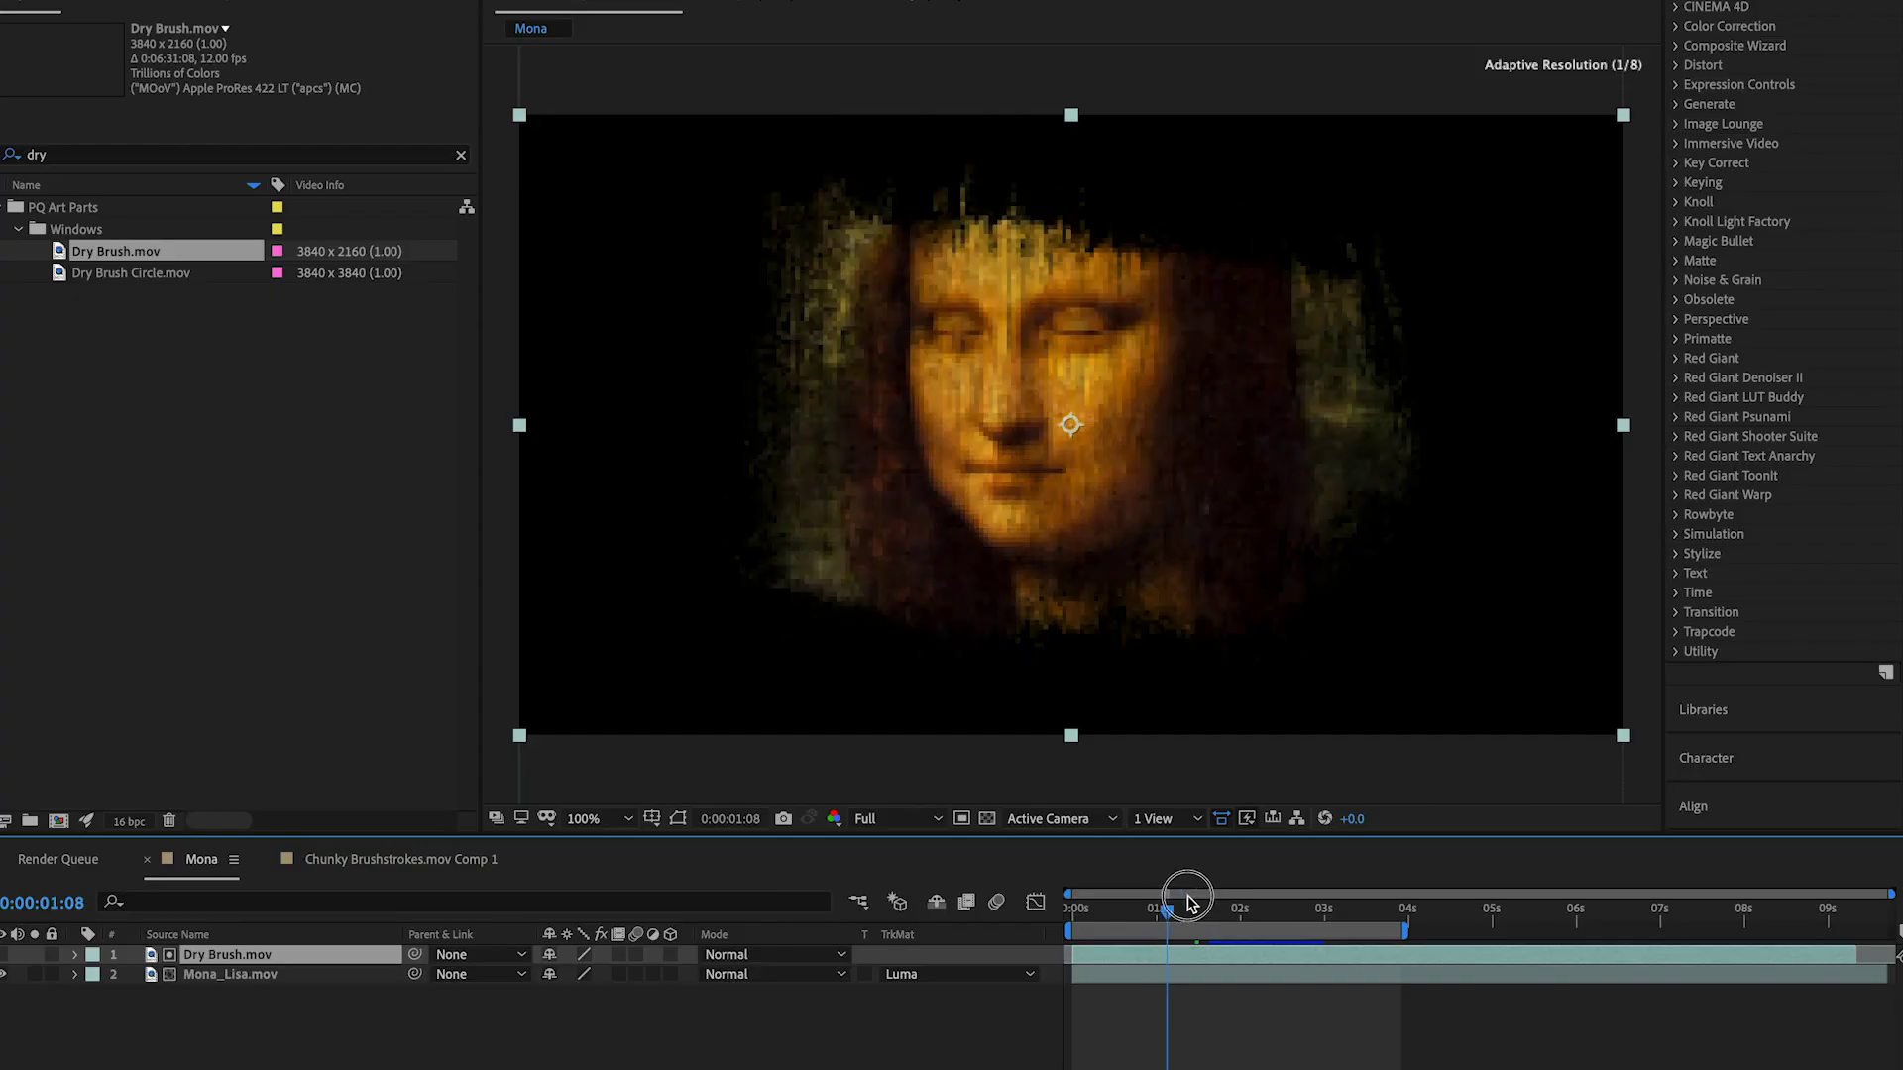
# Step: Scrub back and forth through the faint Dry Brush matte reveal of the Mona Lisa
pyautogui.moveTo(1190, 897); pyautogui.dragTo(1201, 897)
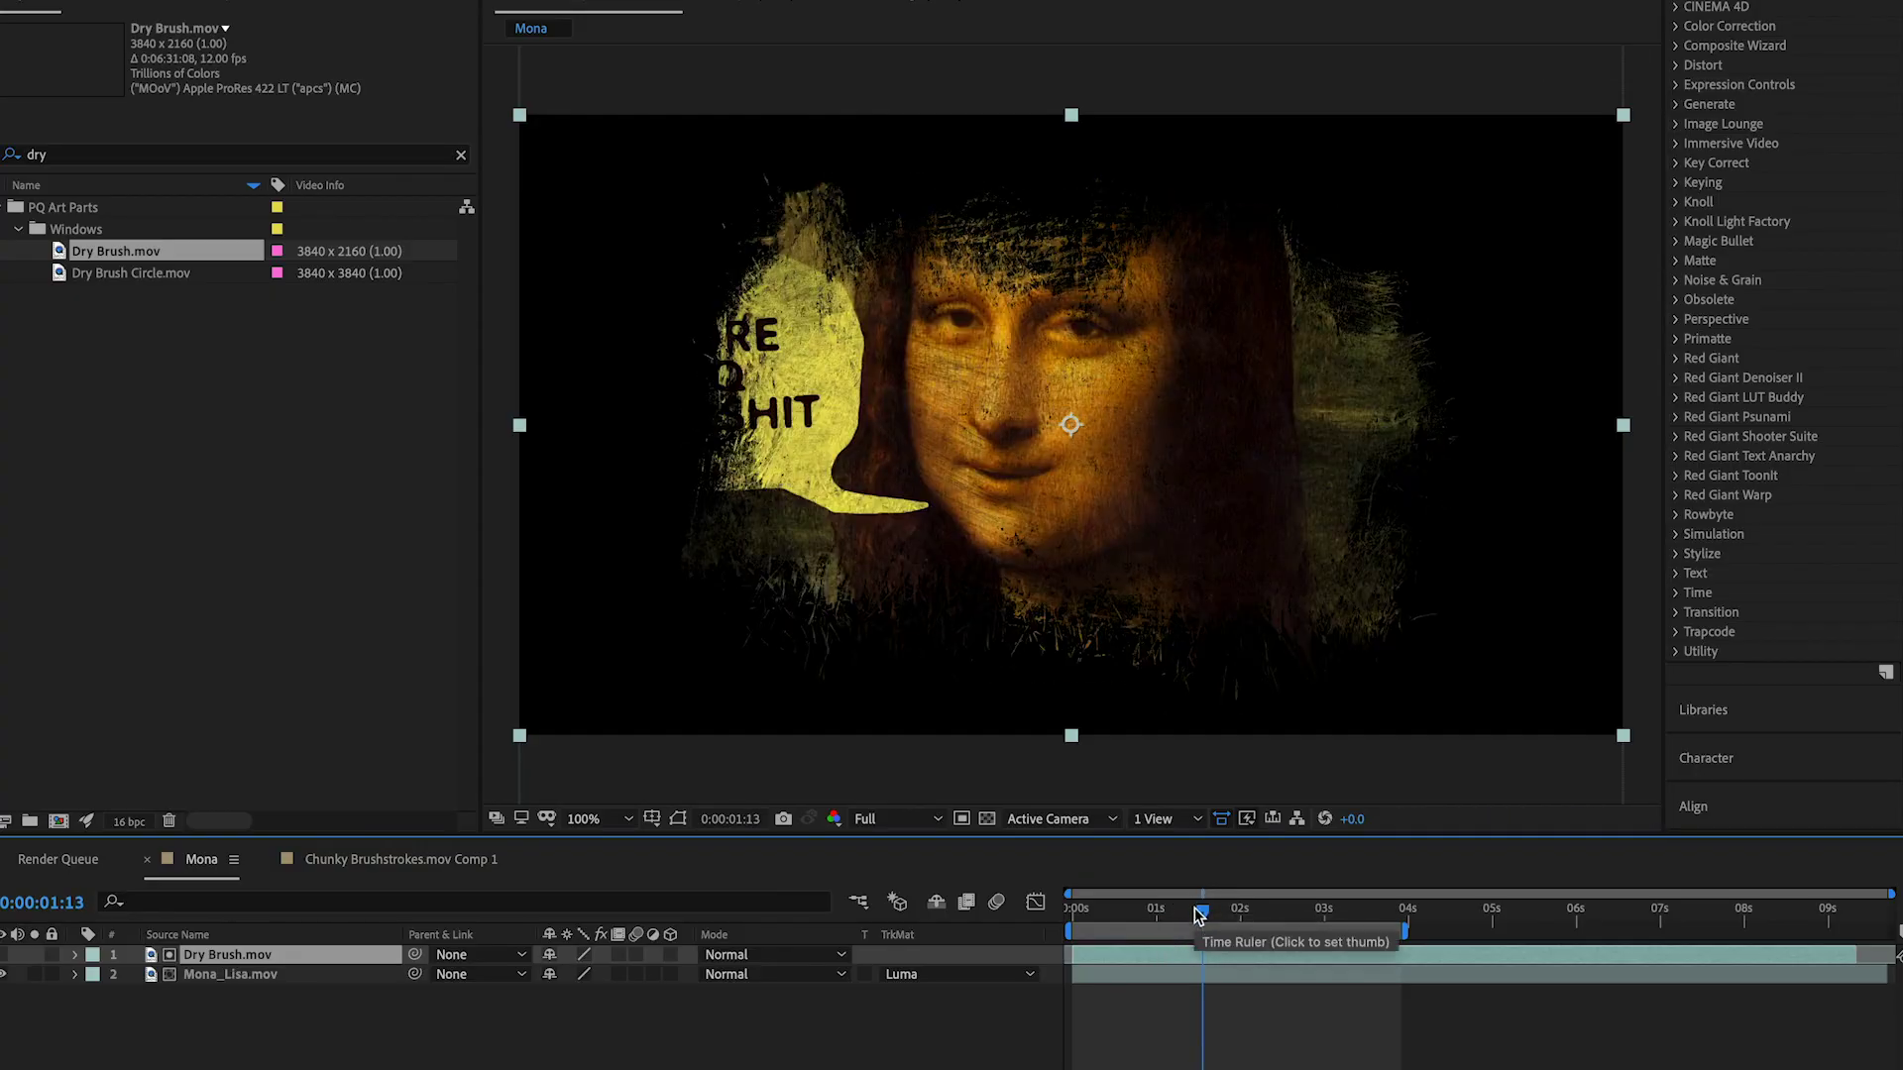
pyautogui.moveTo(1200, 912); pyautogui.dragTo(1179, 914)
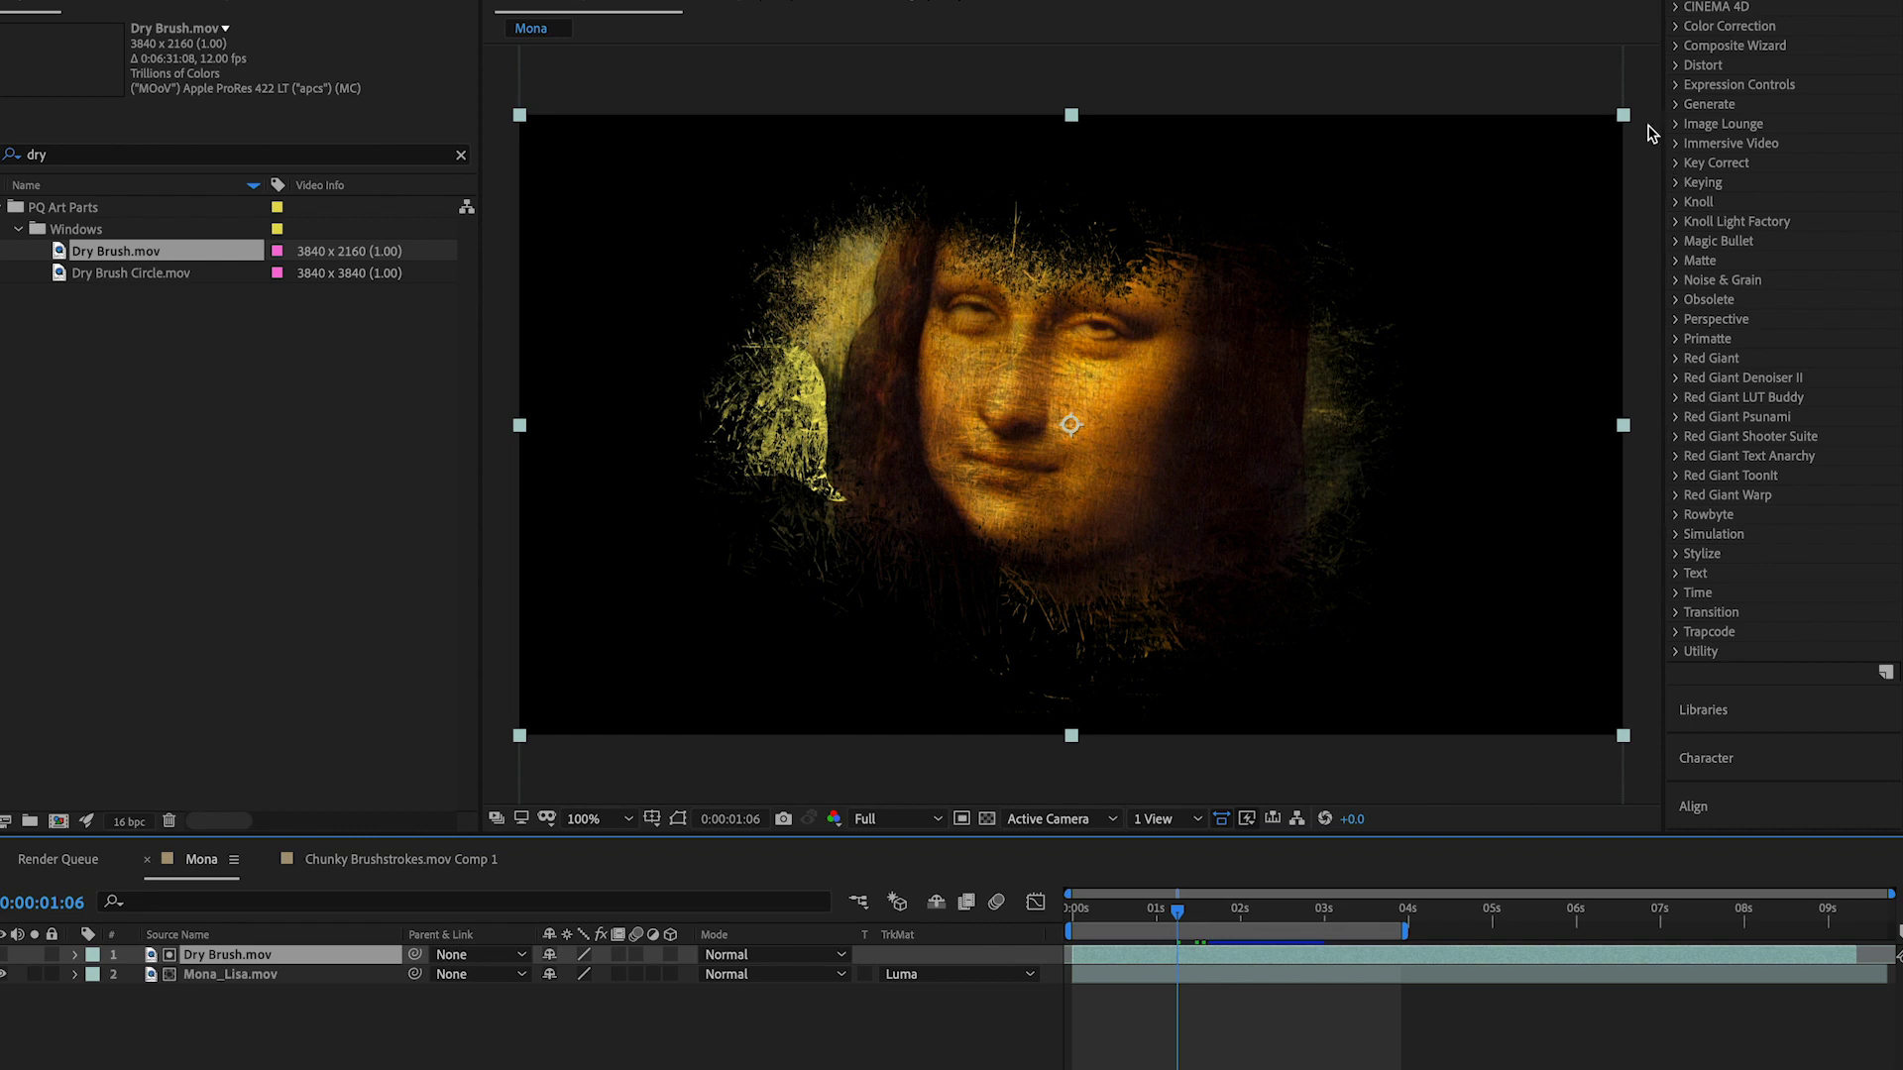
pyautogui.scroll(5, 1747, 85)
pyautogui.click(1725, 126)
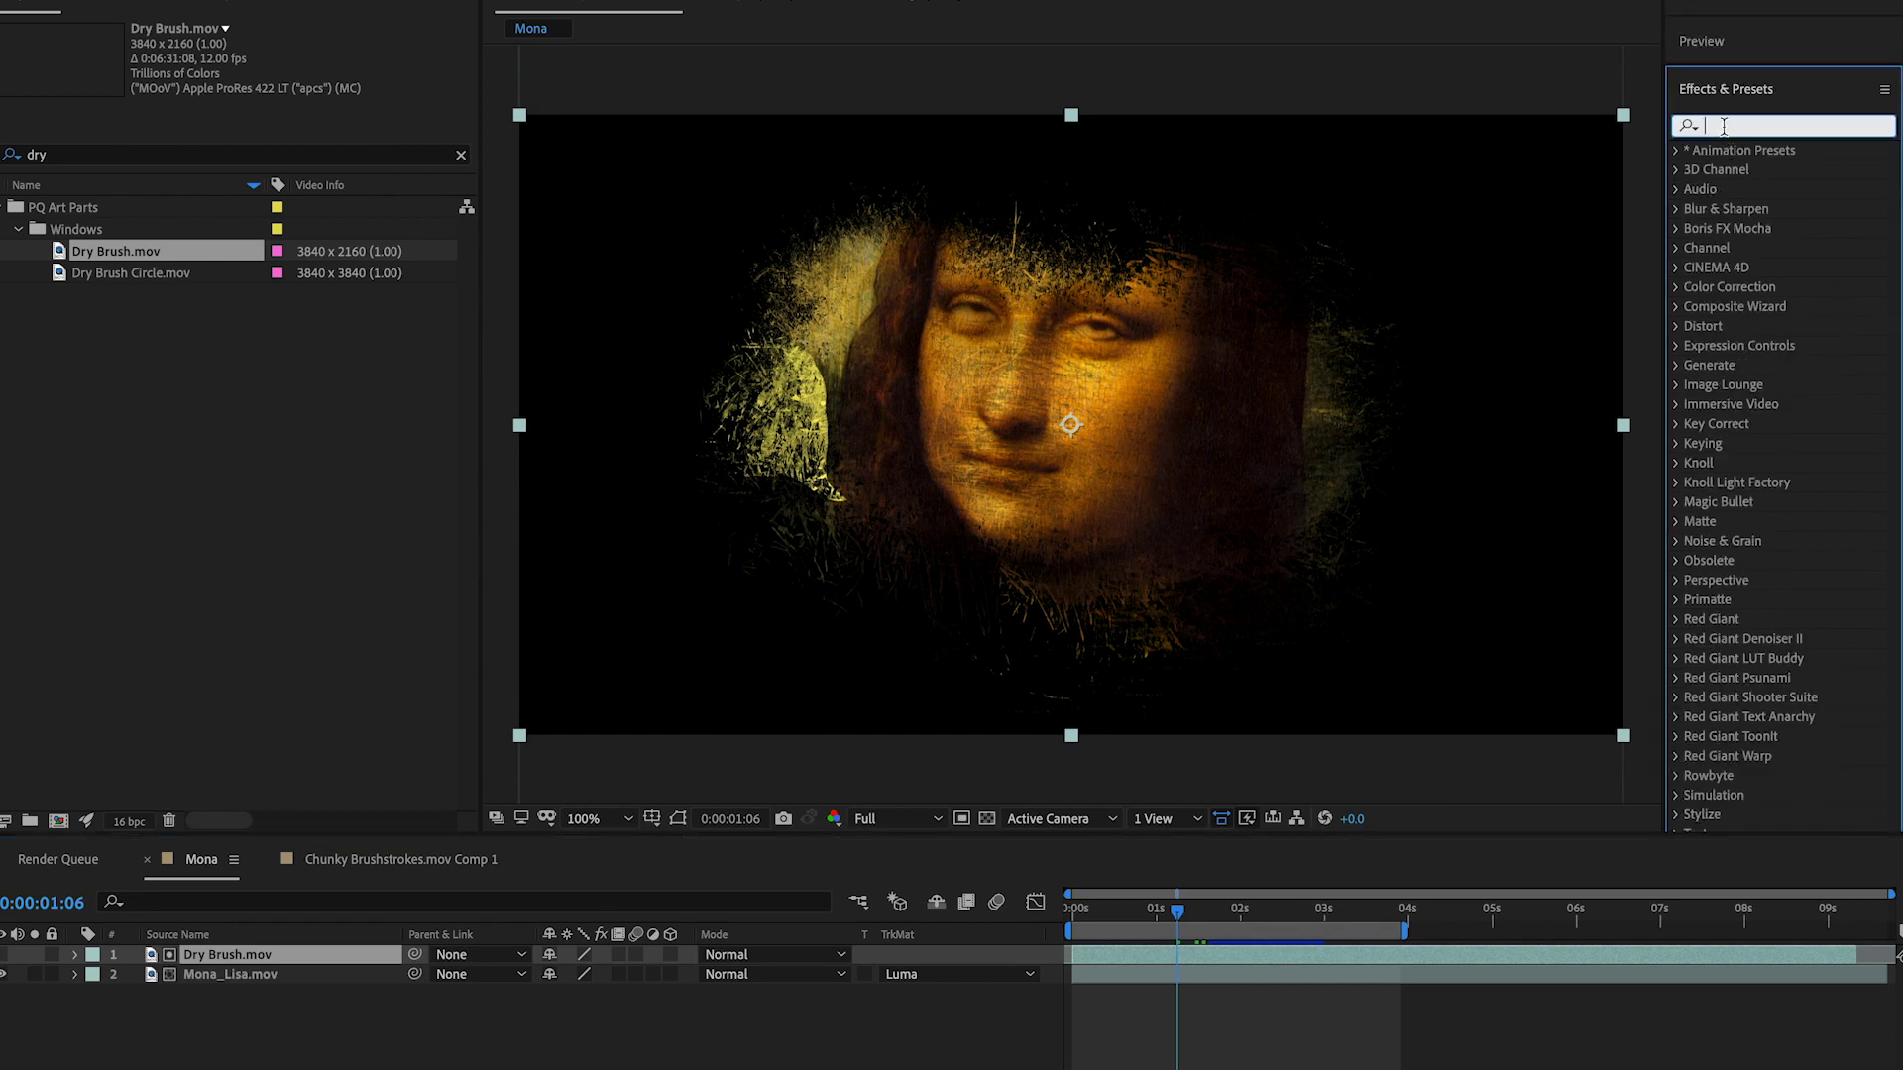
# Step: Apply Curves ('curv') to Dry Brush.mov and test pushing the top point to maximum brightness
pyautogui.write('cur')
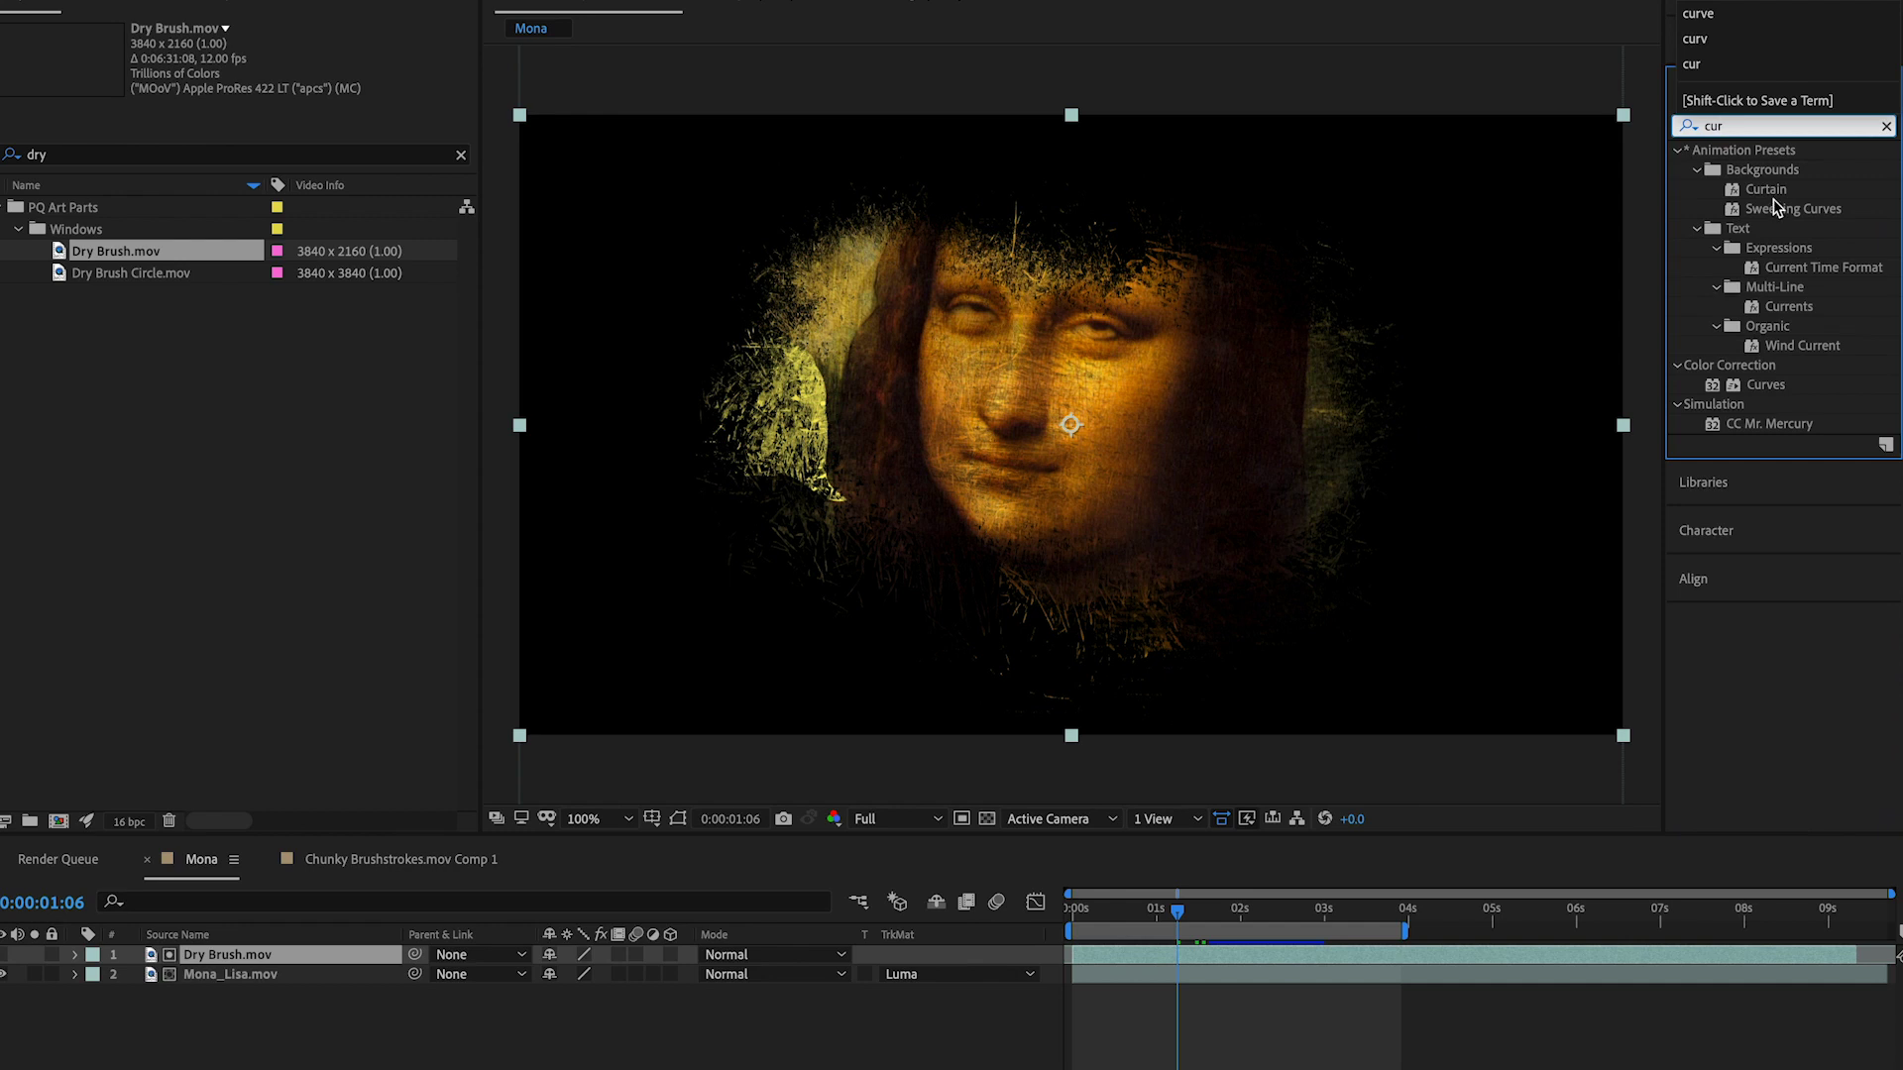
pyautogui.write('v')
pyautogui.doubleClick(1766, 229)
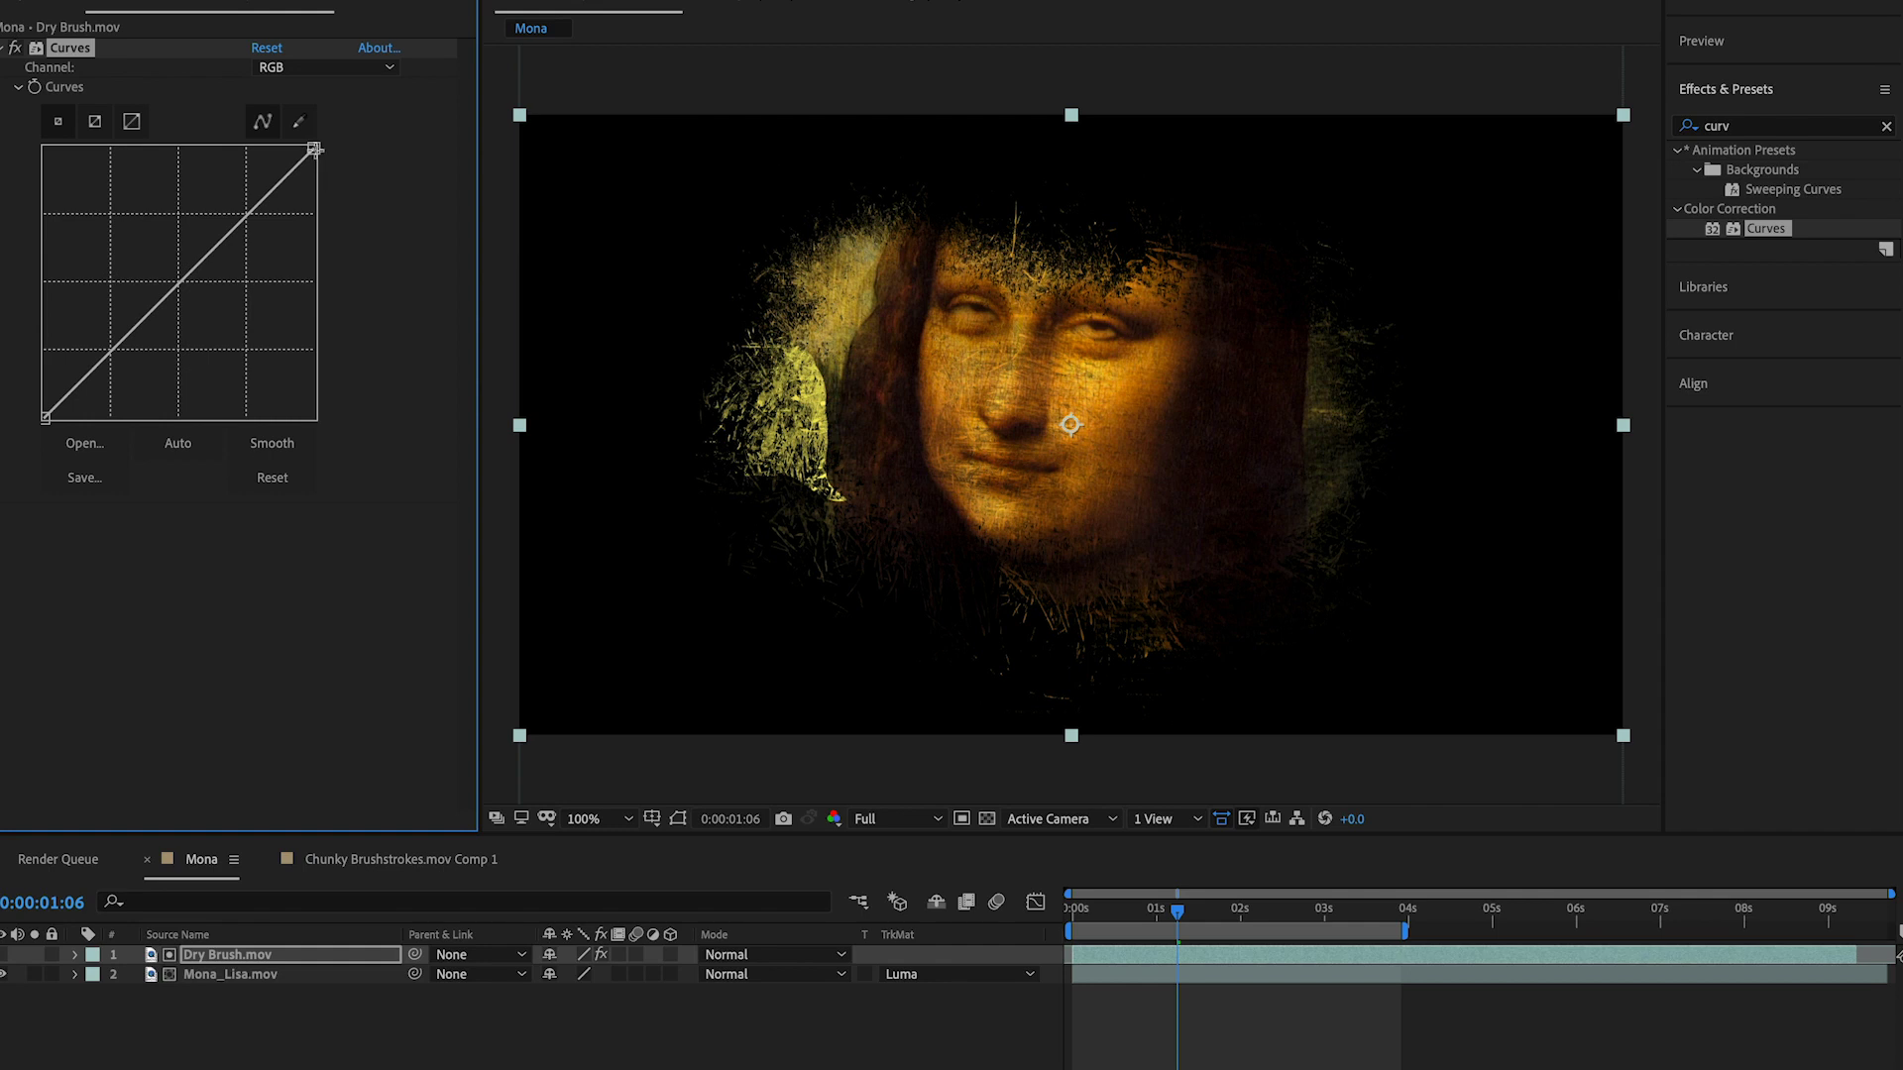
pyautogui.moveTo(315, 149); pyautogui.dragTo(152, 146)
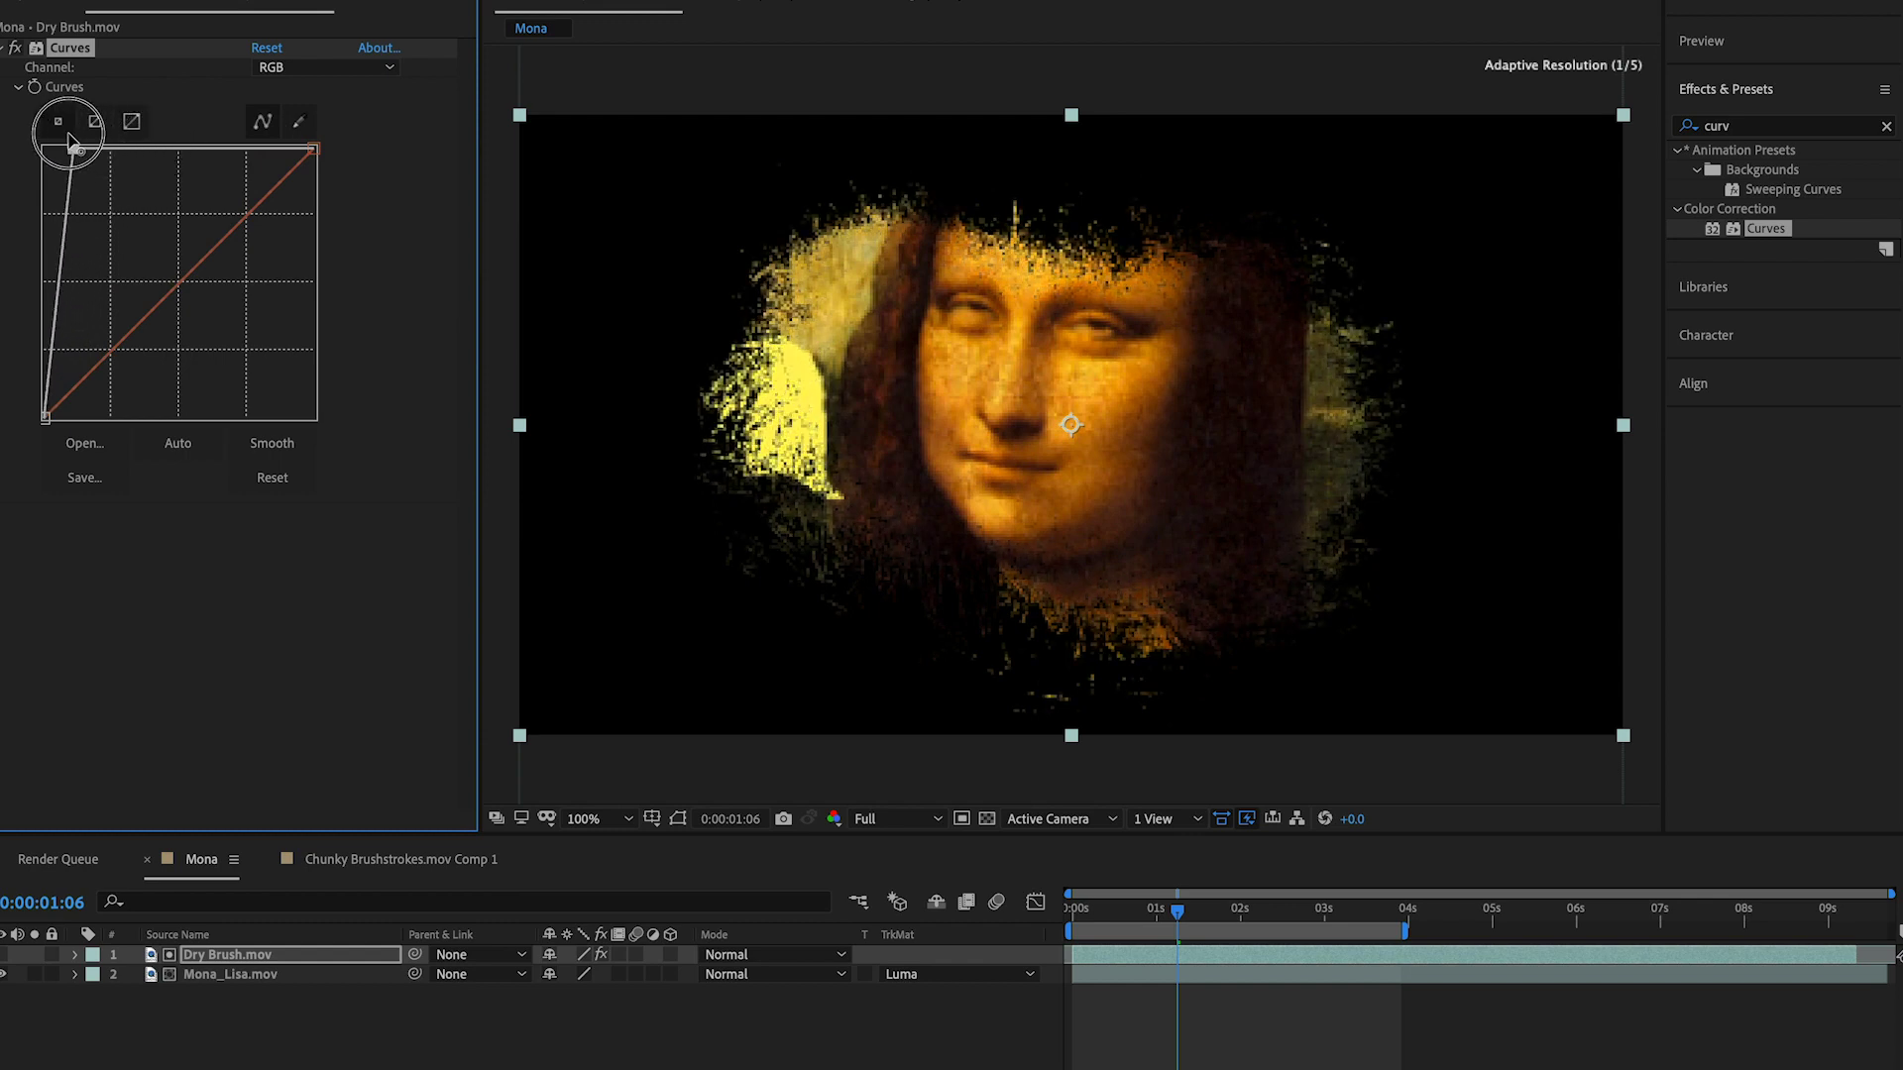
pyautogui.moveTo(151, 147)
pyautogui.mouseDown()
pyautogui.moveTo(8, 144)
pyautogui.moveTo(116, 148)
pyautogui.mouseUp()
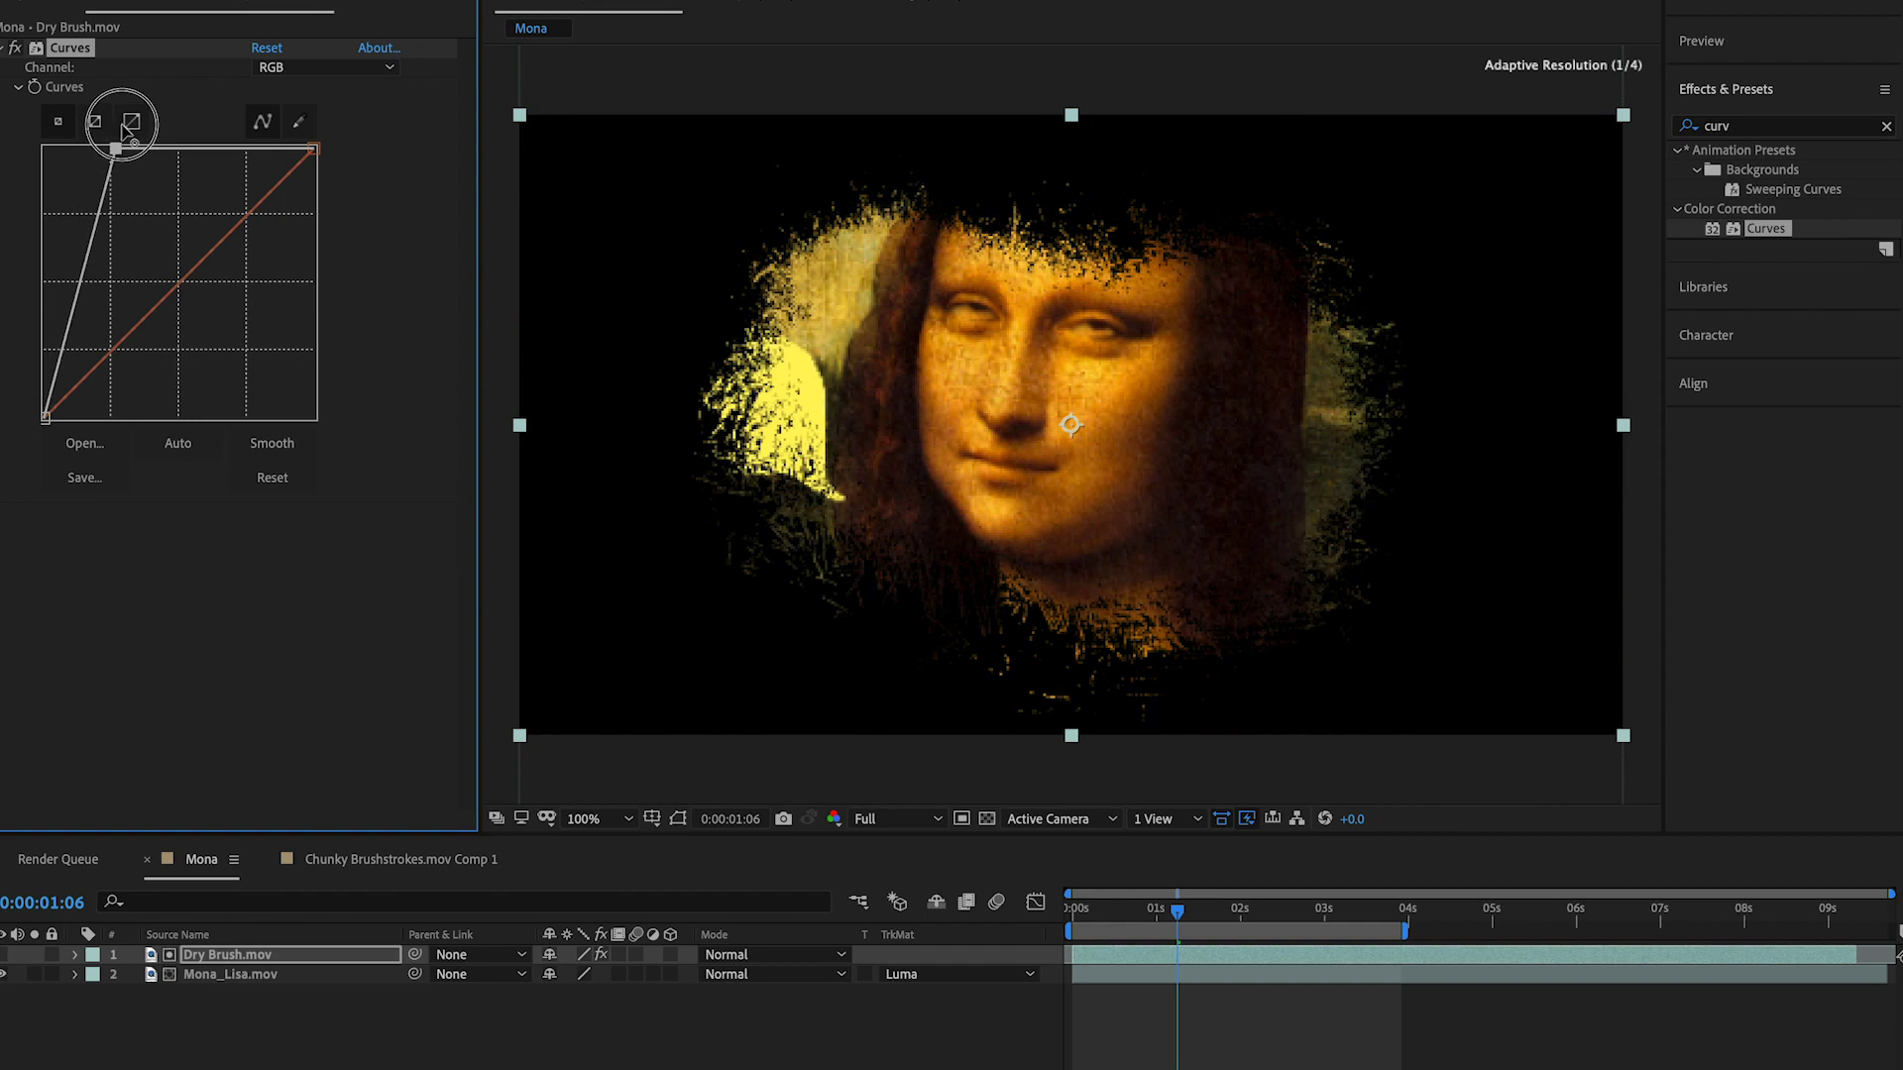
pyautogui.moveTo(122, 126)
pyautogui.mouseDown()
pyautogui.moveTo(332, 109)
pyautogui.moveTo(342, 327)
pyautogui.moveTo(340, 127)
pyautogui.mouseUp()
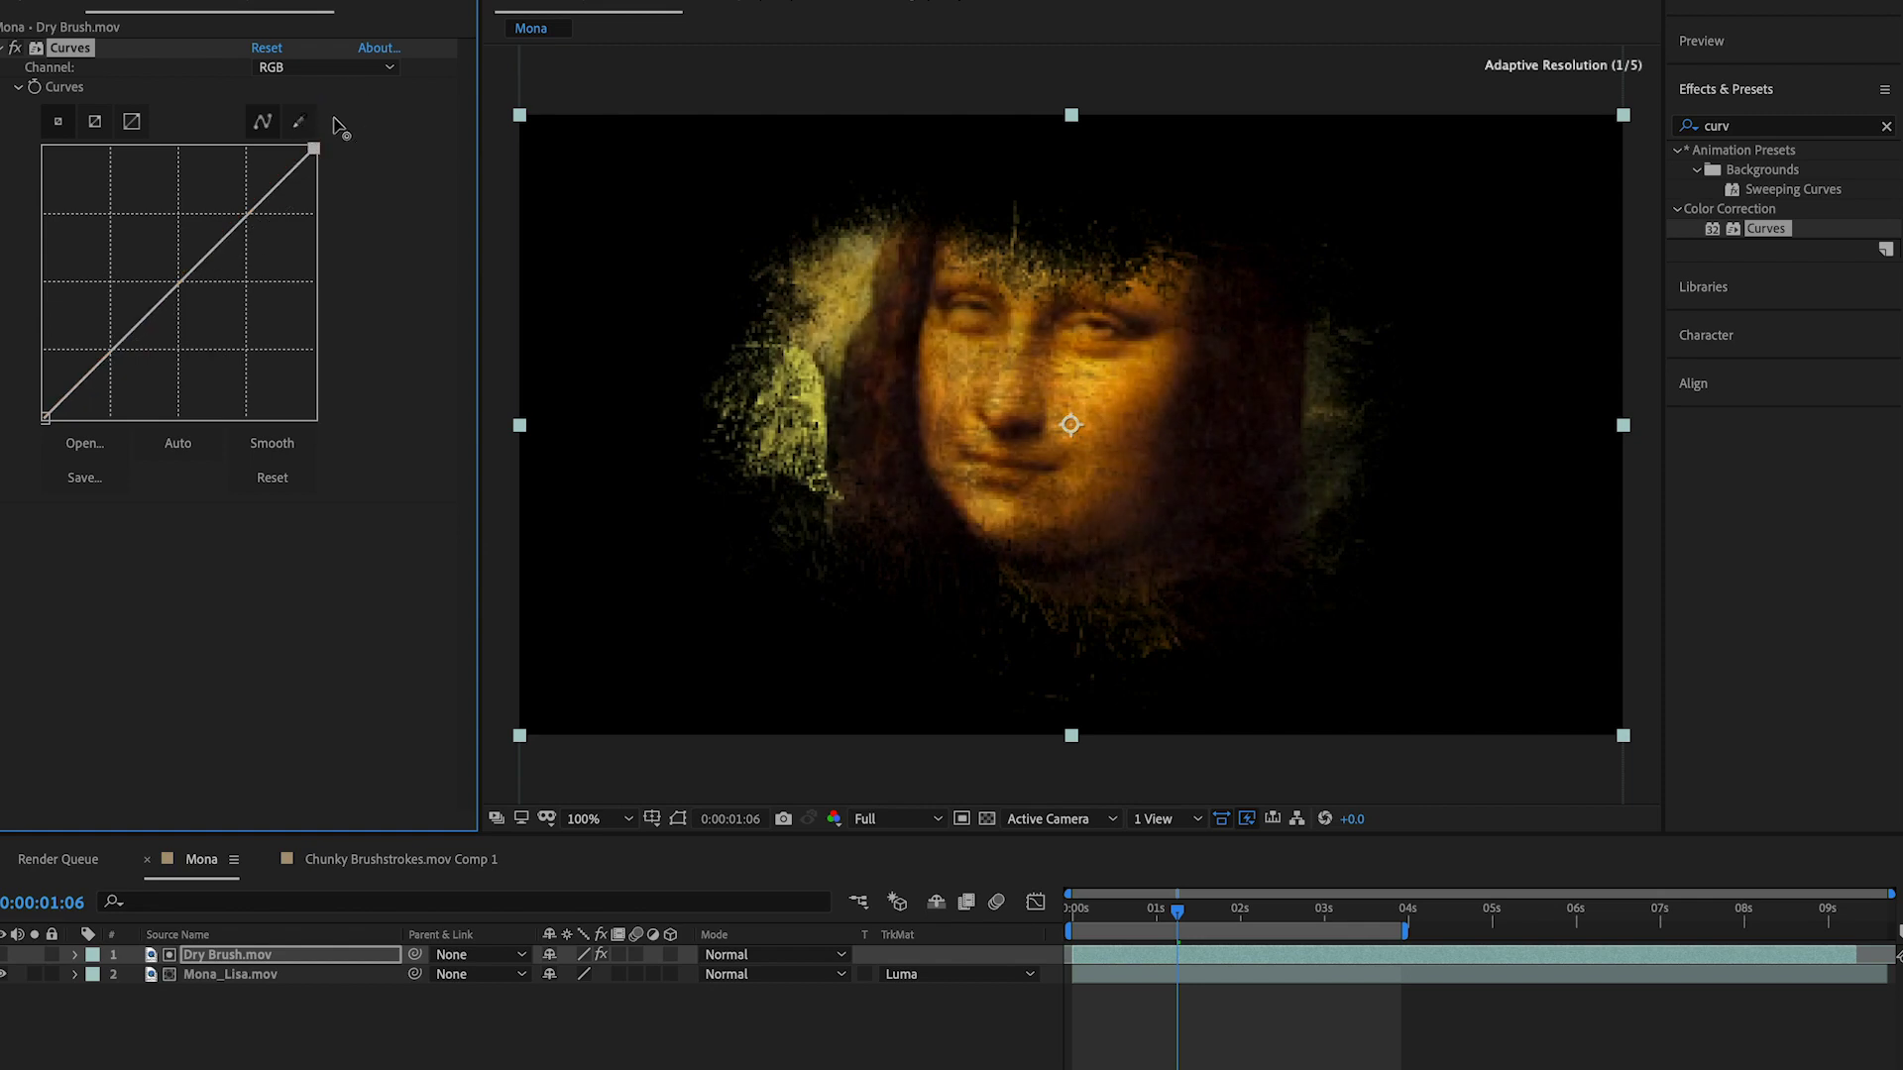
# Step: Raise the black point and pull the highlight point inward for a steep, high-contrast curve
pyautogui.moveTo(44, 417)
pyautogui.mouseDown()
pyautogui.moveTo(222, 402)
pyautogui.moveTo(164, 439)
pyautogui.mouseUp()
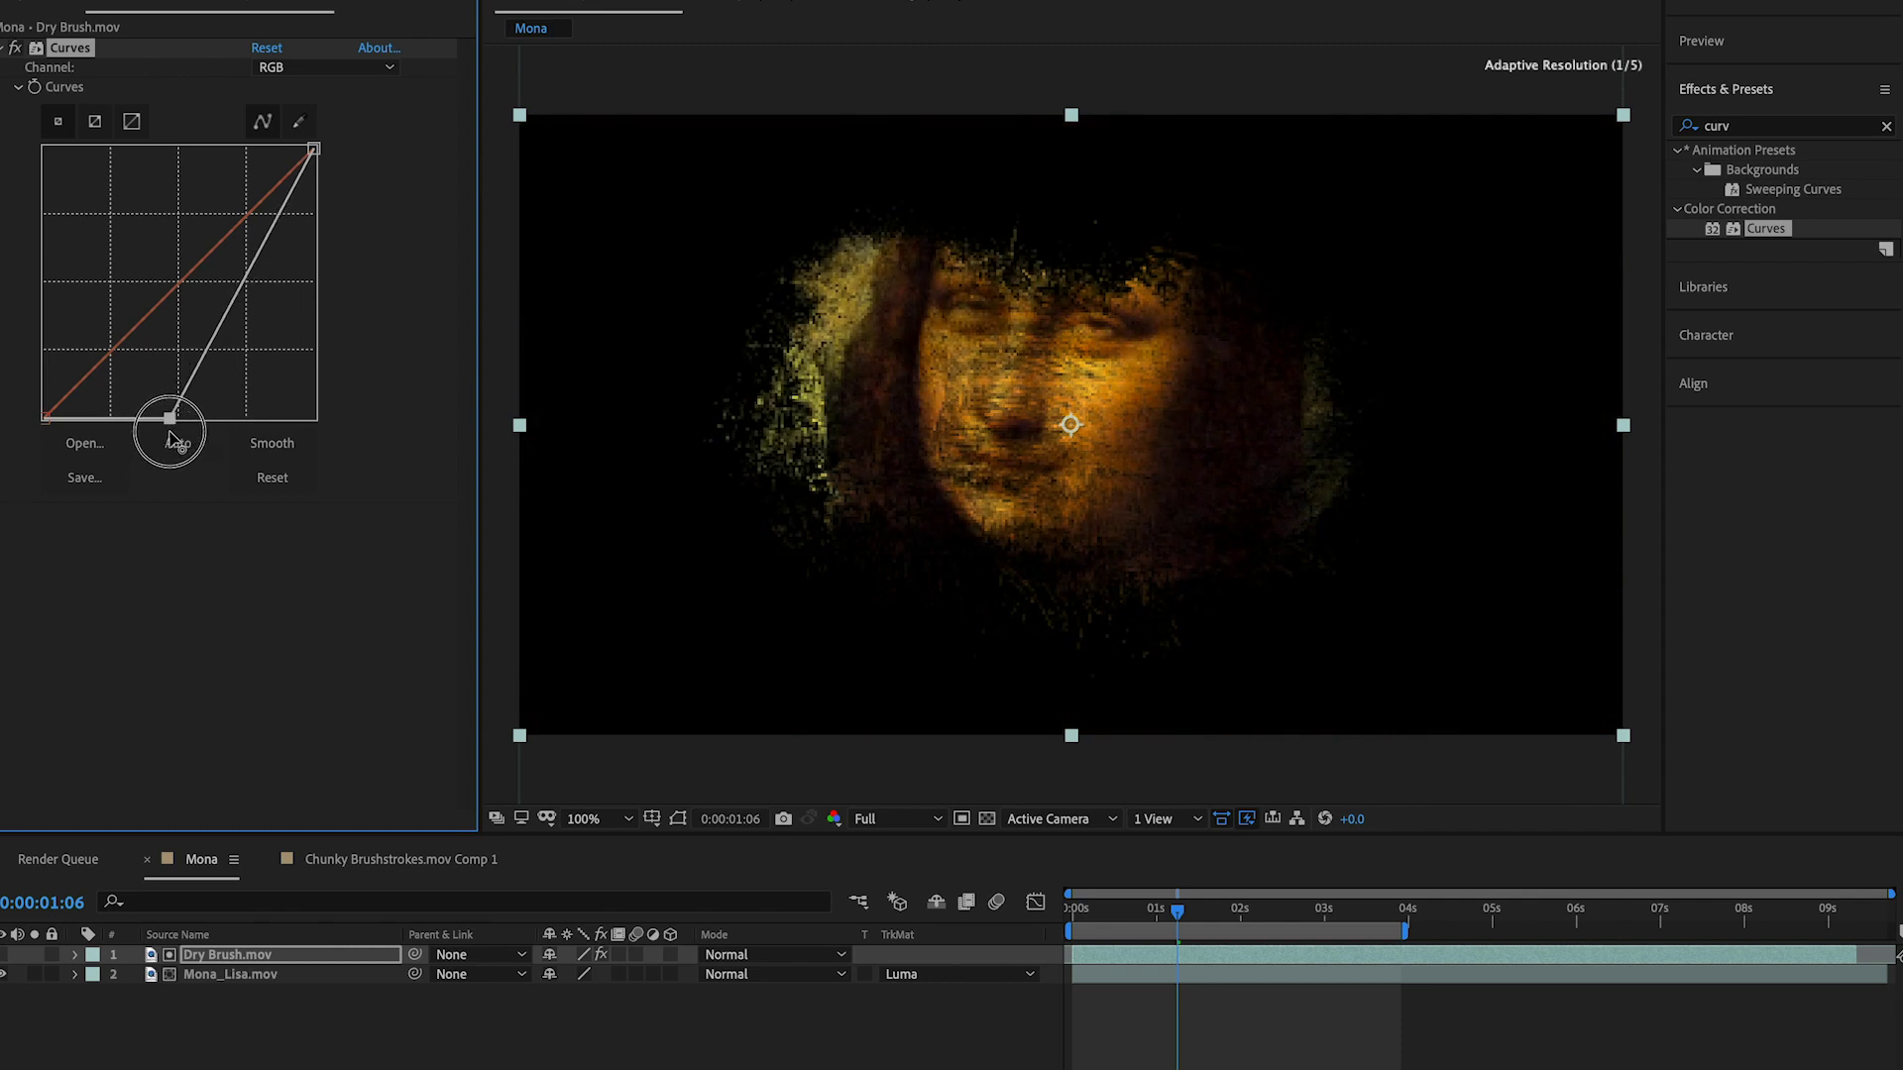
pyautogui.moveTo(164, 440); pyautogui.dragTo(124, 456)
pyautogui.moveTo(311, 148); pyautogui.dragTo(213, 149)
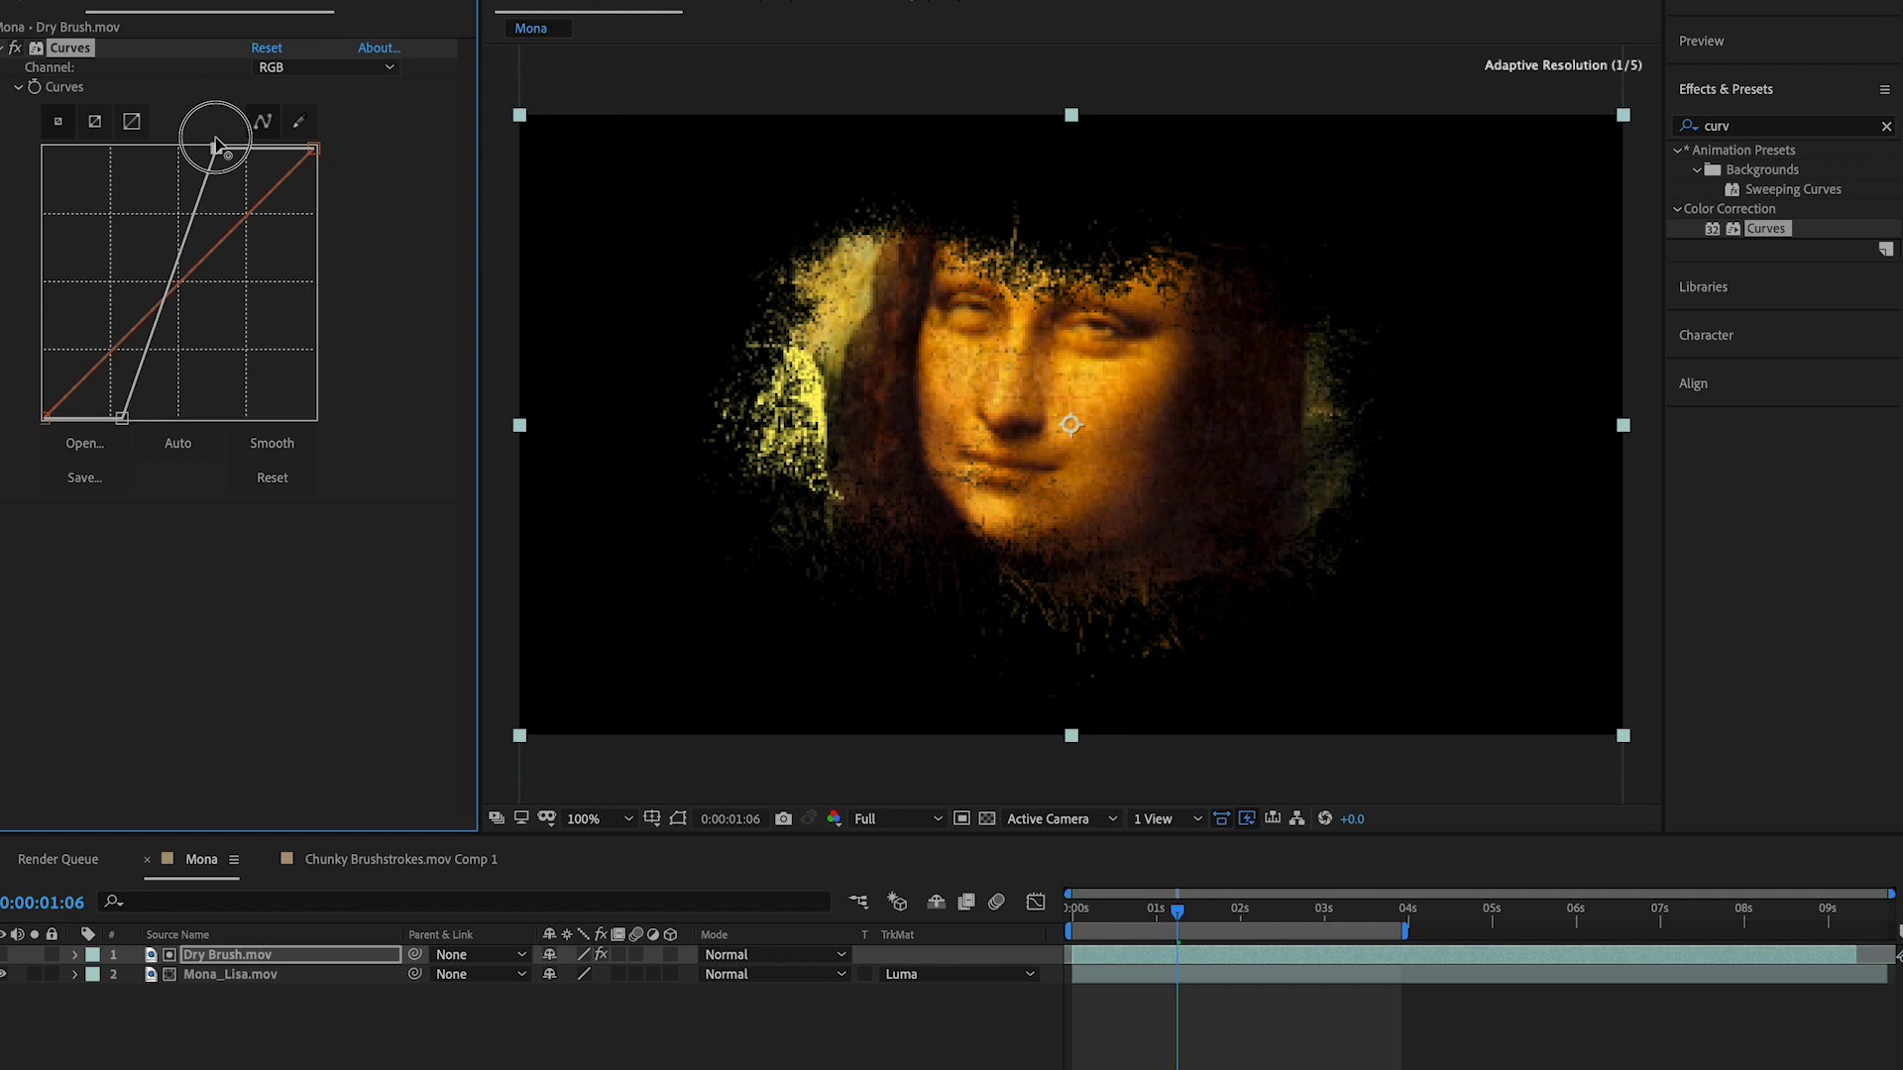
pyautogui.moveTo(122, 417); pyautogui.dragTo(193, 417)
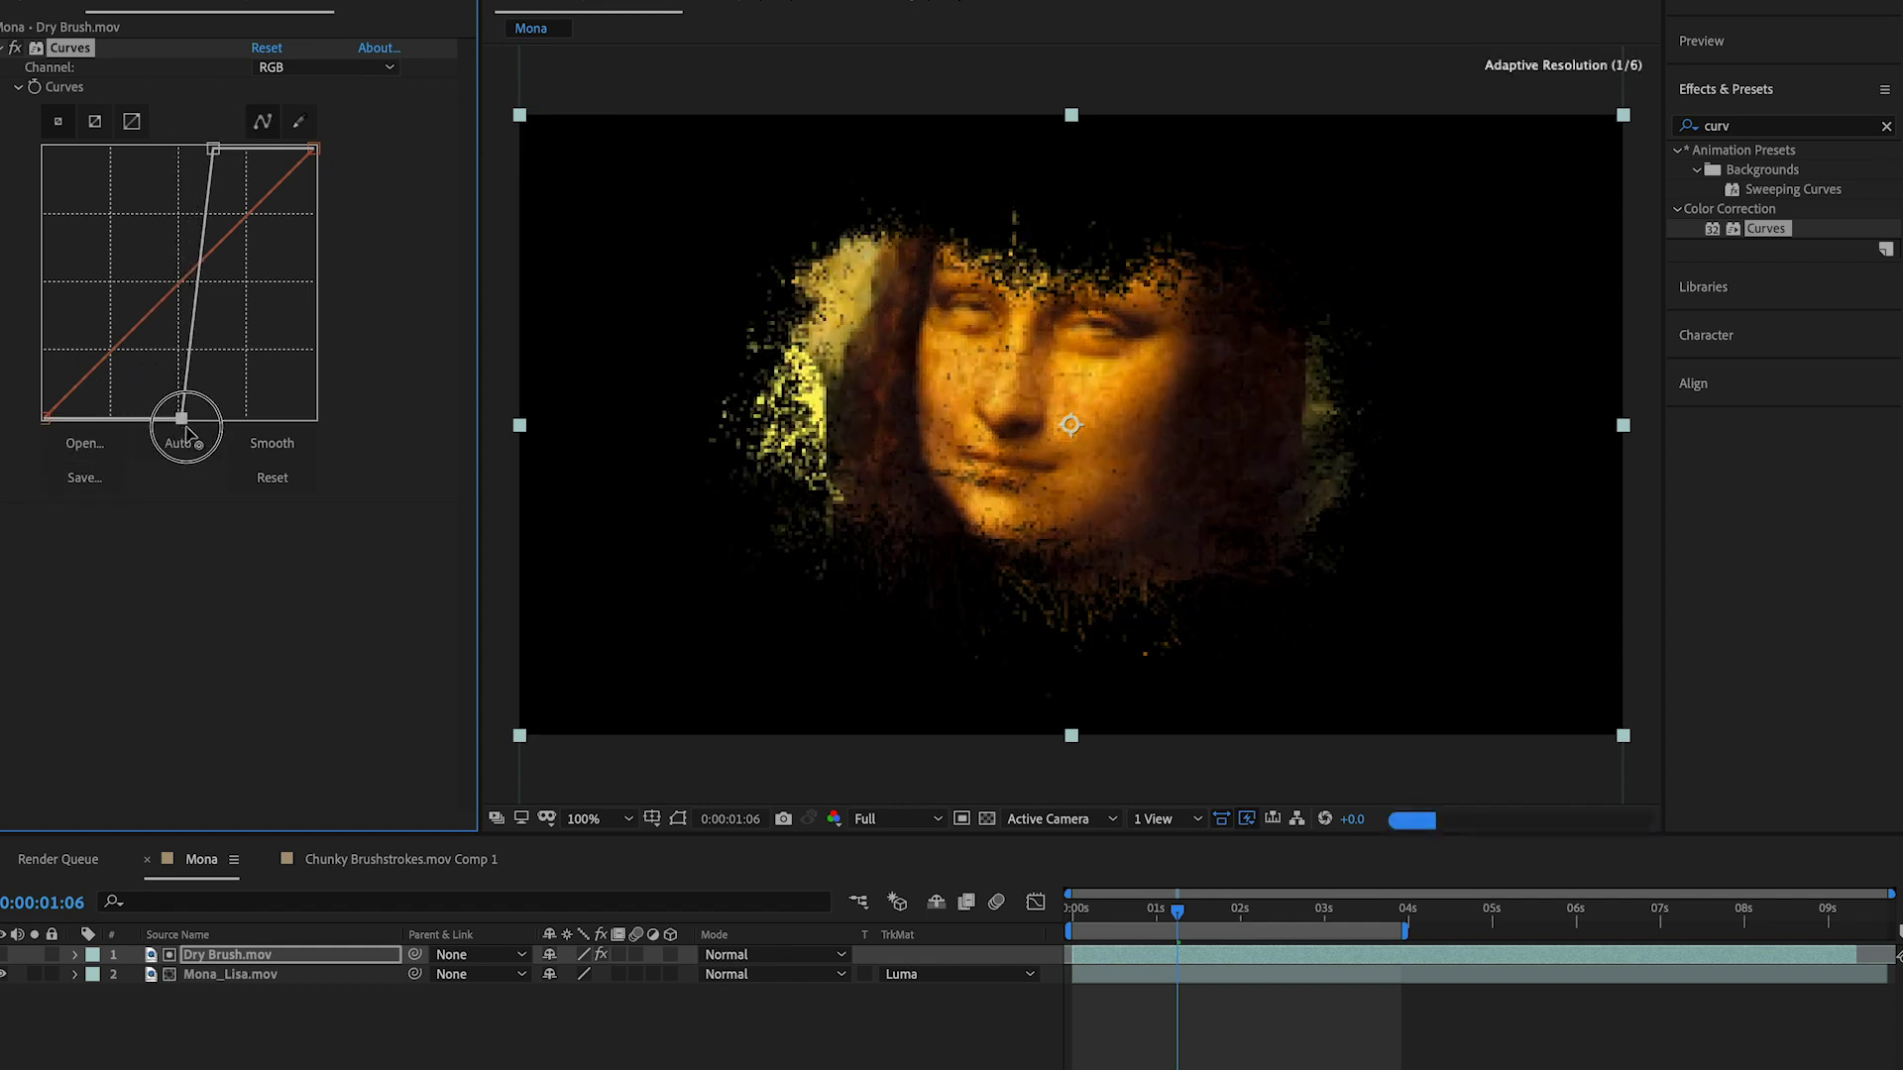
pyautogui.moveTo(214, 149); pyautogui.dragTo(203, 150)
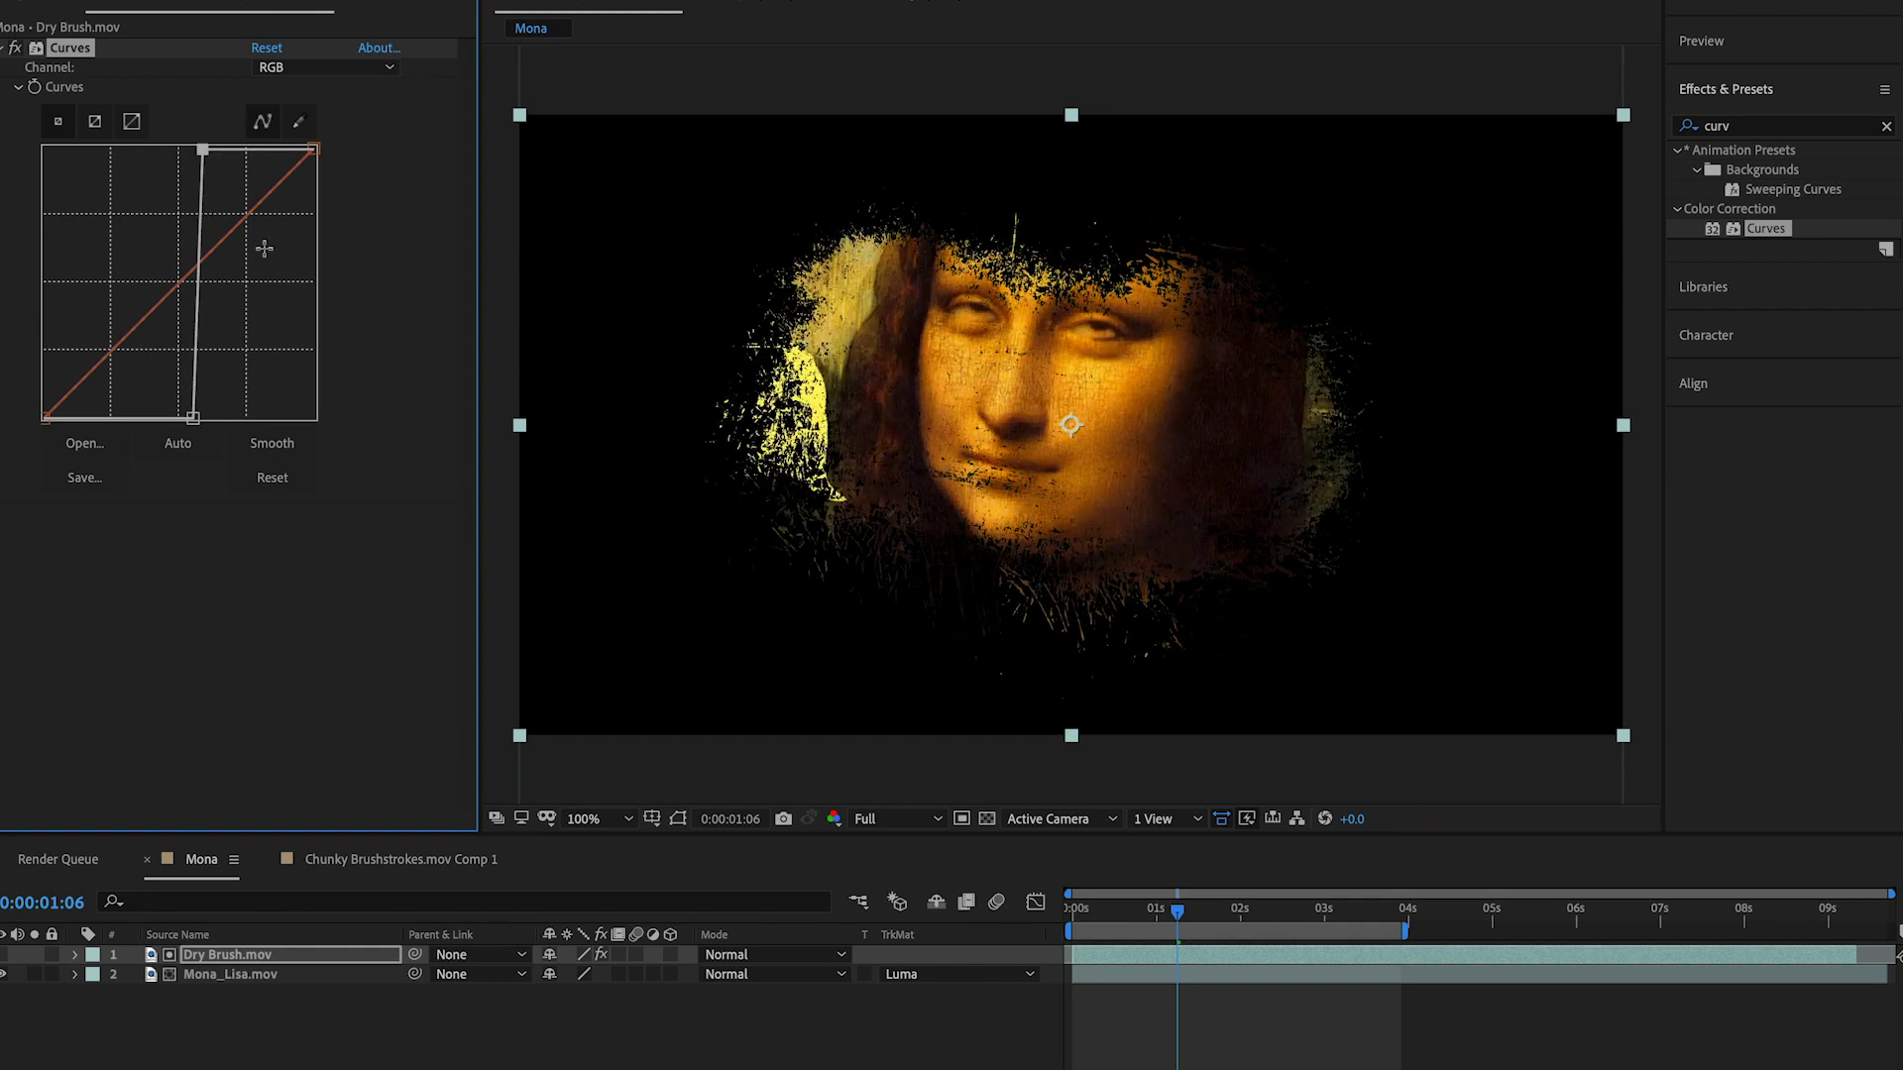
# Step: Jump to 0:00:02:01 and zoom in to inspect the face and landscape at 200%
pyautogui.press('k')
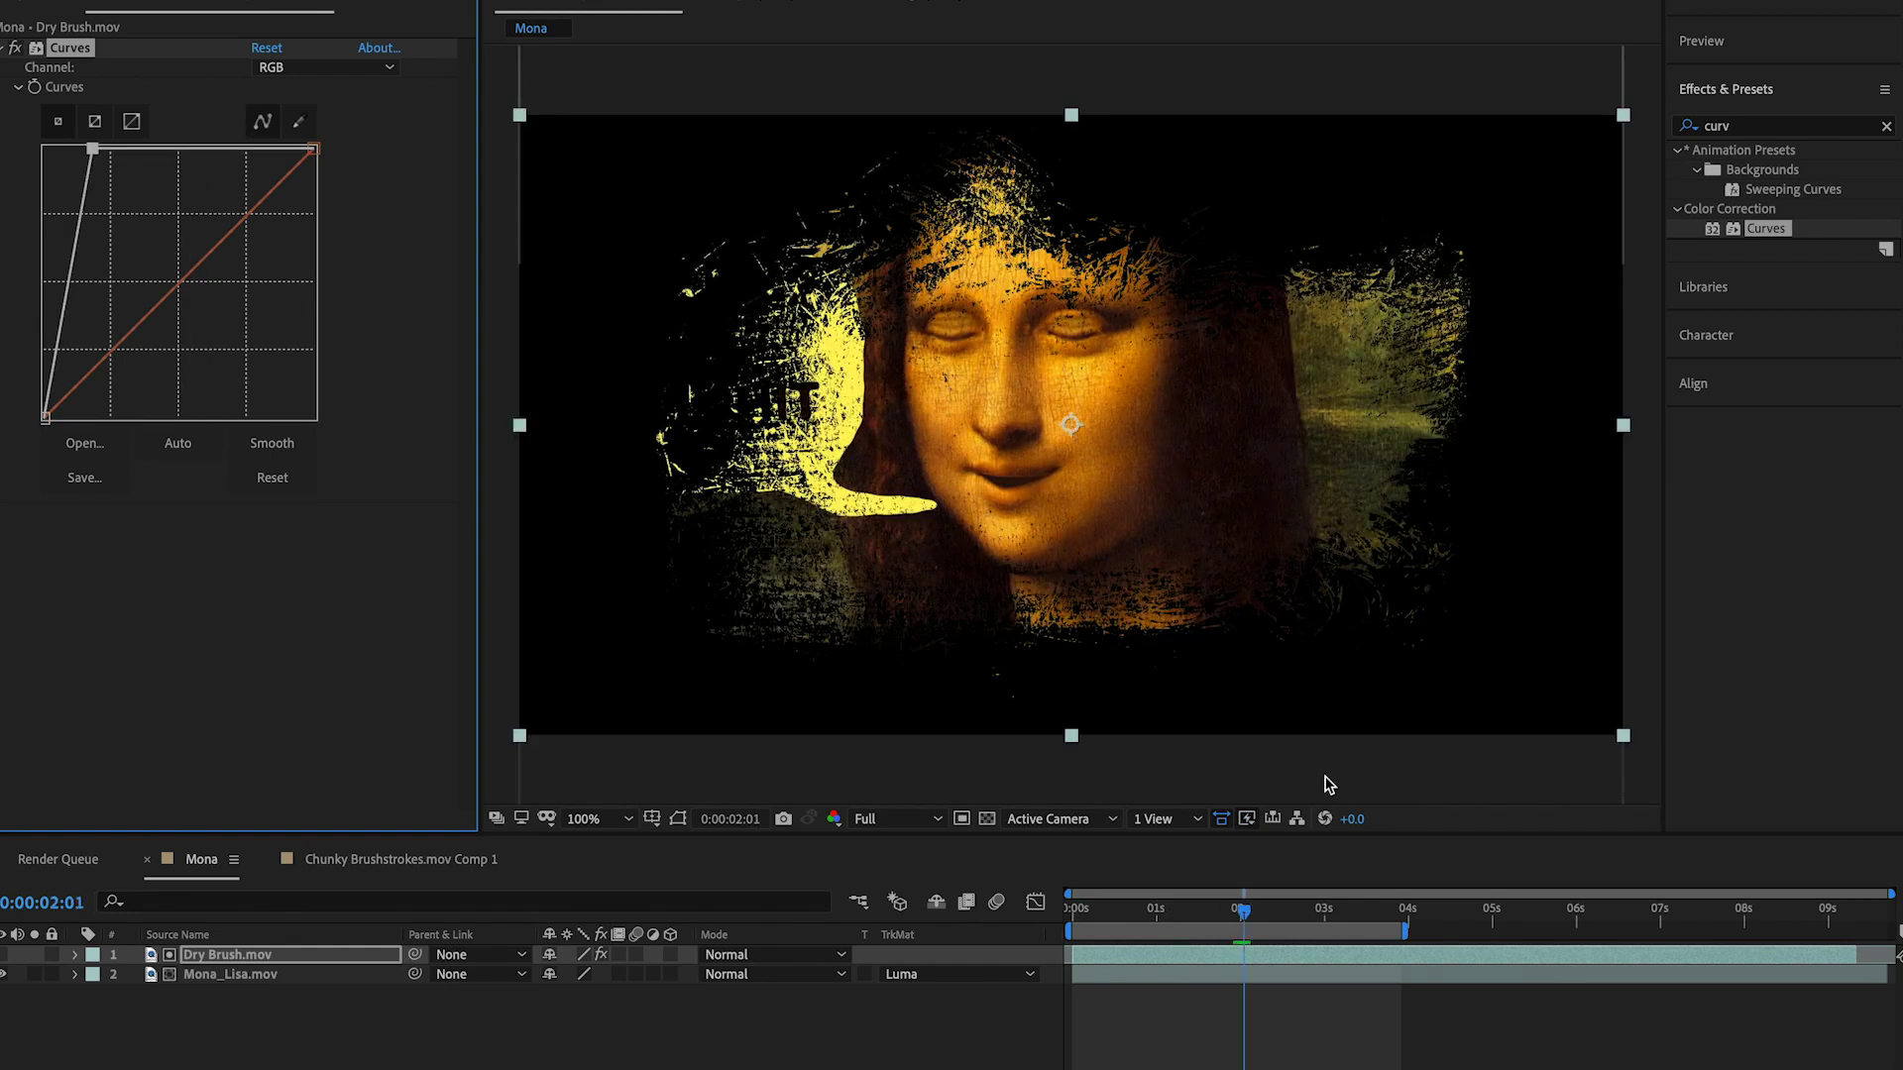
pyautogui.press('.')
pyautogui.press('.')
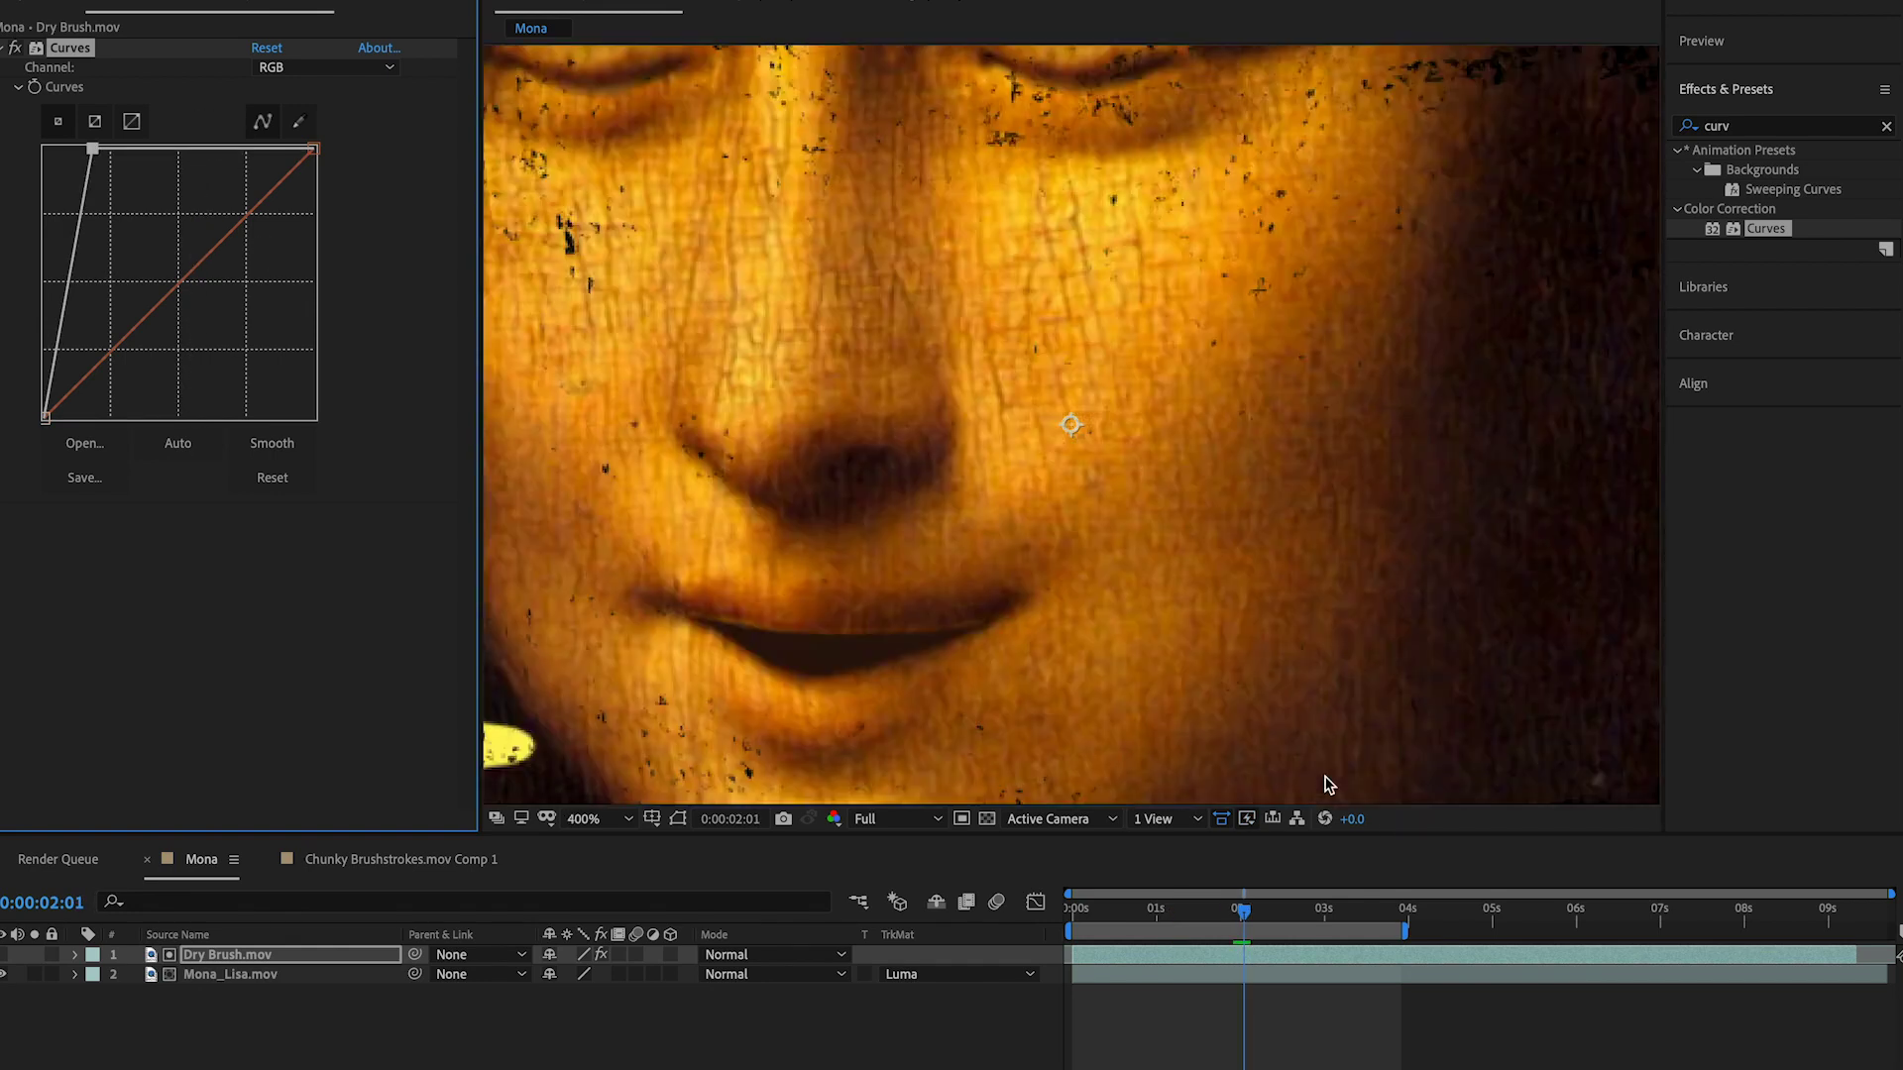
pyautogui.moveTo(1452, 378); pyautogui.dragTo(454, 466)
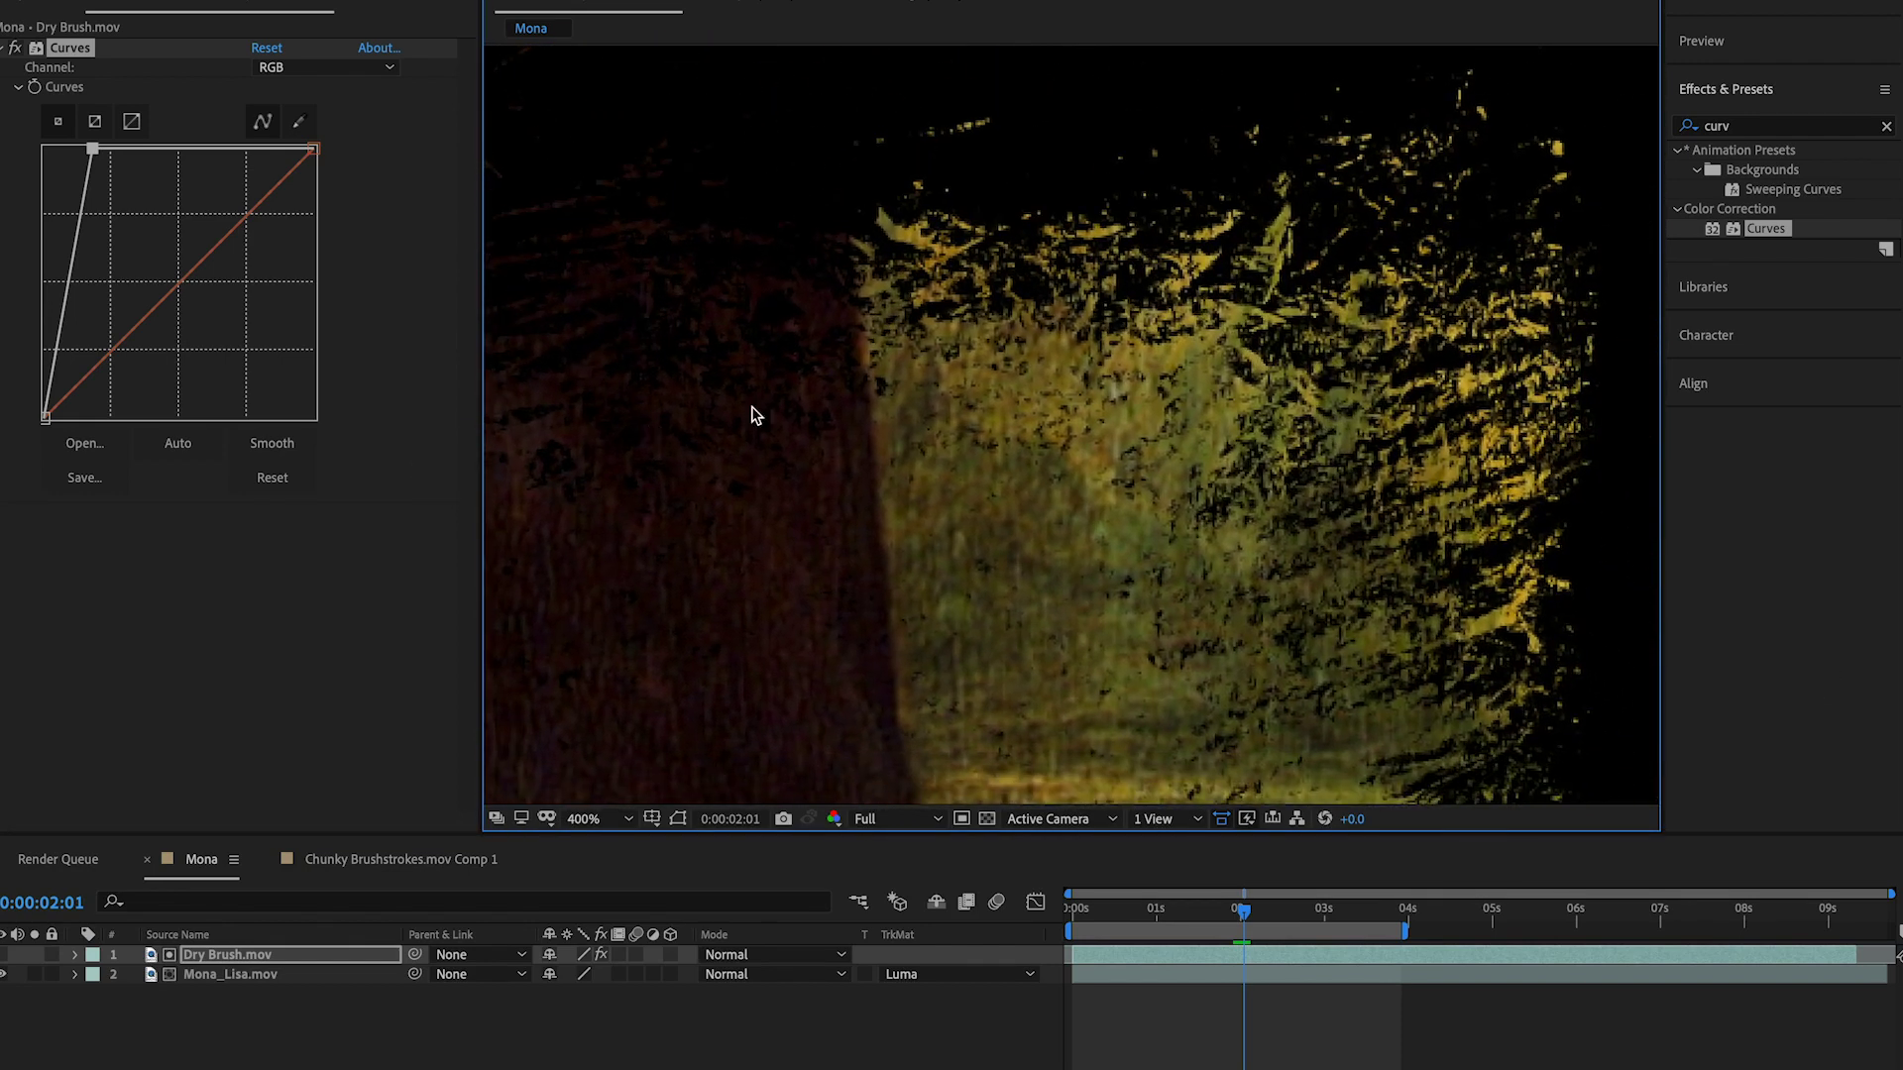
pyautogui.press(',')
pyautogui.moveTo(1321, 348); pyautogui.dragTo(878, 324)
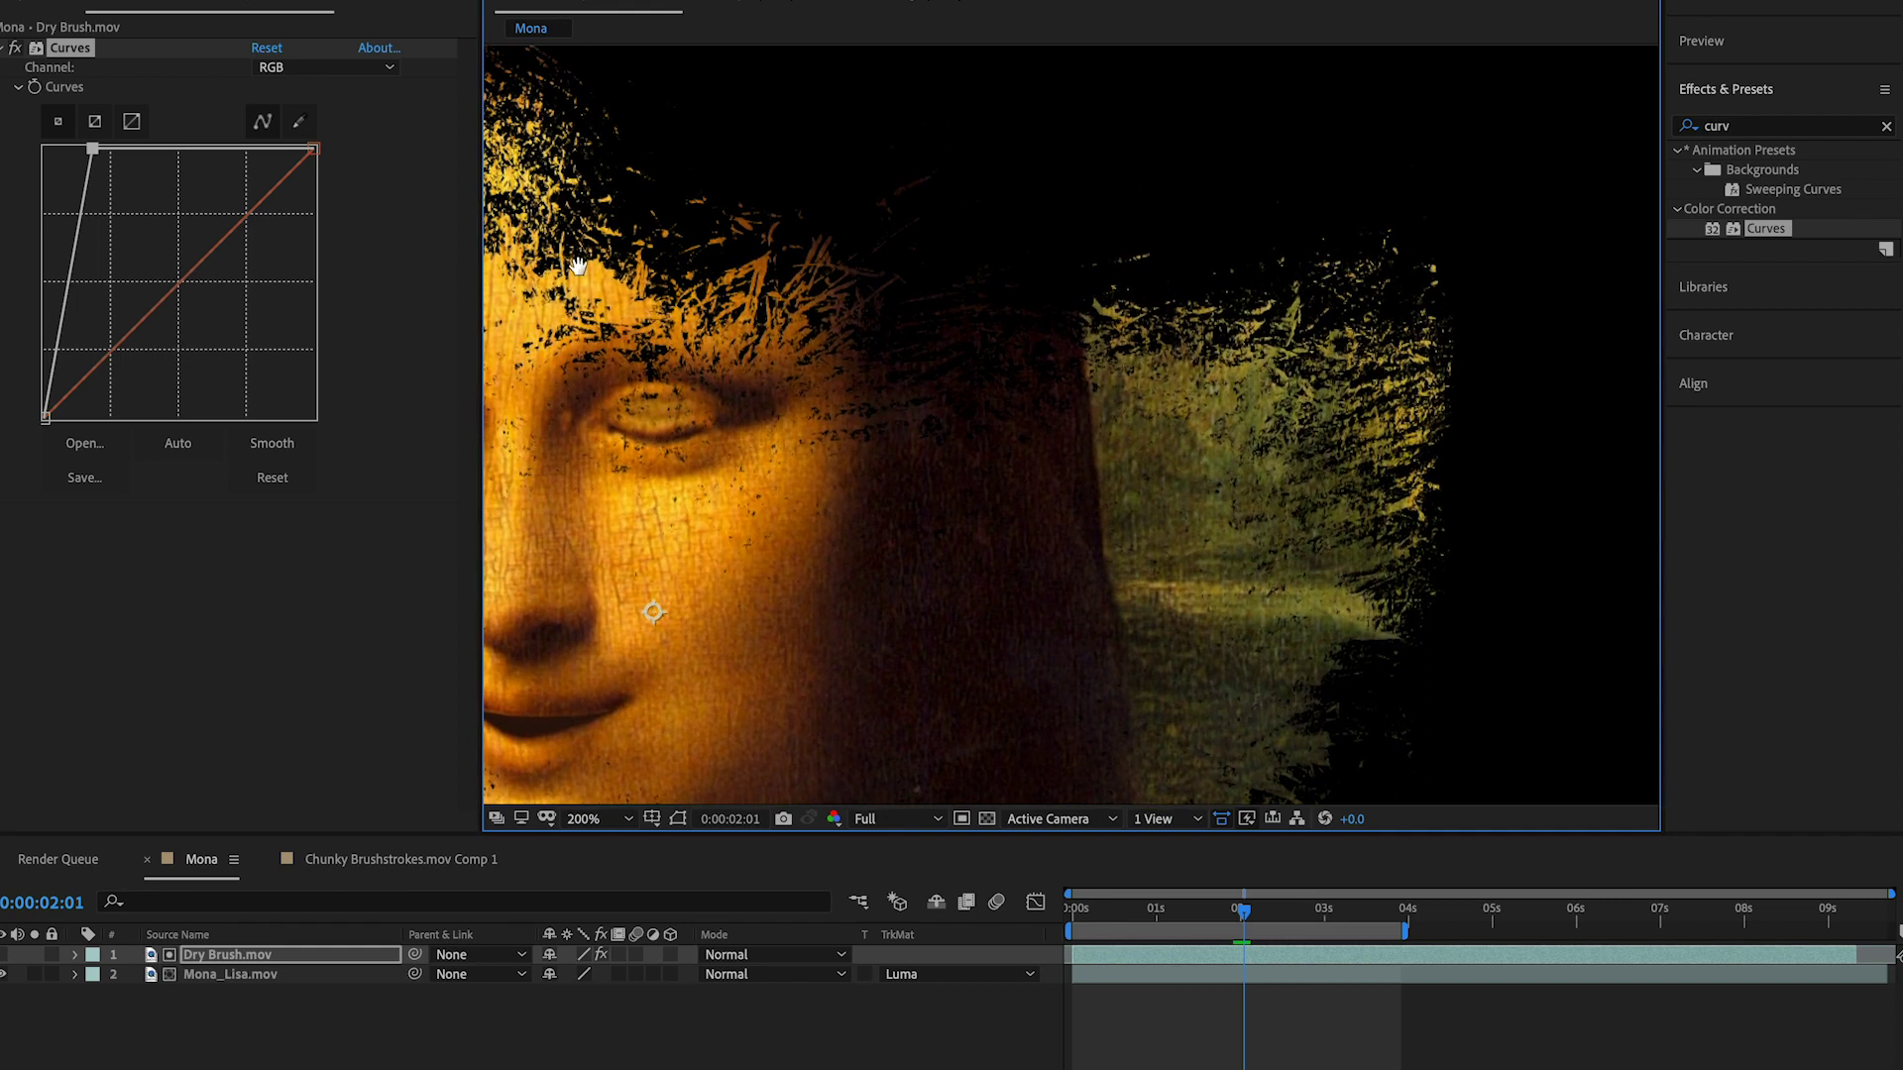
# Step: Compare steepened Curves against the neutral diagonal, undoing back to the straight line
pyautogui.moveTo(92, 149); pyautogui.dragTo(324, 131)
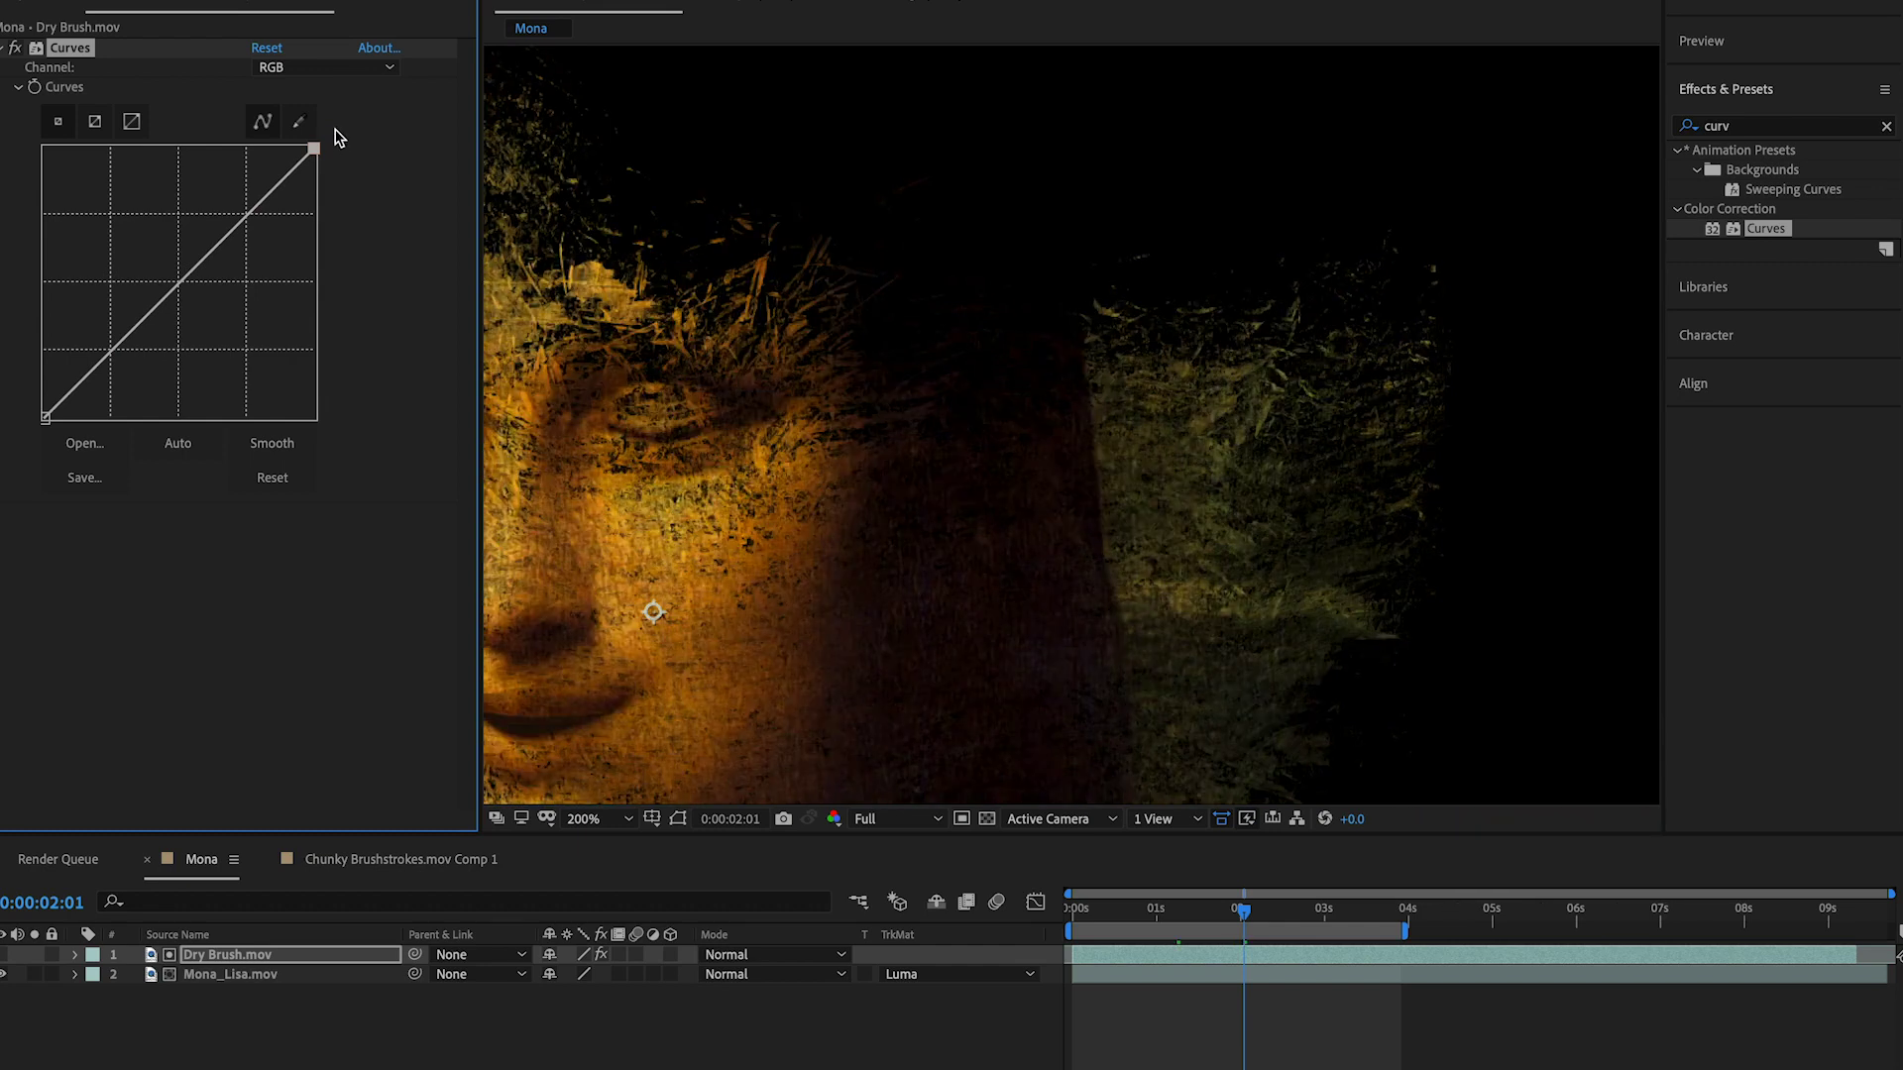
pyautogui.moveTo(313, 147); pyautogui.dragTo(226, 147)
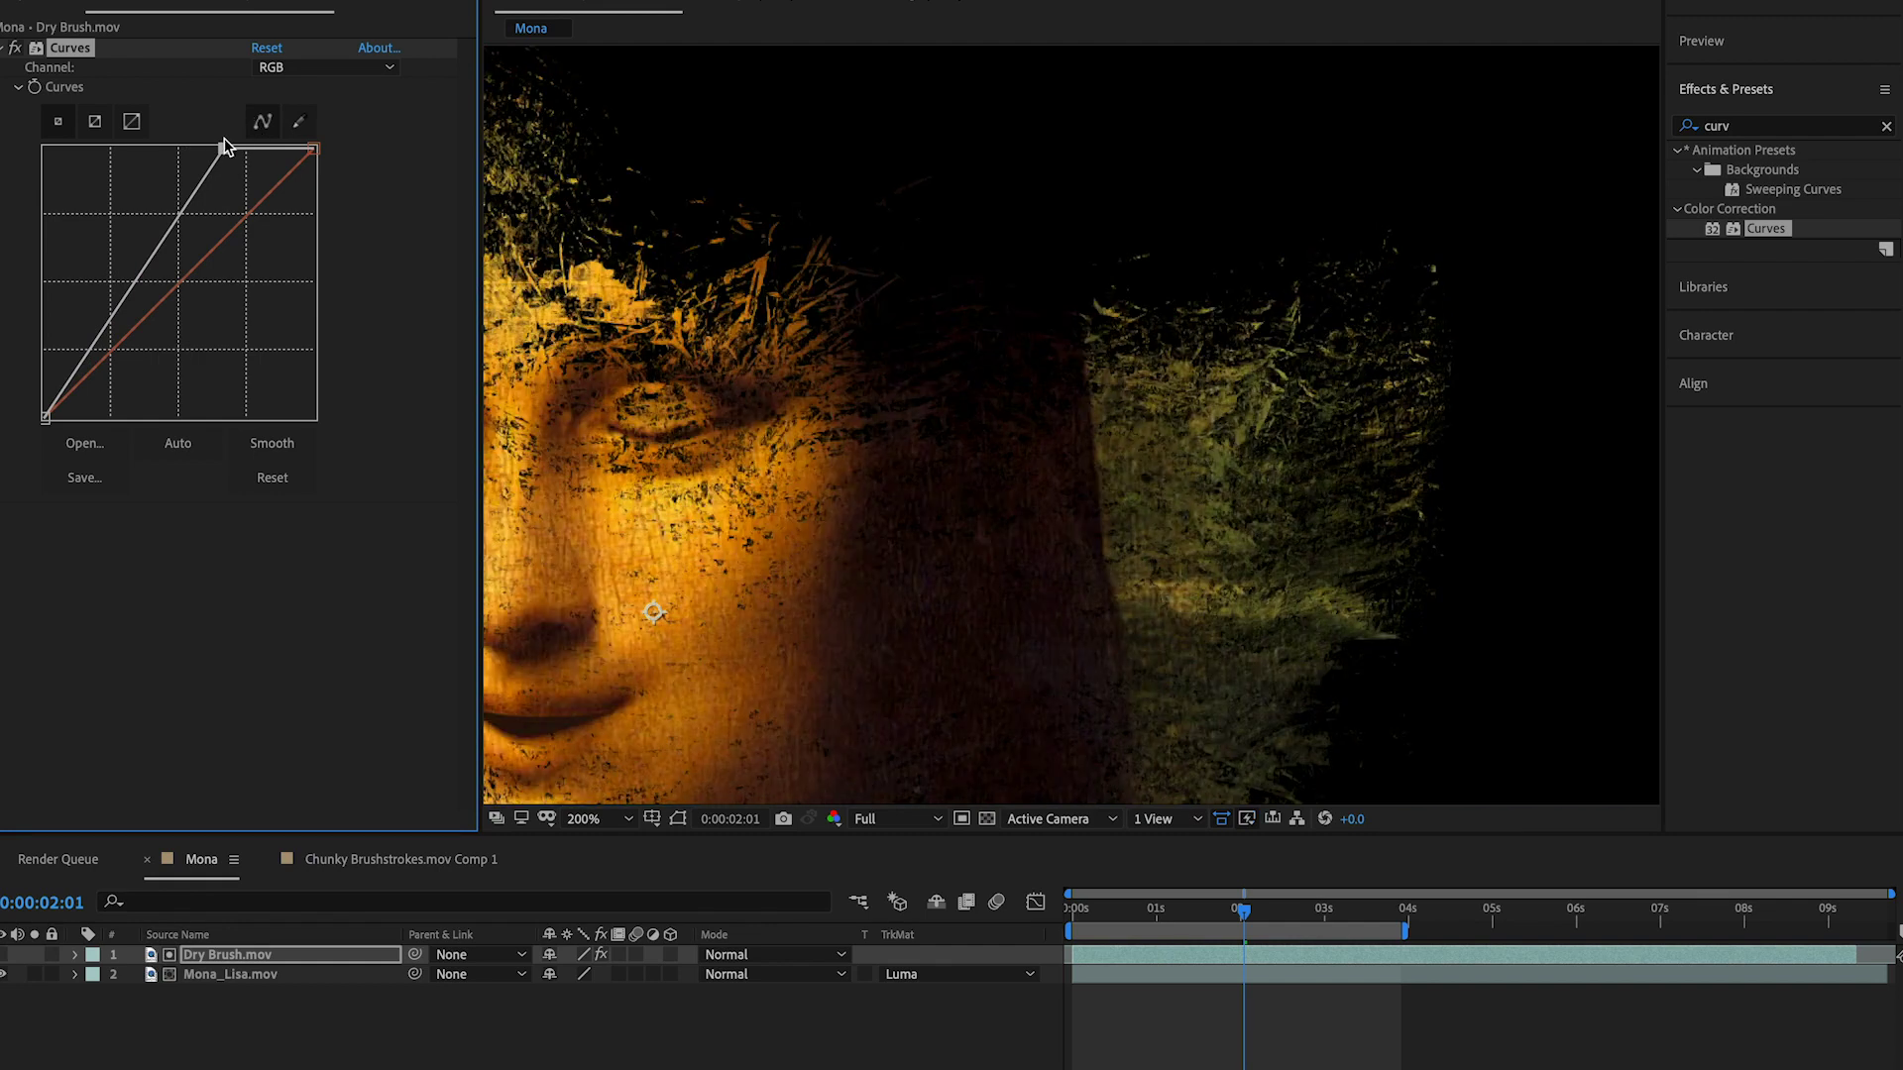
pyautogui.moveTo(224, 148); pyautogui.dragTo(330, 127)
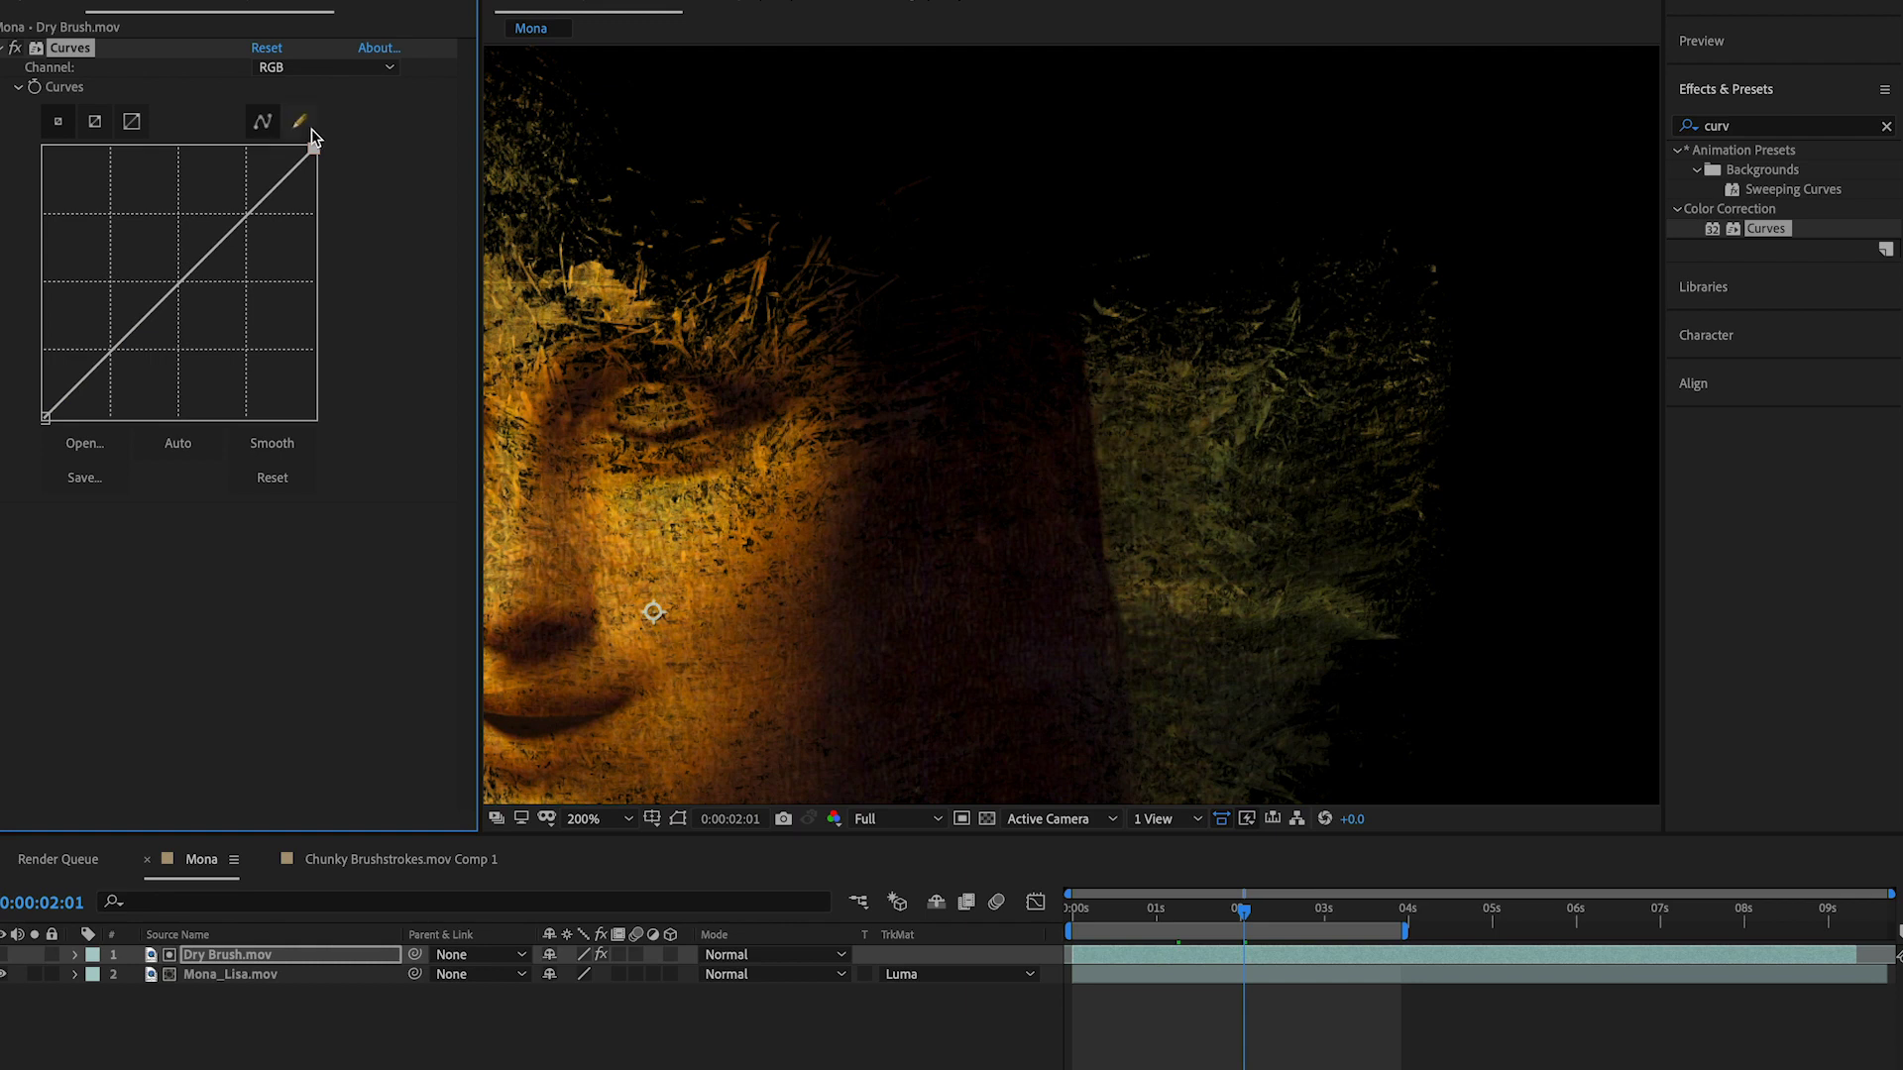
pyautogui.moveTo(313, 146); pyautogui.dragTo(111, 145)
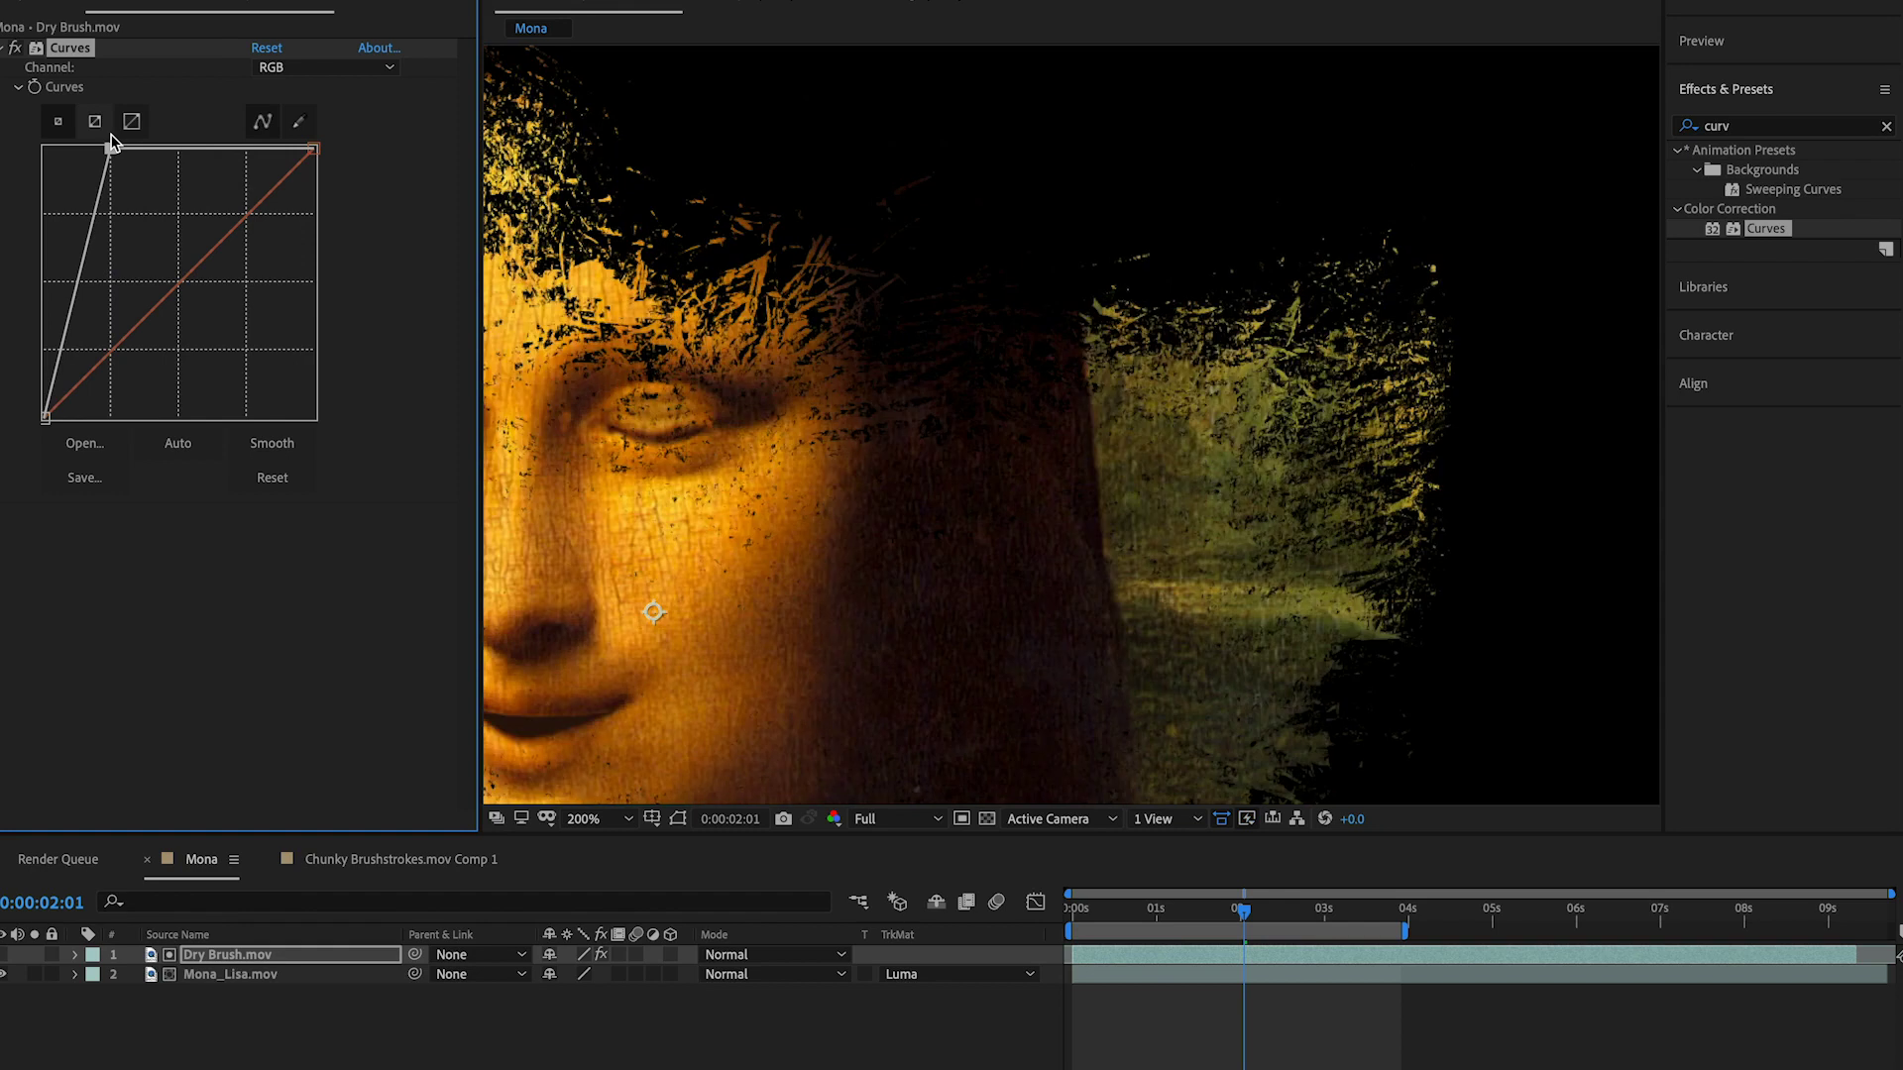
pyautogui.hotkey('ctrl', 'z')
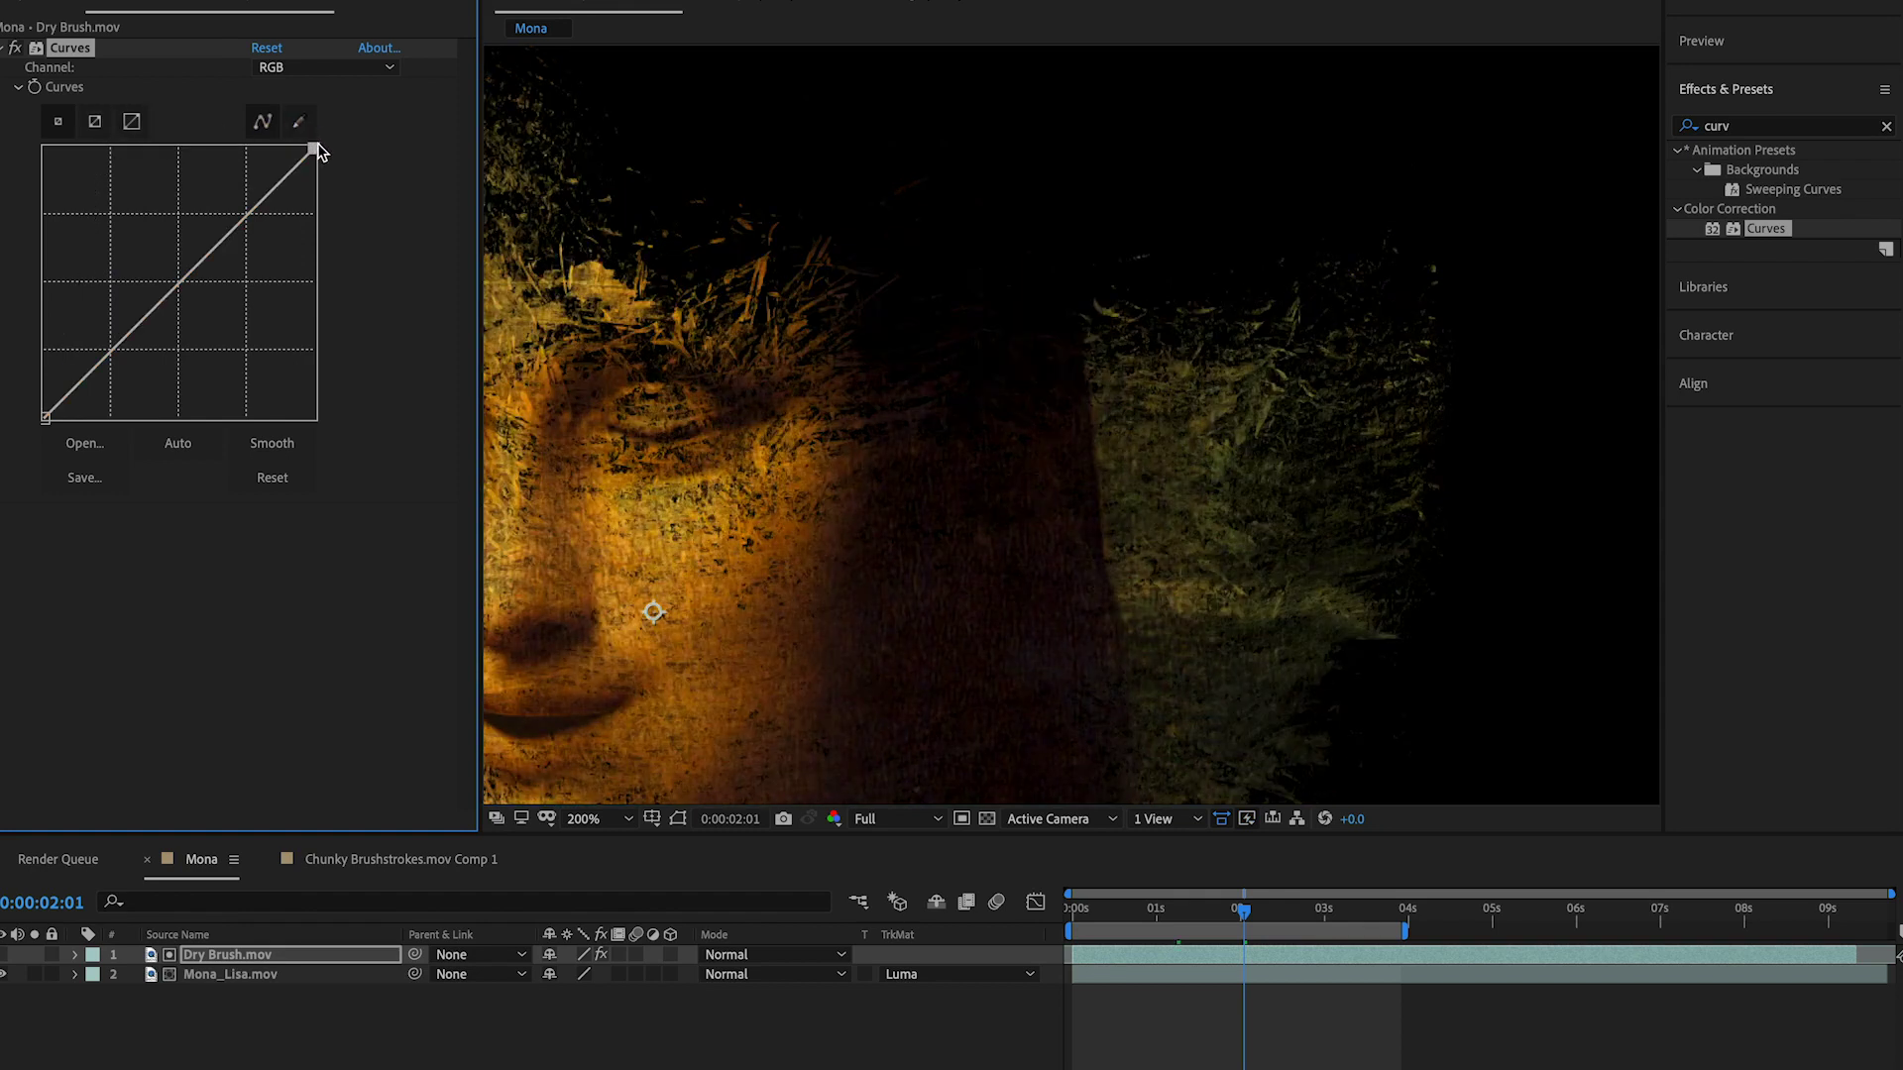
pyautogui.moveTo(313, 146); pyautogui.dragTo(110, 147)
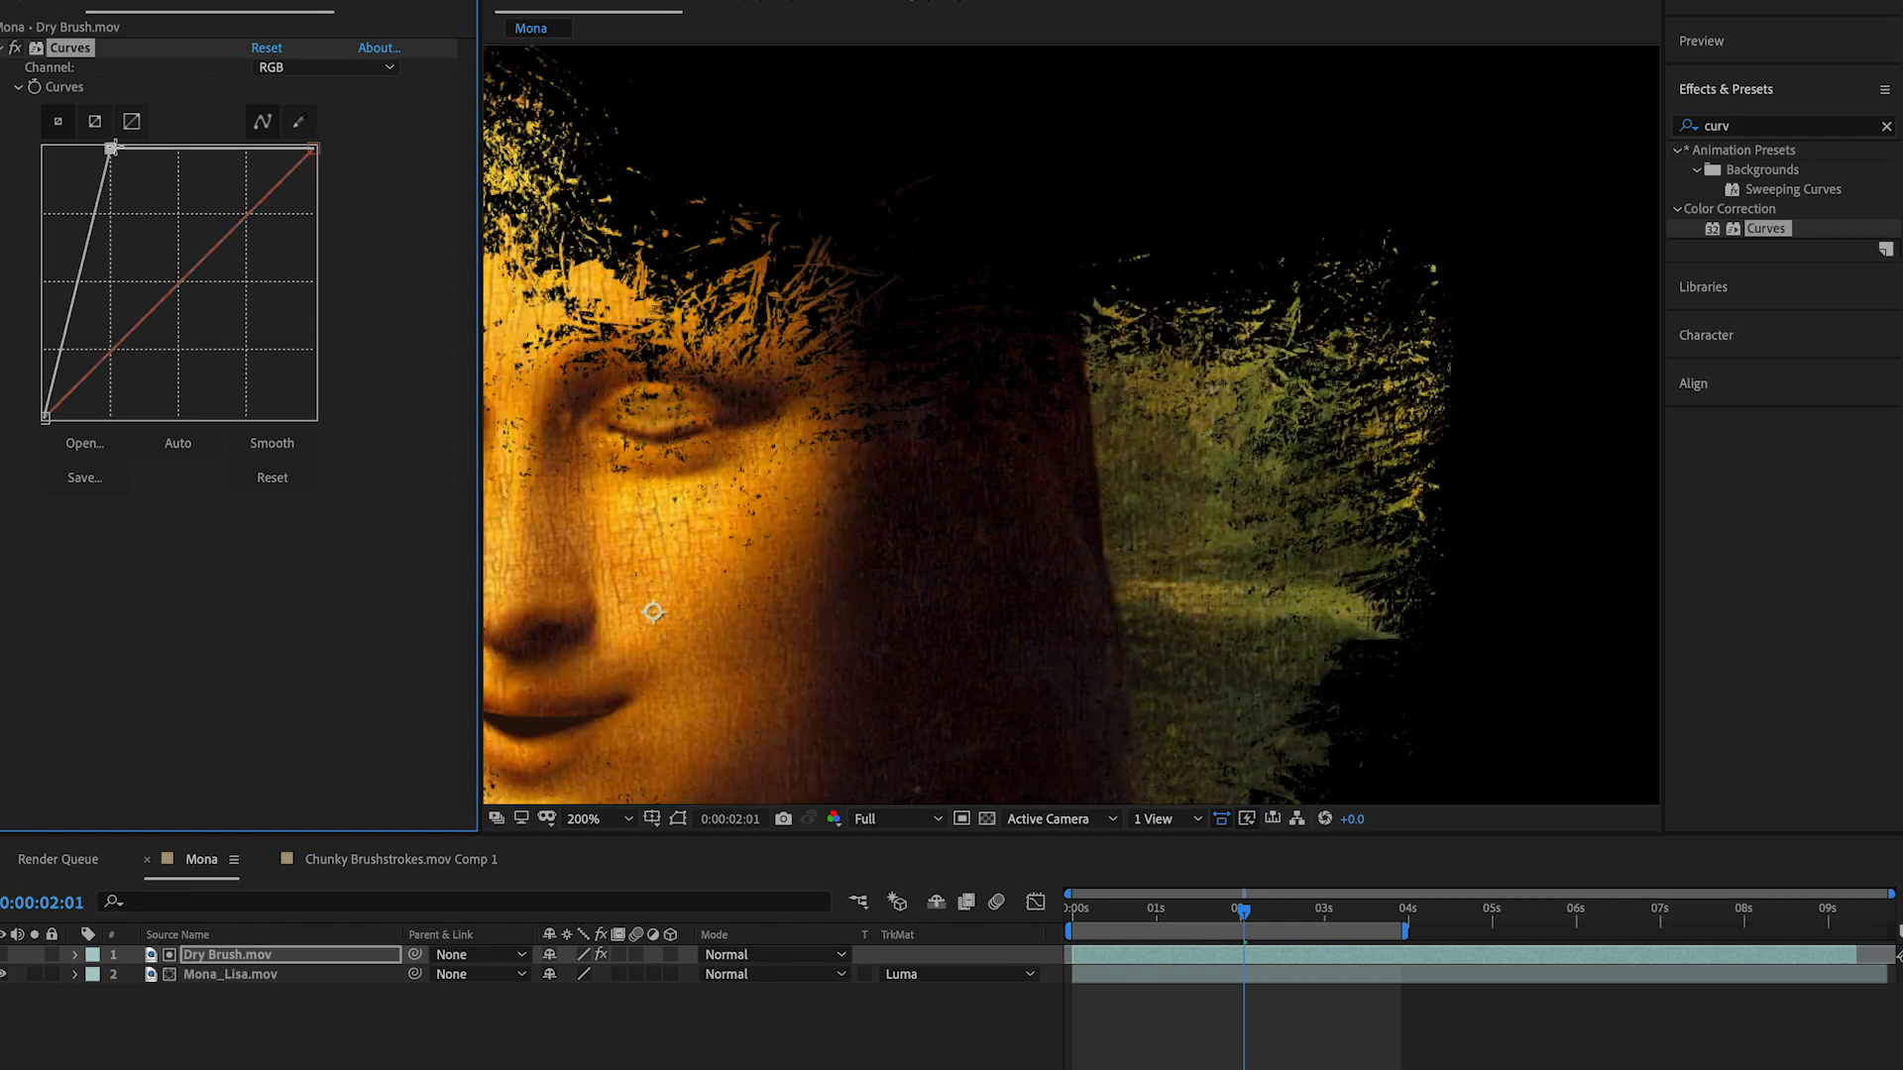
pyautogui.hotkey('ctrl', 'z')
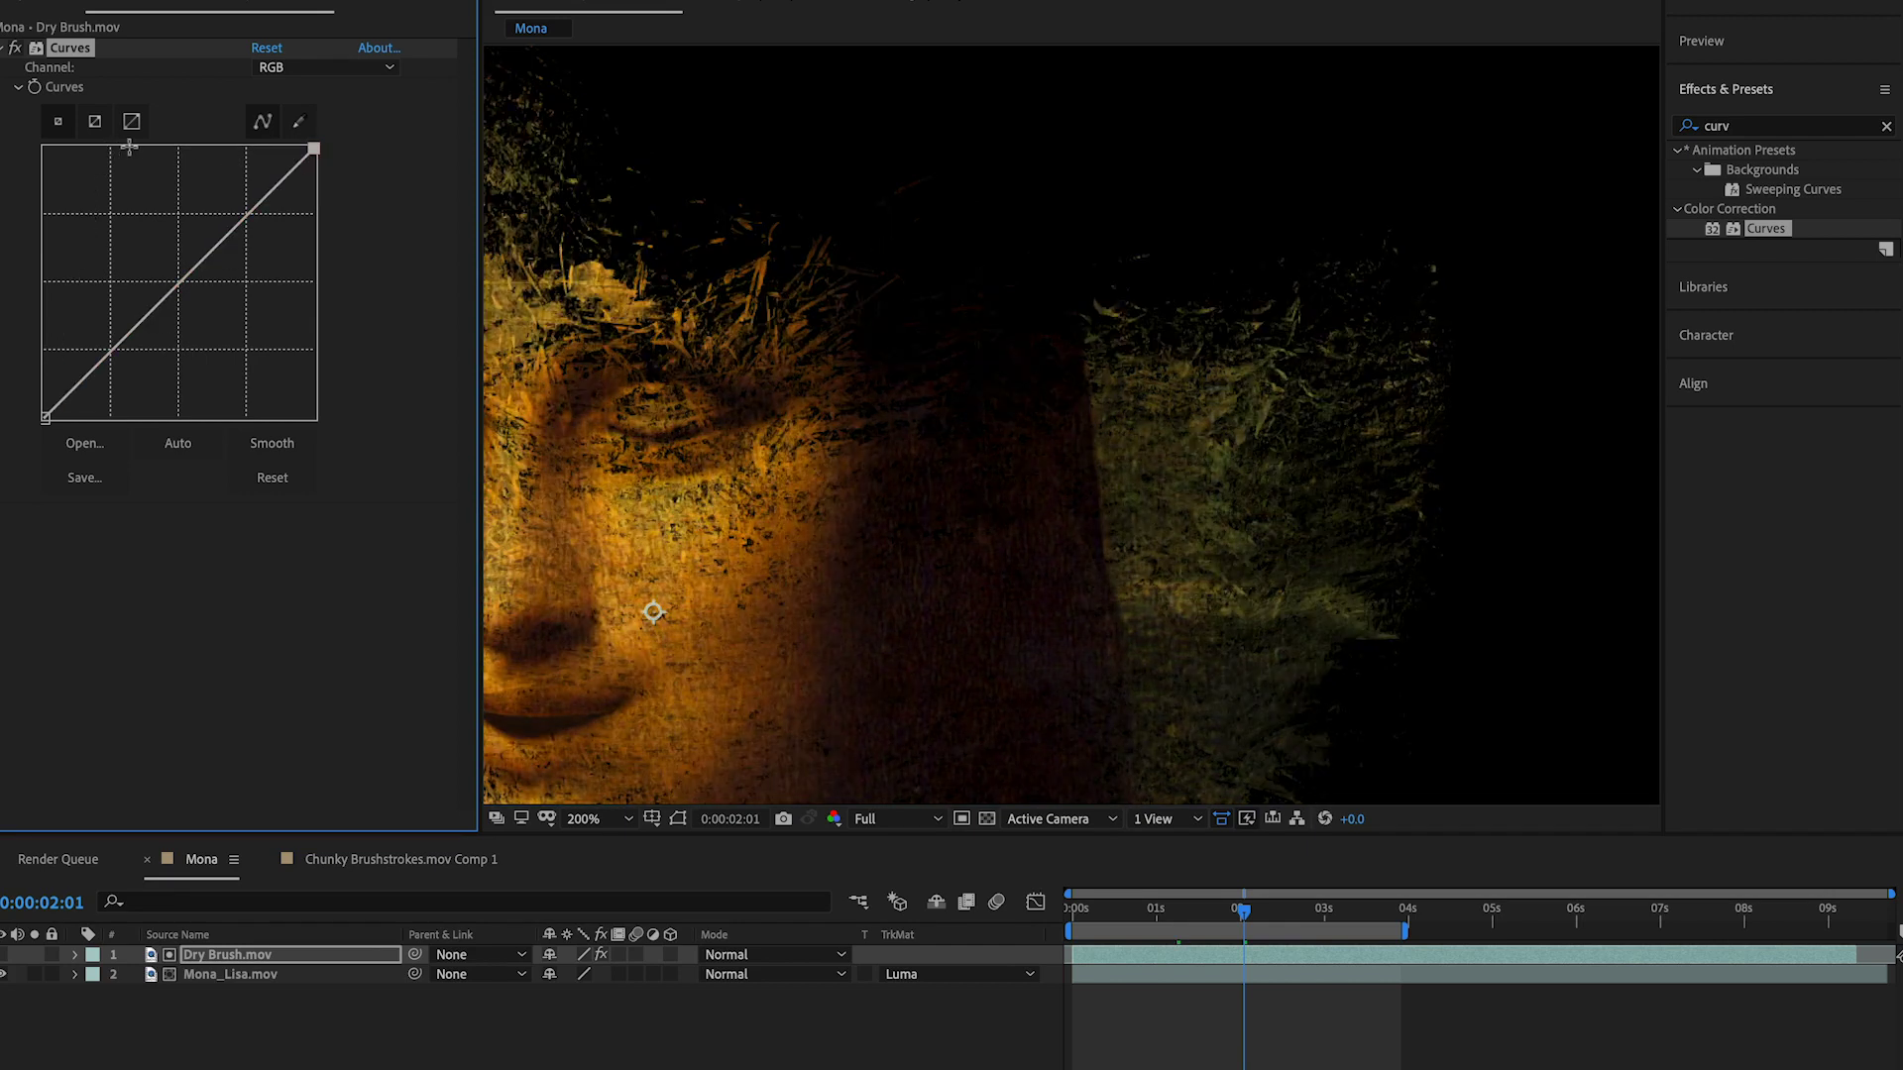
pyautogui.press(',')
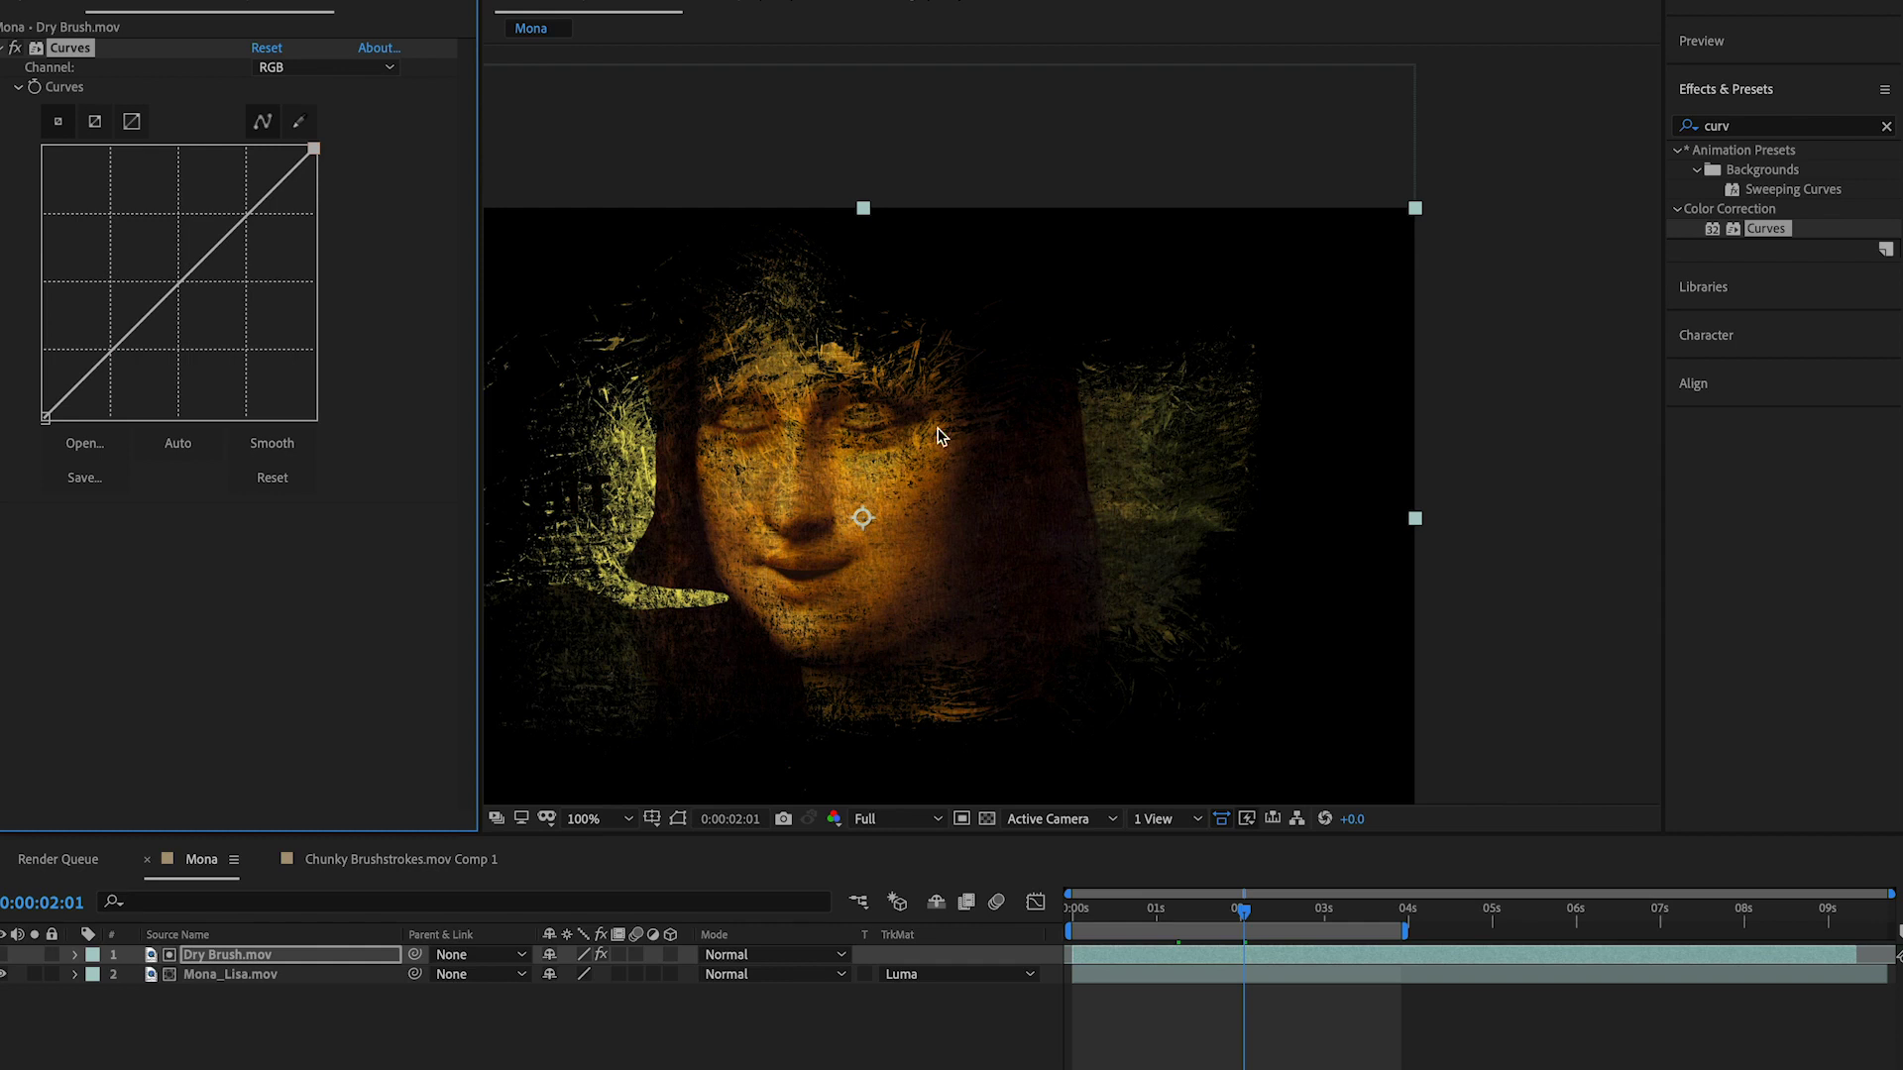
# Step: Drag the Curves top point left and bow the middle of the curve upward
pyautogui.moveTo(897, 441); pyautogui.dragTo(1075, 295)
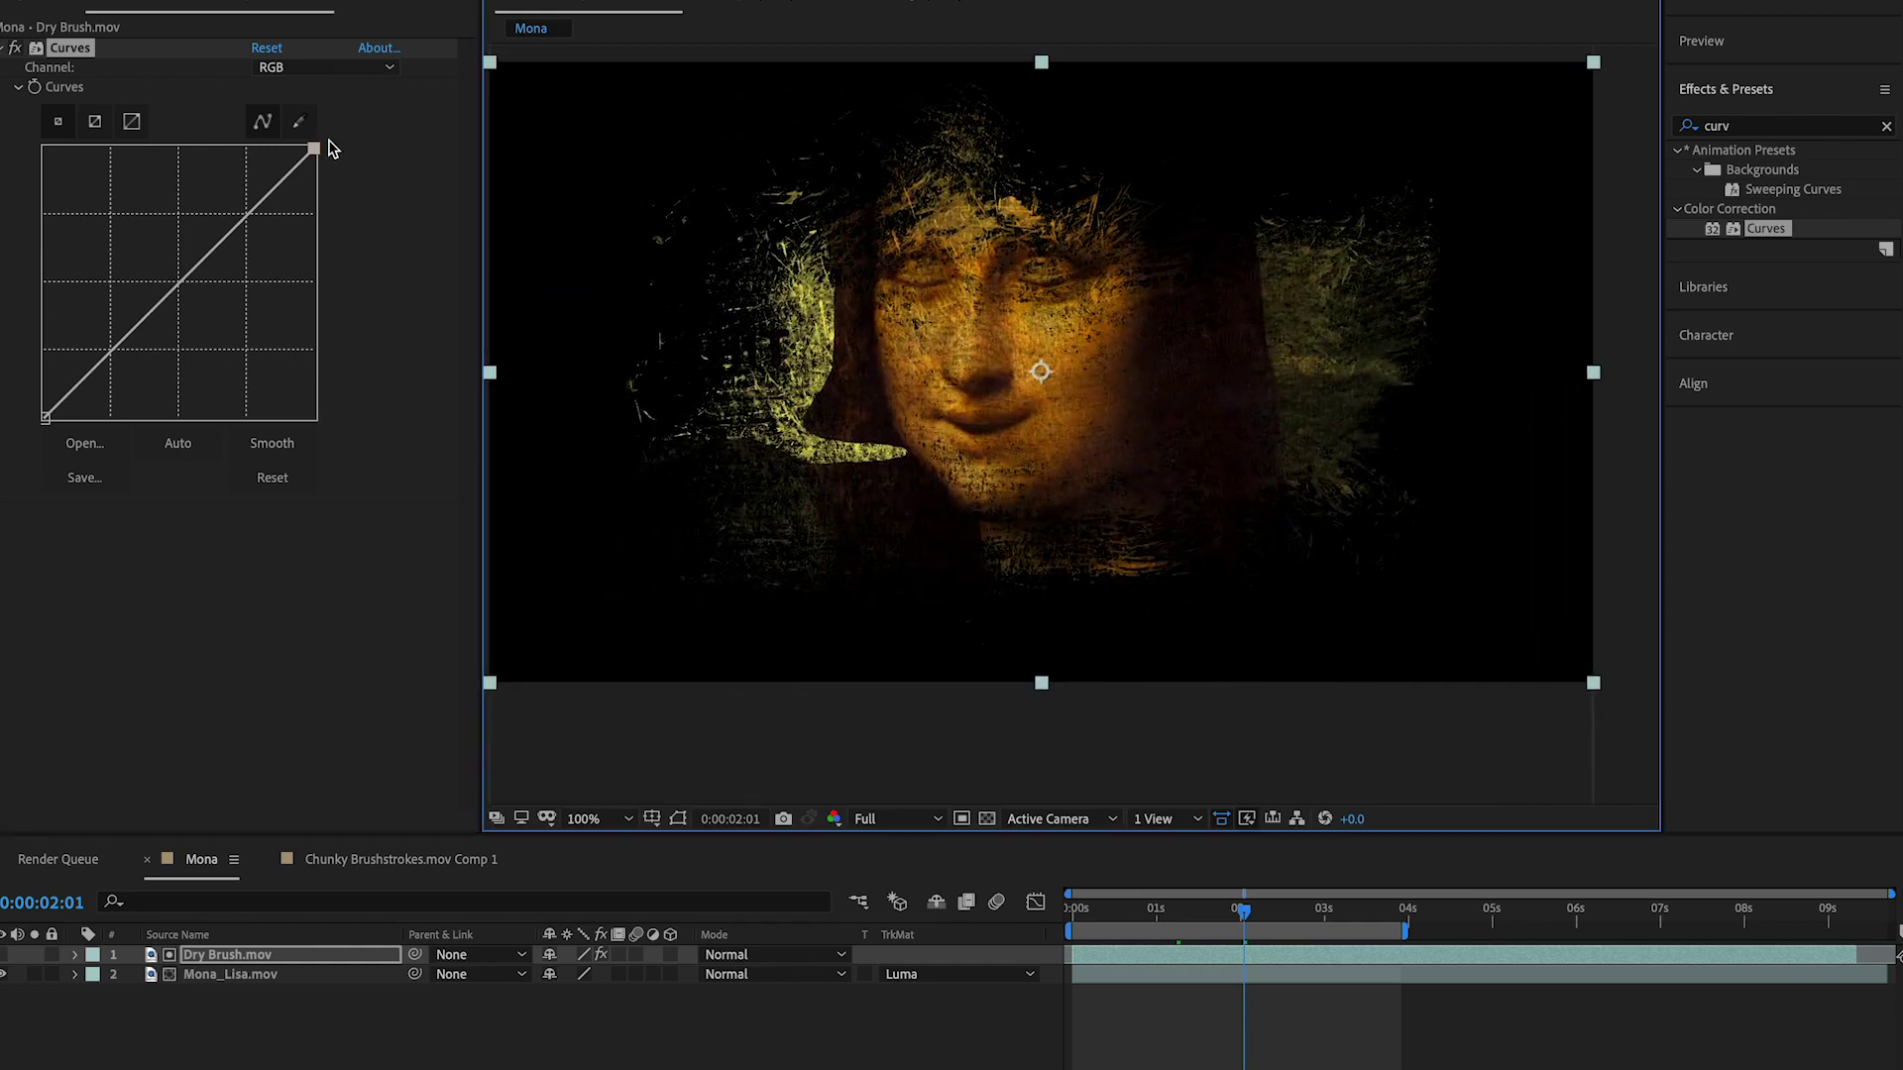
pyautogui.moveTo(314, 149); pyautogui.dragTo(255, 149)
pyautogui.moveTo(169, 253); pyautogui.dragTo(133, 219)
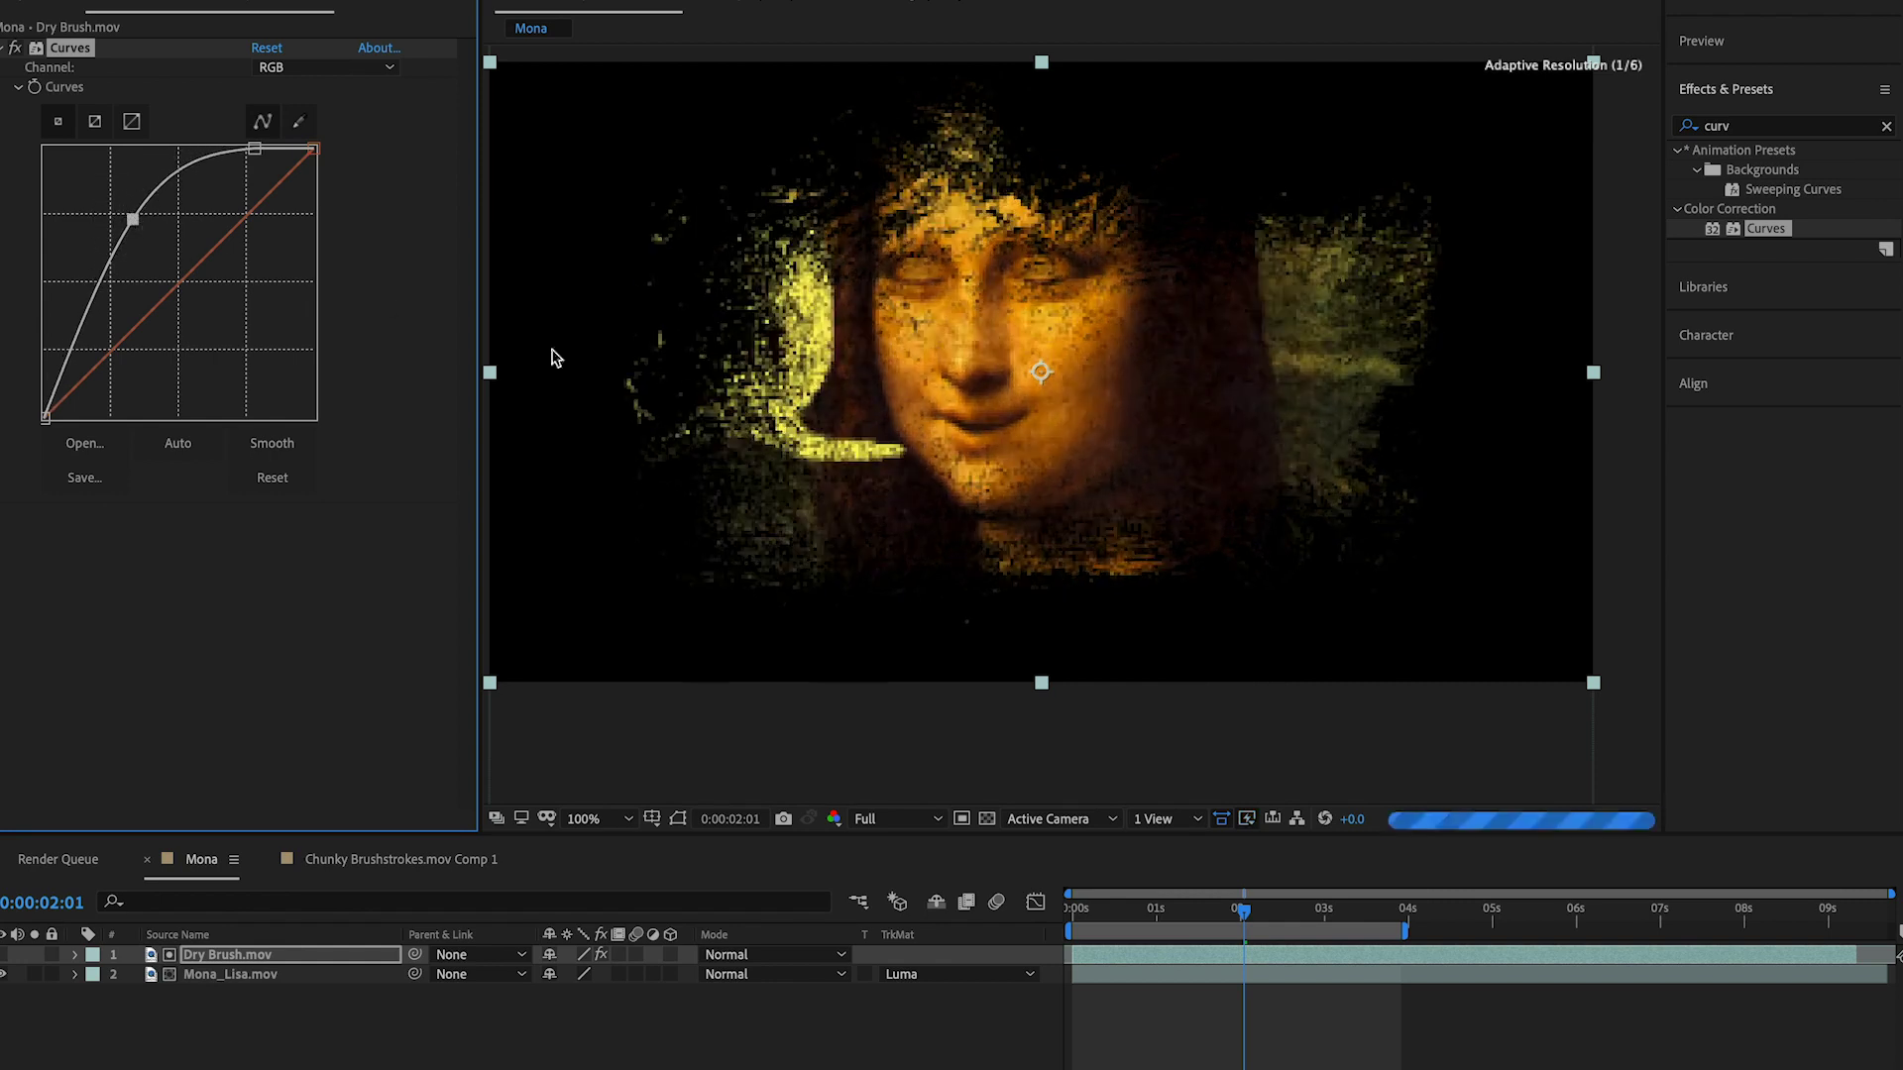
# Step: Preview the boosted Dry Brush reveal, replaying from 02:02
pyautogui.click(1050, 683)
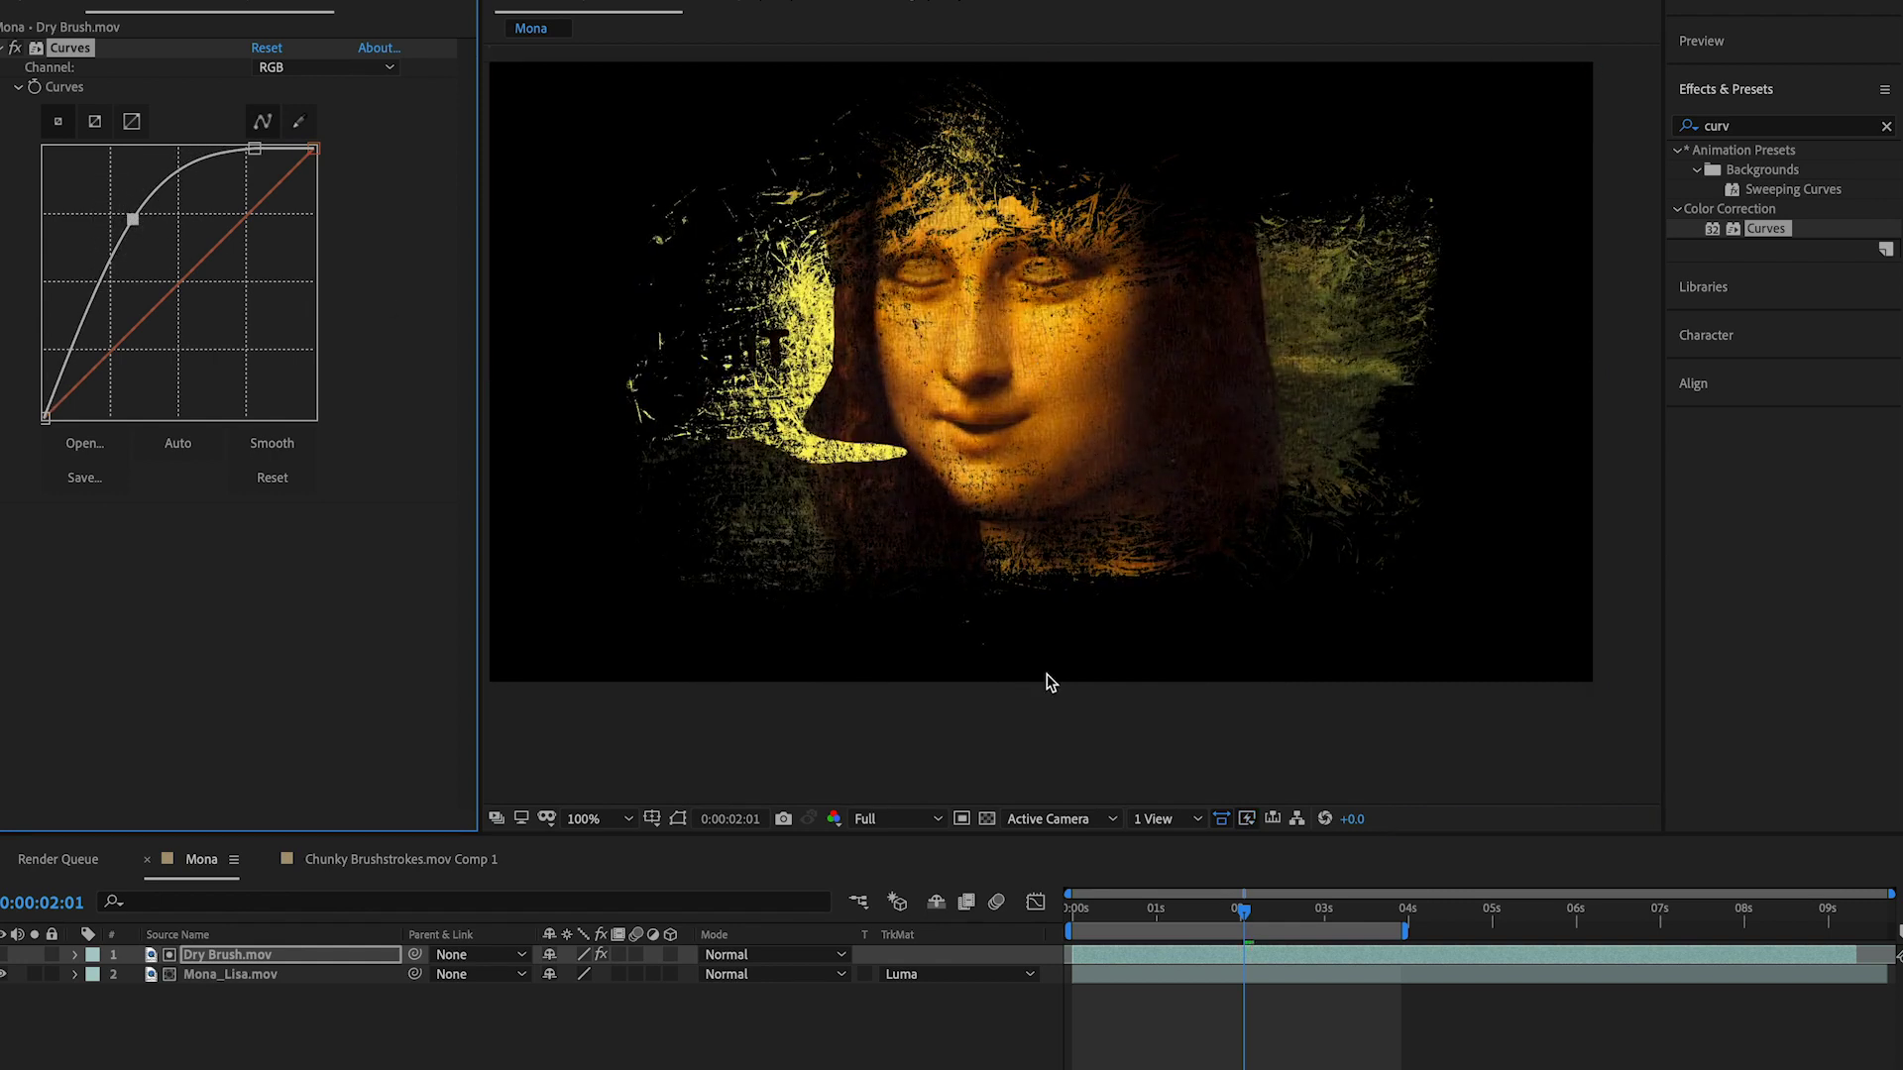
pyautogui.press('space')
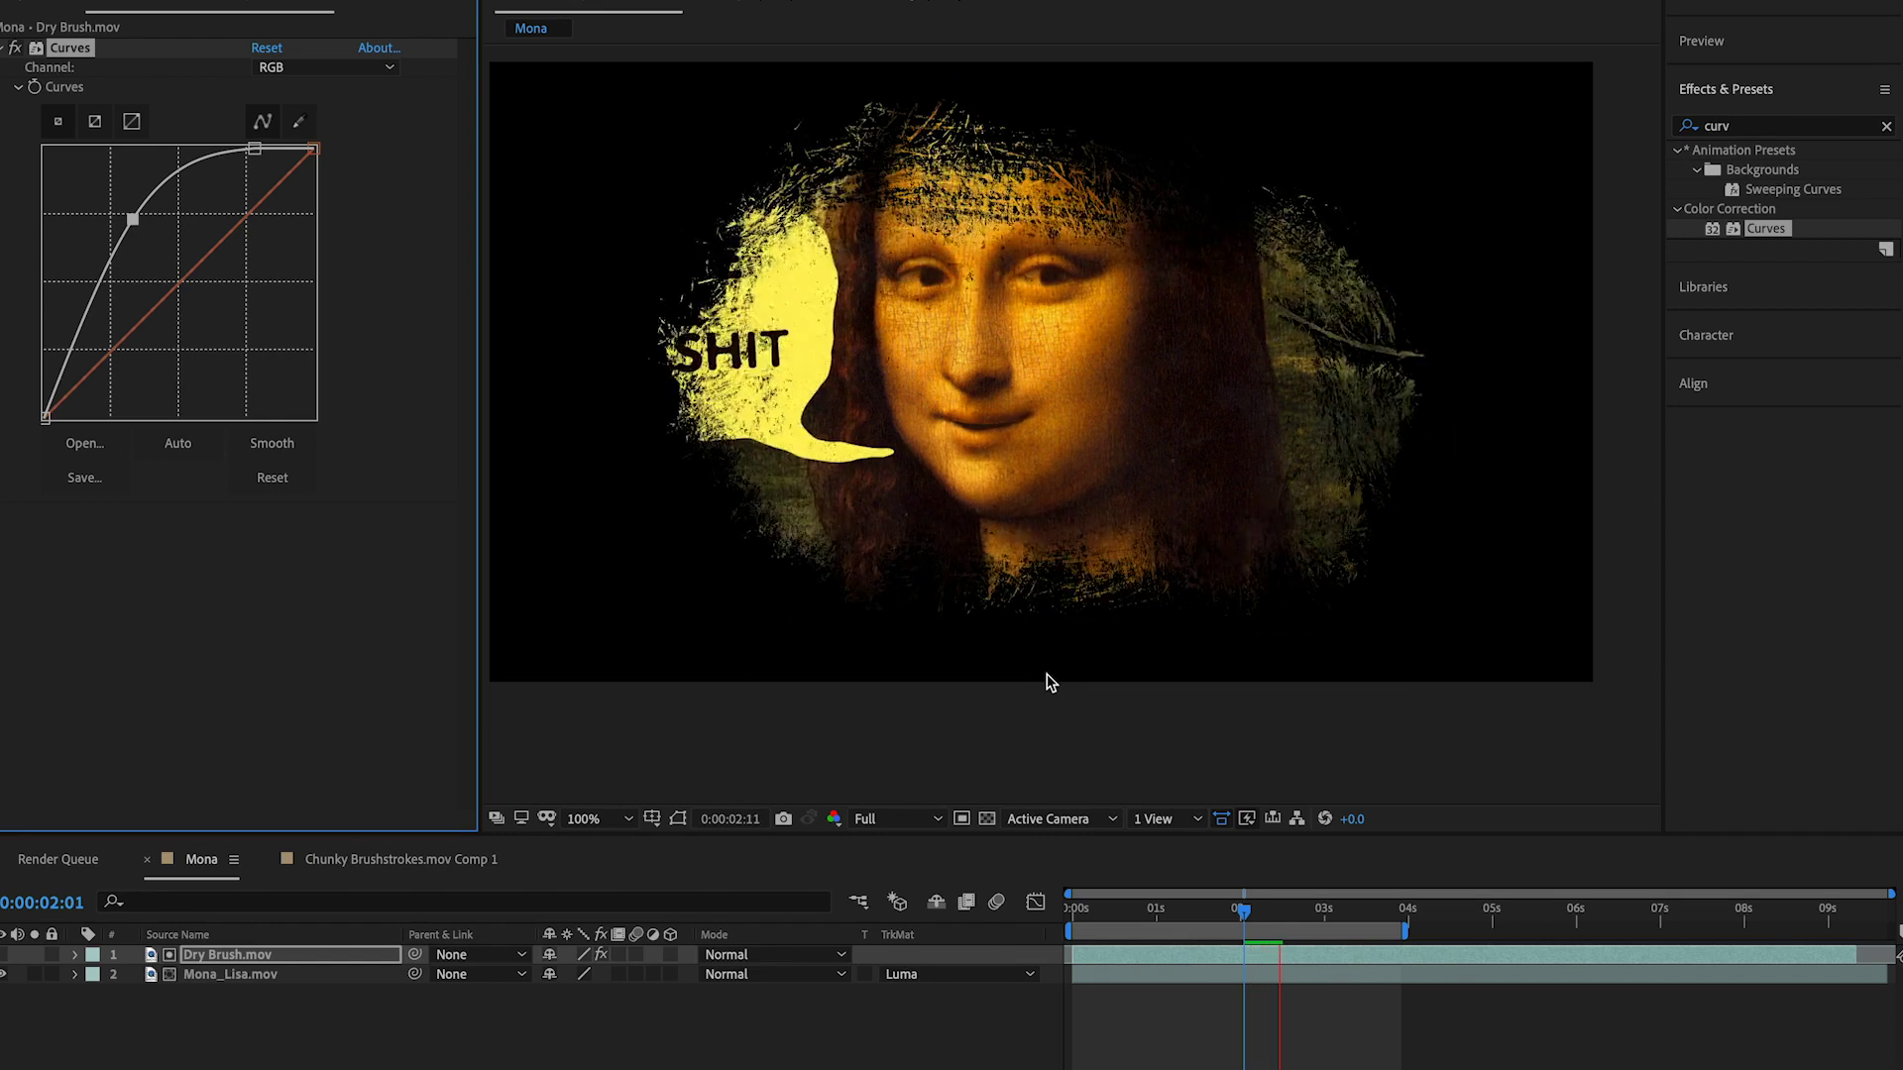
pyautogui.press('space')
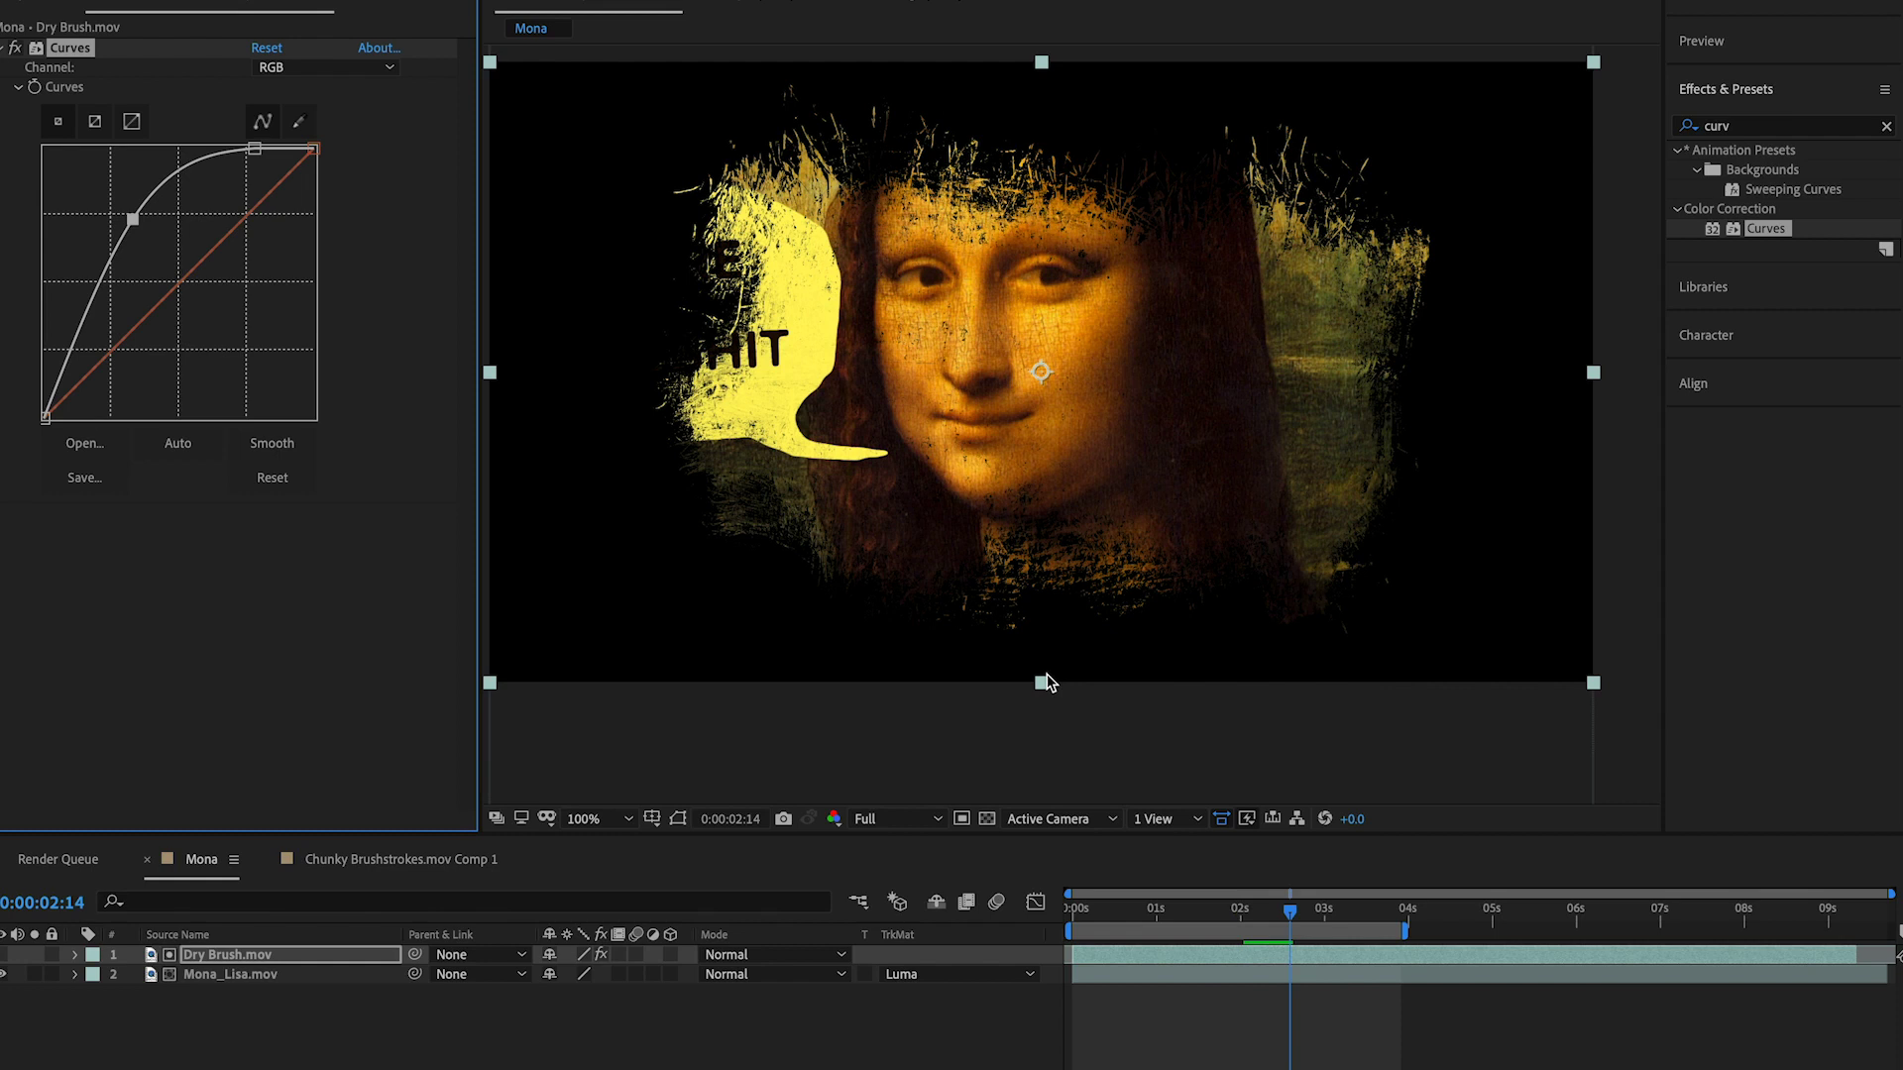
pyautogui.click(1249, 922)
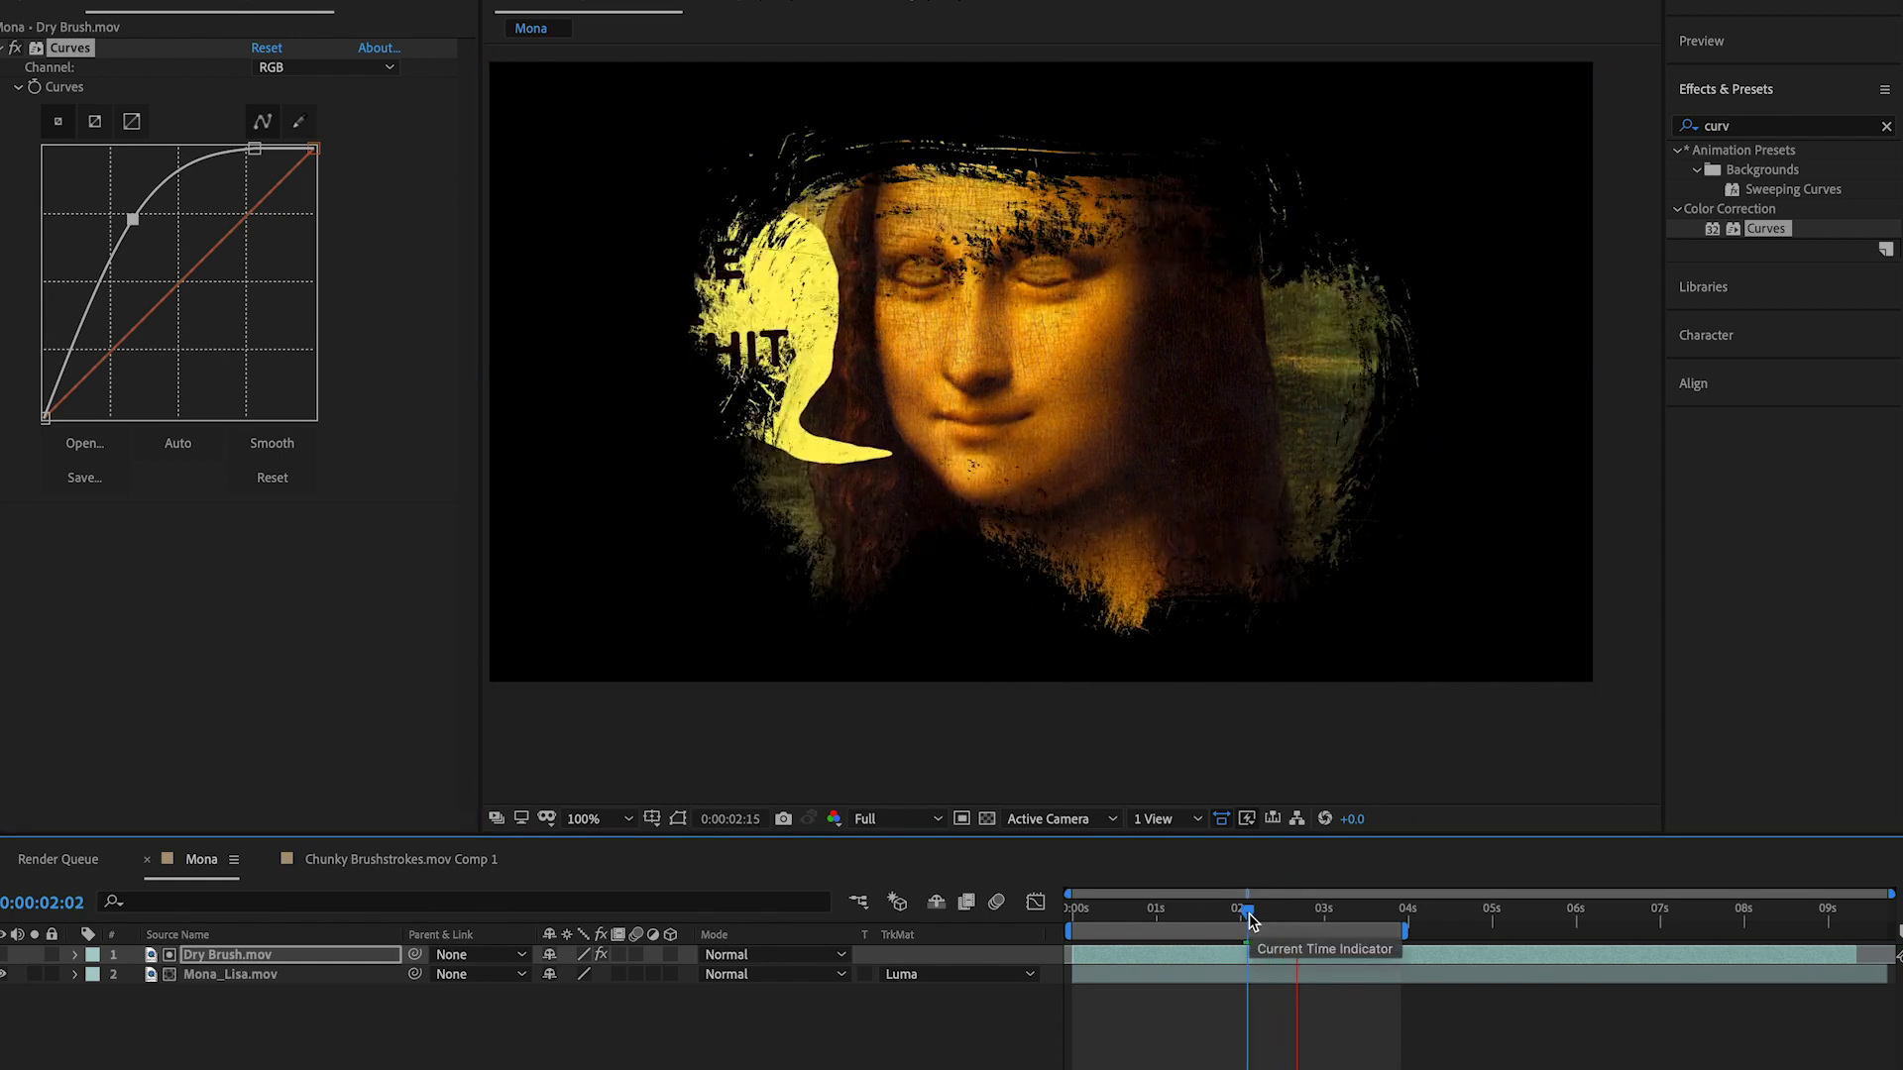
pyautogui.press('space')
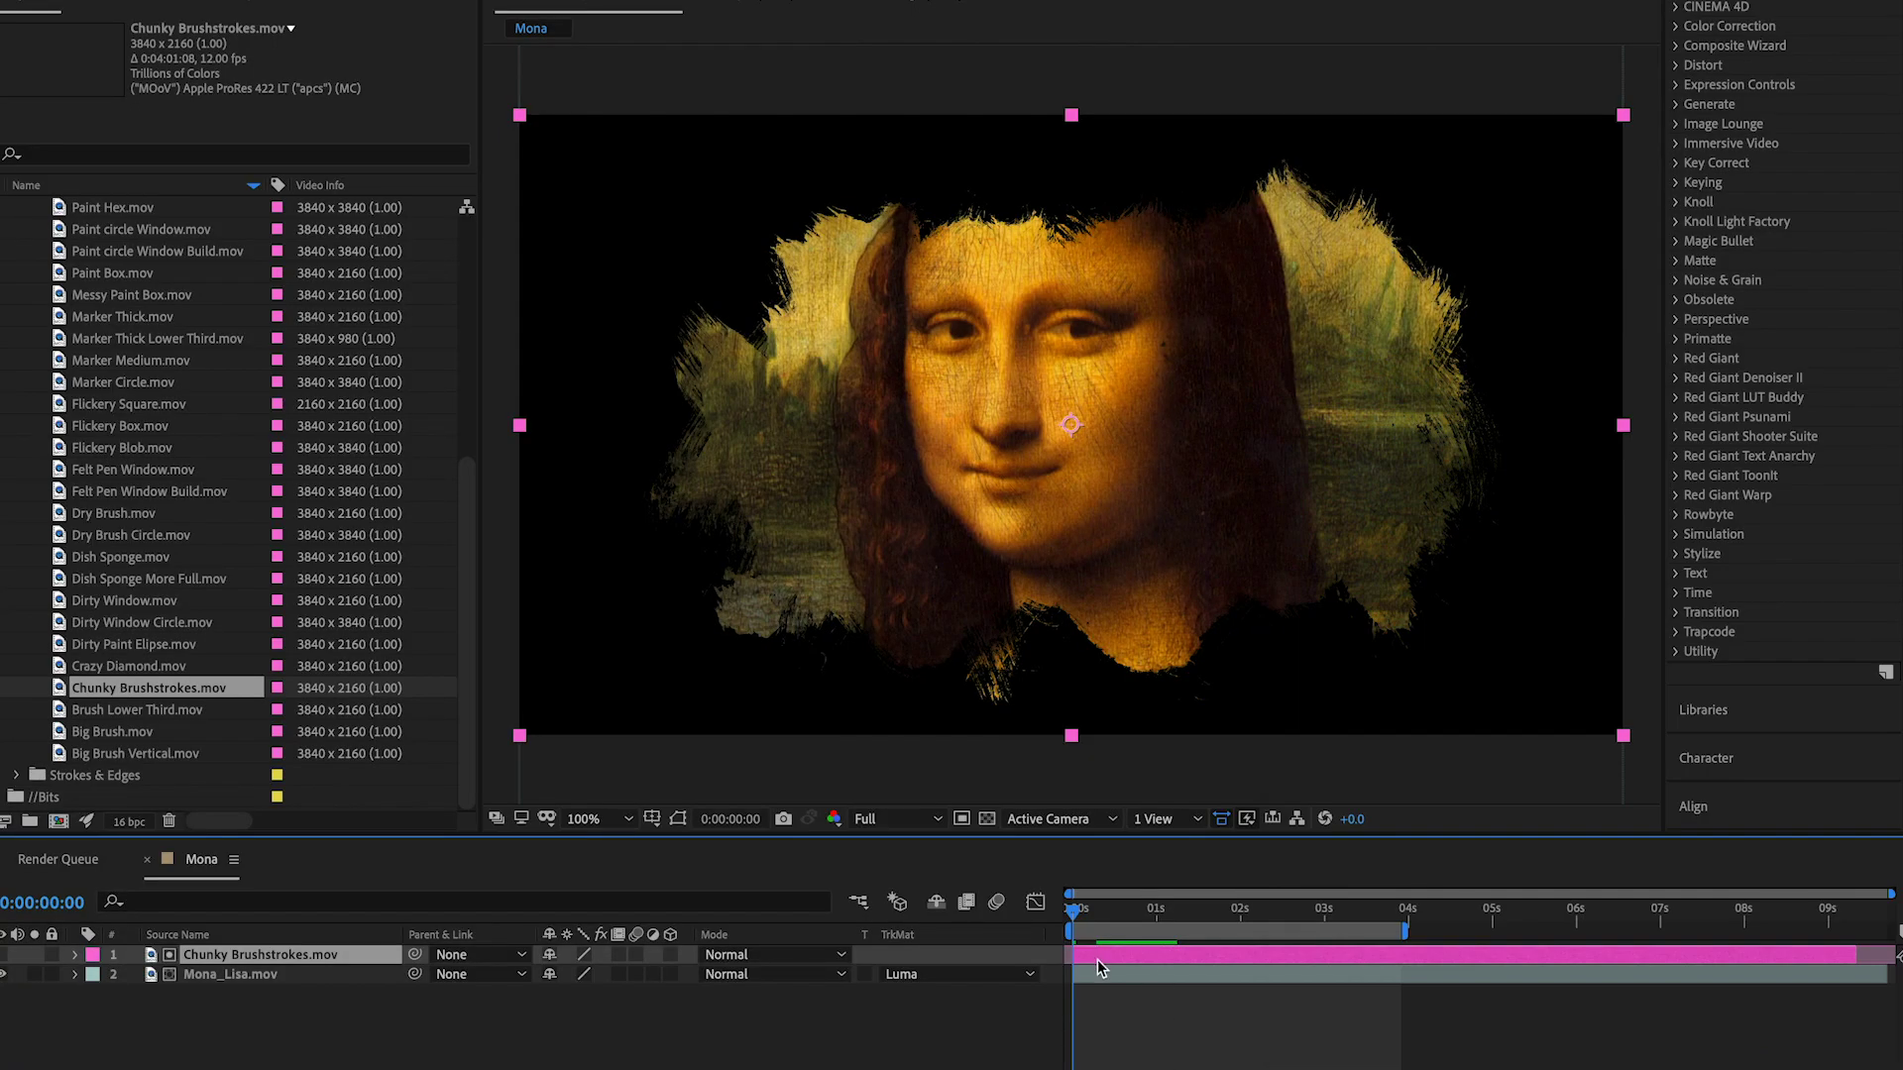
# Step: Pre-compose the Chunky Brushstrokes.mov layer with the default settings
pyautogui.rightClick(1097, 959)
pyautogui.click(1188, 1028)
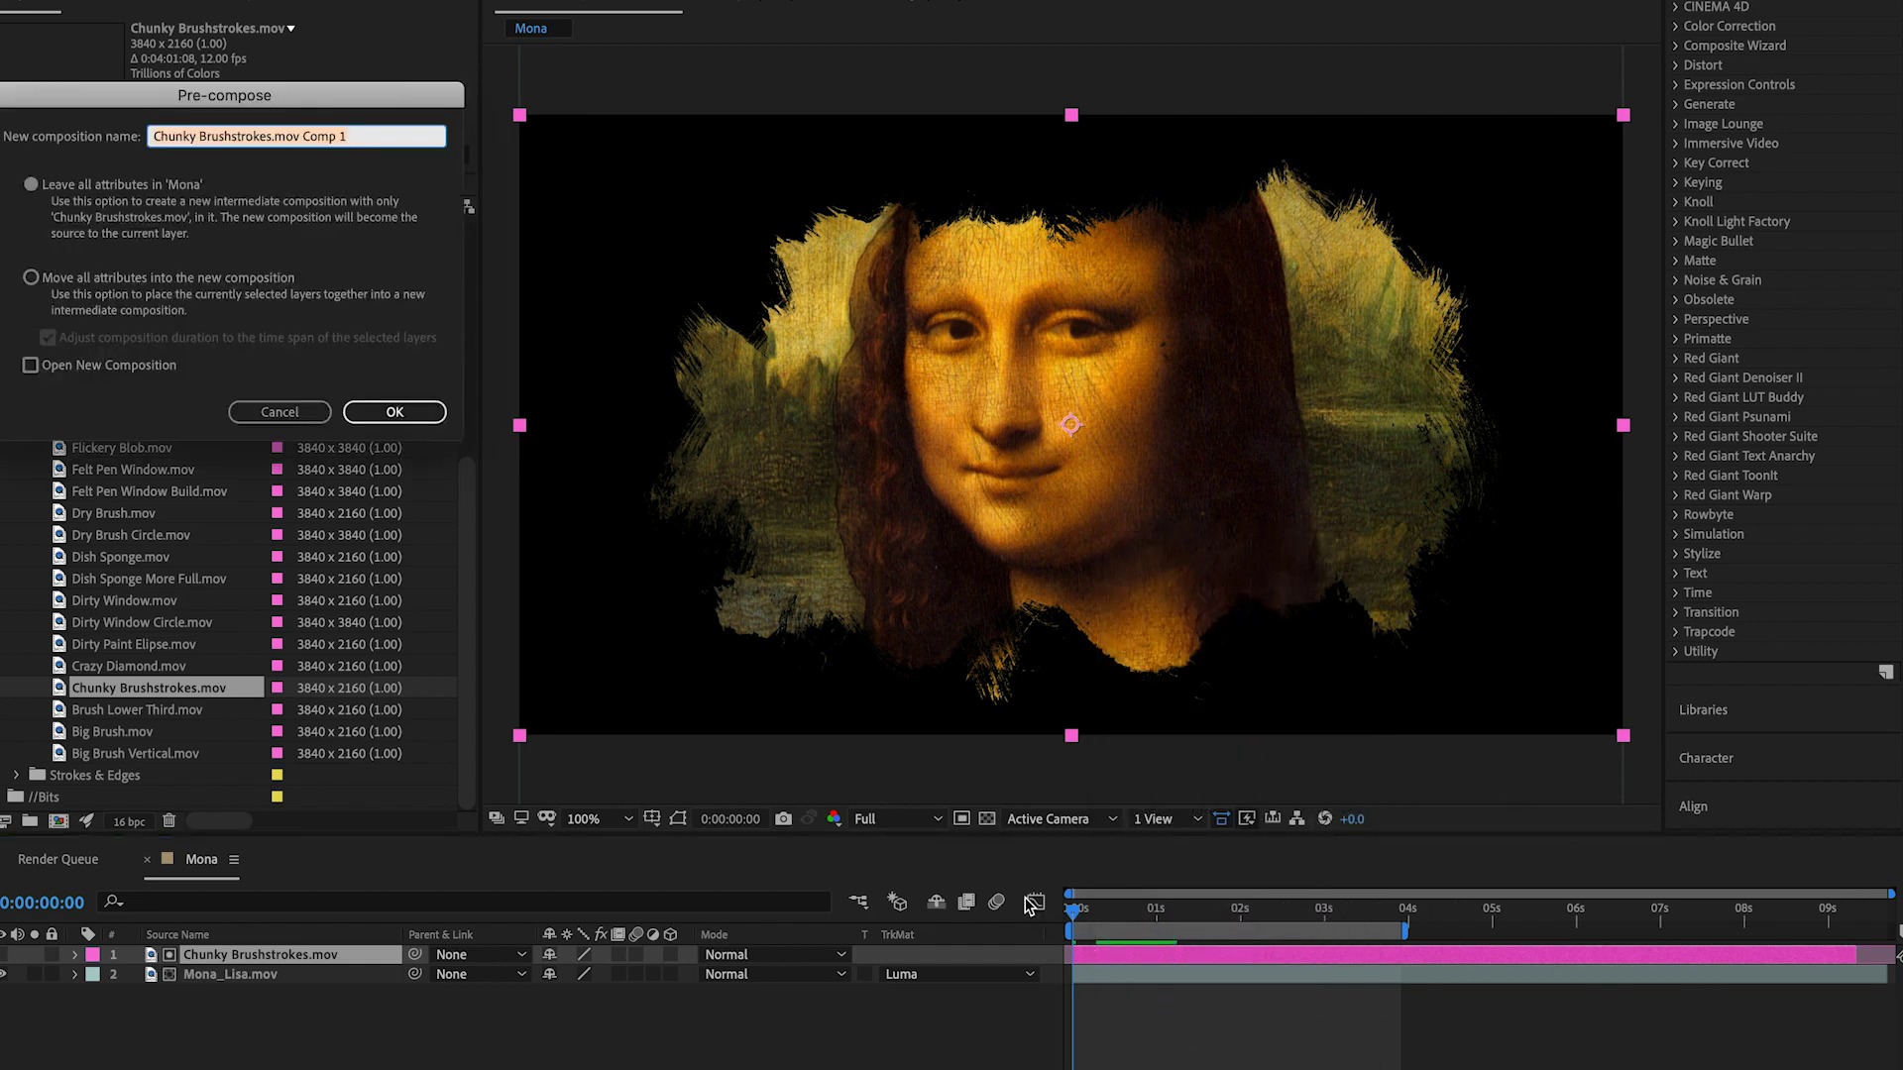
pyautogui.press('Return')
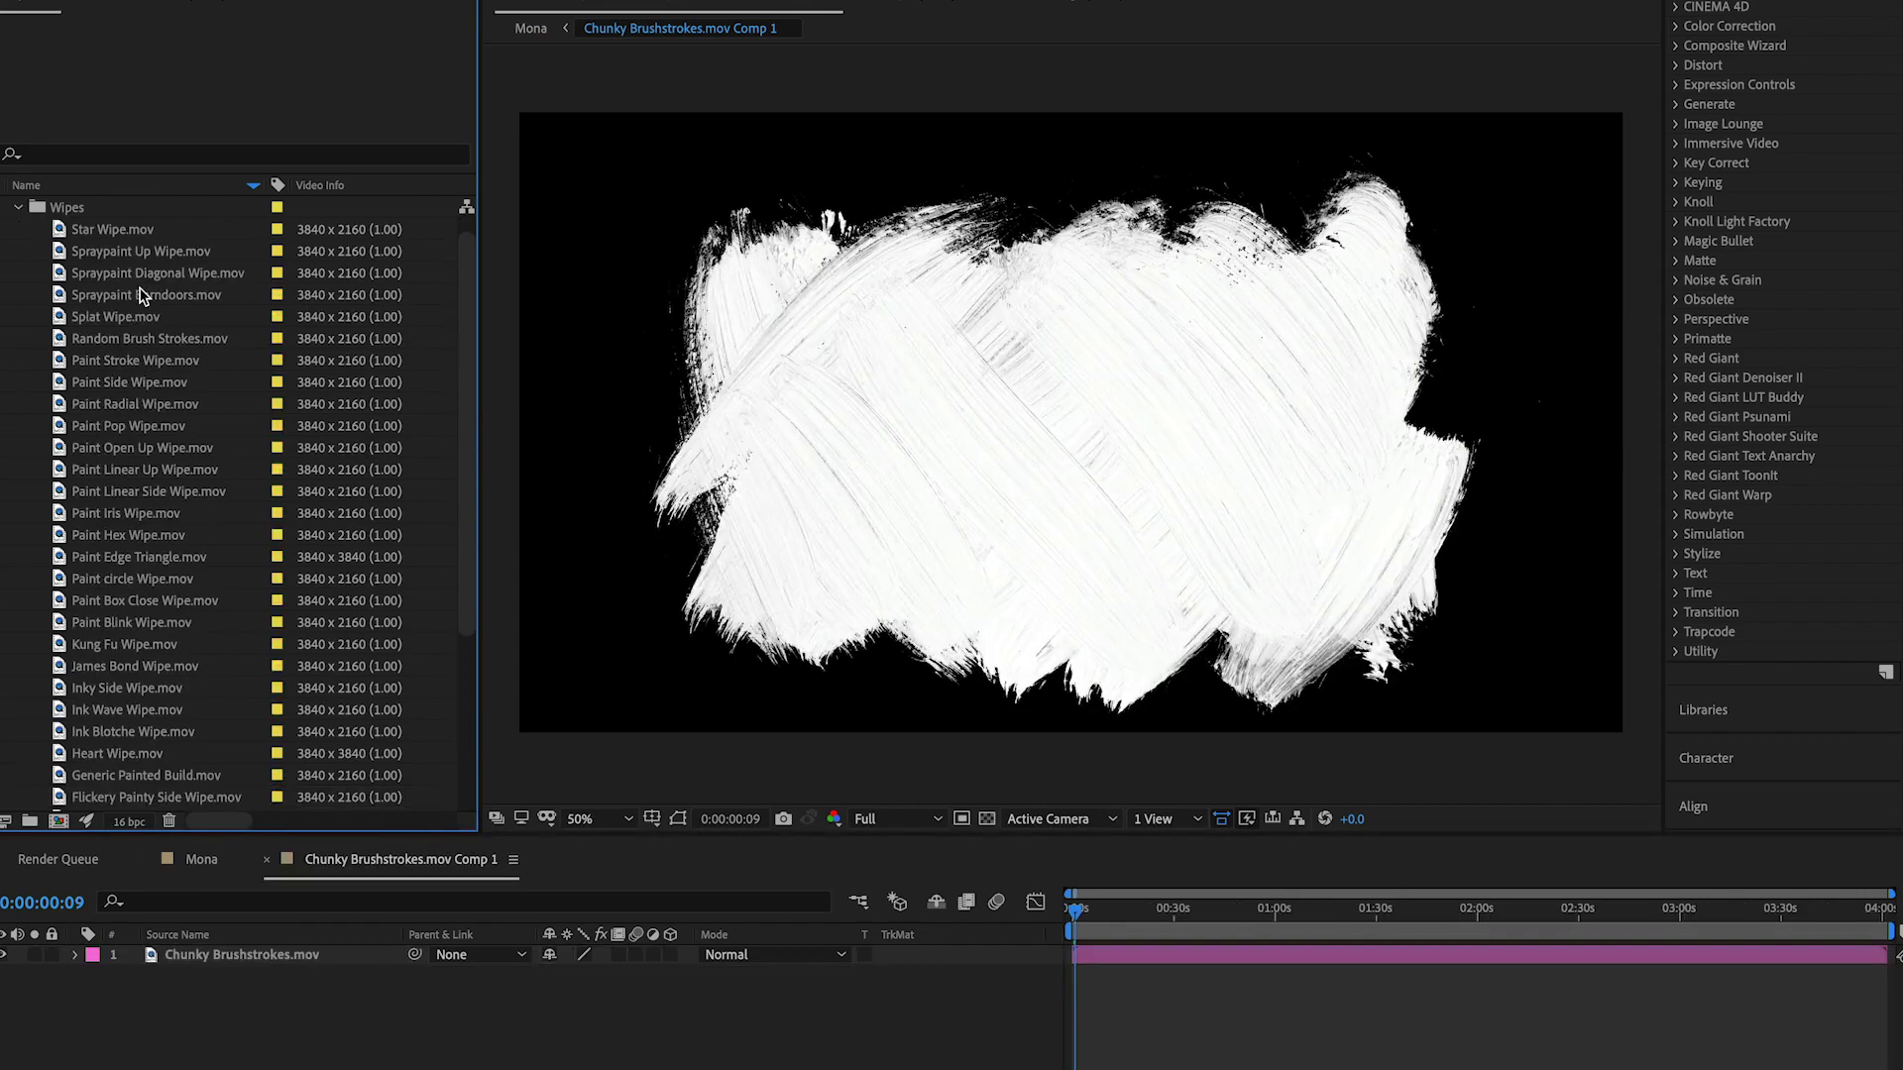
# Step: Add Paint Iris Wipe.mov from the Wipes folder as the precomp's top layer and preview it
pyautogui.click(151, 516)
pyautogui.moveTo(139, 525); pyautogui.dragTo(1072, 443)
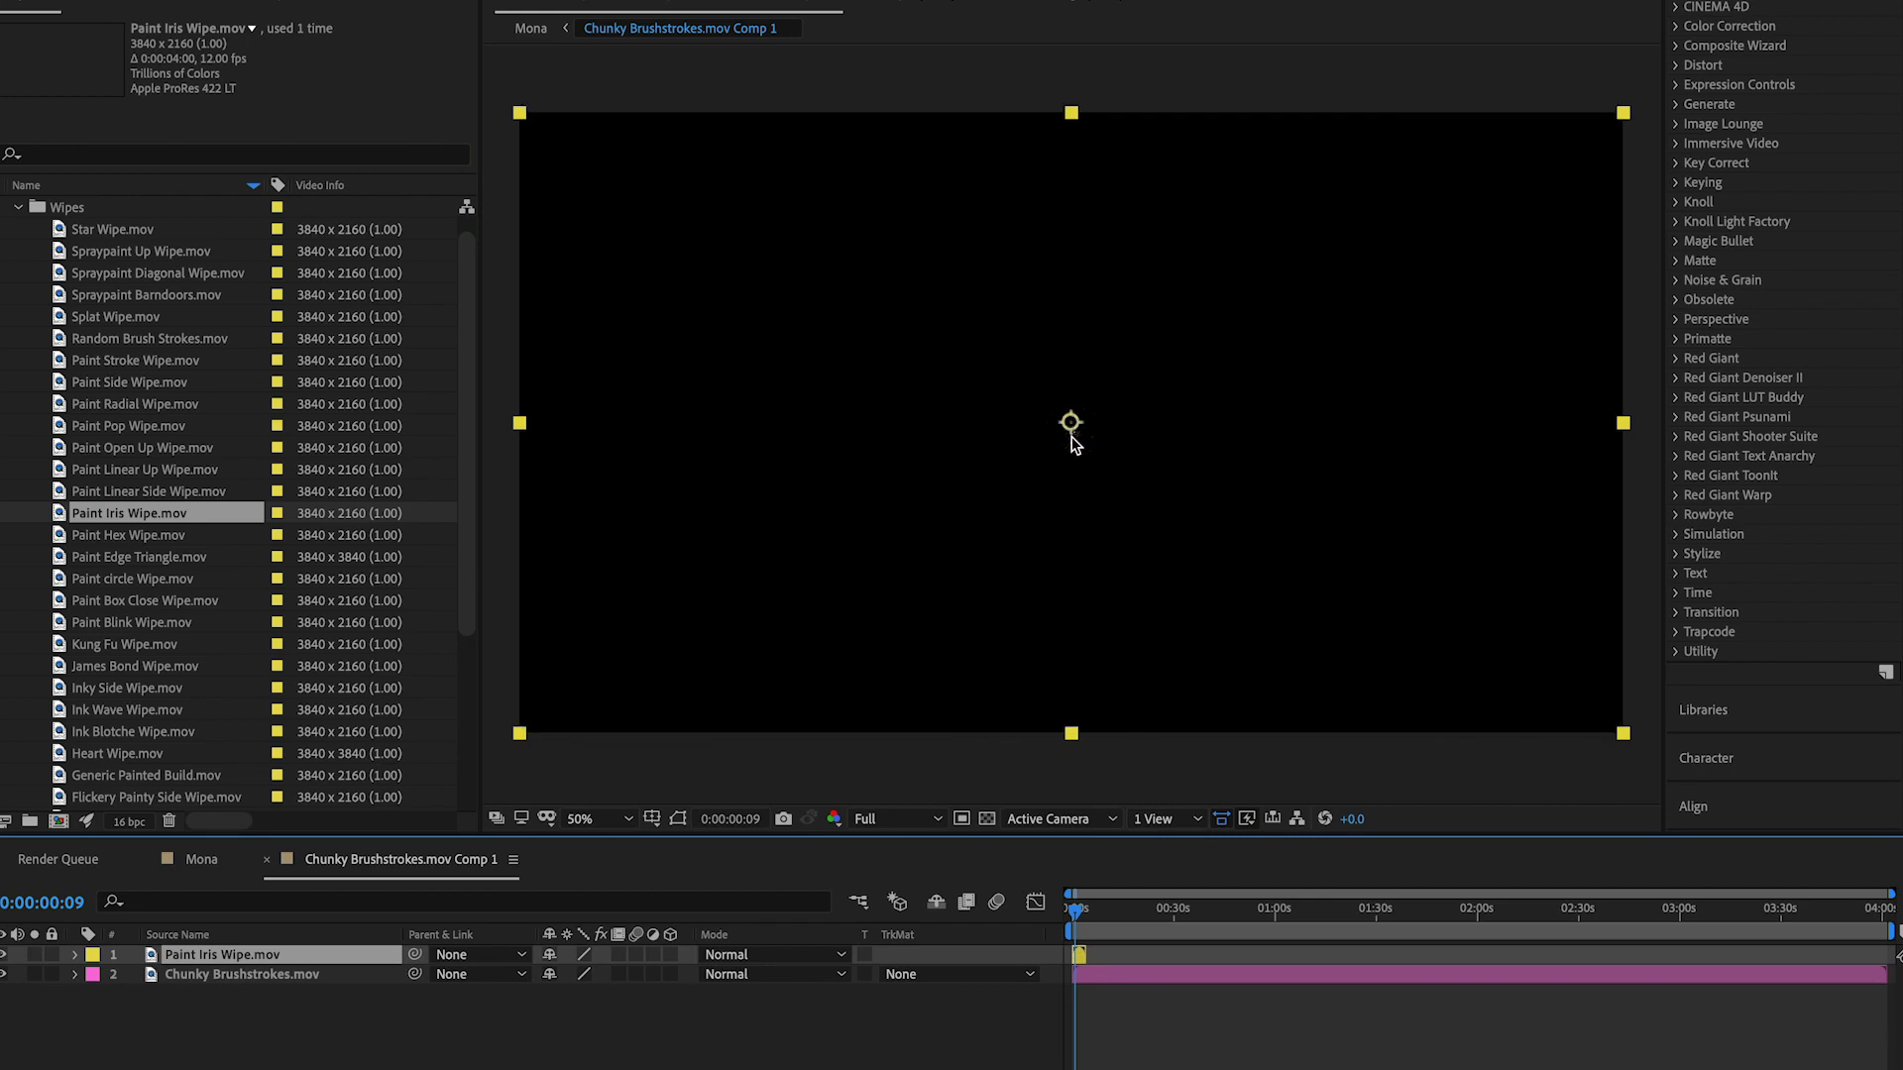
pyautogui.click(1249, 788)
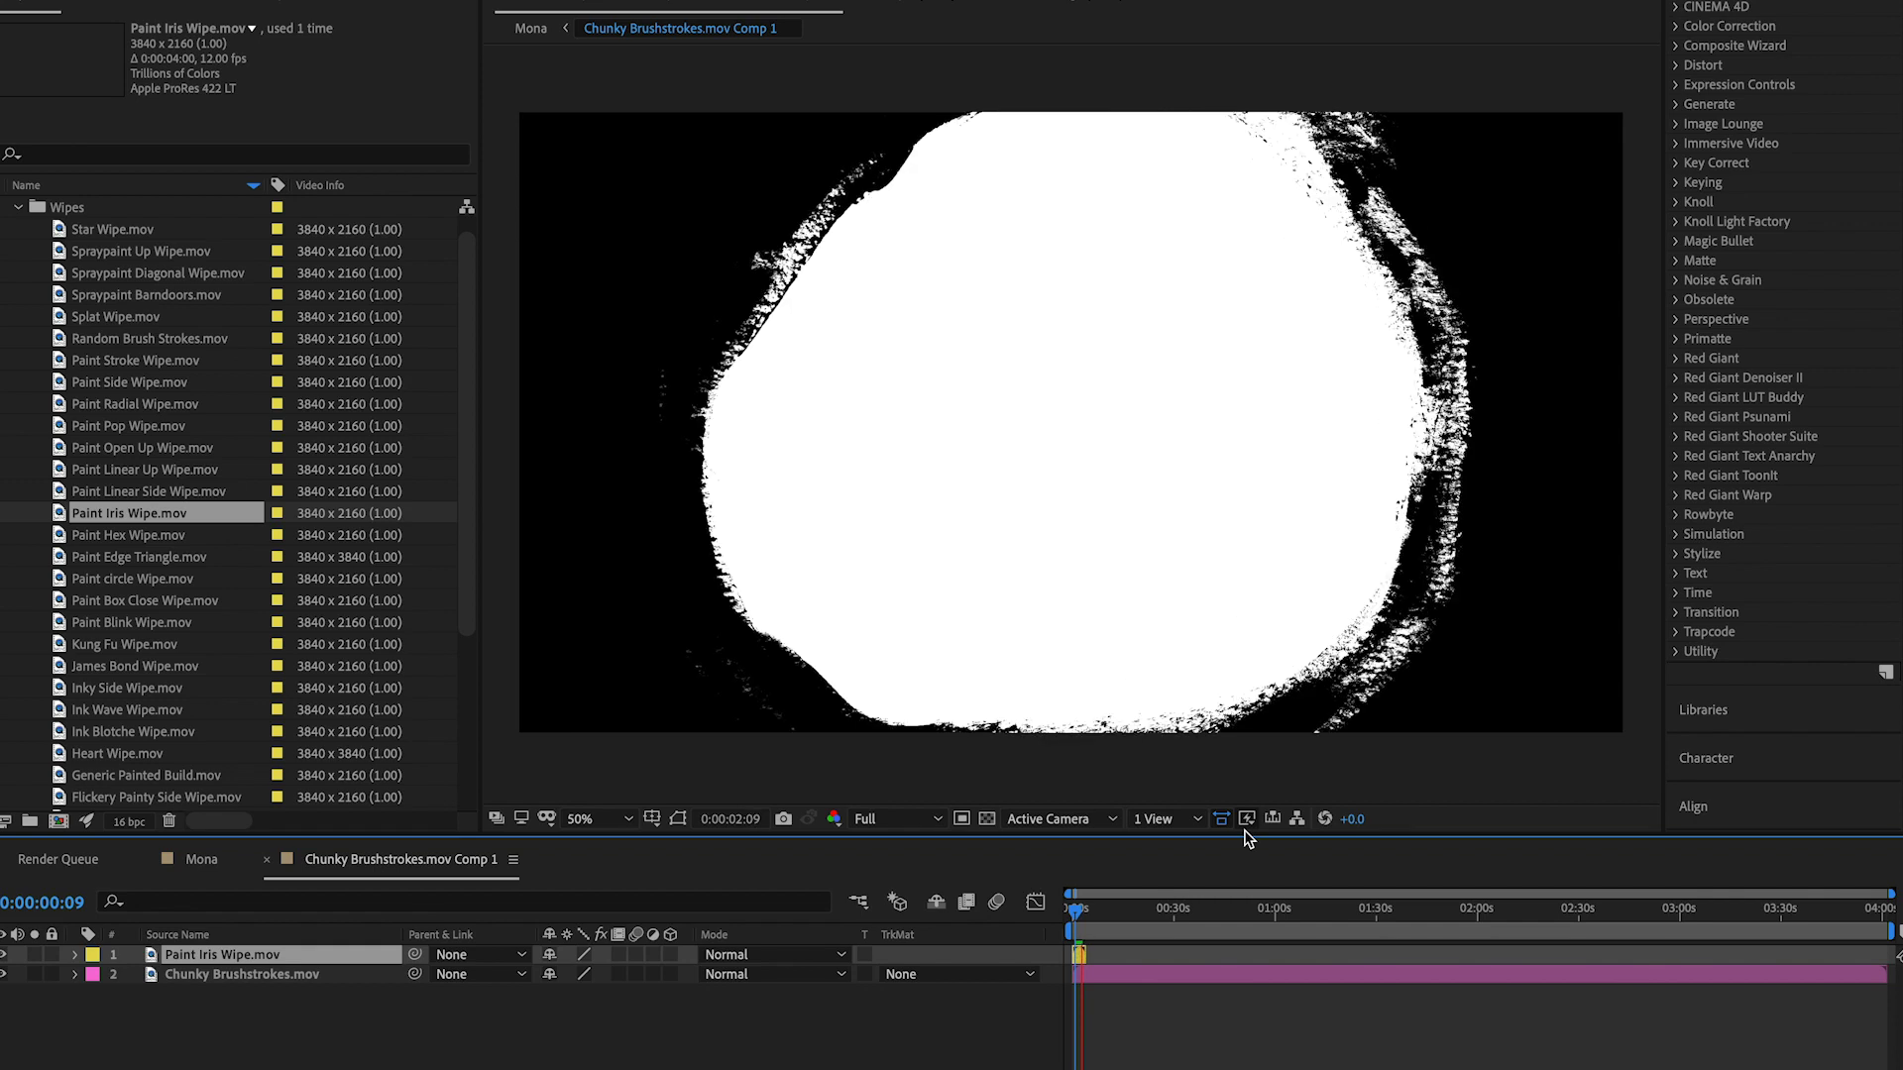
pyautogui.press('space')
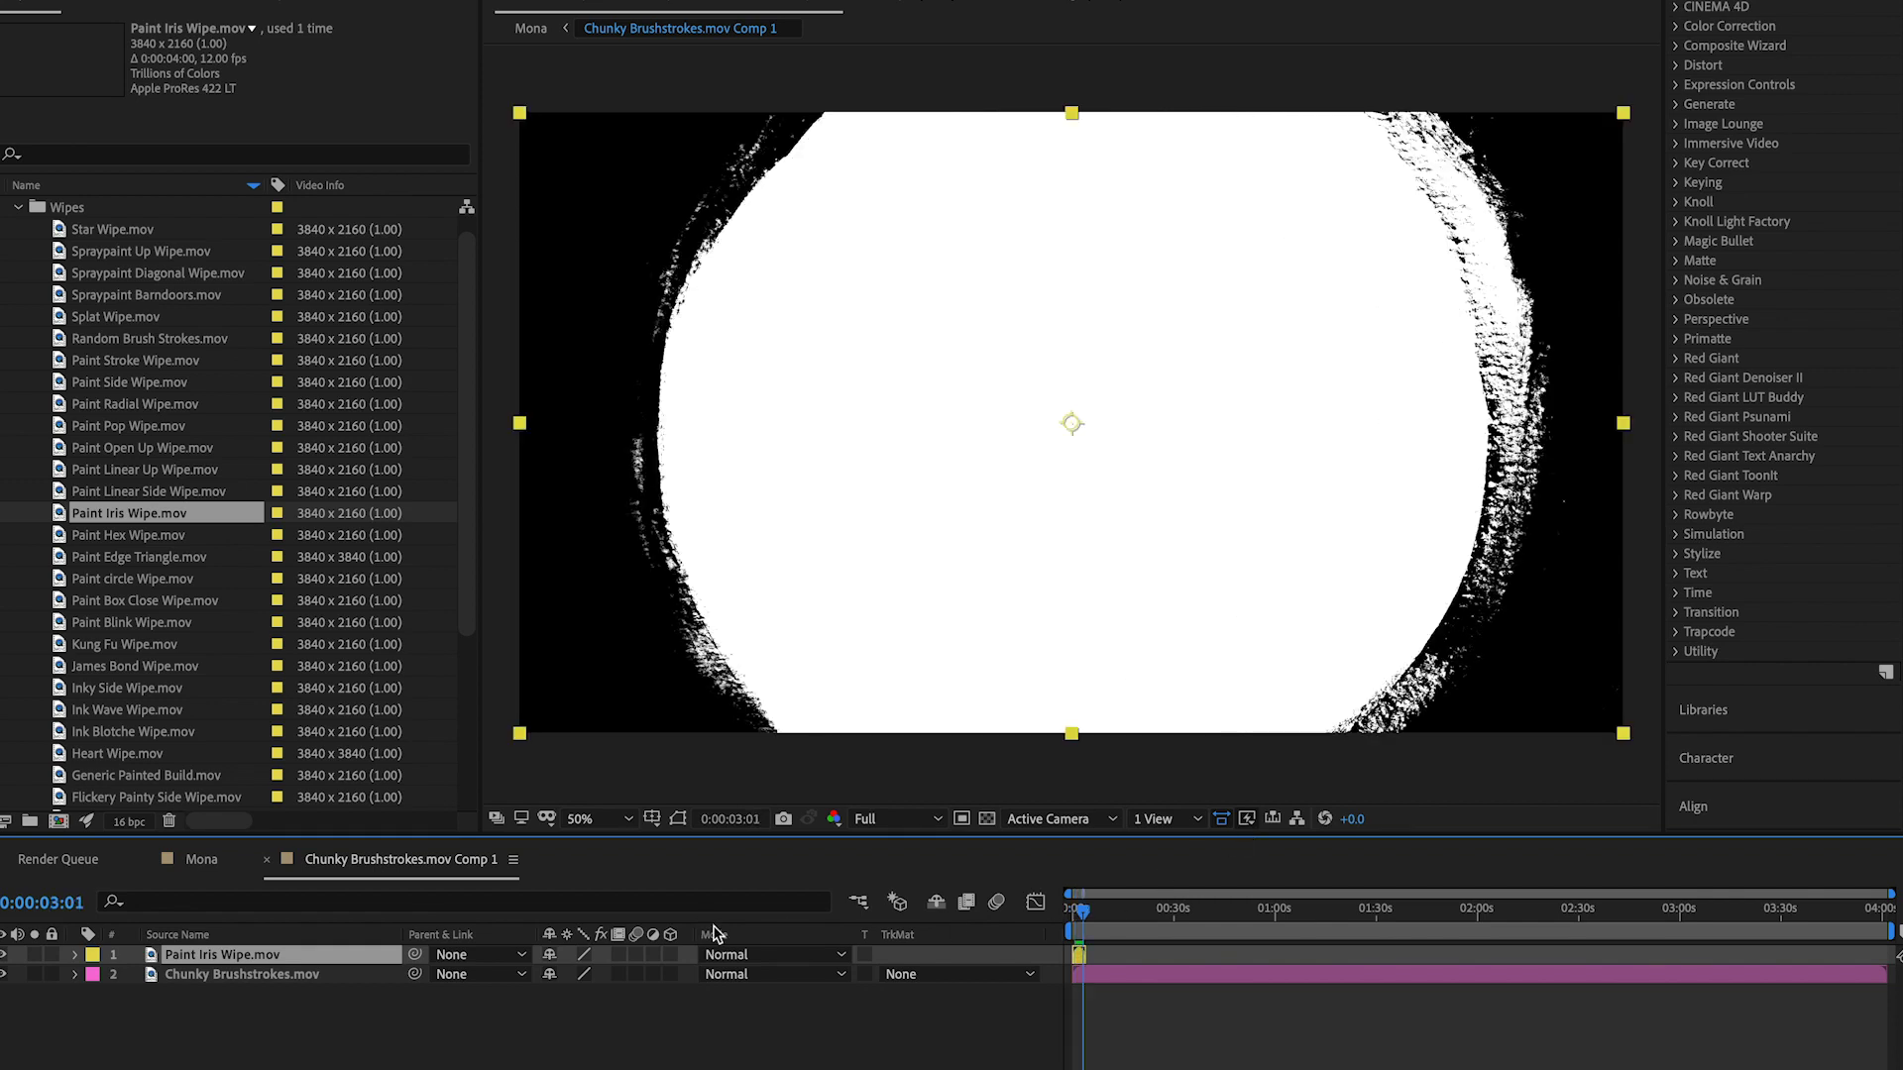
# Step: Set Paint Iris Wipe.mov to Multiply blend mode and preview the combined matte from the start
pyautogui.click(753, 955)
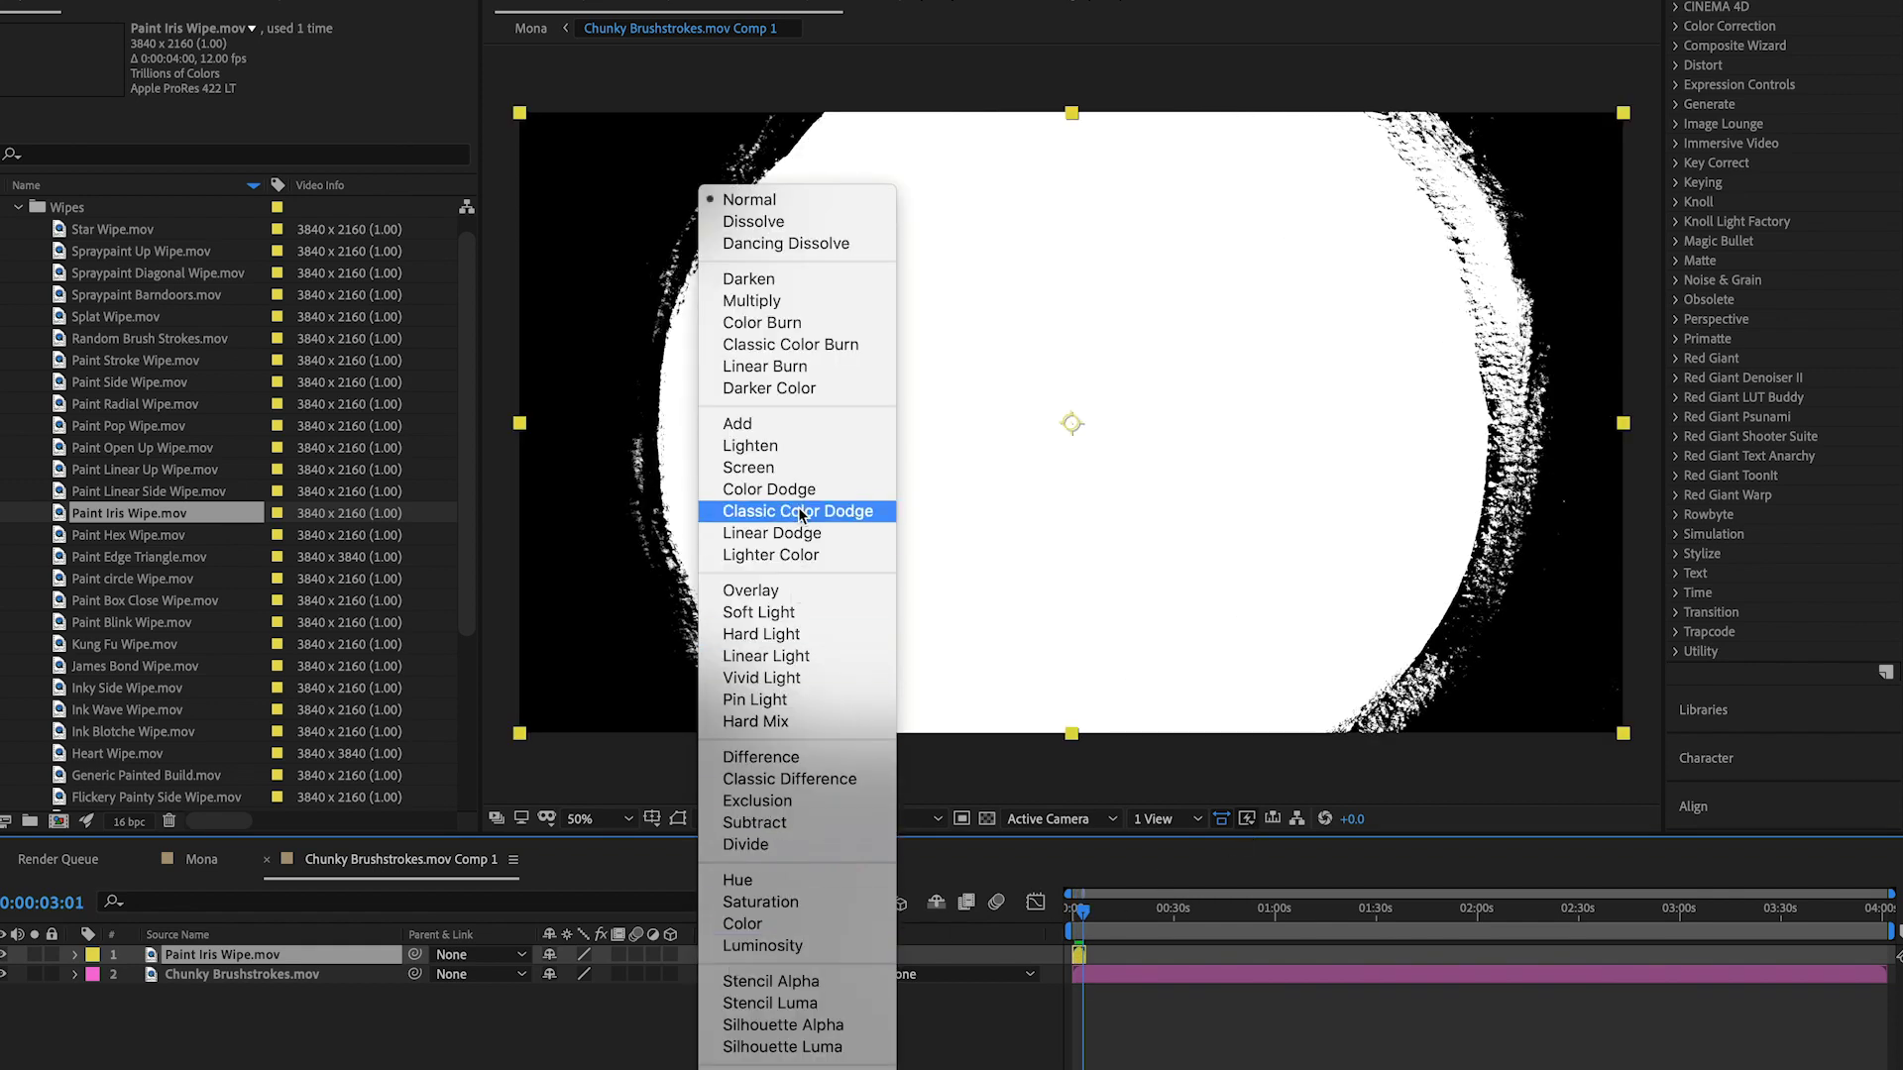
pyautogui.click(799, 303)
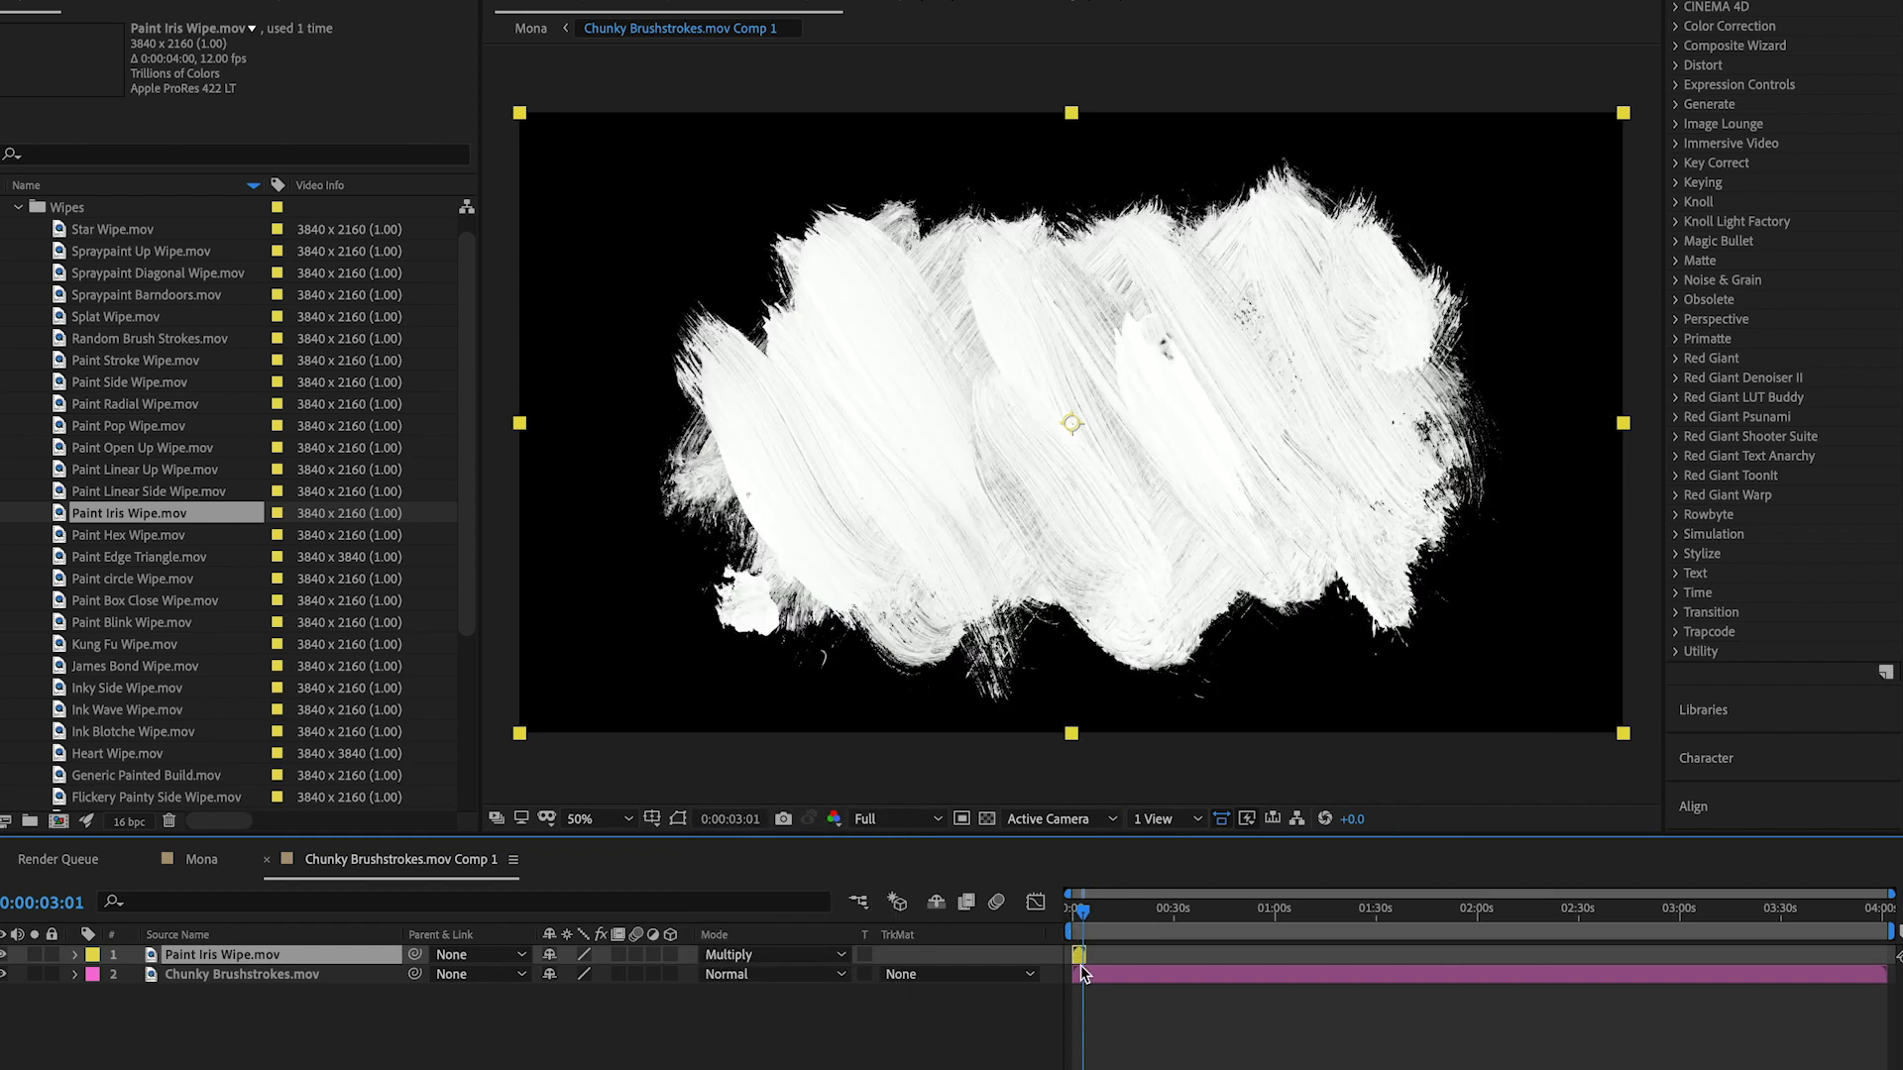
pyautogui.press('=')
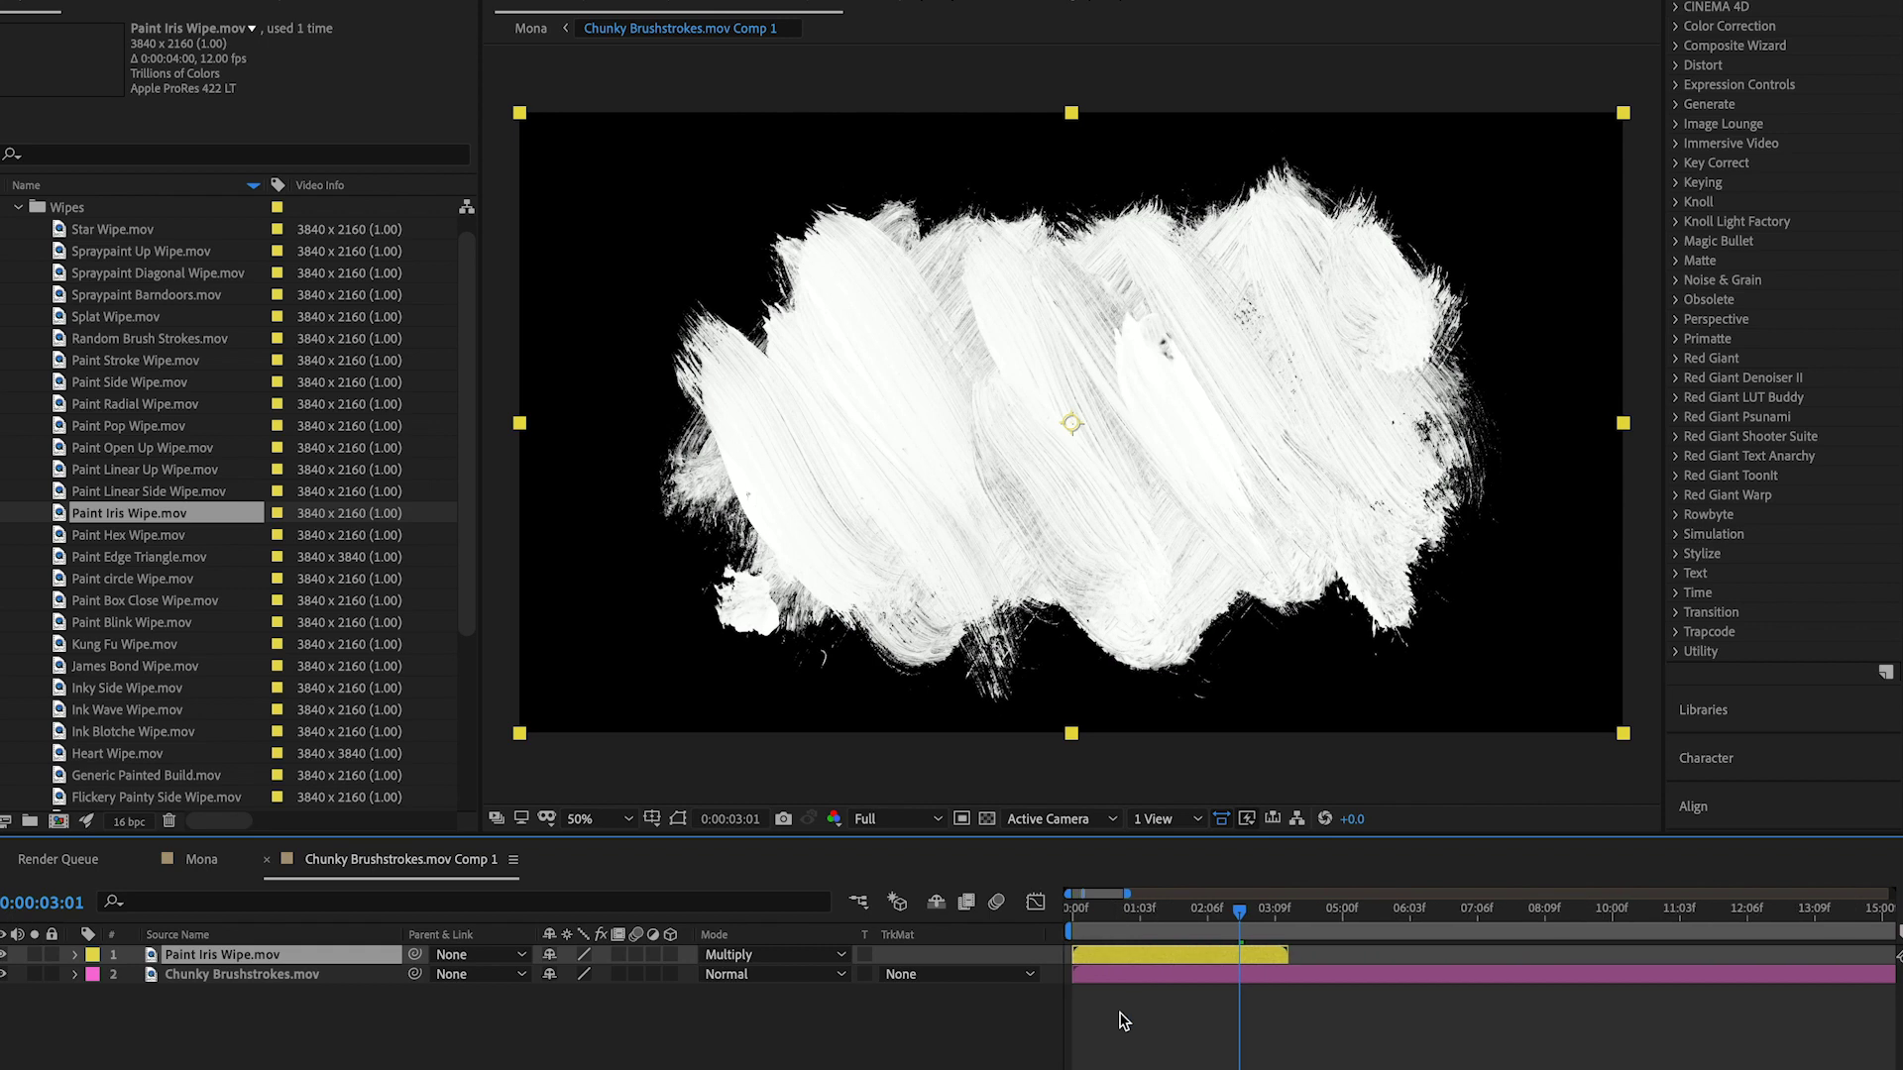
pyautogui.moveTo(1081, 924); pyautogui.dragTo(1028, 940)
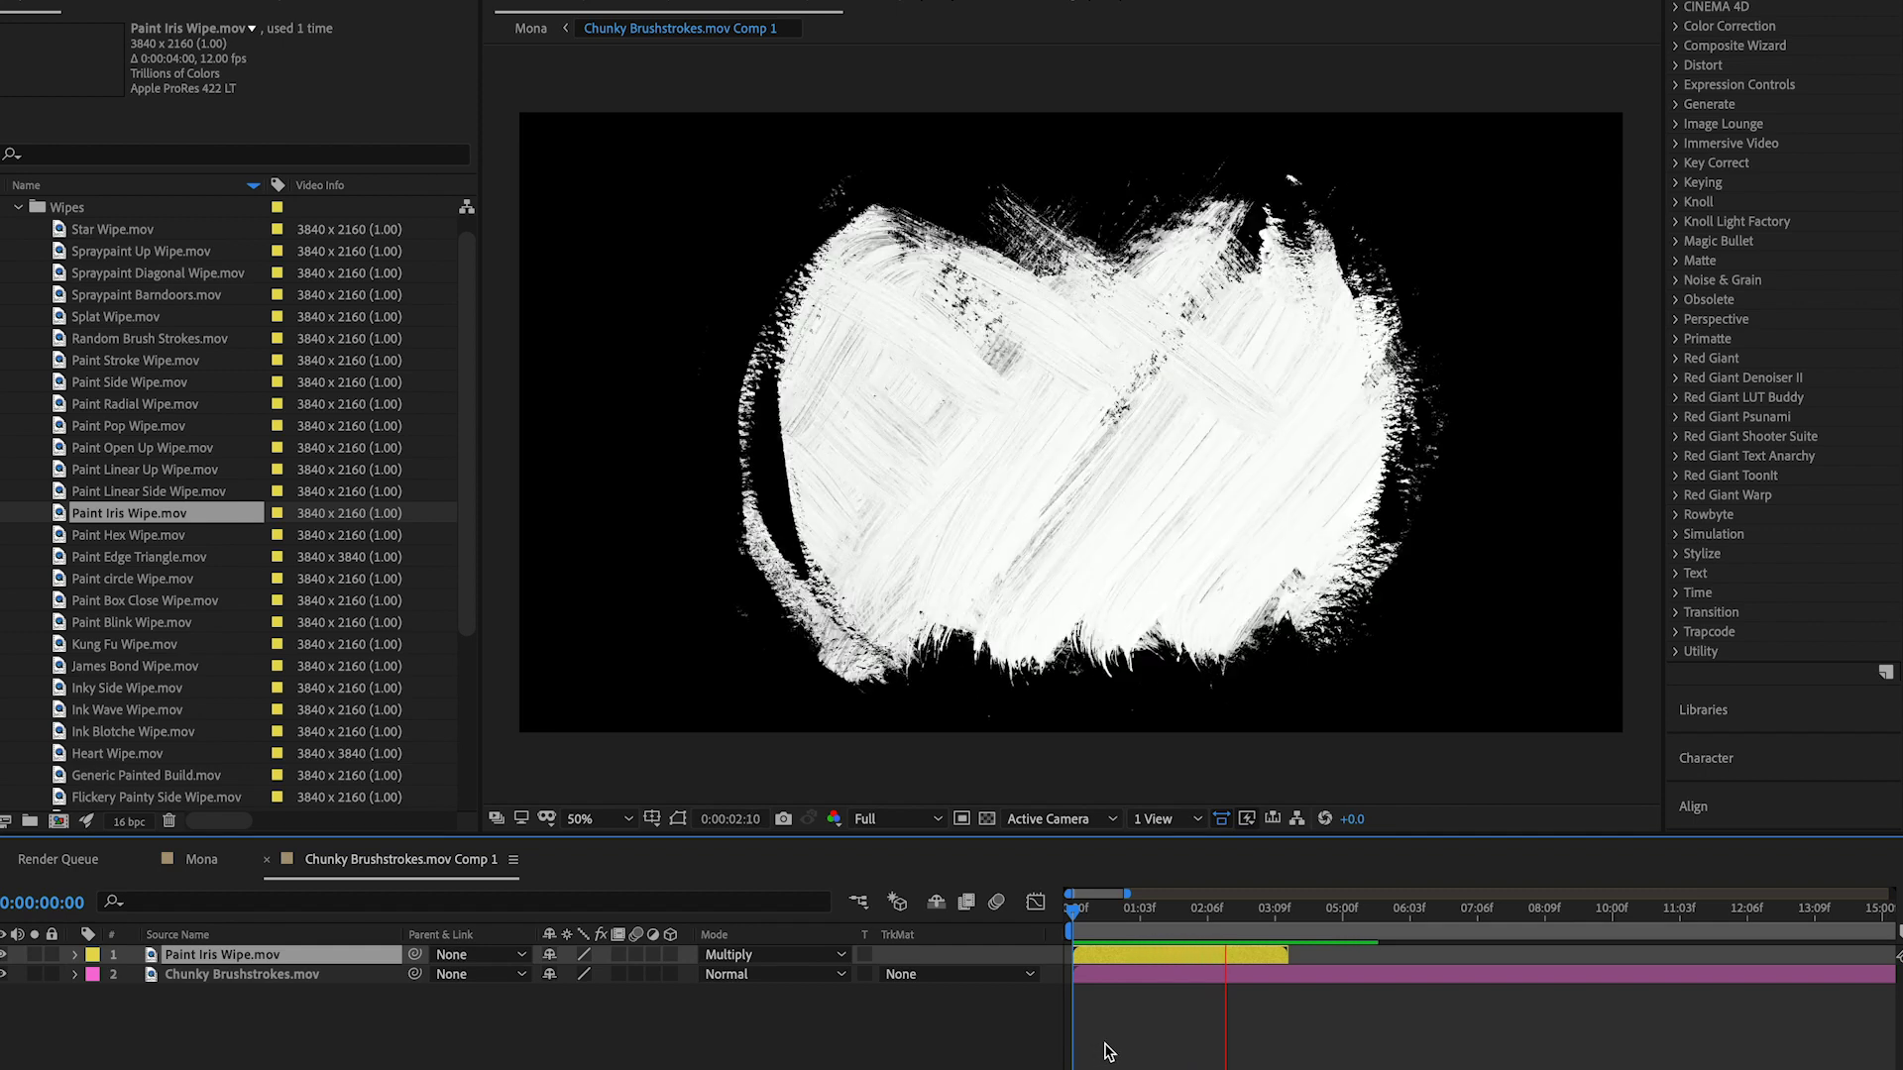
pyautogui.press('space')
pyautogui.press('Tab')
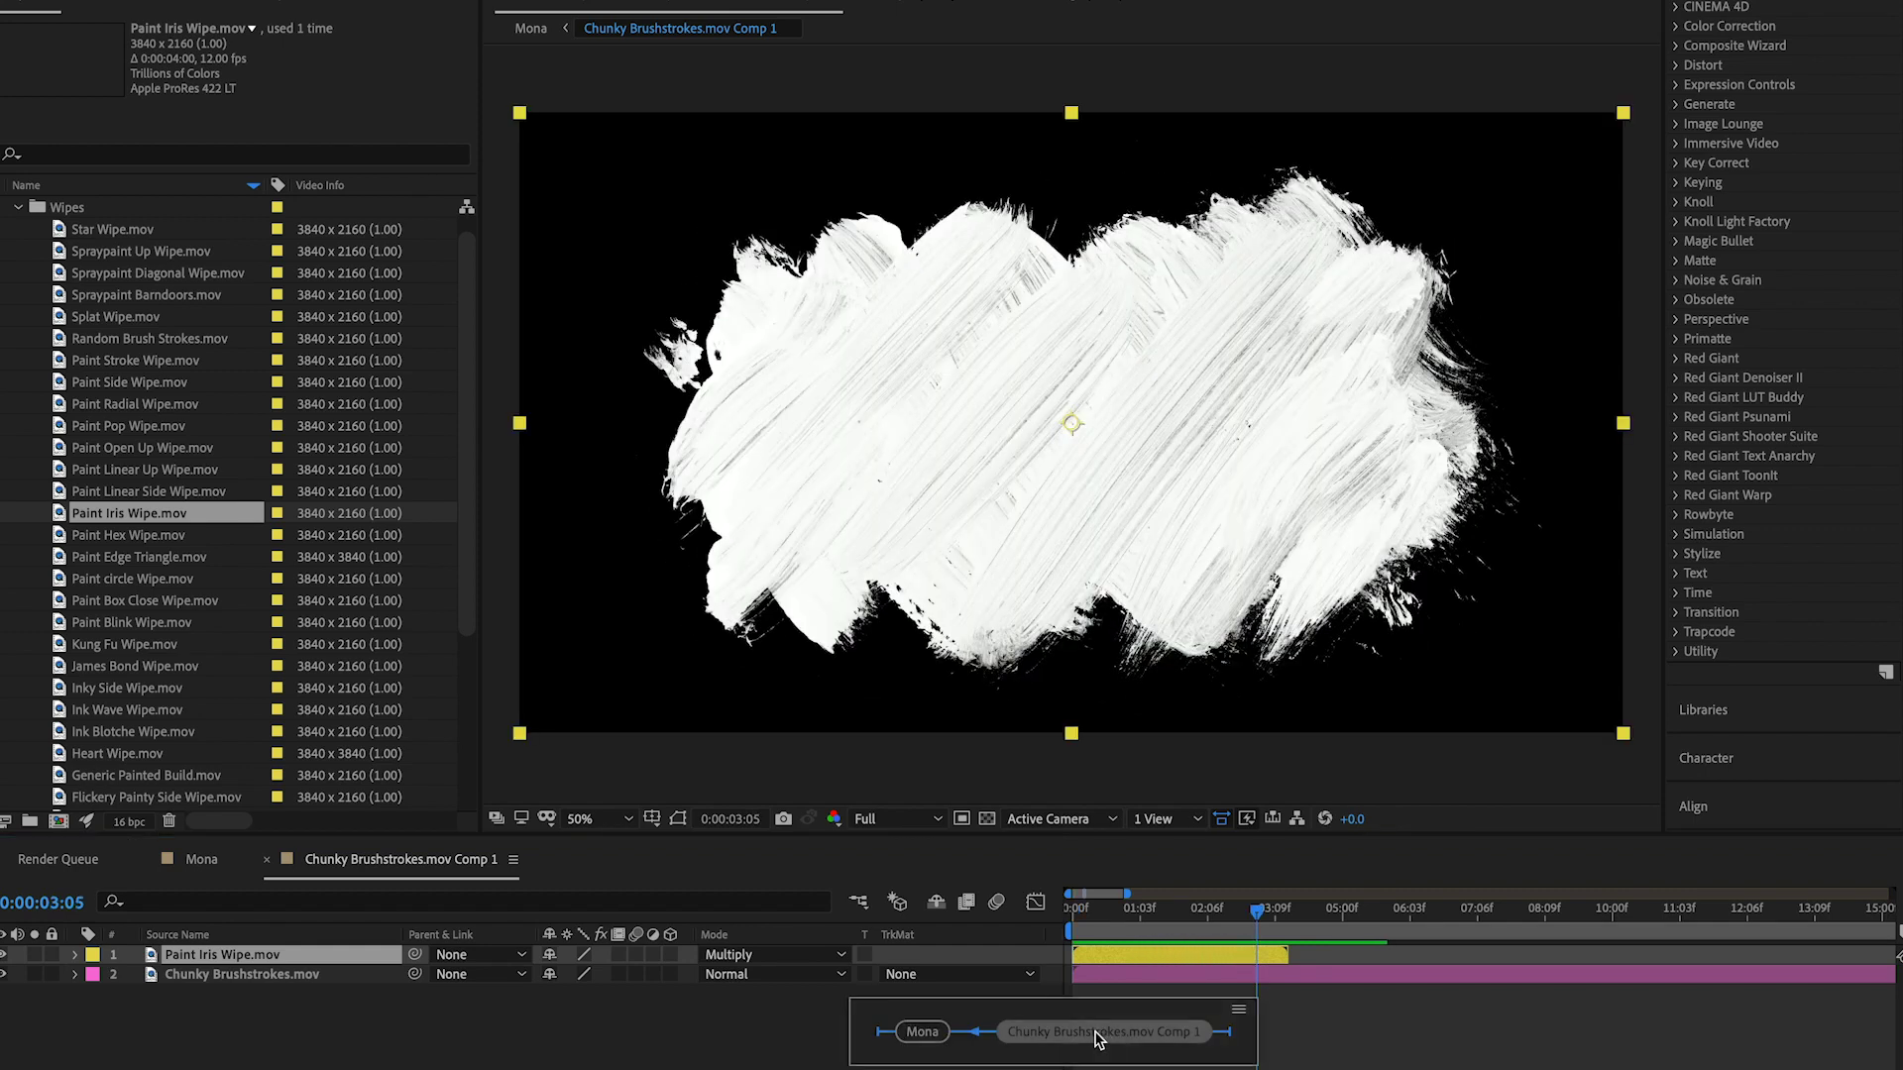
# Step: Return to the Mona comp and preview the Mona Lisa opening through the iris-wiped brushstroke matte
pyautogui.click(932, 1030)
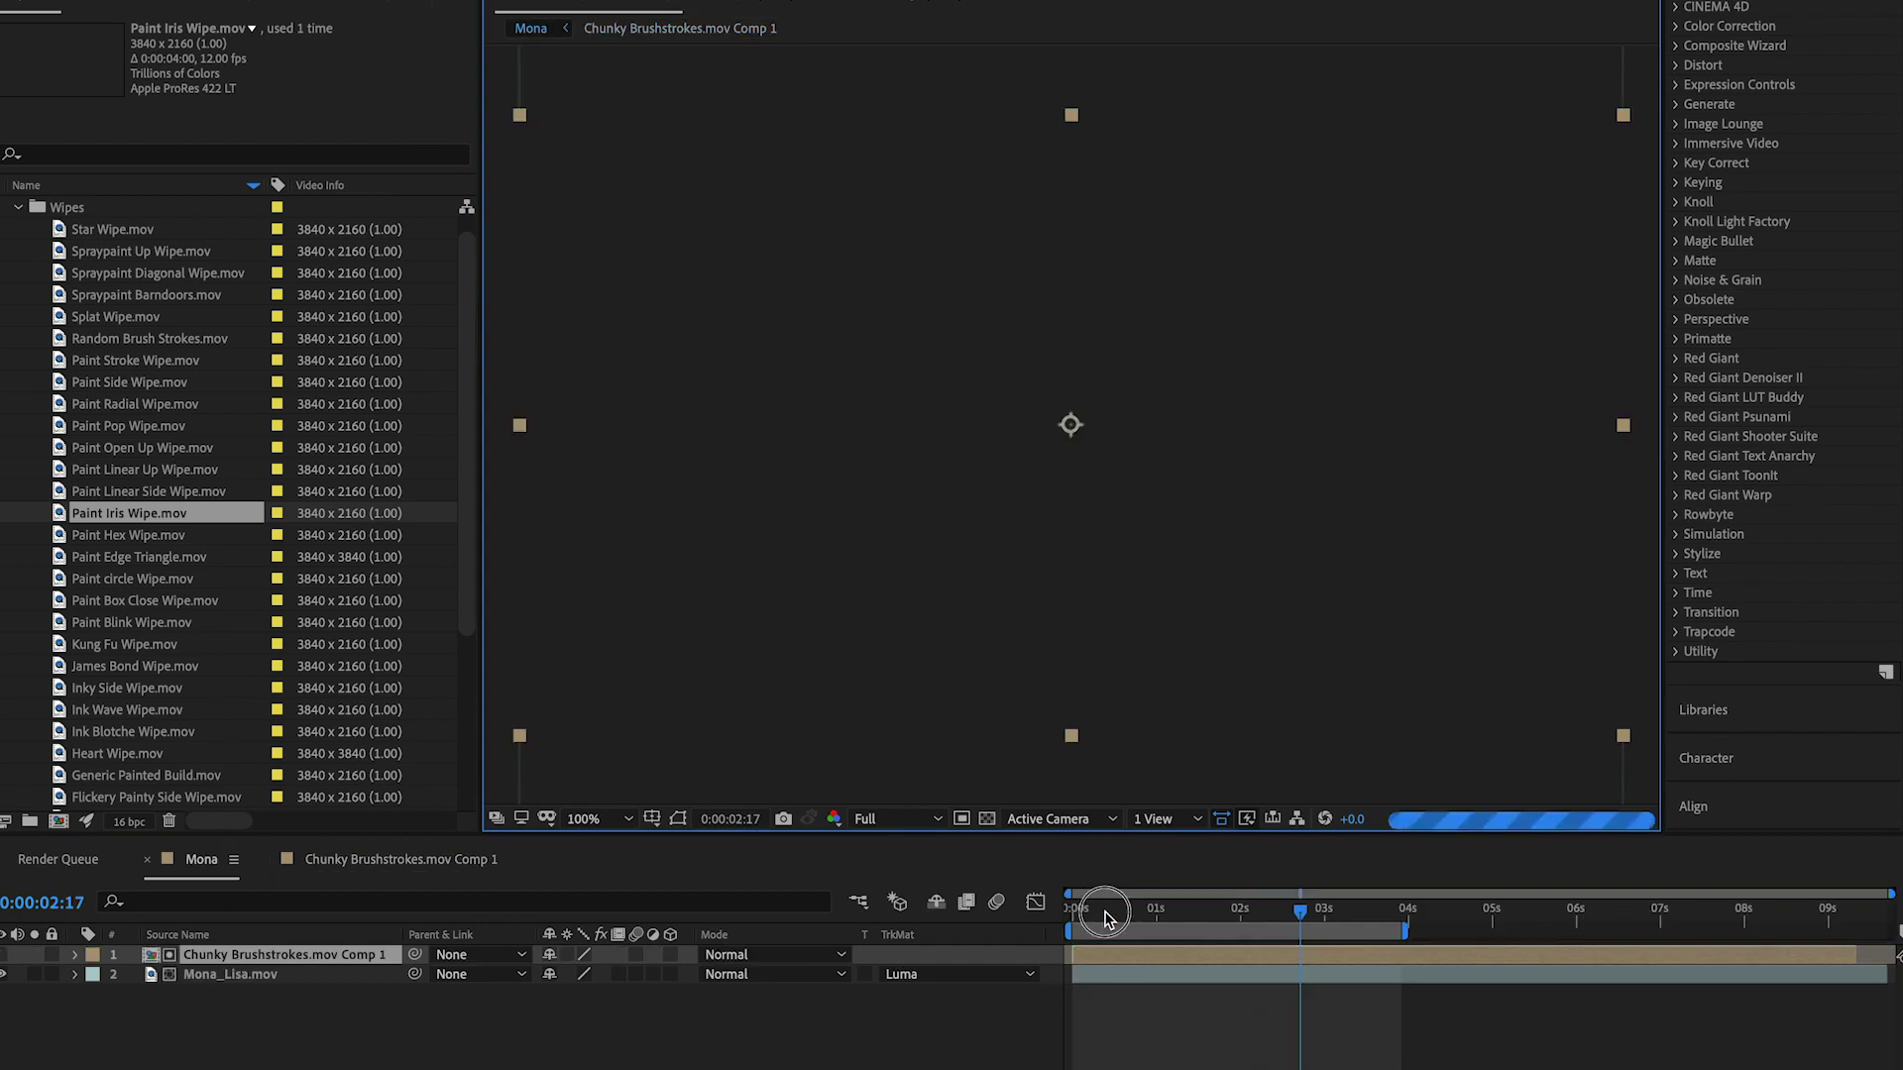
pyautogui.moveTo(1108, 919); pyautogui.dragTo(936, 948)
pyautogui.press('space')
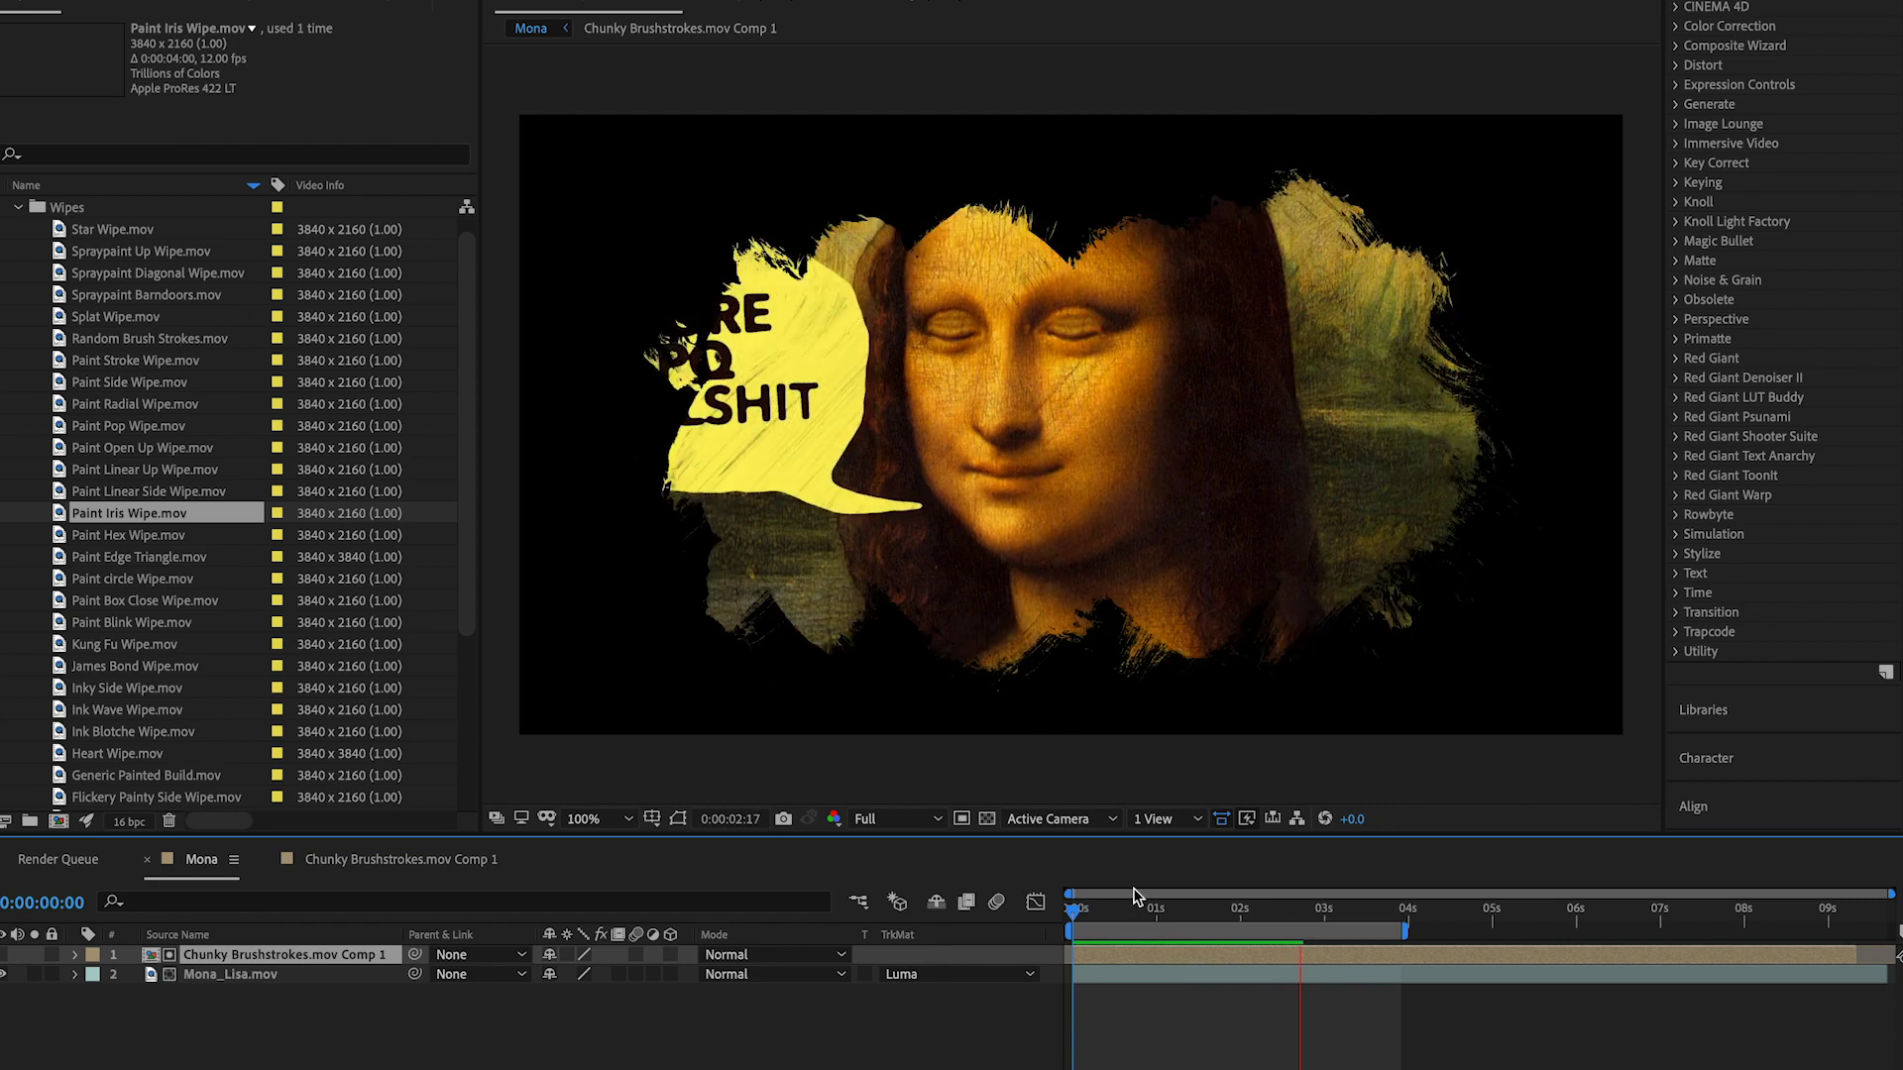
pyautogui.press('space')
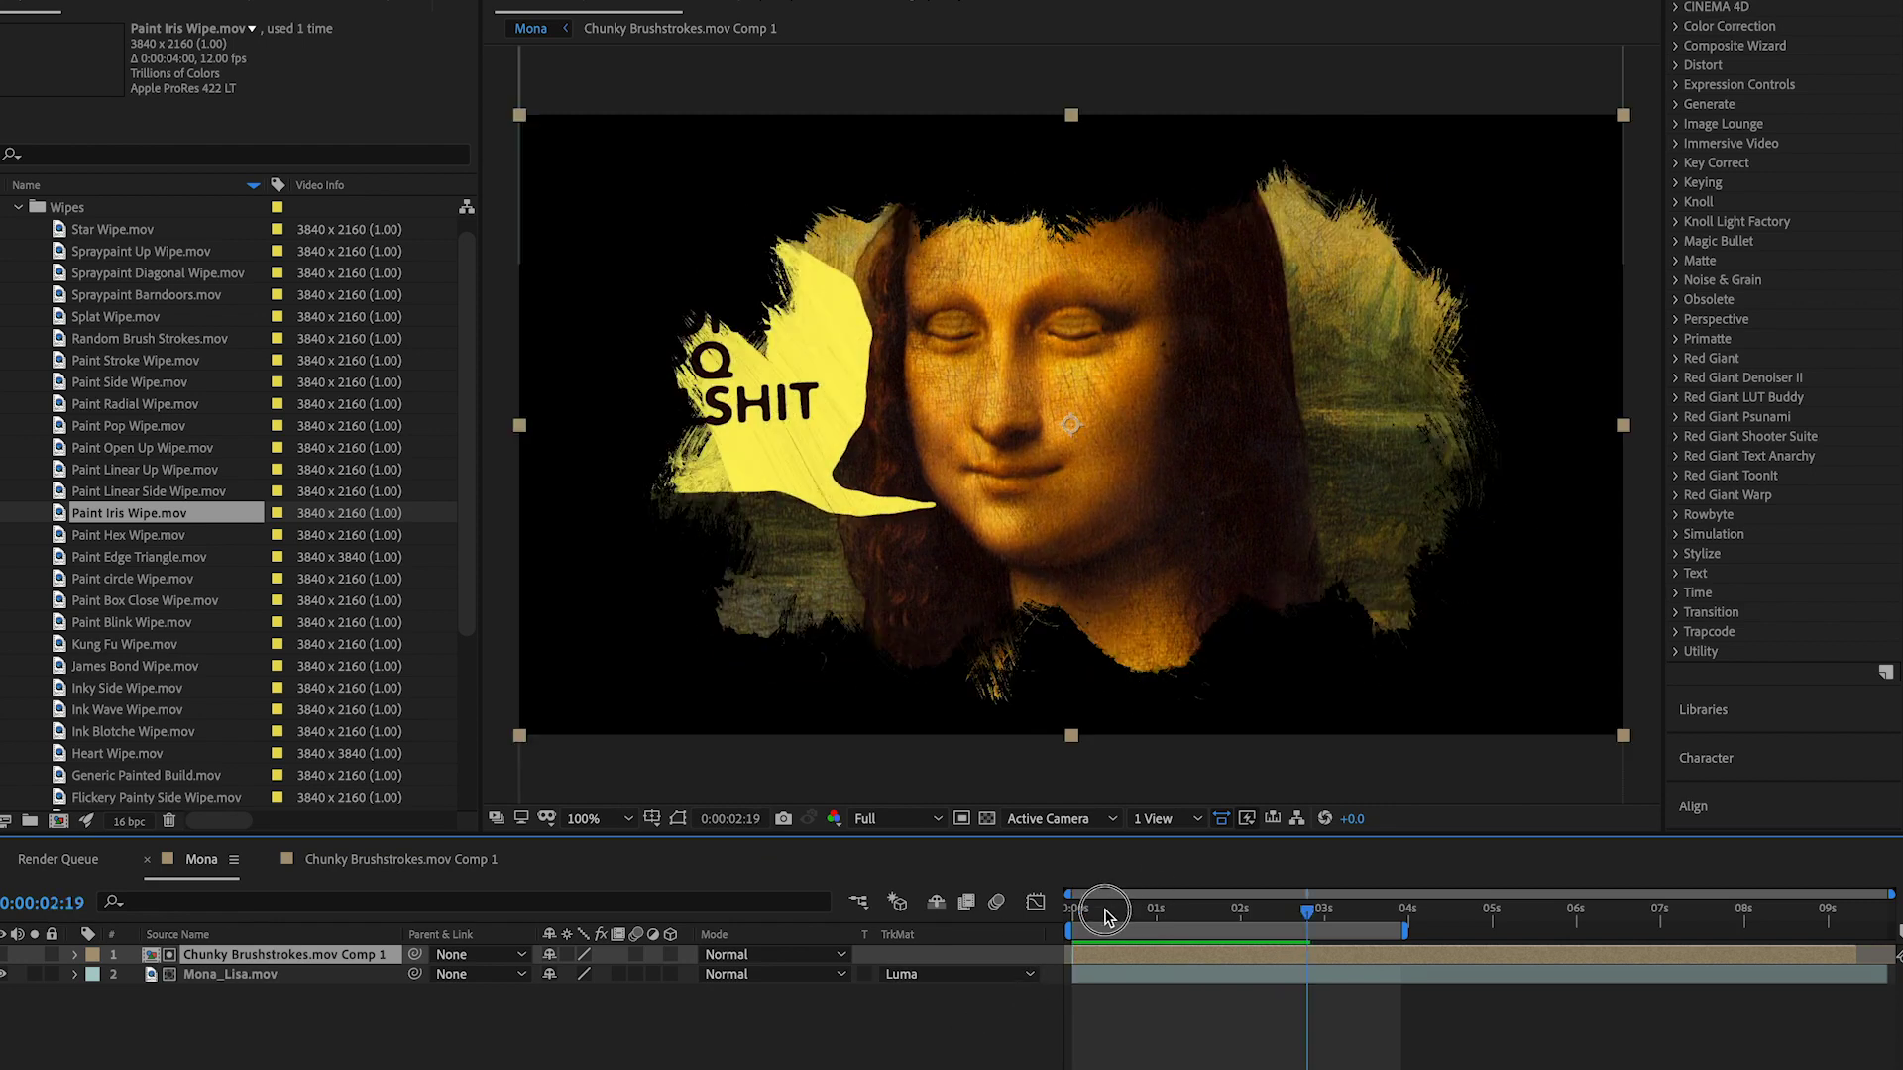